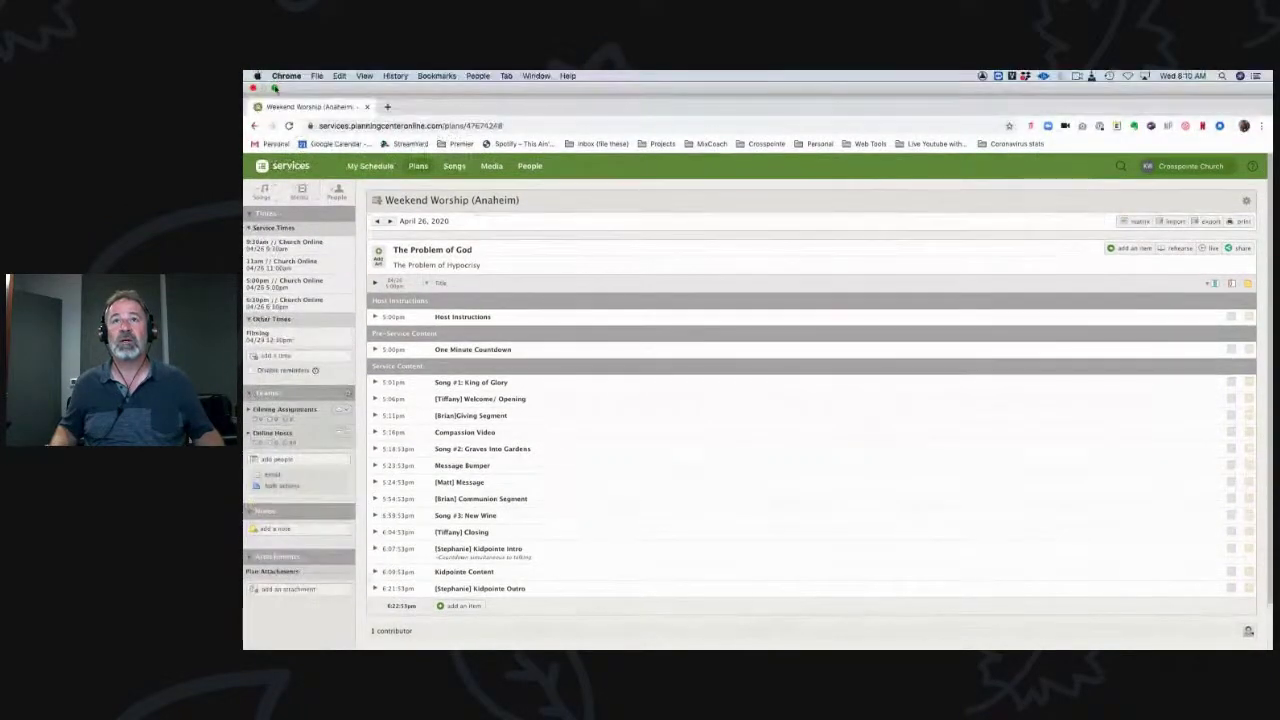
Step: Take the browser out of full screen and minimize it, together with the Pro Tools session and DRIVE 1 Finder windows
{"action": "left_click", "coordinate": [278, 91]}
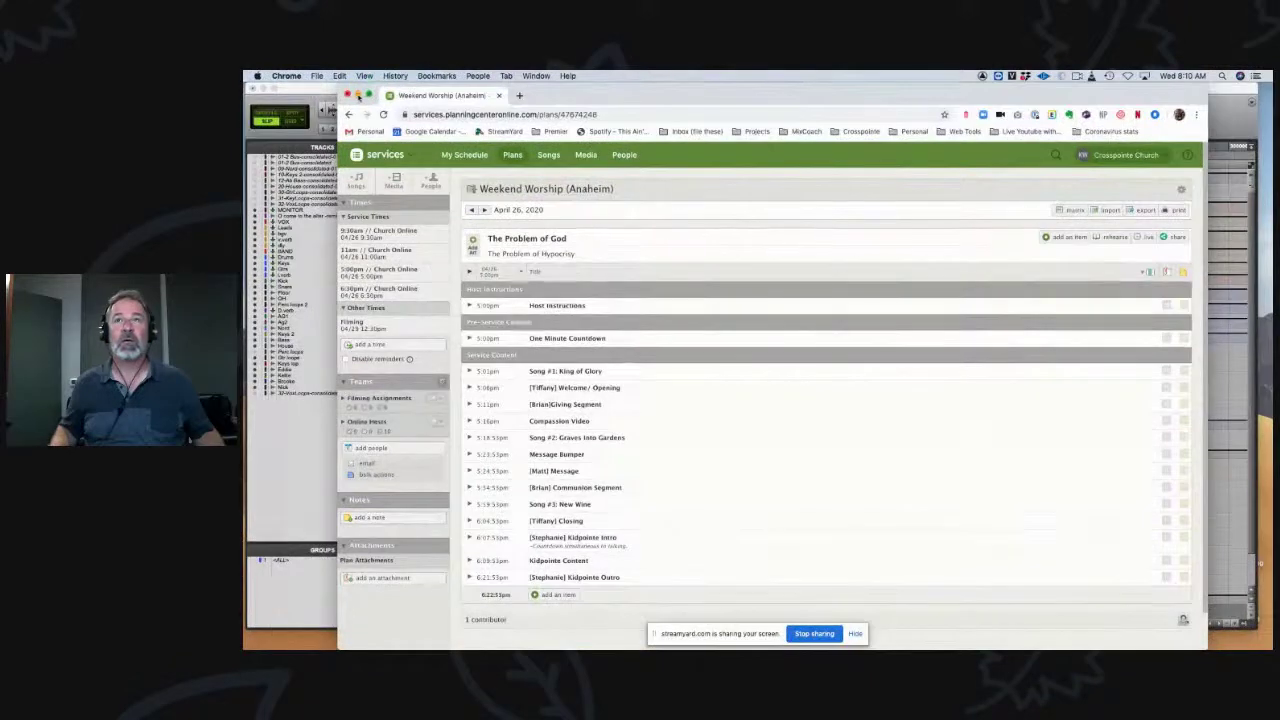
{"action": "left_click", "coordinate": [358, 95]}
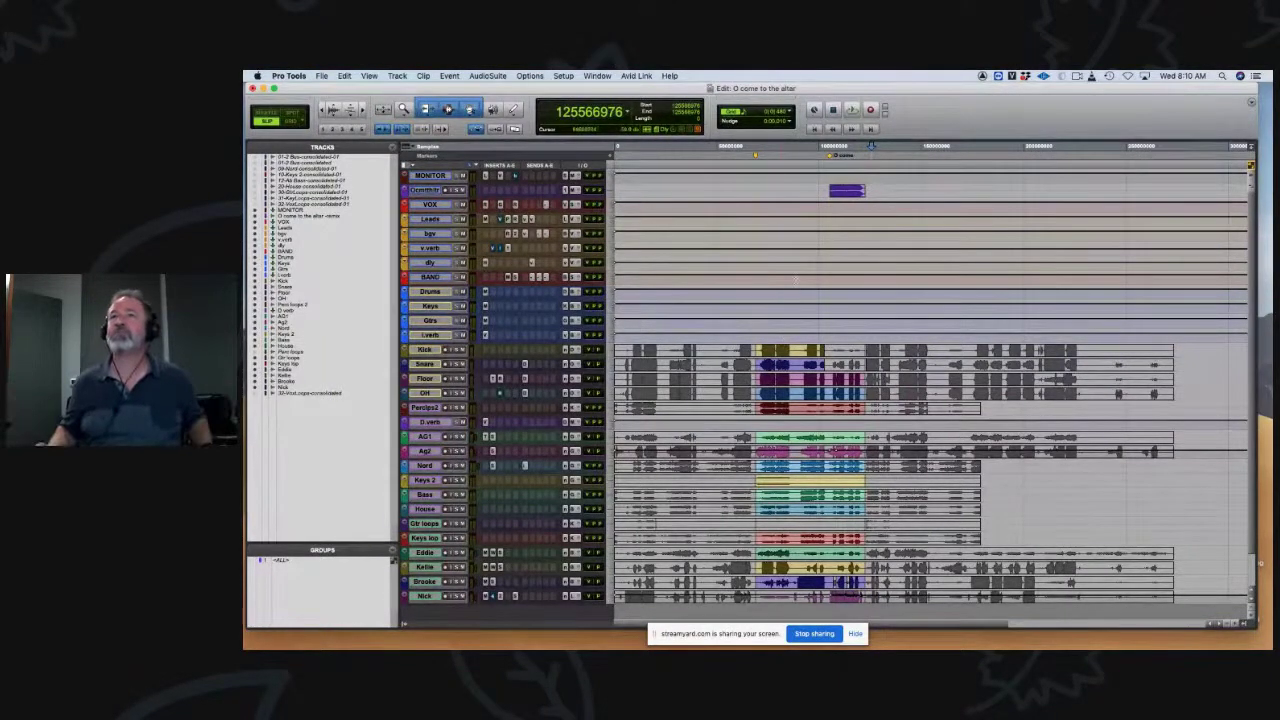
{"action": "left_click", "coordinate": [263, 88]}
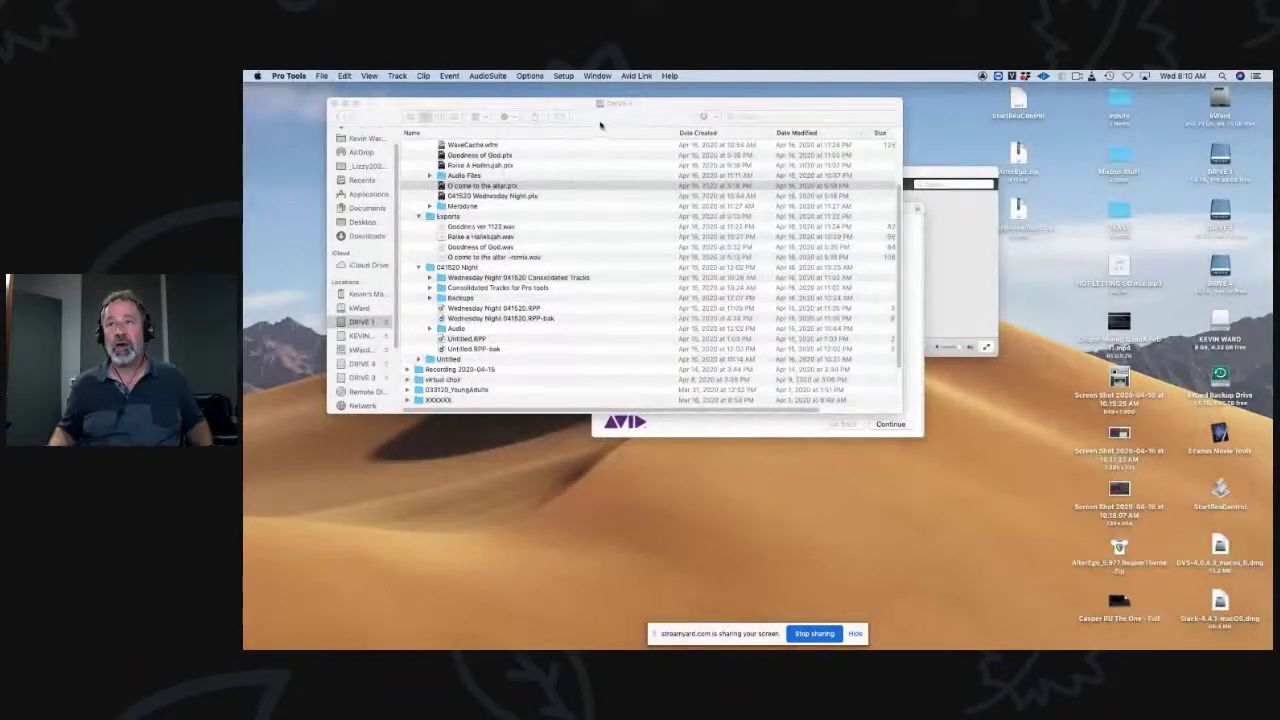
{"action": "left_click", "coordinate": [566, 186]}
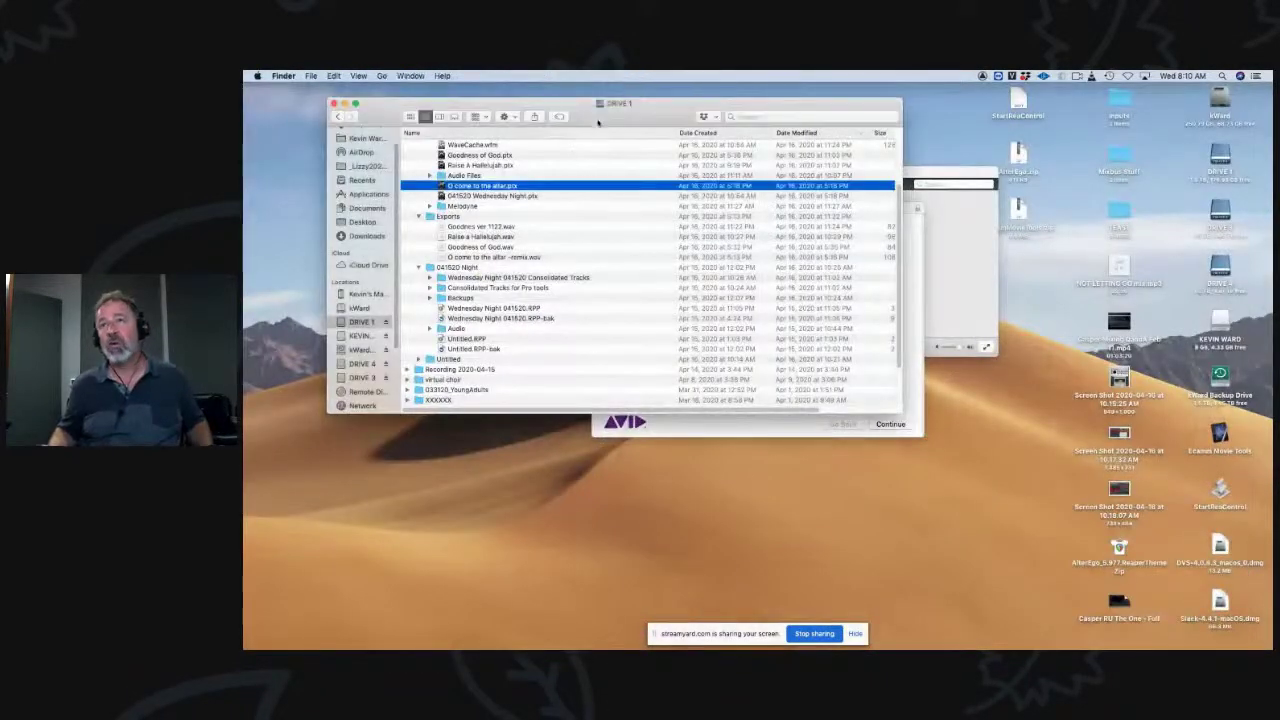
{"action": "left_click", "coordinate": [798, 132]}
{"action": "left_click", "coordinate": [798, 132]}
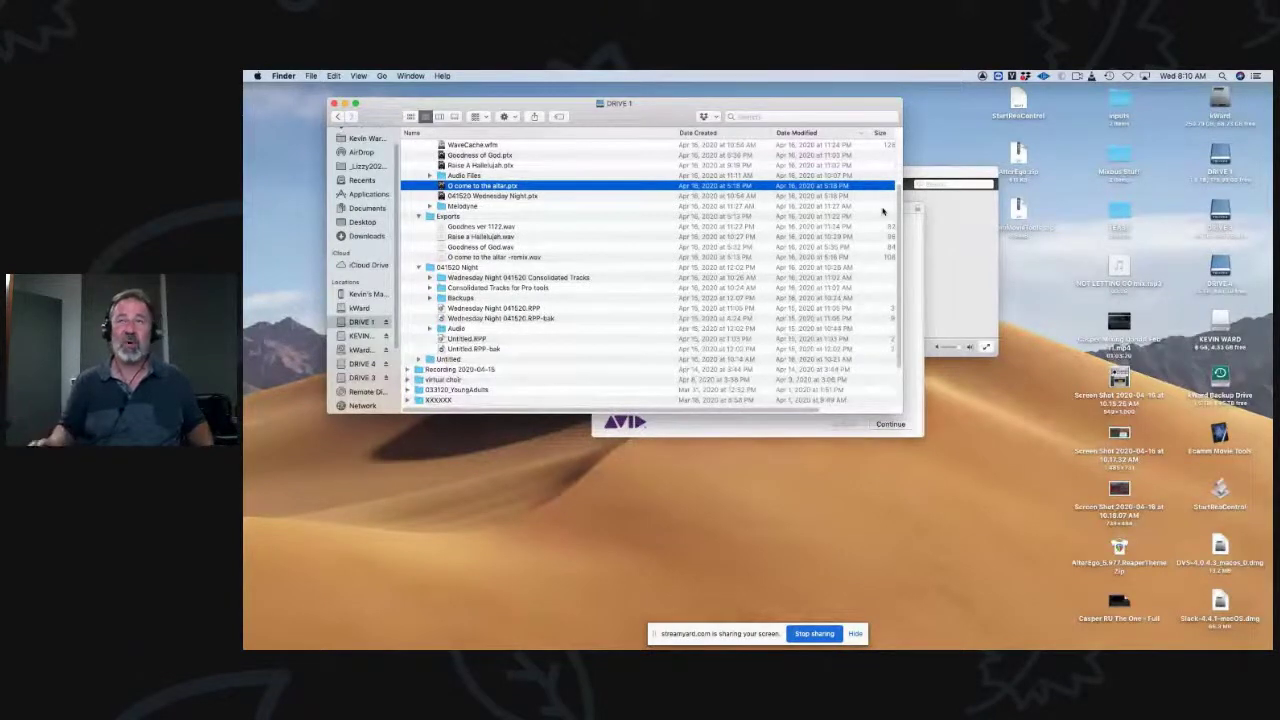
{"action": "left_click", "coordinate": [345, 103]}
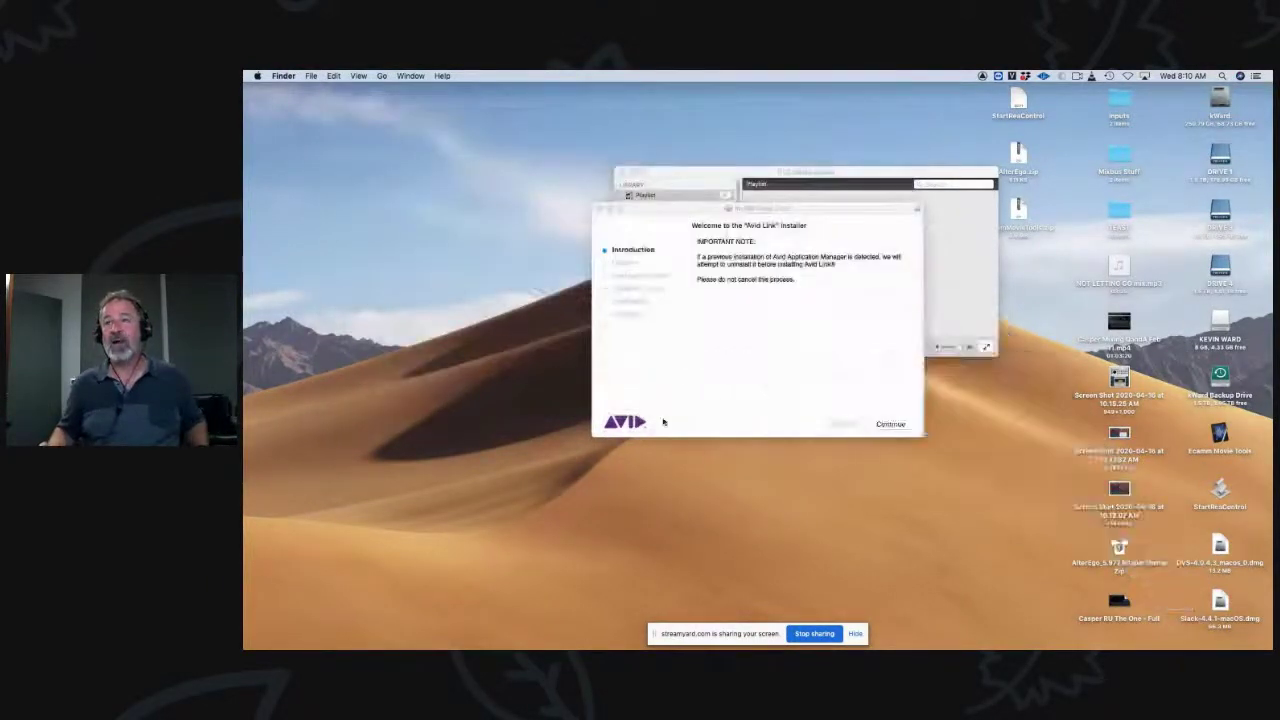
Step: Close the Avid Link installer and the VLC media player window to clear the desktop
{"action": "left_click", "coordinate": [910, 423]}
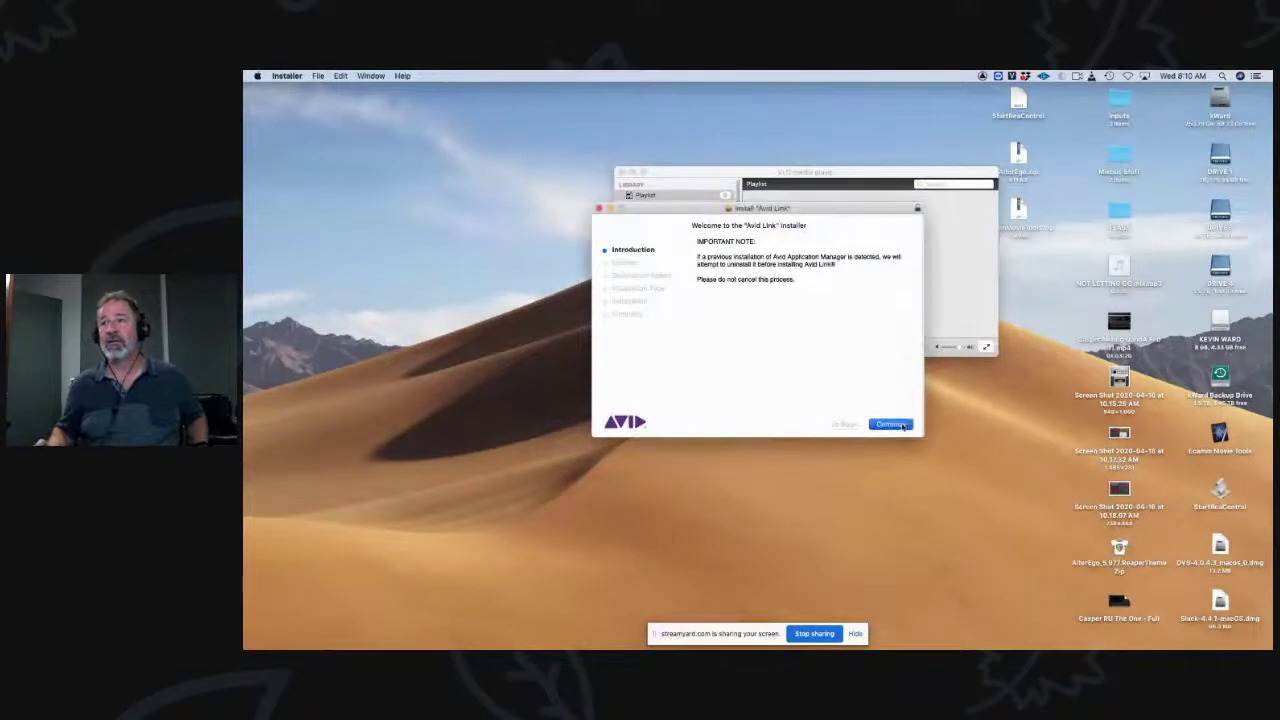
{"action": "left_click", "coordinate": [900, 424]}
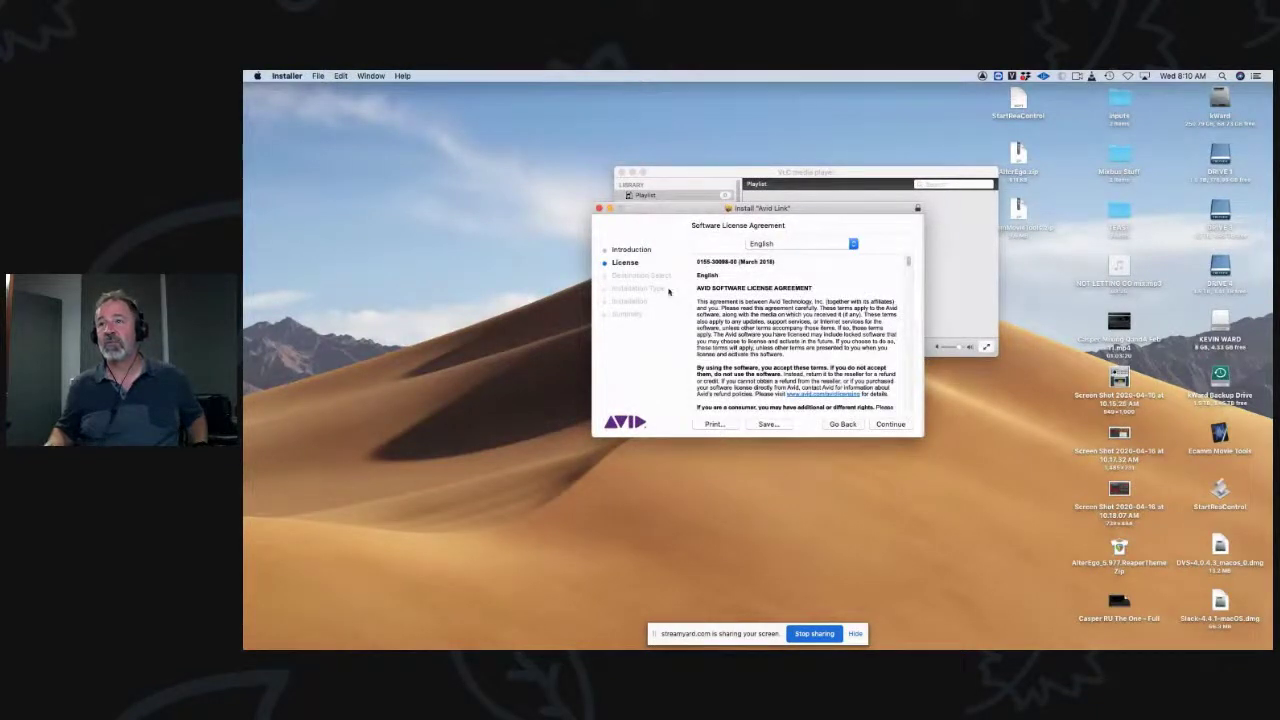
{"action": "left_click", "coordinate": [600, 209]}
{"action": "left_click", "coordinate": [700, 175]}
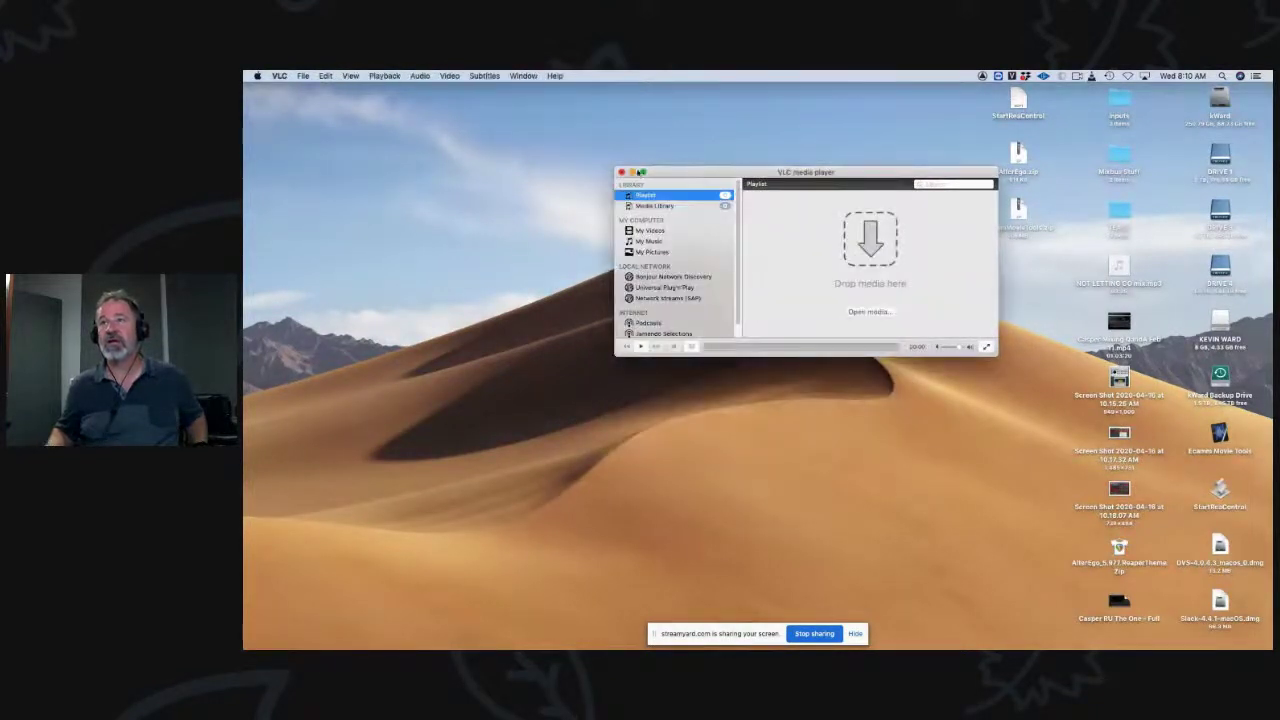
{"action": "left_click", "coordinate": [621, 172]}
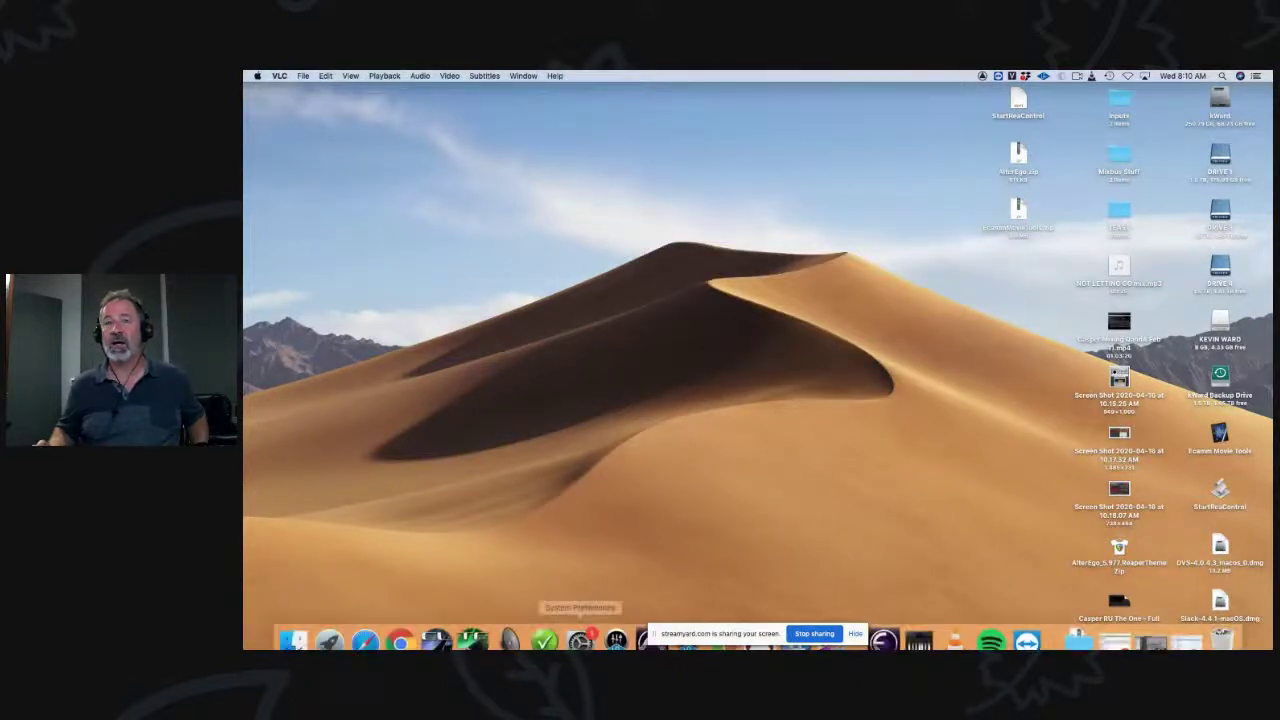
Step: Restore the O come to the altar session in Pro Tools and unmute the section right after the coloured clips, from Kick to Nick
{"action": "mouse_move", "coordinate": [472, 640]}
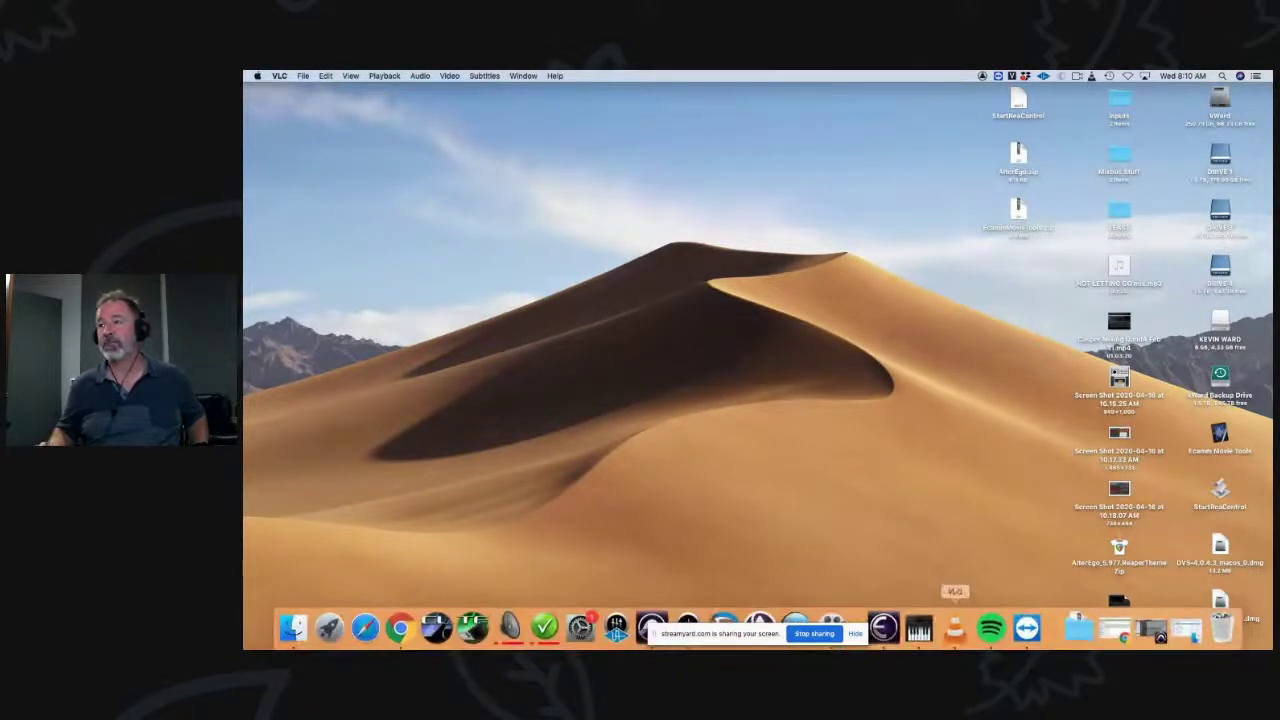
{"action": "left_click", "coordinate": [1157, 633]}
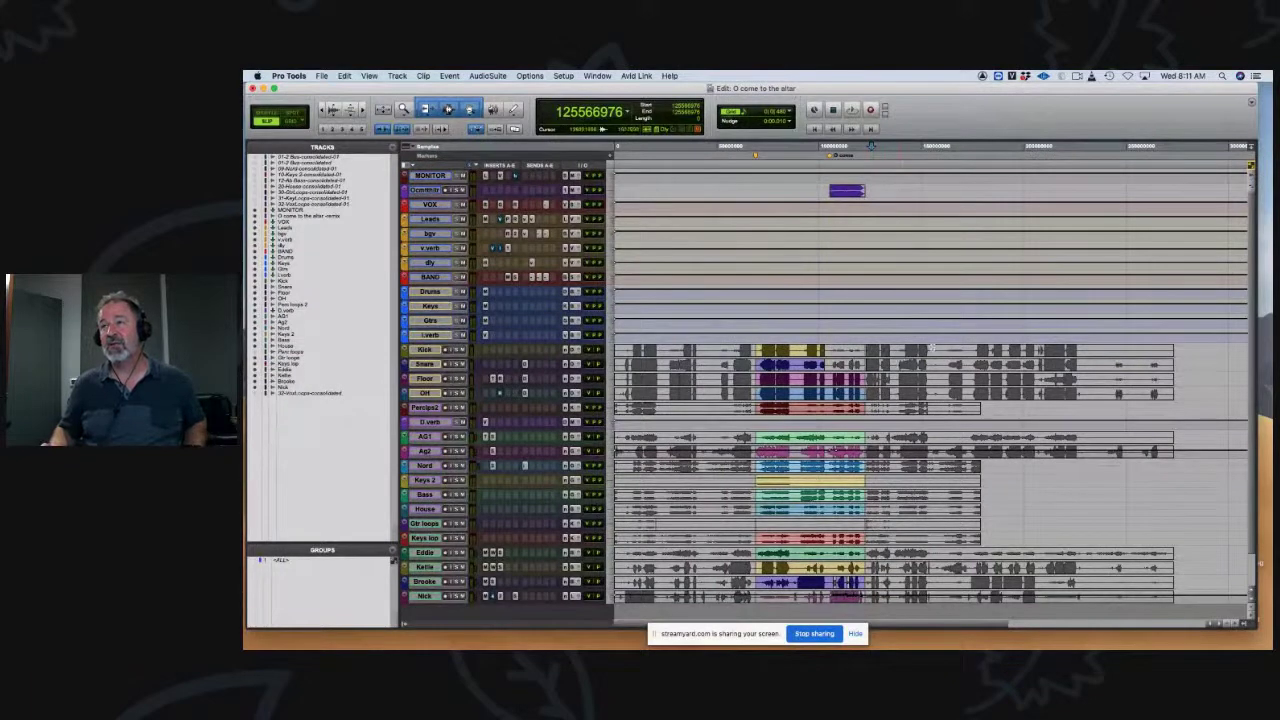
{"action": "scroll", "coordinate": [930, 348], "scroll_direction": "down", "scroll_amount": 1}
{"action": "left_click_drag", "start_coordinate": [930, 348], "coordinate": [865, 614]}
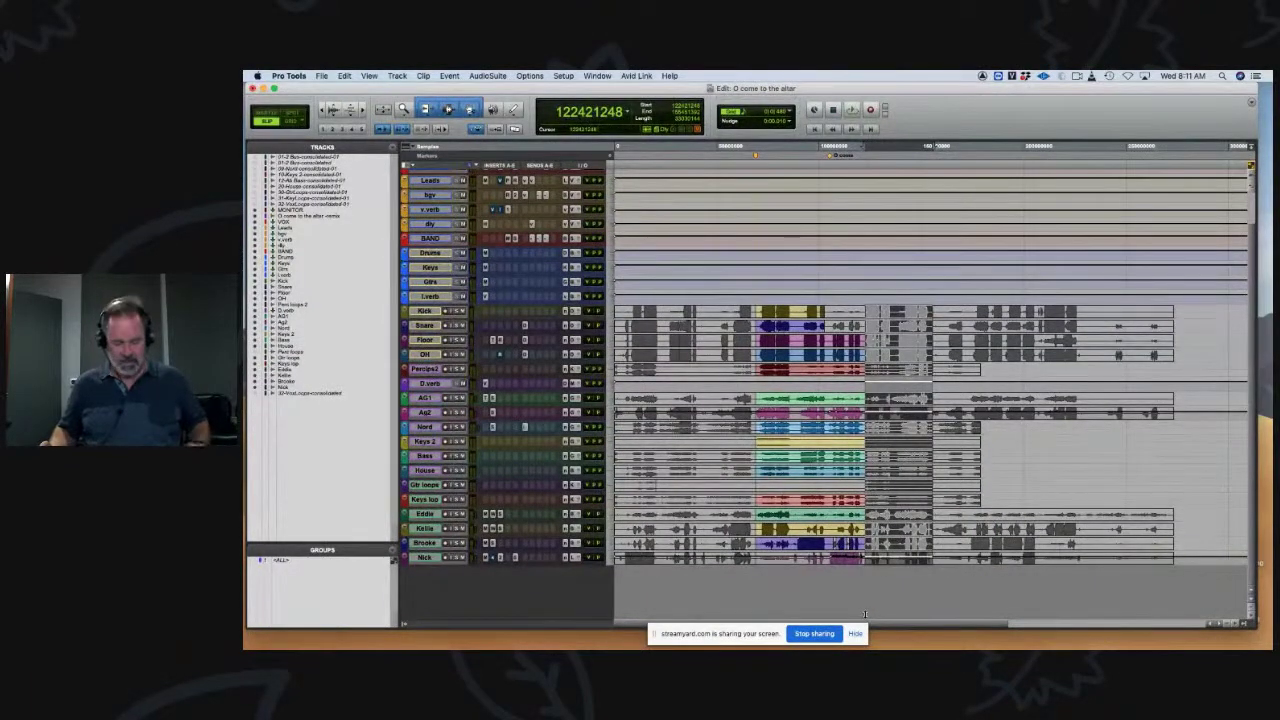
{"action": "key", "text": "super+c"}
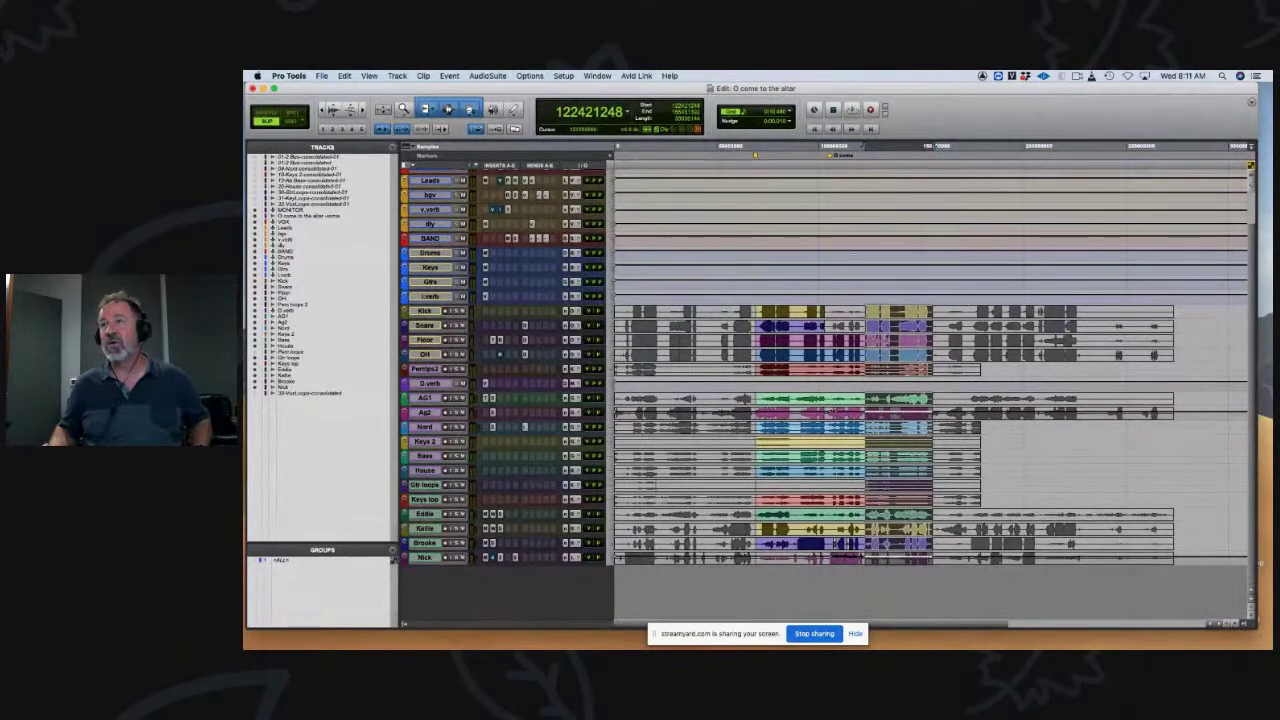
Step: Play back the newly unmuted section from several points along the timeline to find where the song goes
{"action": "key", "text": "space"}
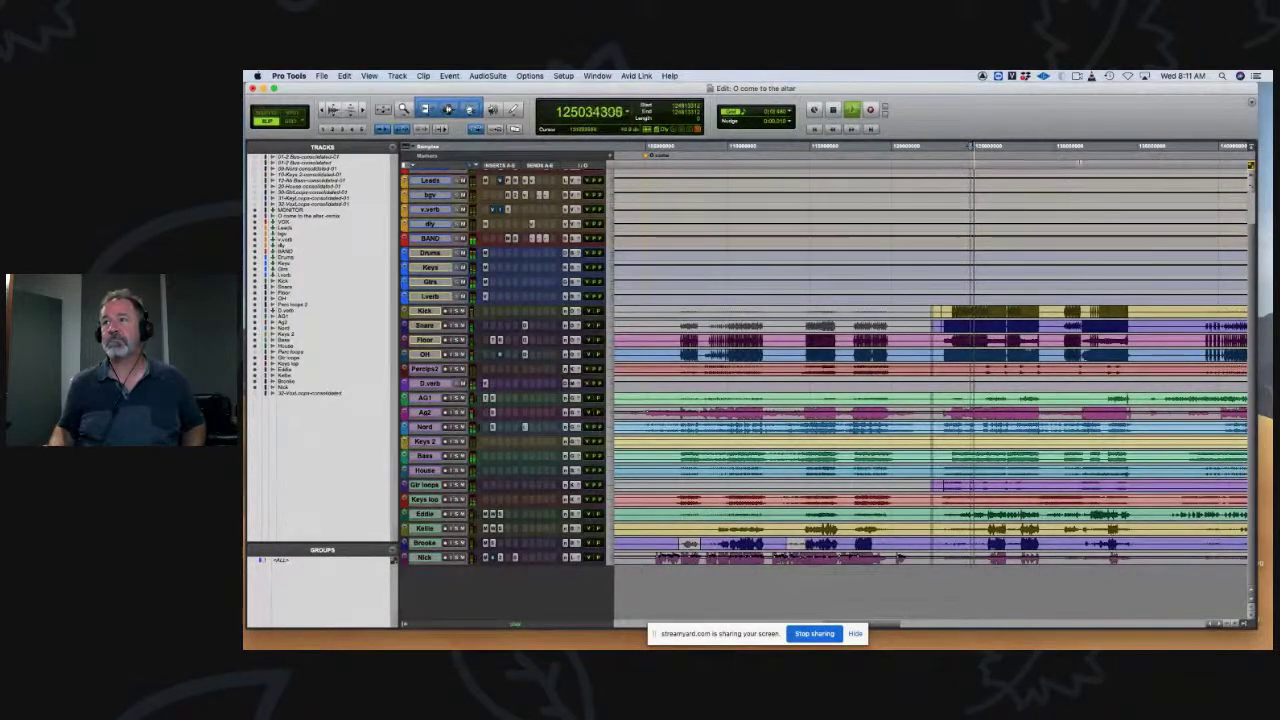
{"action": "left_click", "coordinate": [1067, 148]}
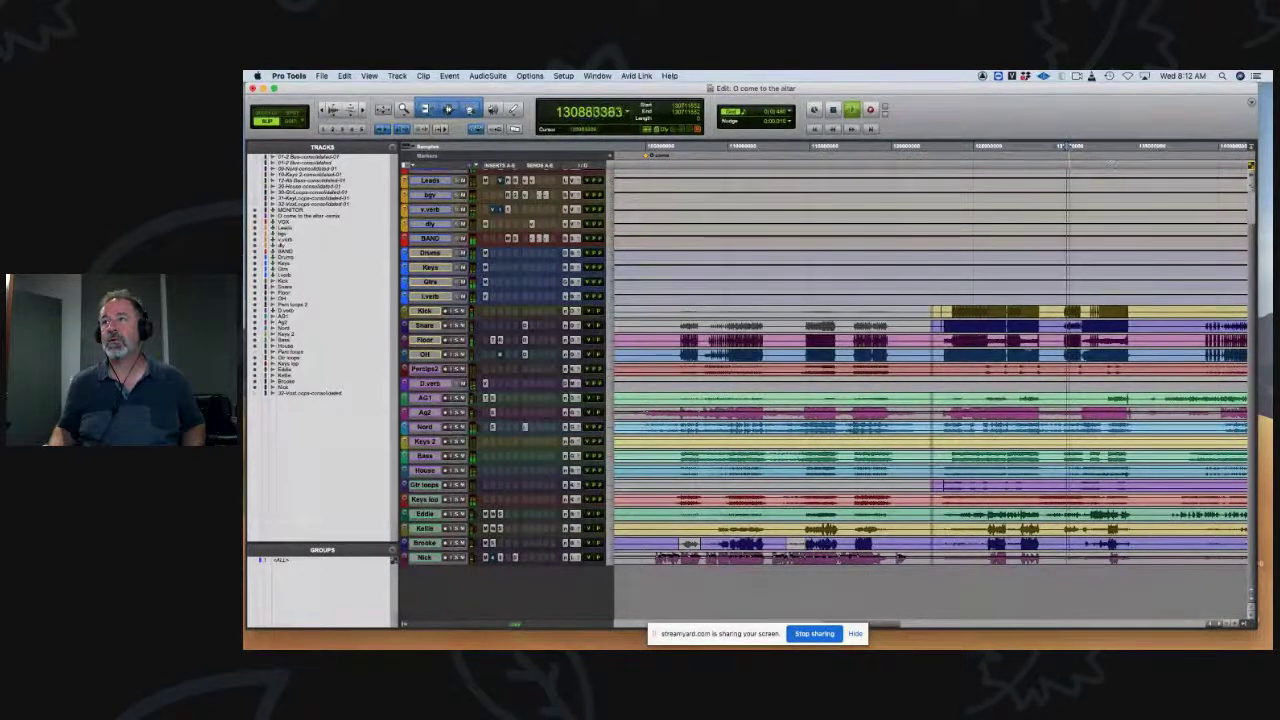
{"action": "left_click", "coordinate": [1112, 152]}
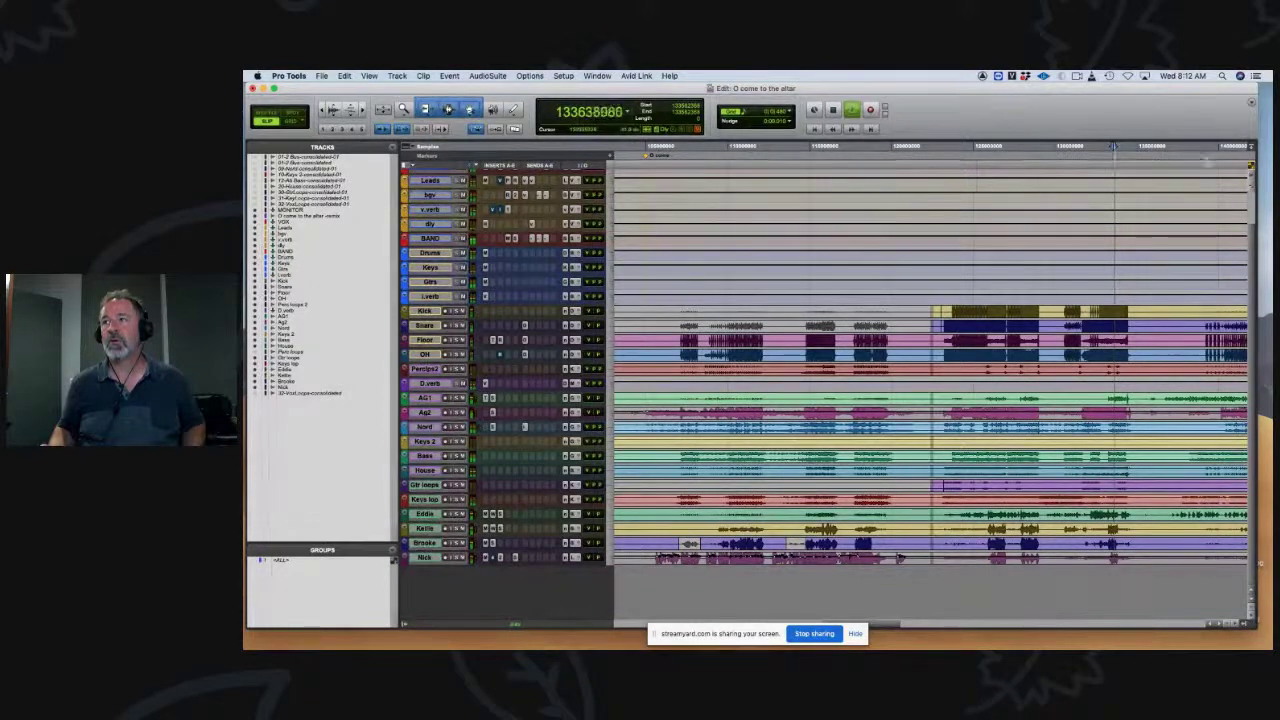
{"action": "left_click", "coordinate": [1210, 155]}
{"action": "key", "text": "space"}
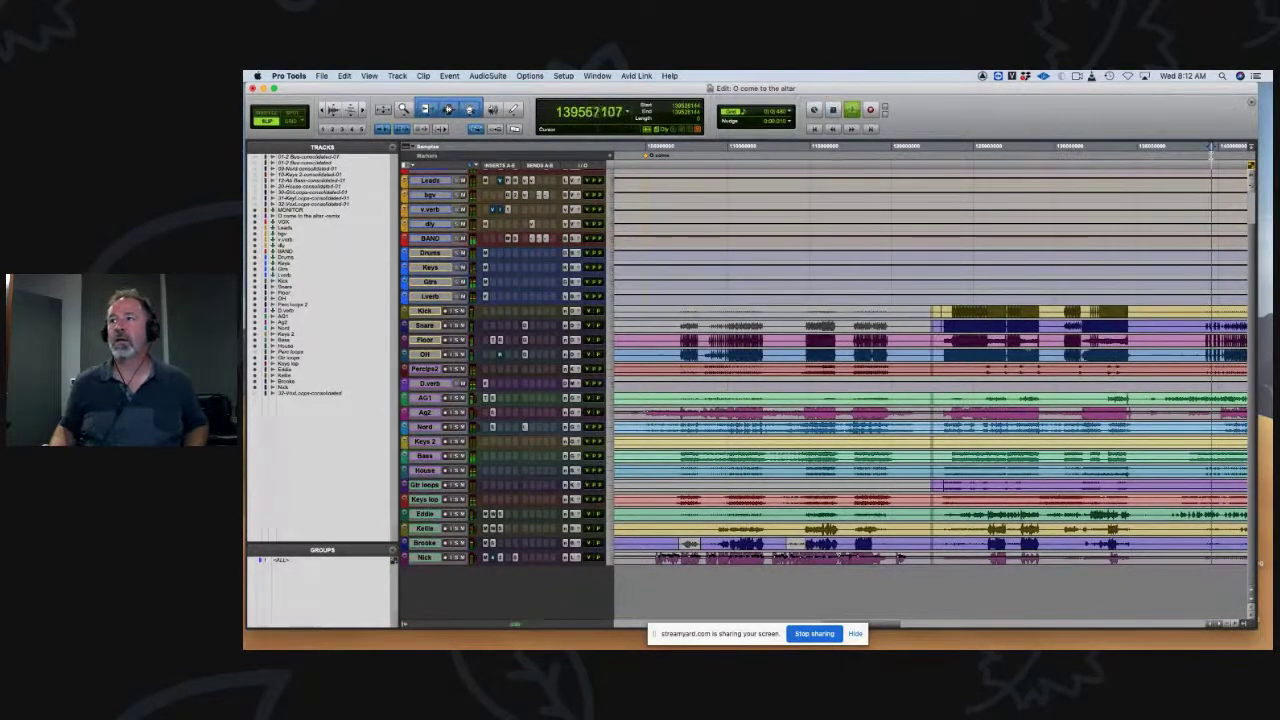
{"action": "left_click_drag", "start_coordinate": [903, 621], "coordinate": [938, 629]}
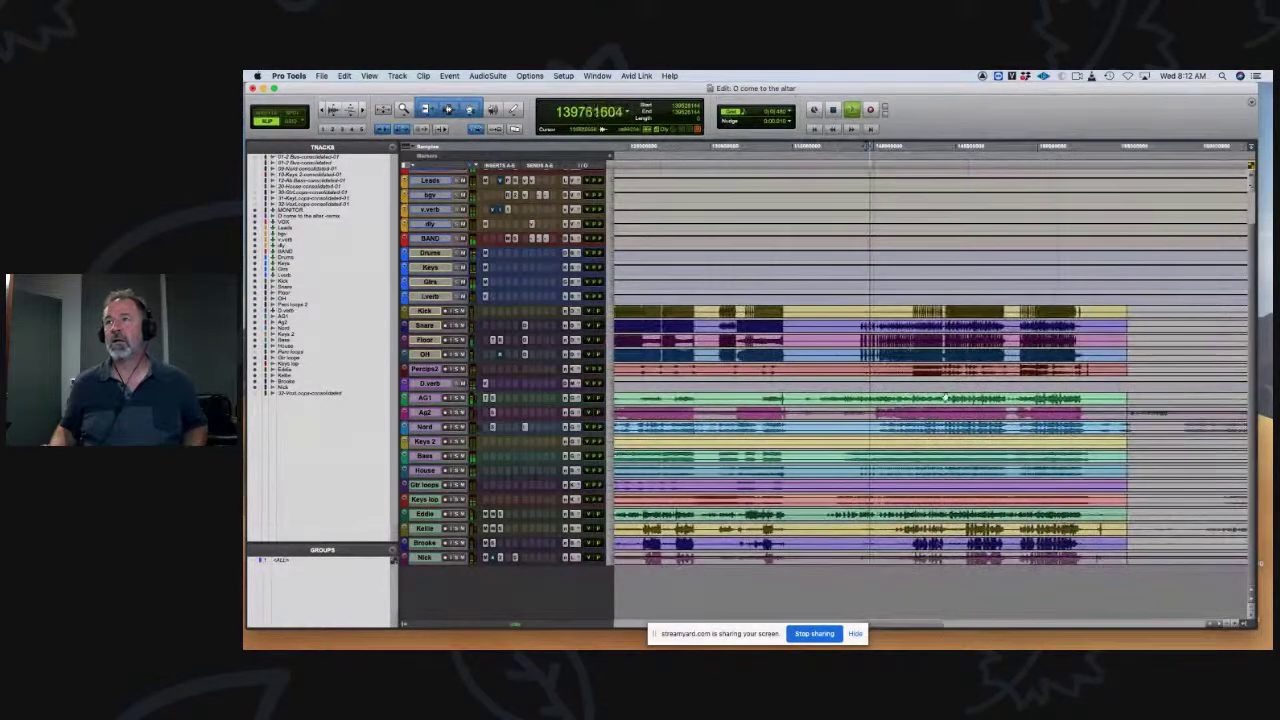
{"action": "left_click", "coordinate": [949, 148]}
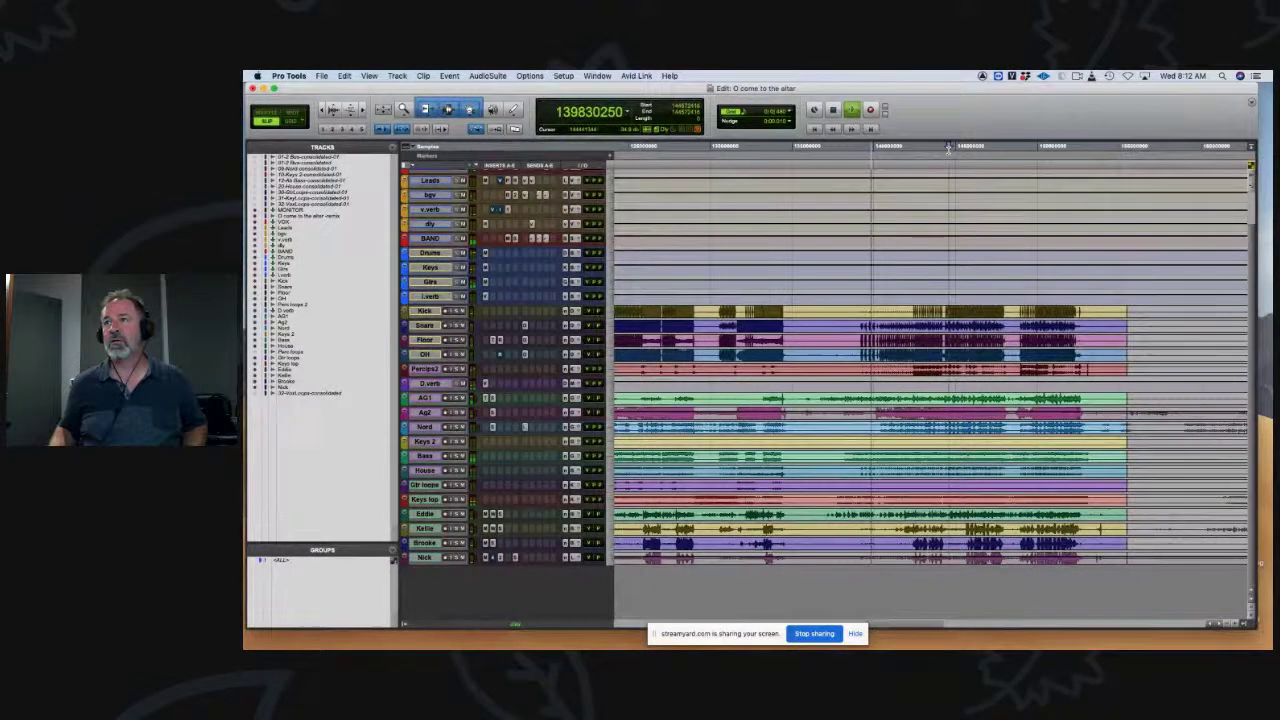
{"action": "left_click", "coordinate": [1035, 156]}
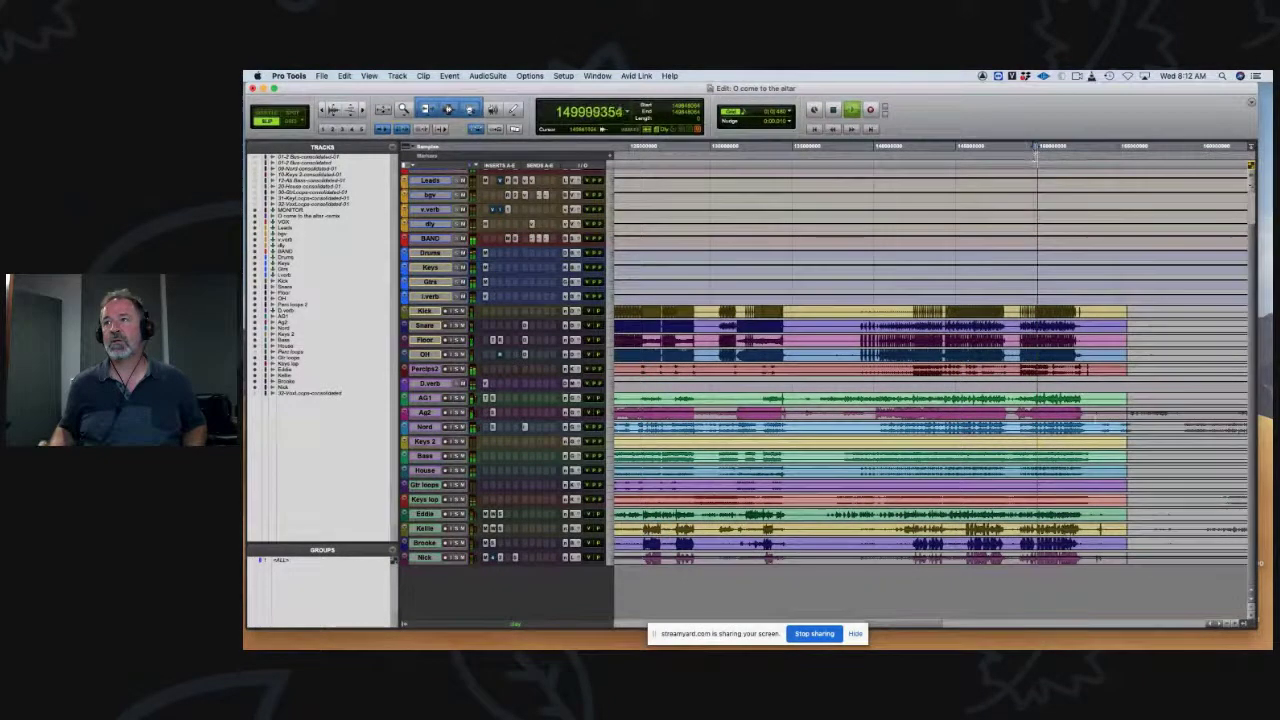
{"action": "key", "text": "space"}
Step: Unmute the following stretch of greyed-out clips on all tracks from Kick to Nick, directly after the active section
{"action": "scroll", "coordinate": [913, 626], "scroll_direction": "right", "scroll_amount": 10}
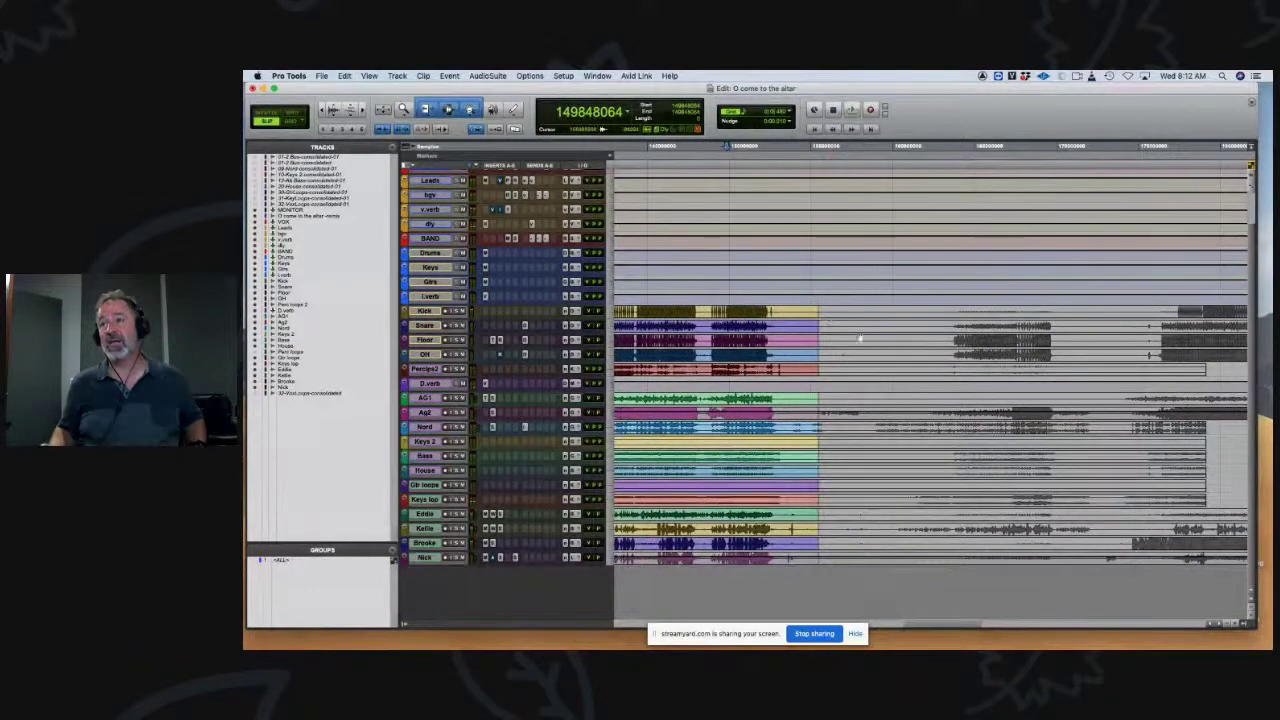
{"action": "left_click_drag", "start_coordinate": [1108, 306], "coordinate": [817, 599]}
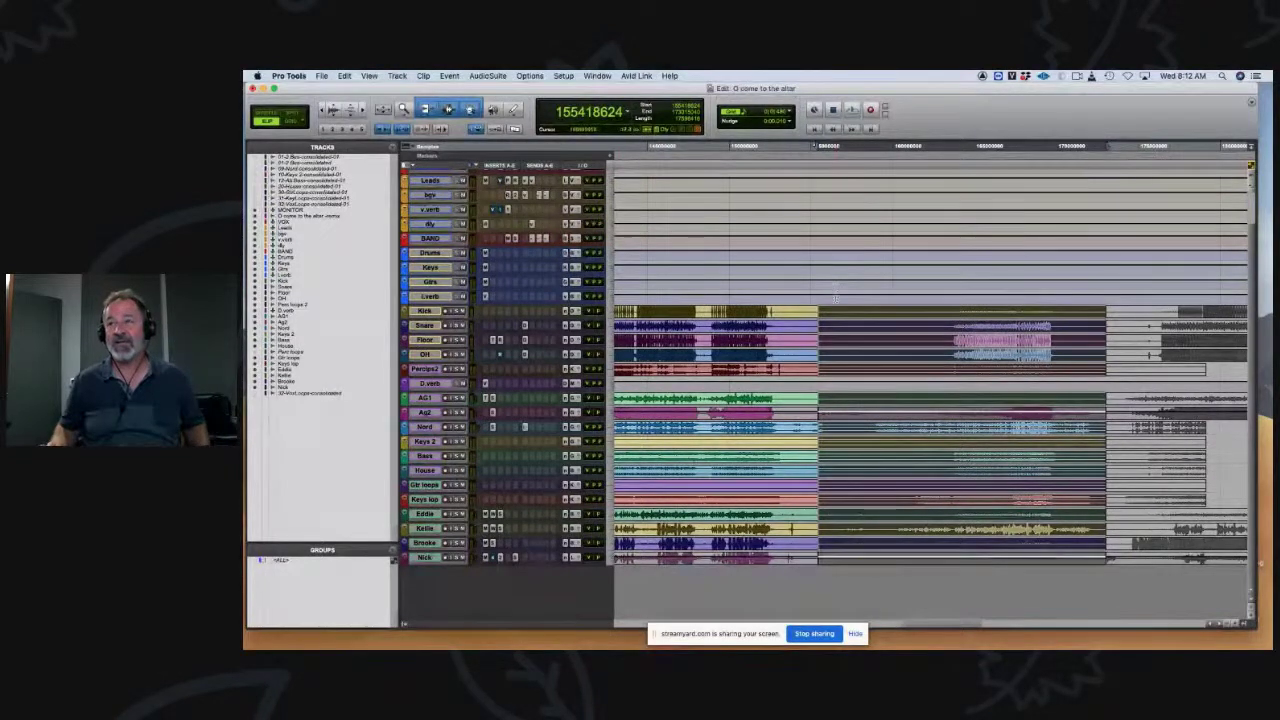
{"action": "left_click", "coordinate": [835, 318]}
Step: Select across the boundary between the last two unmuted sections on all audio tracks and heal the clip separation
{"action": "left_click_drag", "start_coordinate": [804, 310], "coordinate": [842, 565]}
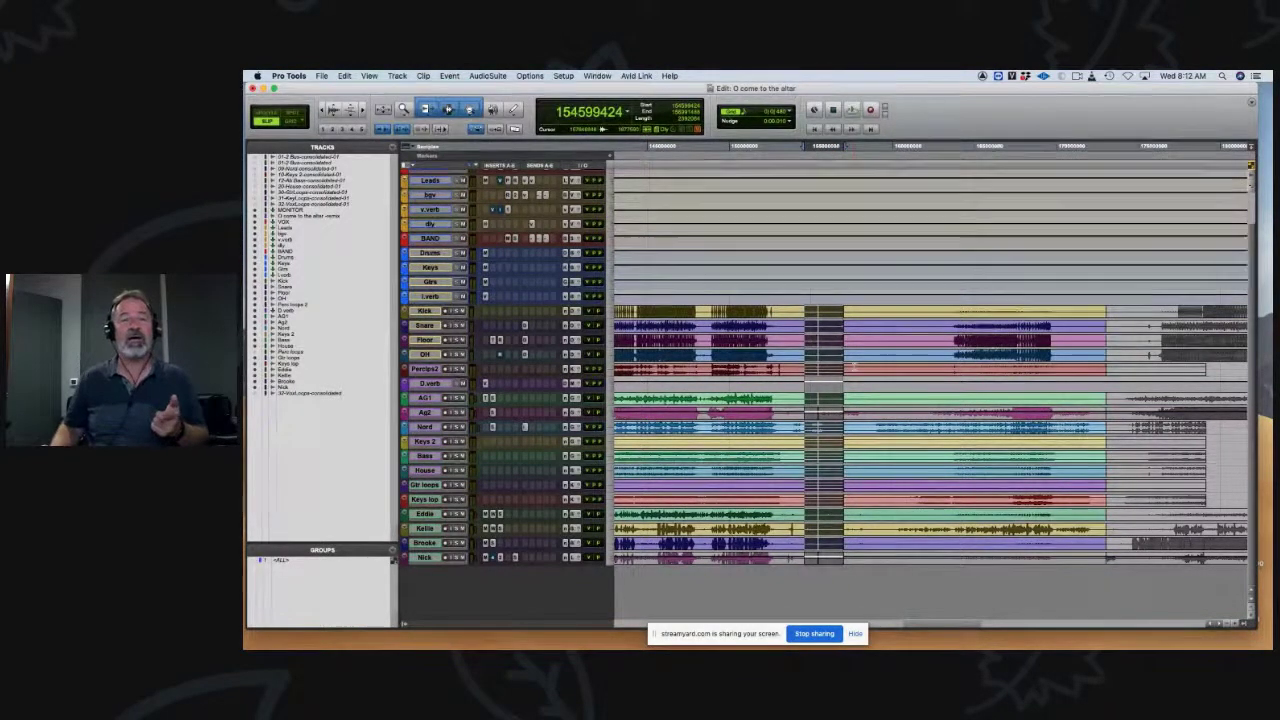
{"action": "left_click", "coordinate": [860, 297]}
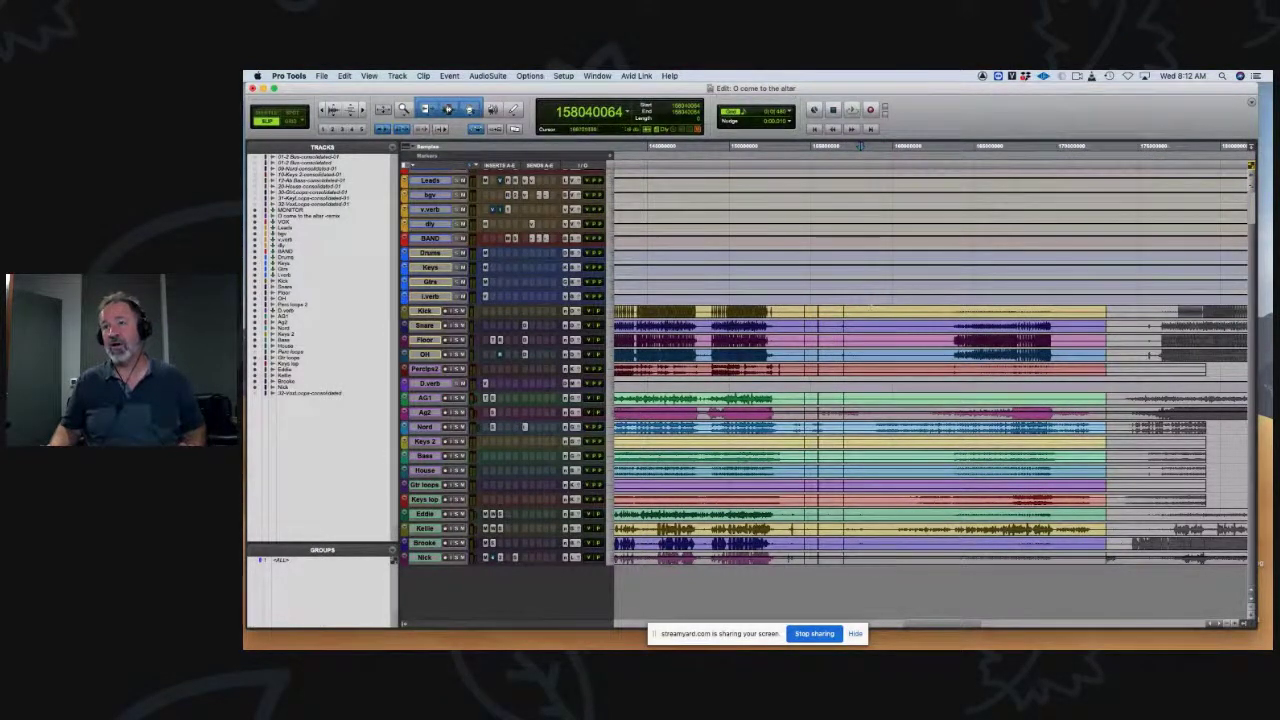
{"action": "left_click_drag", "start_coordinate": [870, 306], "coordinate": [790, 563]}
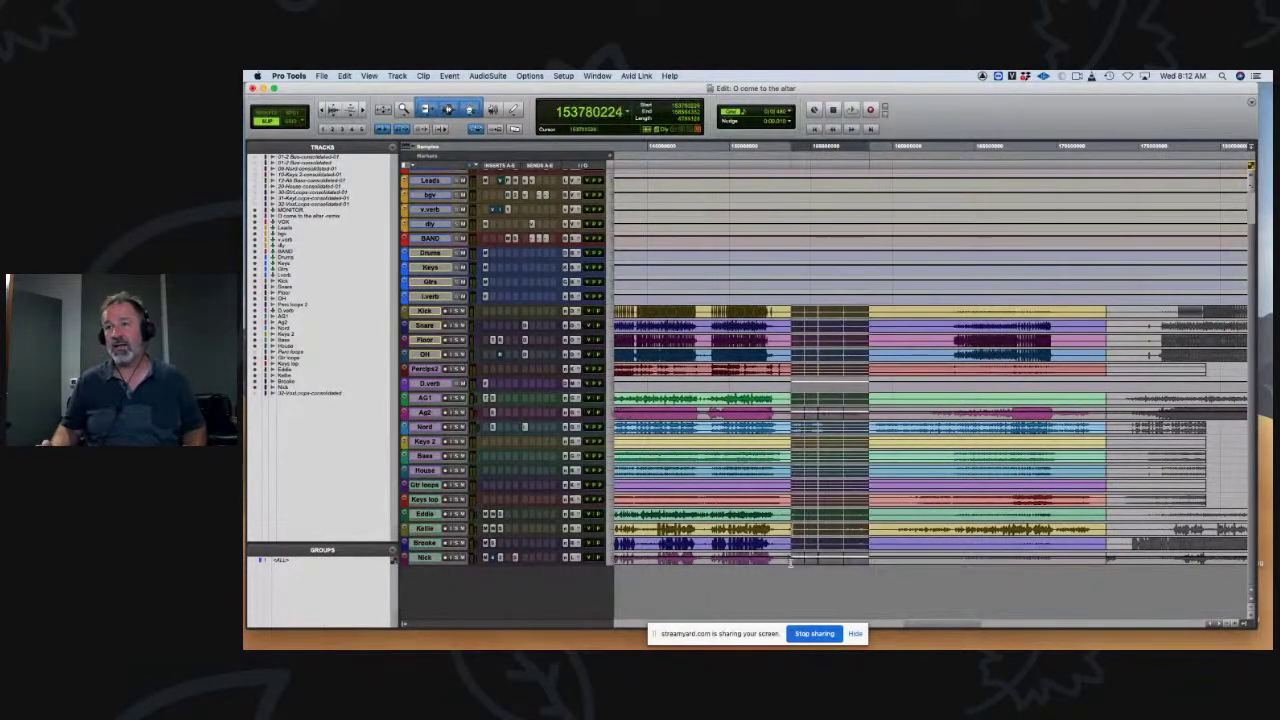
{"action": "key", "text": "super+h"}
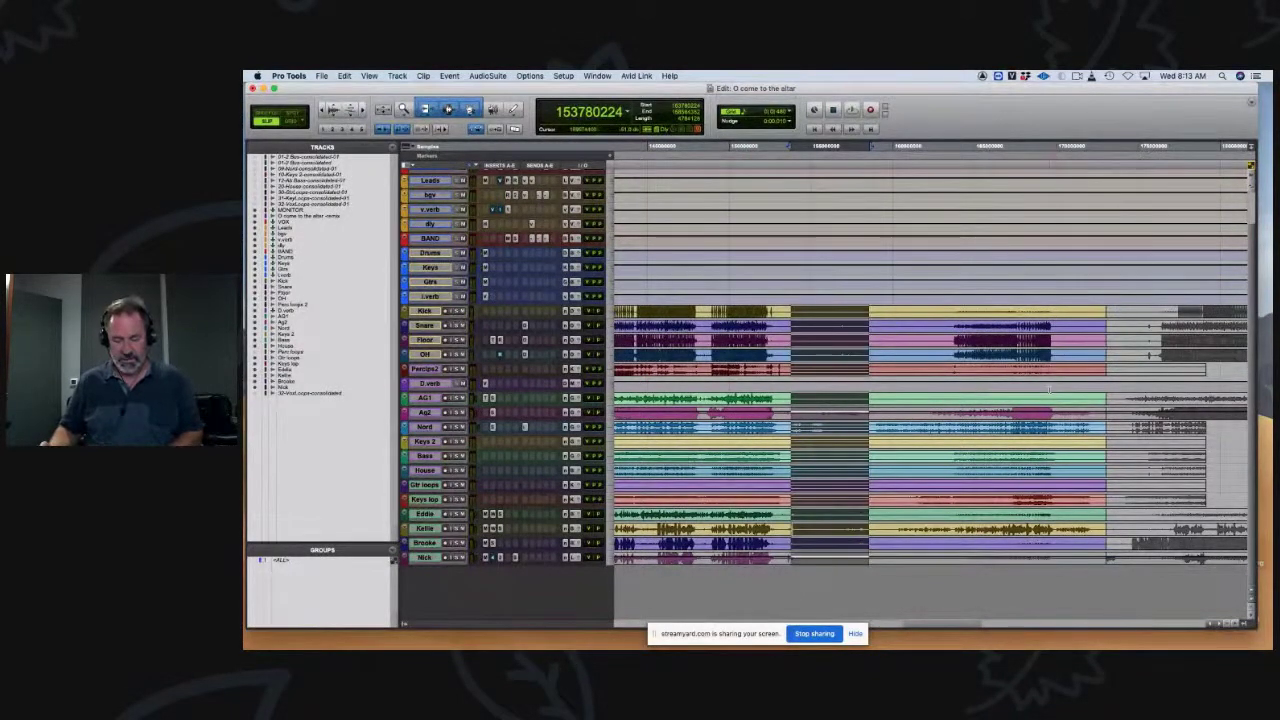
Step: Play the song from the join between the original coloured clips and the newly unmuted section to check the transition
{"action": "key", "text": "r"}
{"action": "key", "text": "r"}
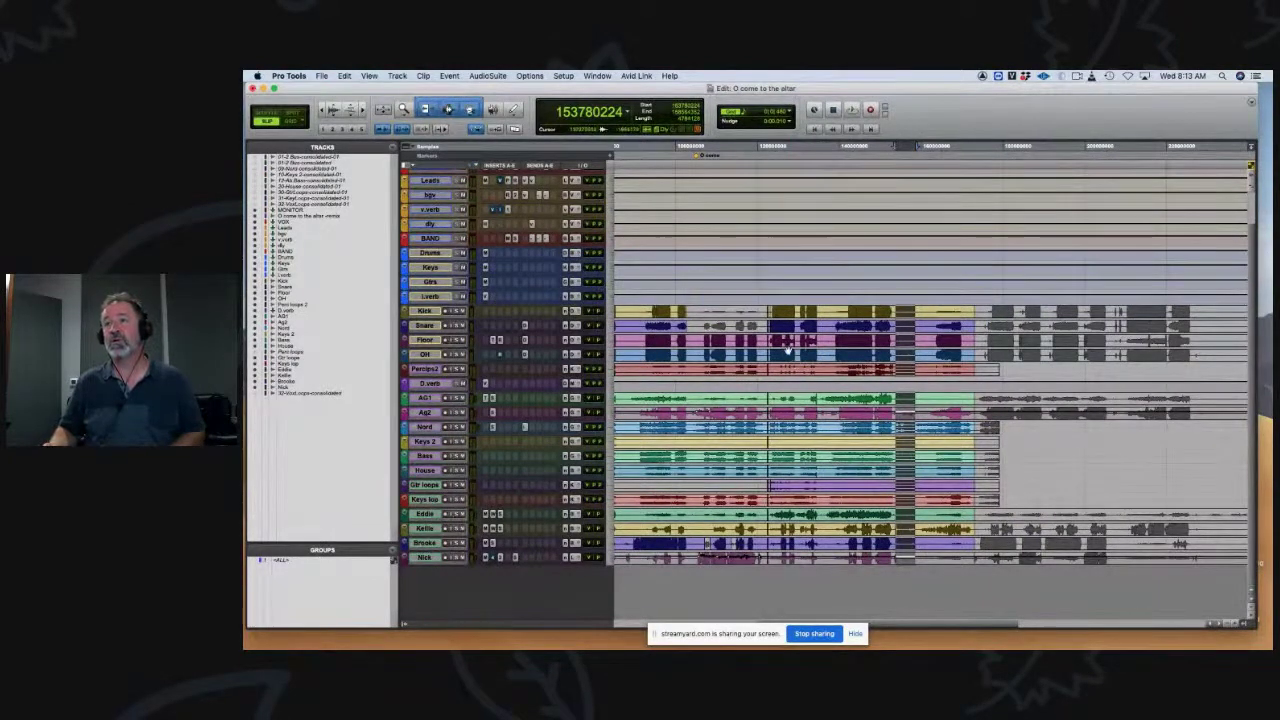
{"action": "key", "text": "r"}
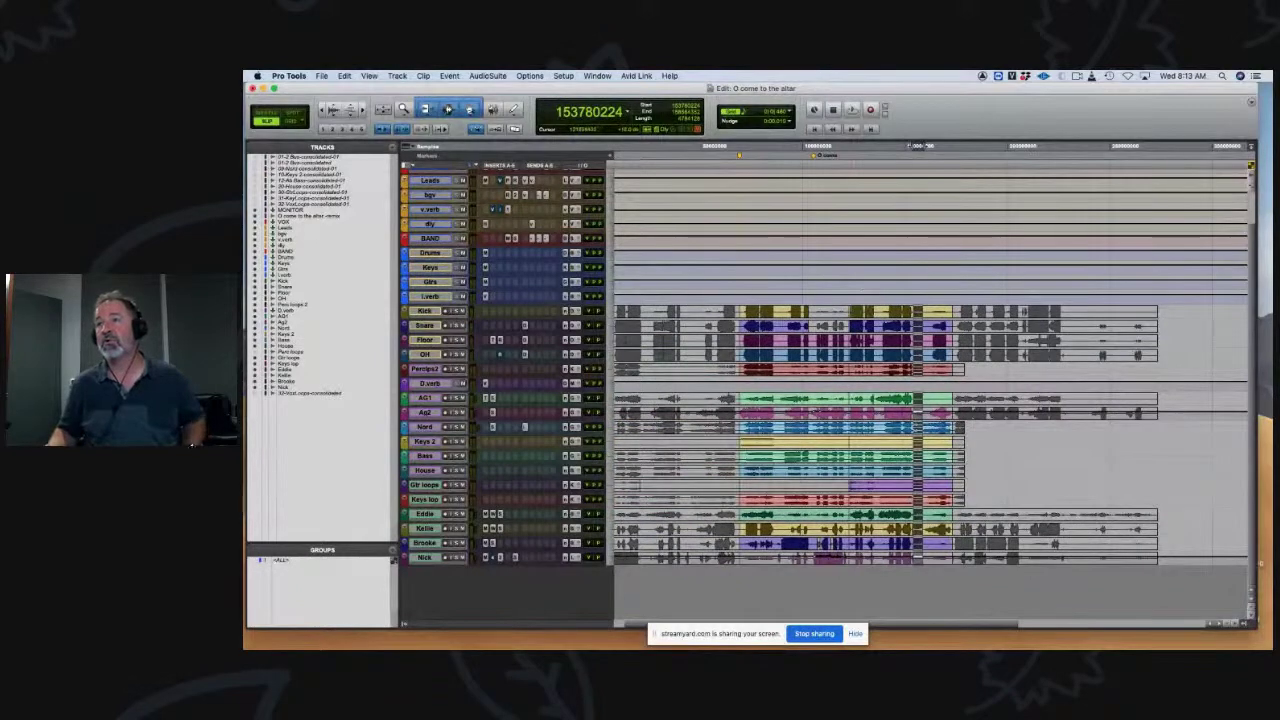
{"action": "left_click", "coordinate": [849, 296]}
{"action": "key", "text": "space"}
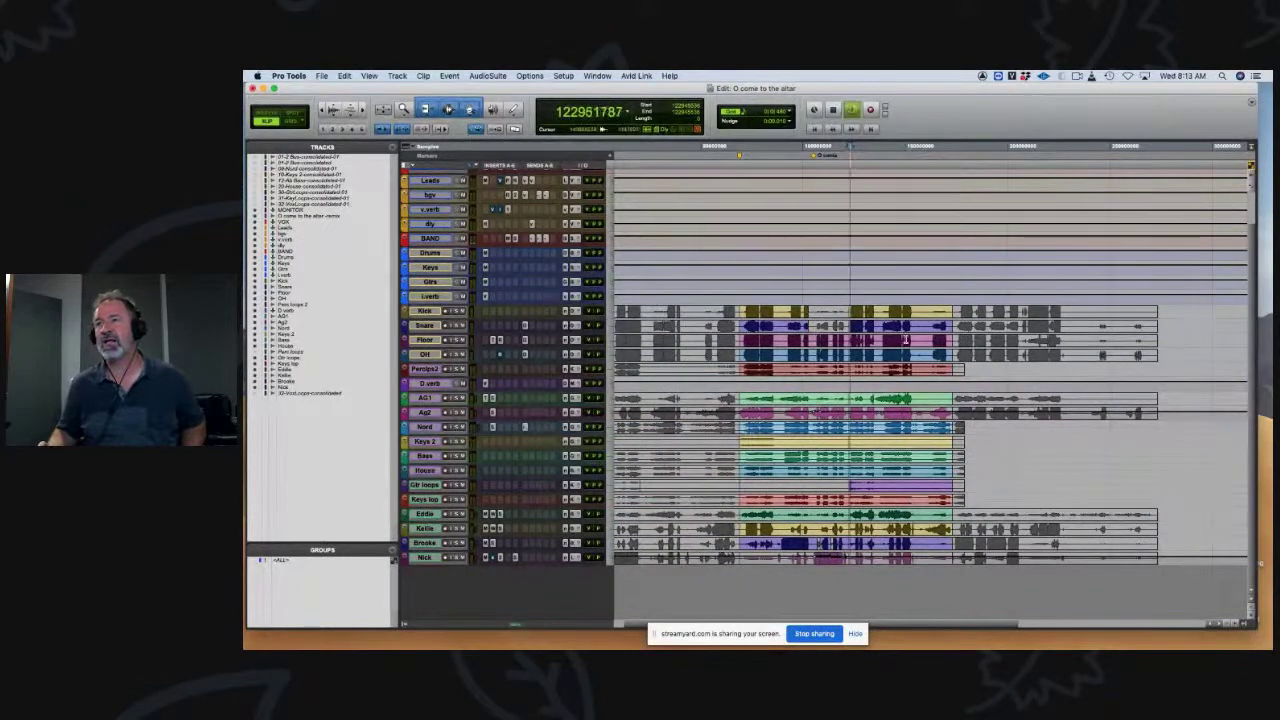
{"action": "key", "text": "t"}
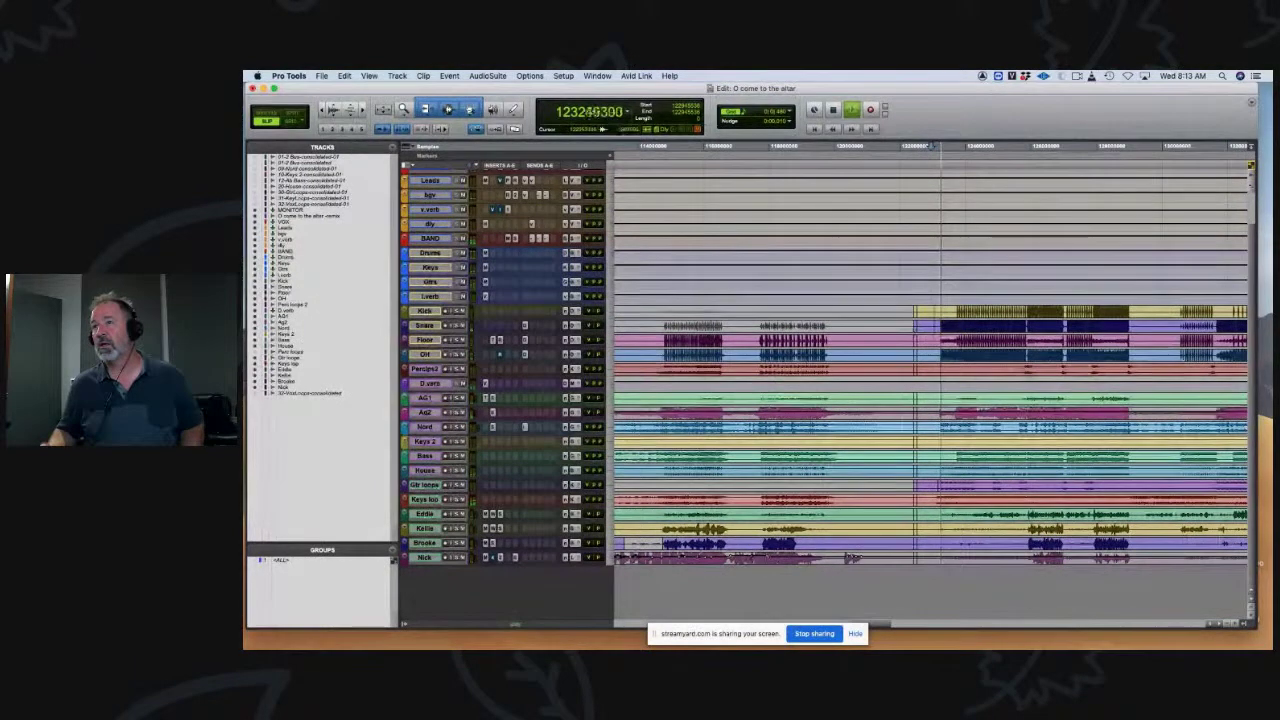
{"action": "key", "text": "space"}
Step: Select the previous song's clips on all audio tracks, up to the start of the last coloured section, and mute them
{"action": "key", "text": "r"}
{"action": "key", "text": "r"}
{"action": "key", "text": "r"}
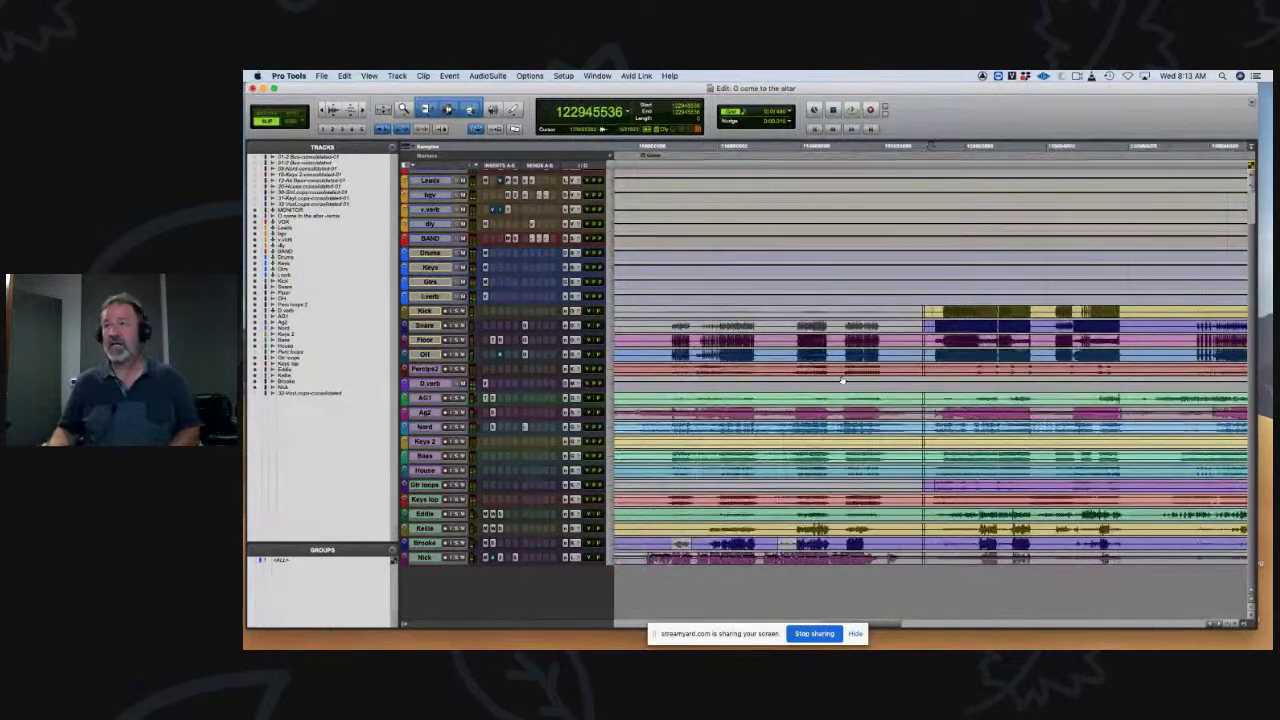
{"action": "left_click", "coordinate": [759, 344]}
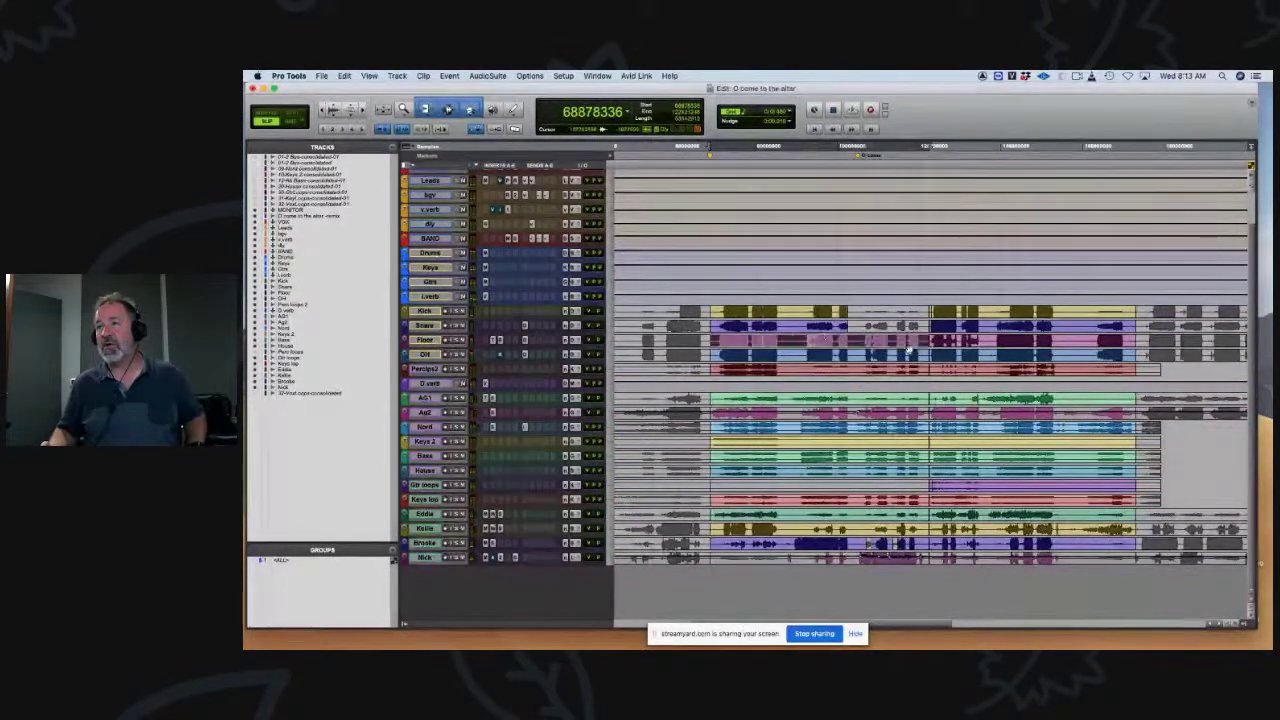
{"action": "left_click", "coordinate": [747, 318], "text": "shift"}
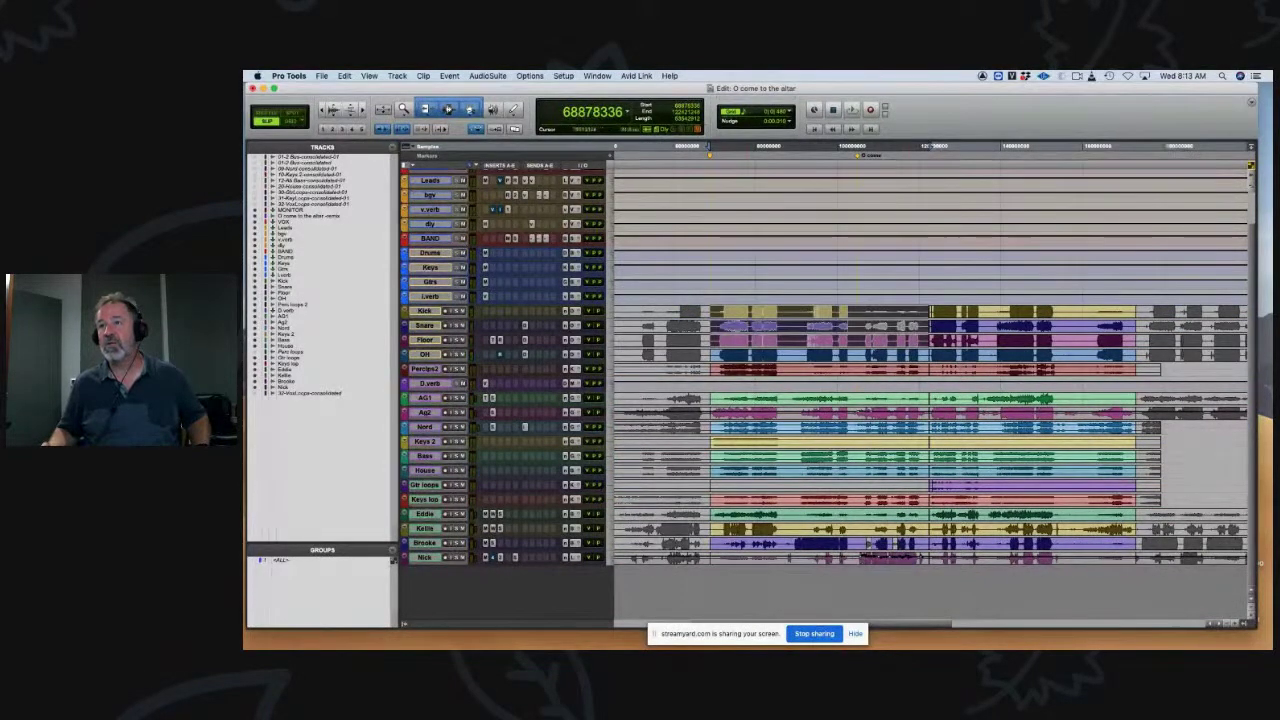
{"action": "left_click_drag", "start_coordinate": [771, 293], "coordinate": [706, 612]}
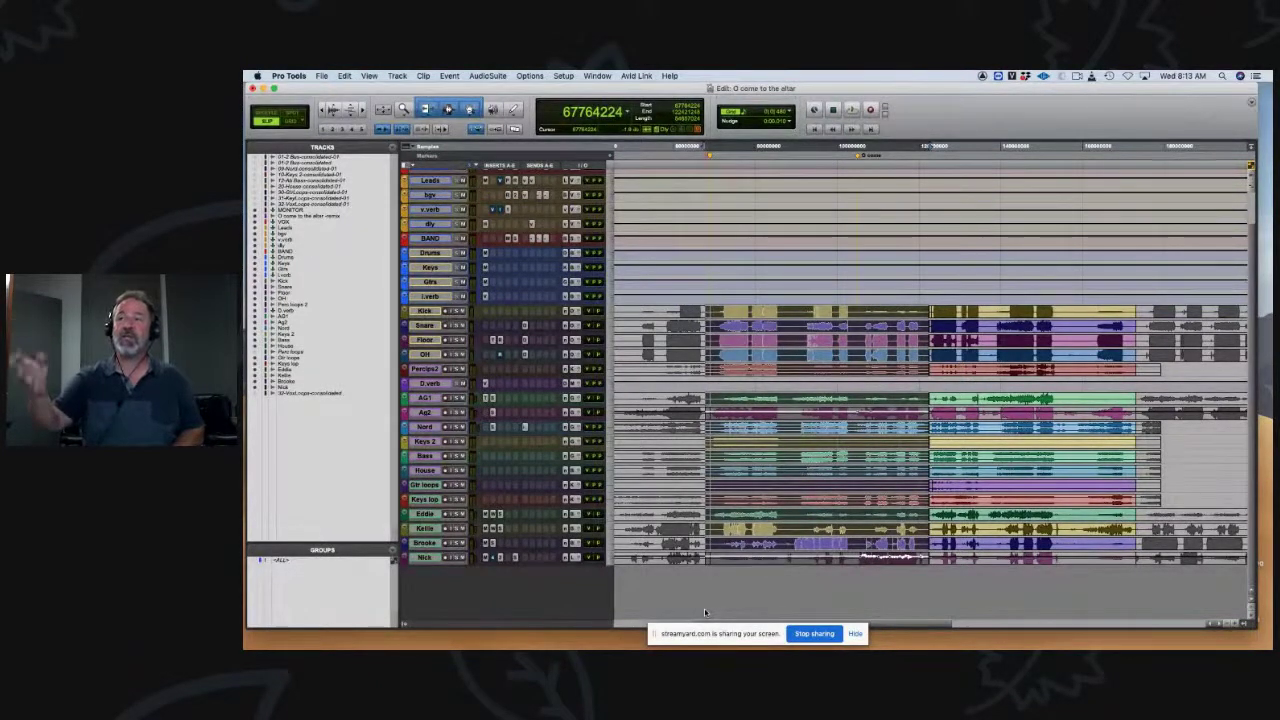
{"action": "key", "text": "super+m"}
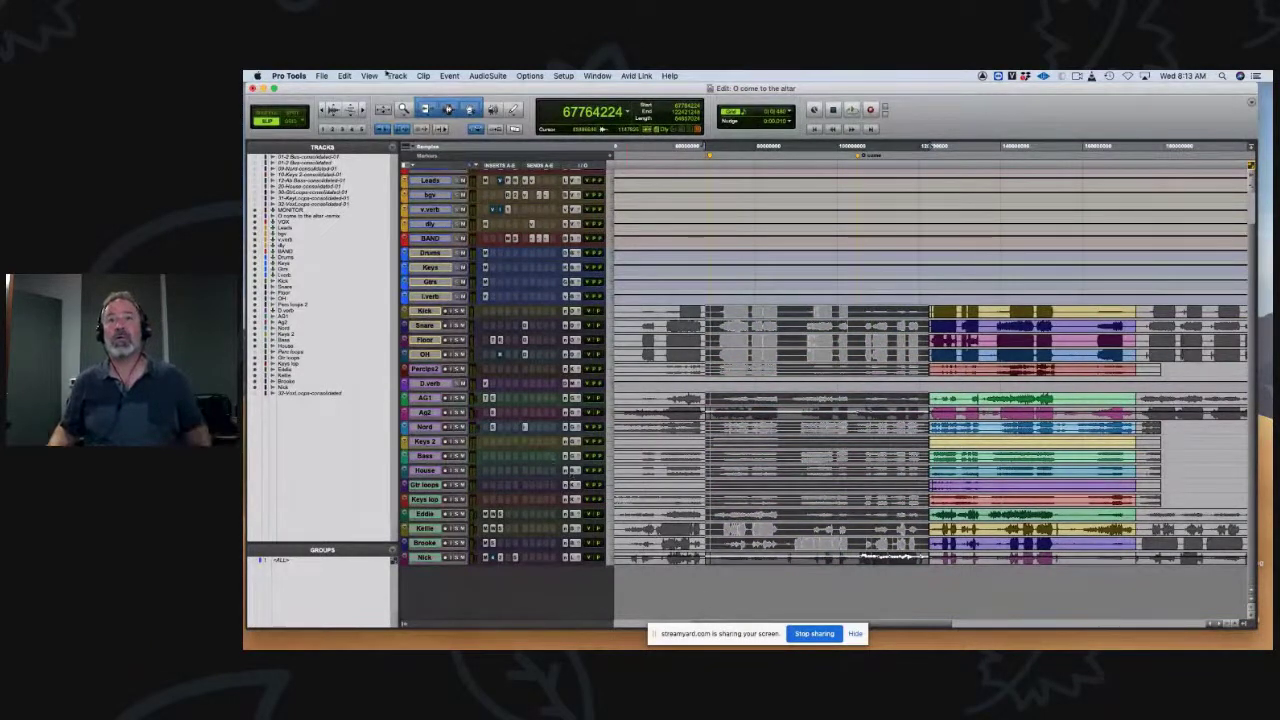
Step: Start saving the session under a new name and enter King Of Glory as the session name
{"action": "left_click", "coordinate": [321, 75]}
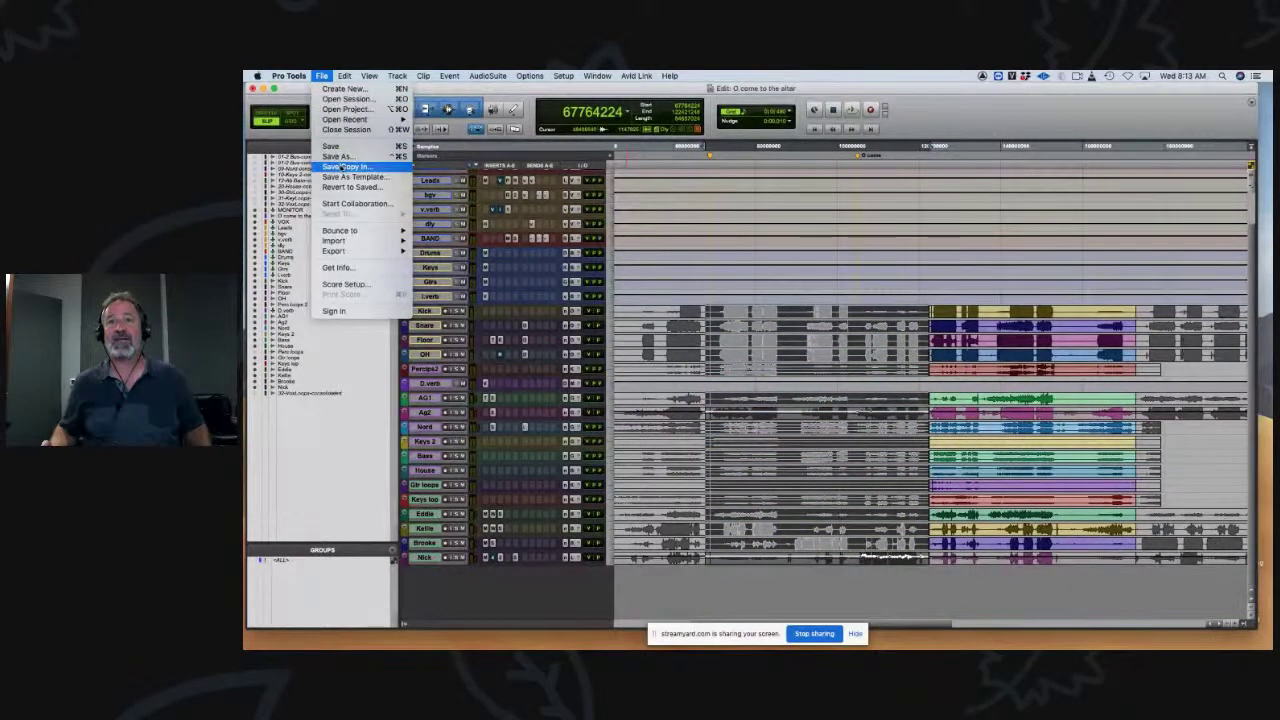
{"action": "left_click", "coordinate": [343, 166]}
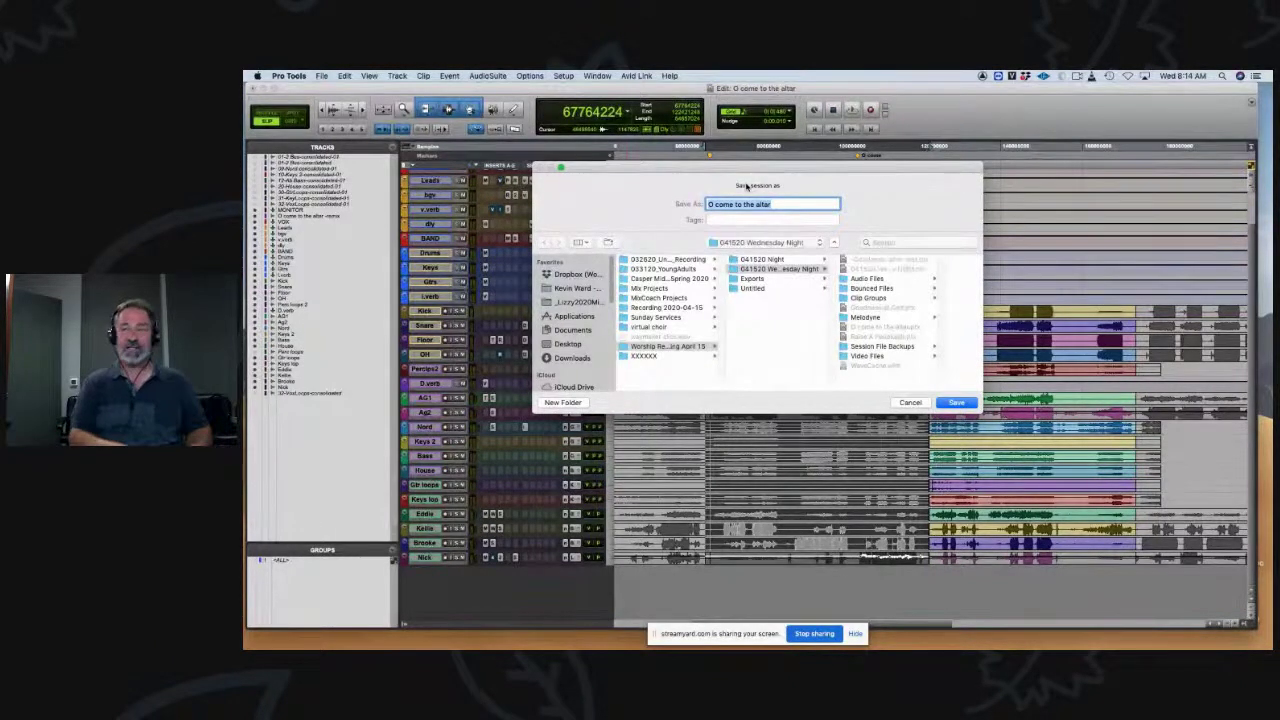
{"action": "type", "text": "King"}
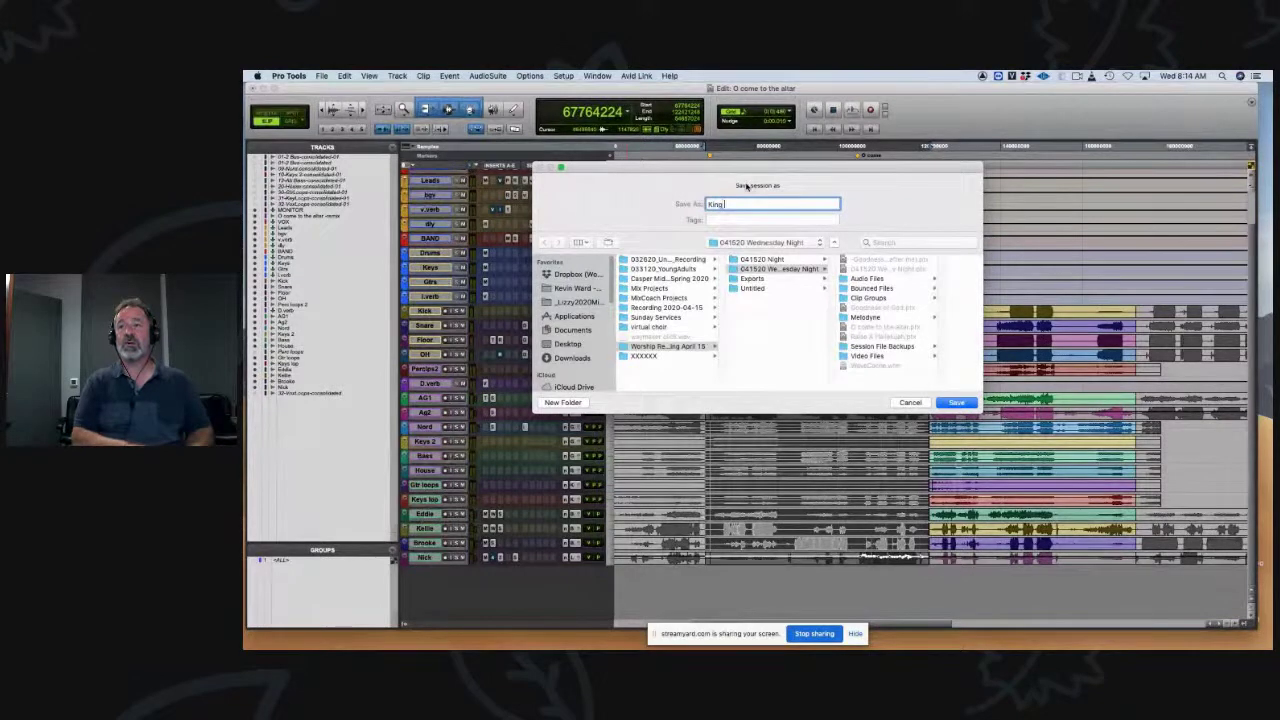
{"action": "type", "text": " Of Glory"}
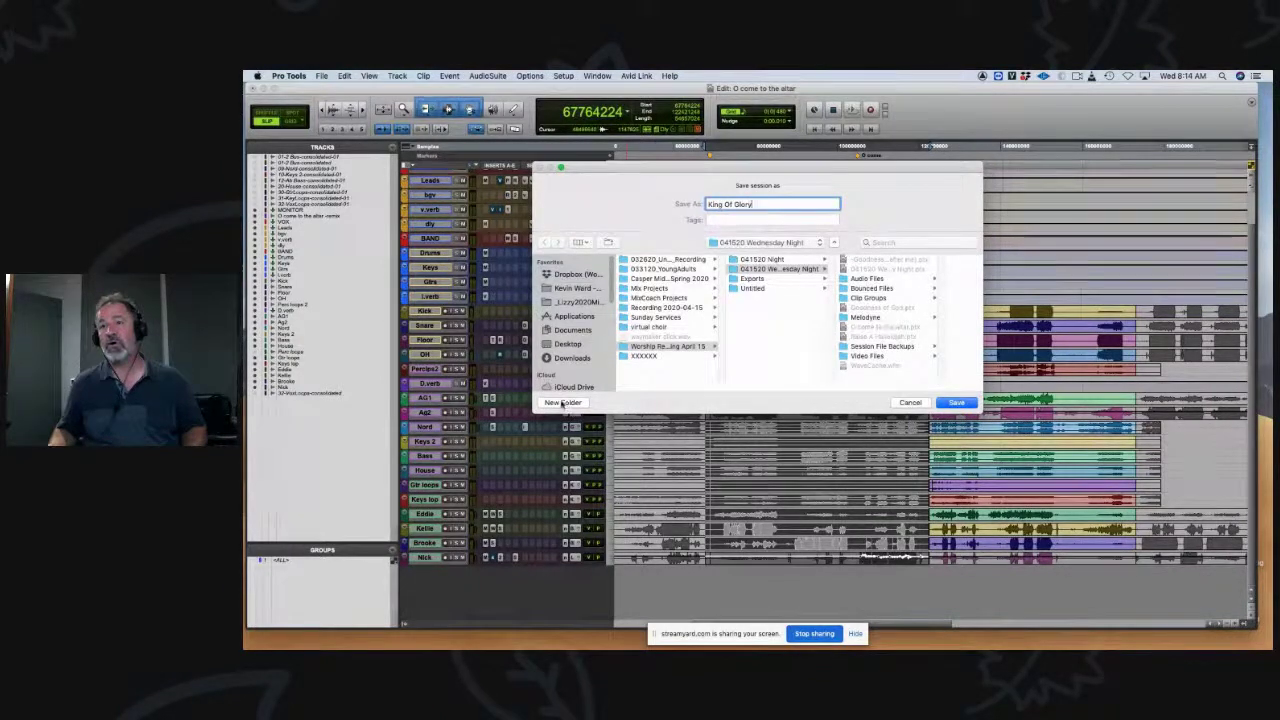
{"action": "left_click", "coordinate": [563, 402]}
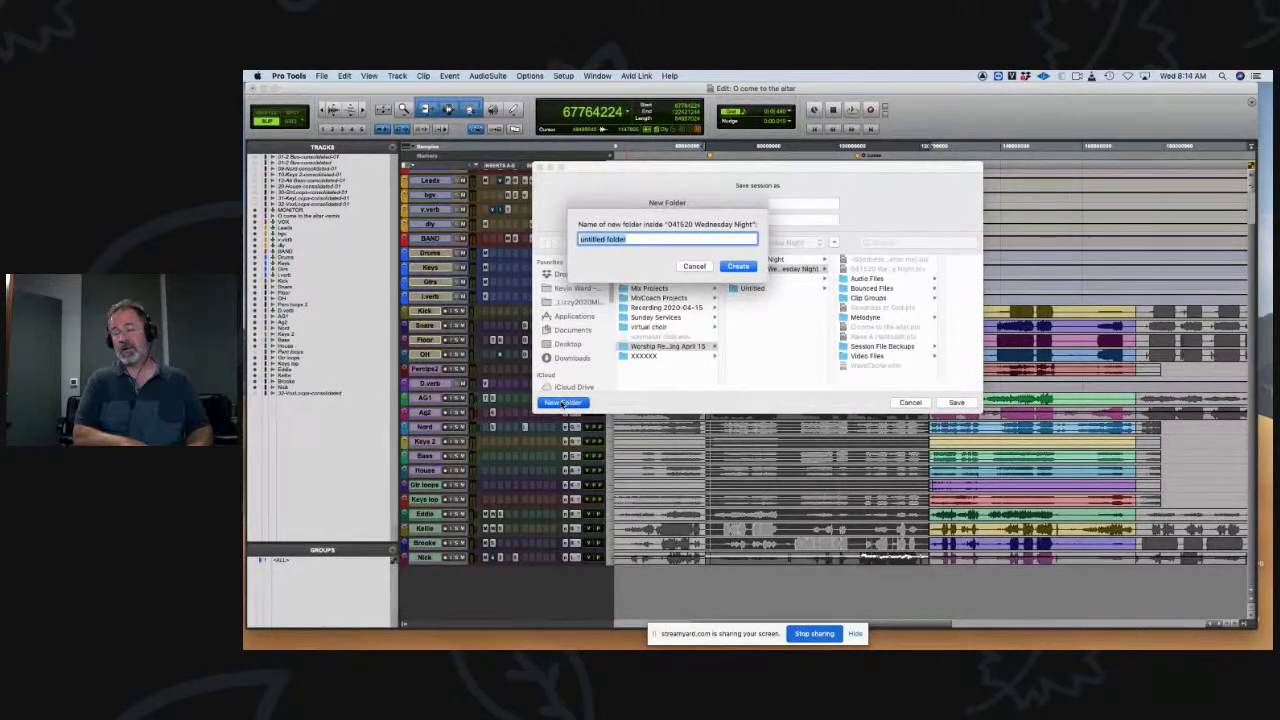
{"action": "type", "text": "King "}
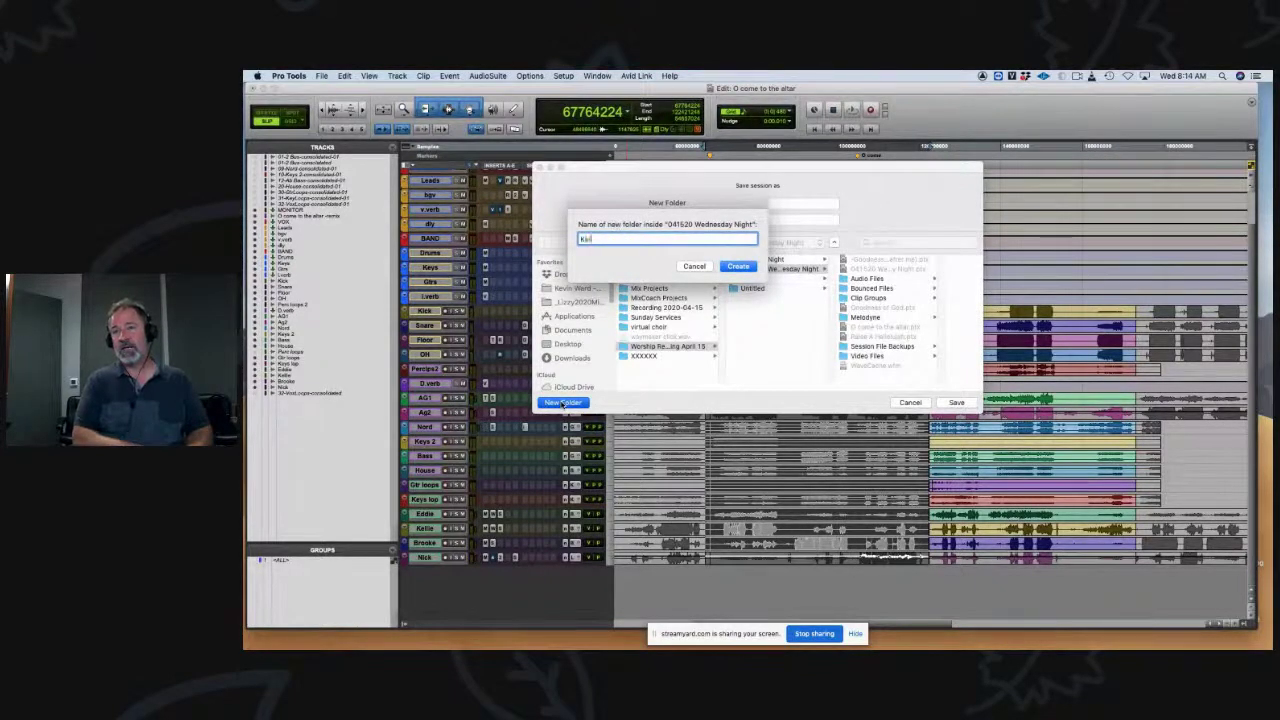
{"action": "type", "text": "-Grau"}
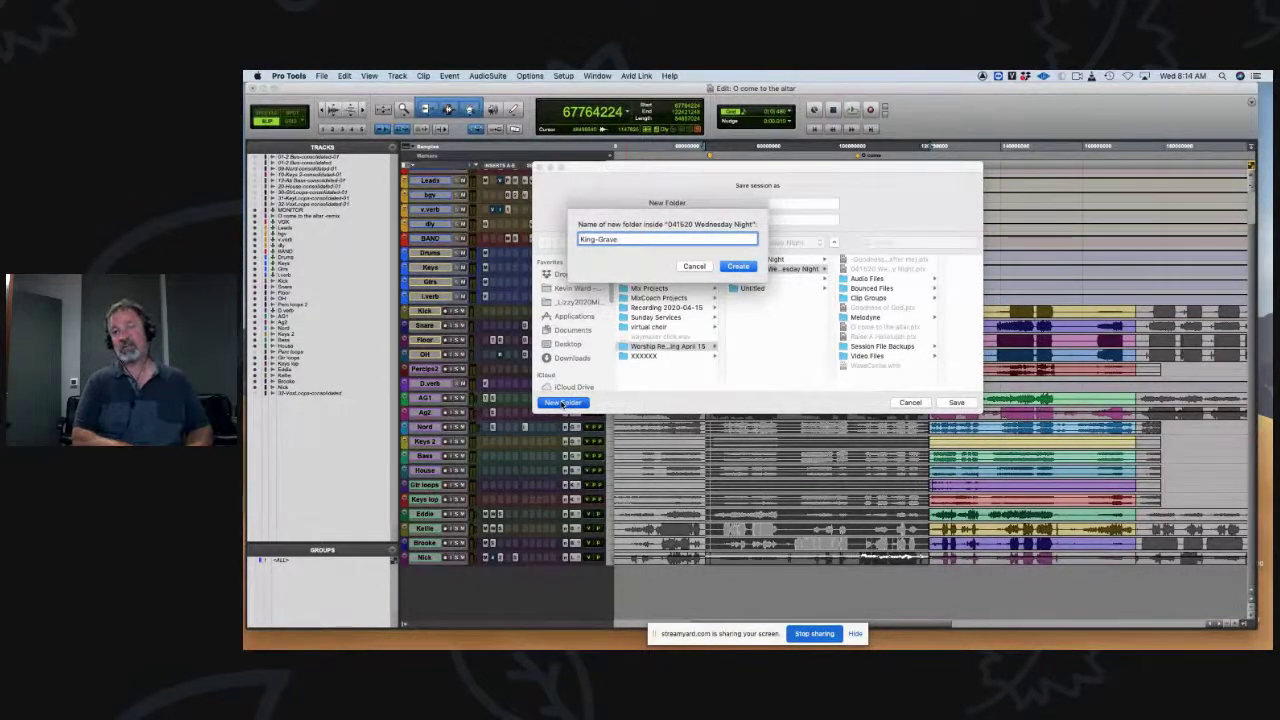
{"action": "type", "text": "e-Wil"}
{"action": "key", "text": "Return"}
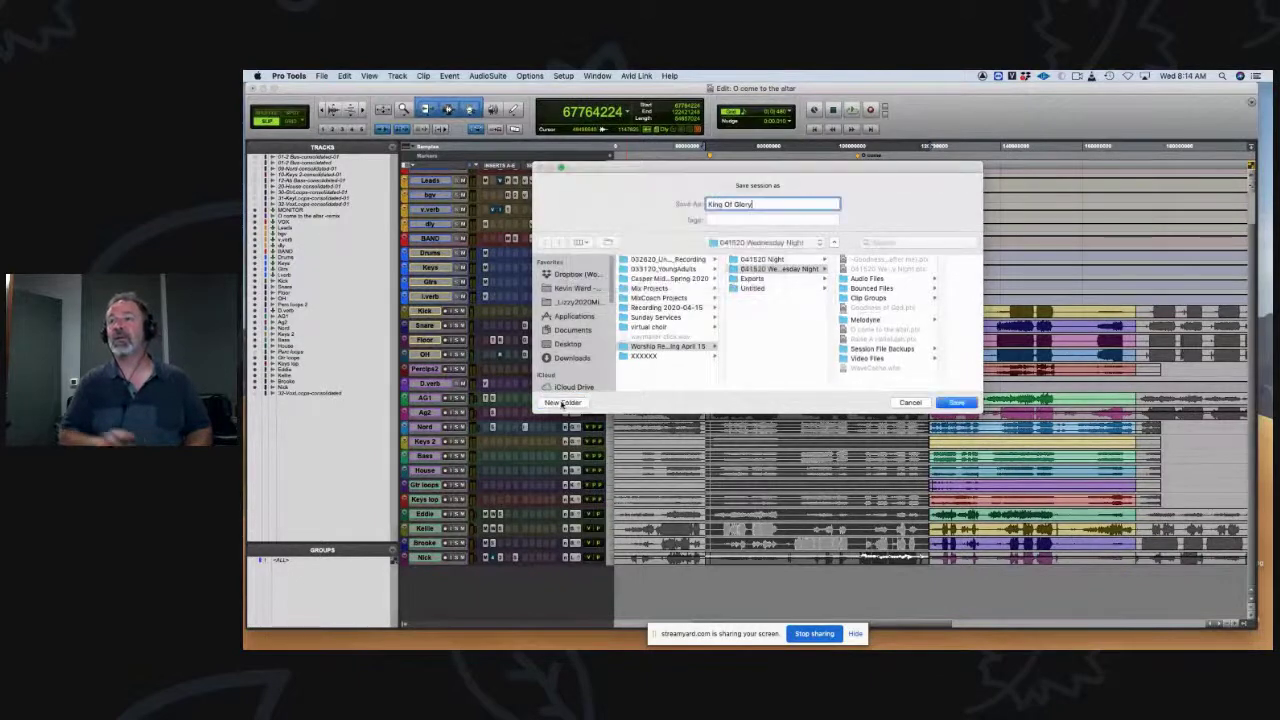
Step: Save the King Of Glory session in the 041520 Wednesday Night folder
{"action": "left_click", "coordinate": [955, 403]}
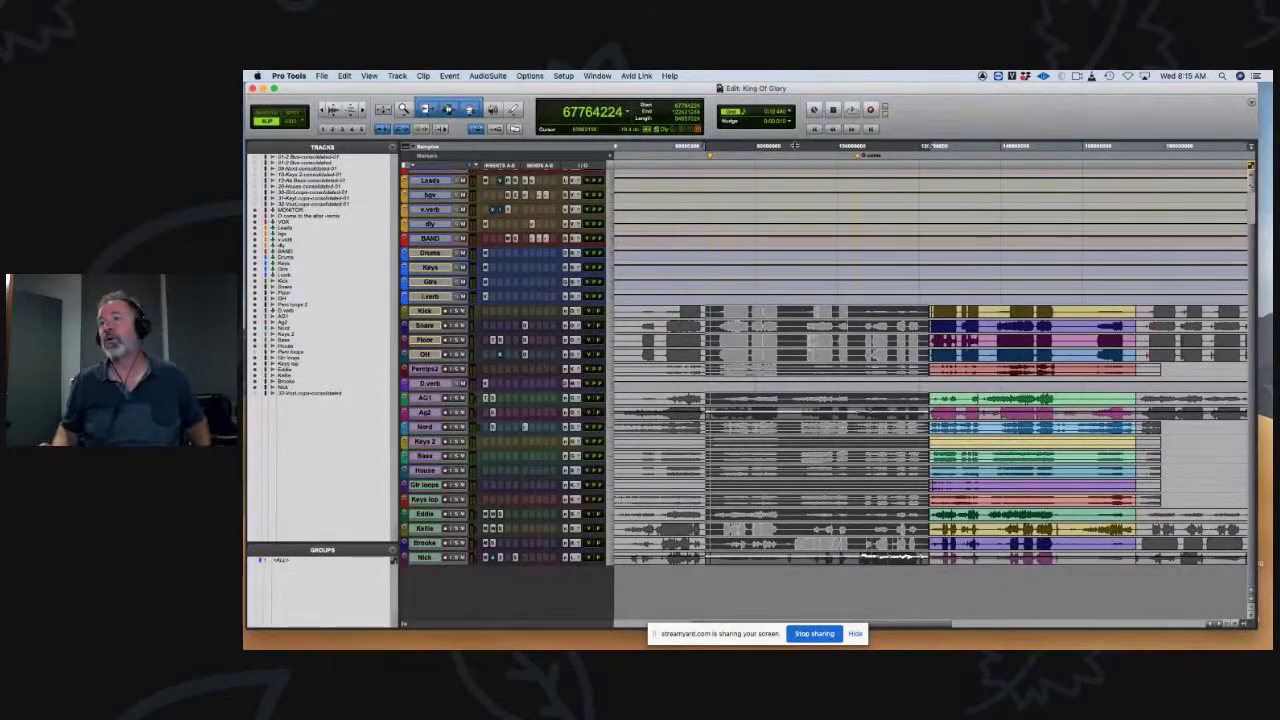
Step: Play the song from the start of the remaining coloured clips
{"action": "left_click", "coordinate": [937, 298]}
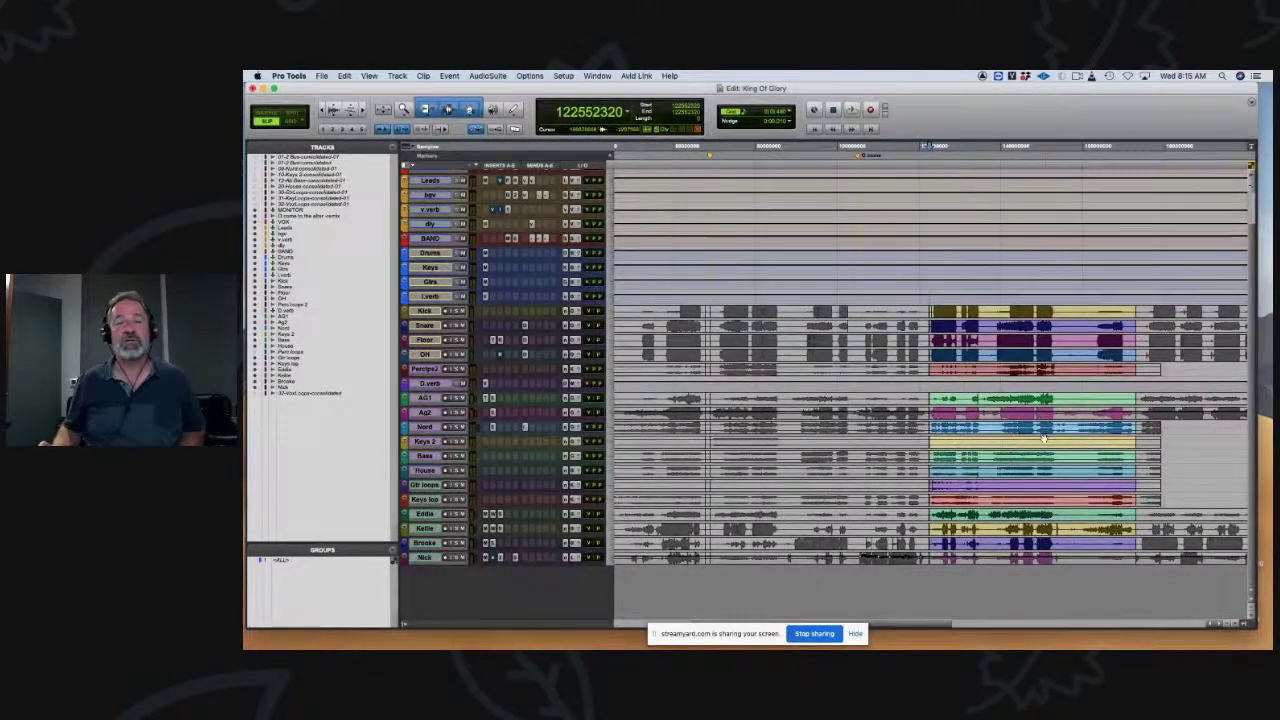
{"action": "key", "text": "space"}
{"action": "key", "text": "super+bracketright"}
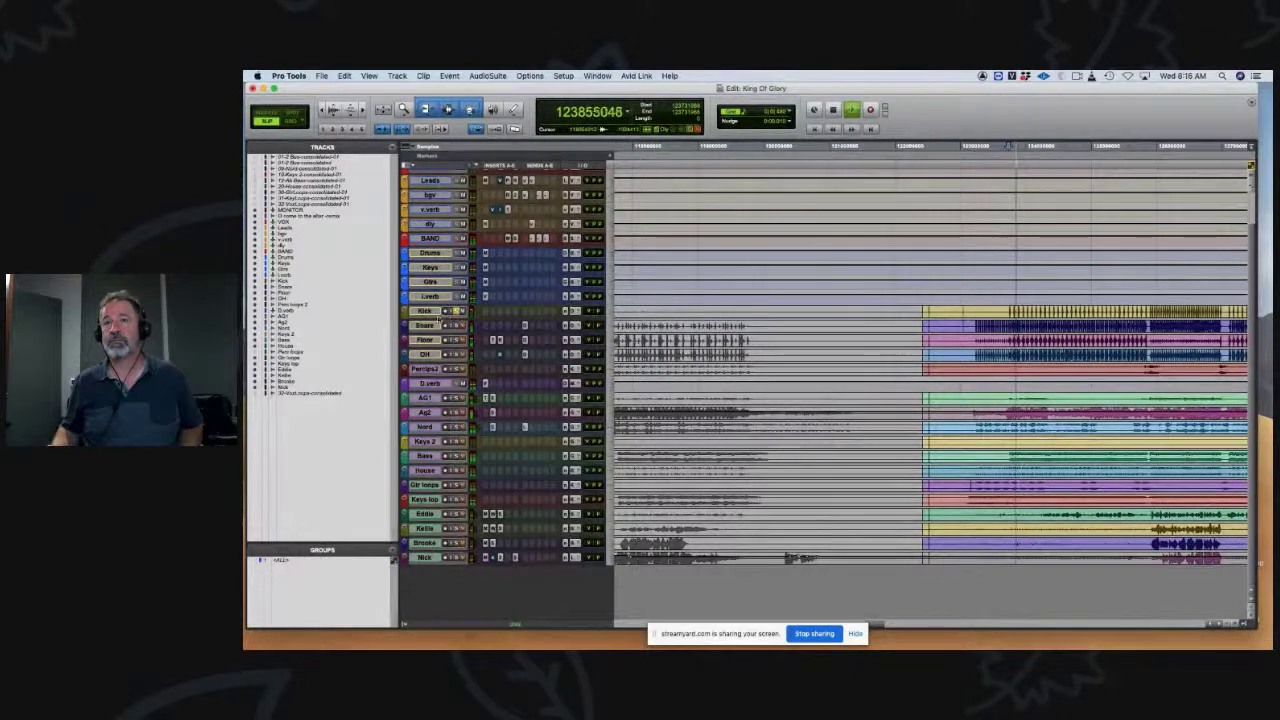
Step: Enlarge the Kick track and play it back soloed from where the kick pattern begins
{"action": "left_click_drag", "start_coordinate": [431, 318], "coordinate": [429, 372]}
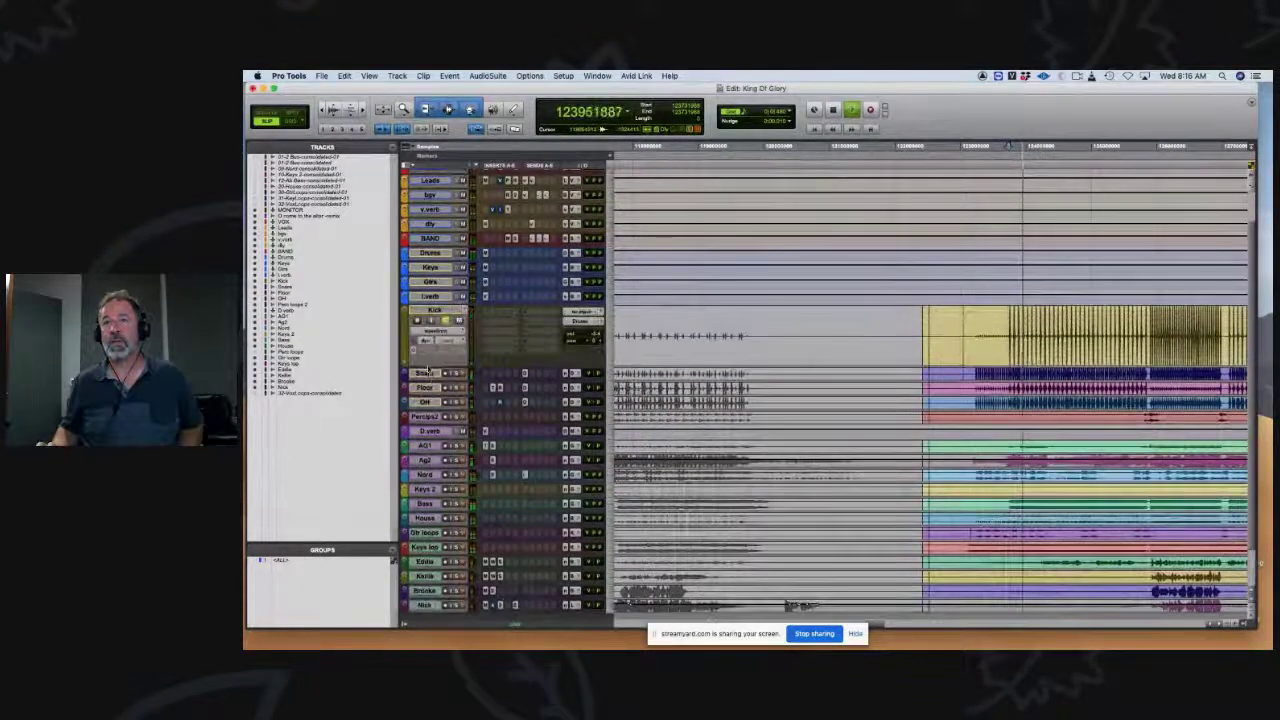
{"action": "key", "text": "space"}
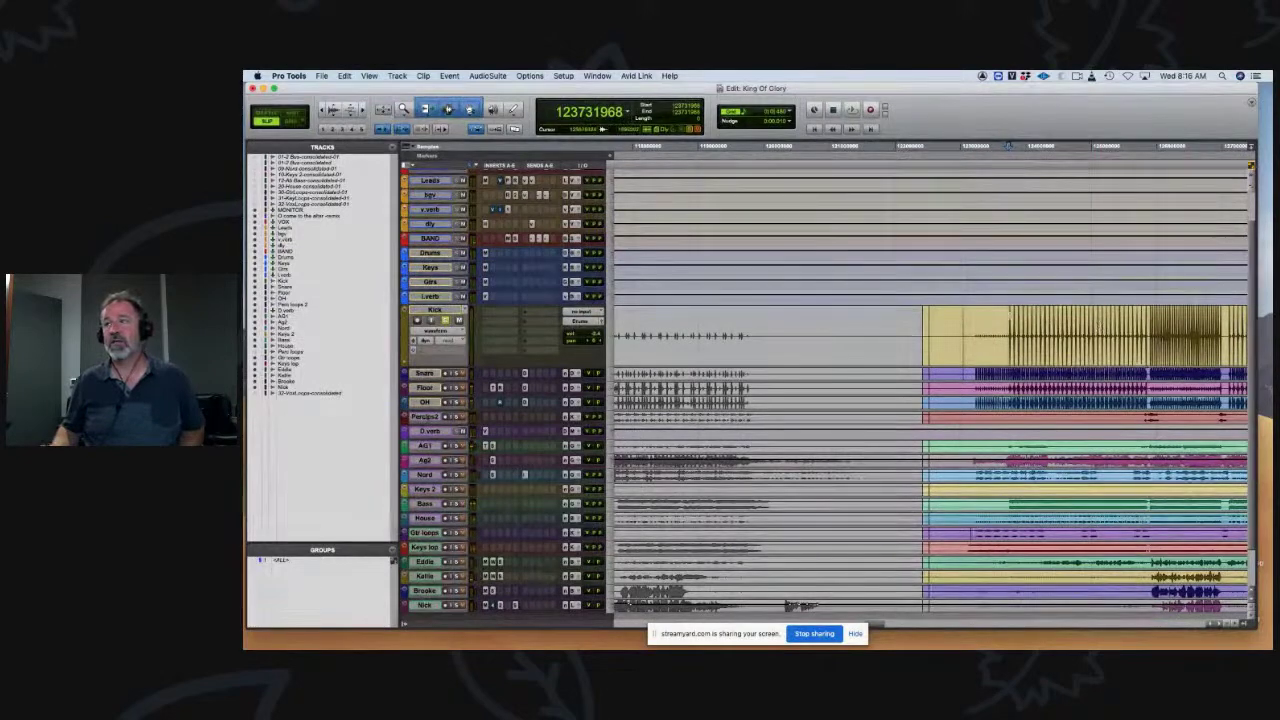
{"action": "key", "text": "space"}
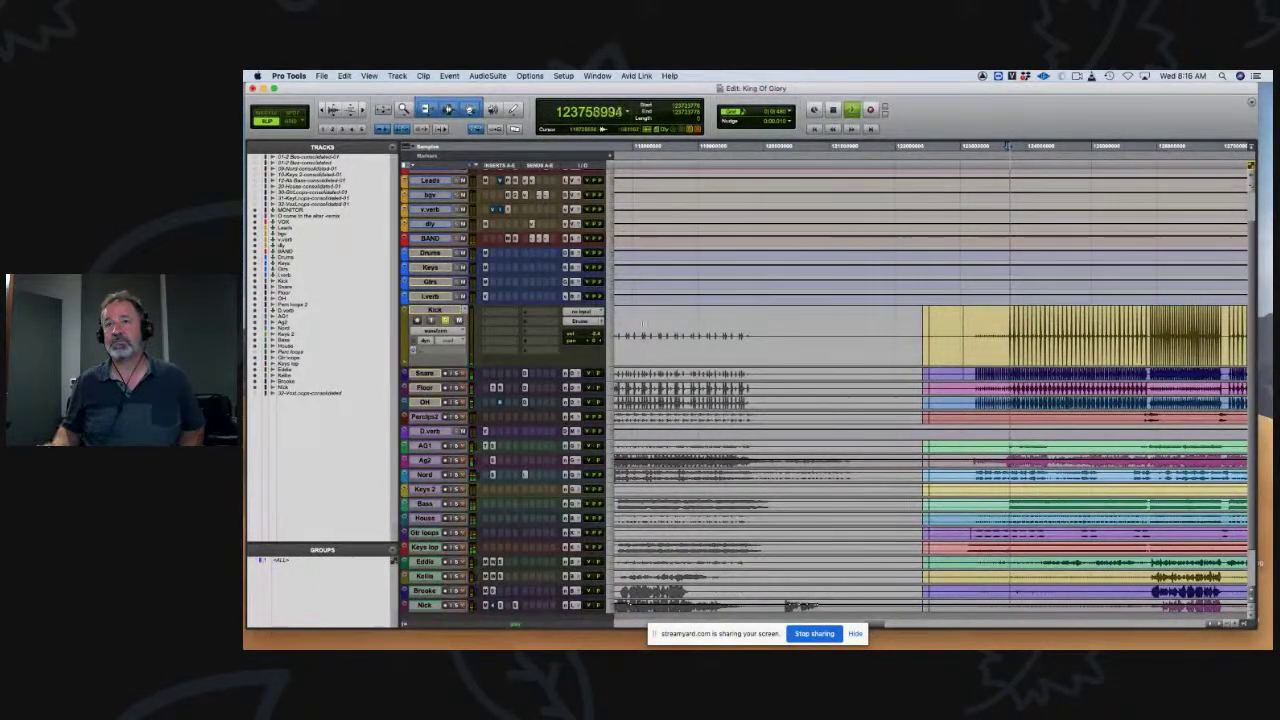
{"action": "key", "text": "space"}
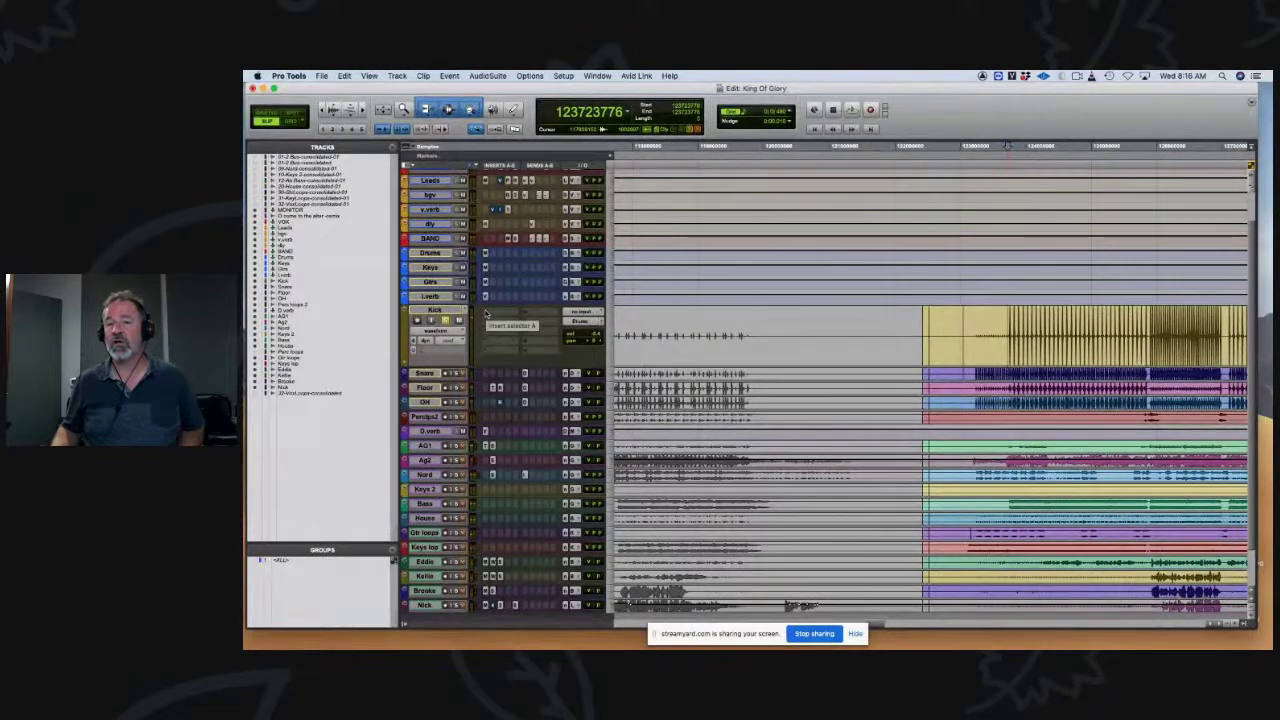
Step: Search the plug-ins for trigg and insert Trigger 2 (mono/stereo) in the Kick track's first insert slot
{"action": "left_click", "coordinate": [486, 314]}
{"action": "mouse_move", "coordinate": [490, 313]}
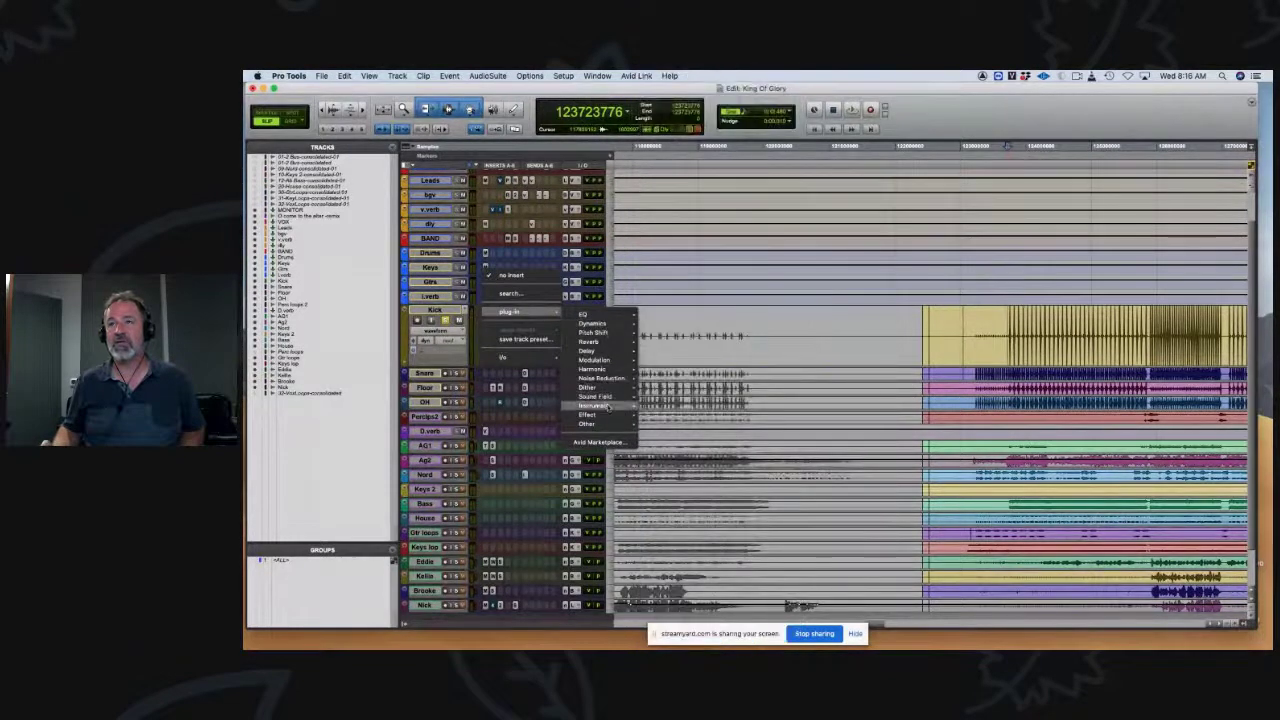
{"action": "mouse_move", "coordinate": [604, 426]}
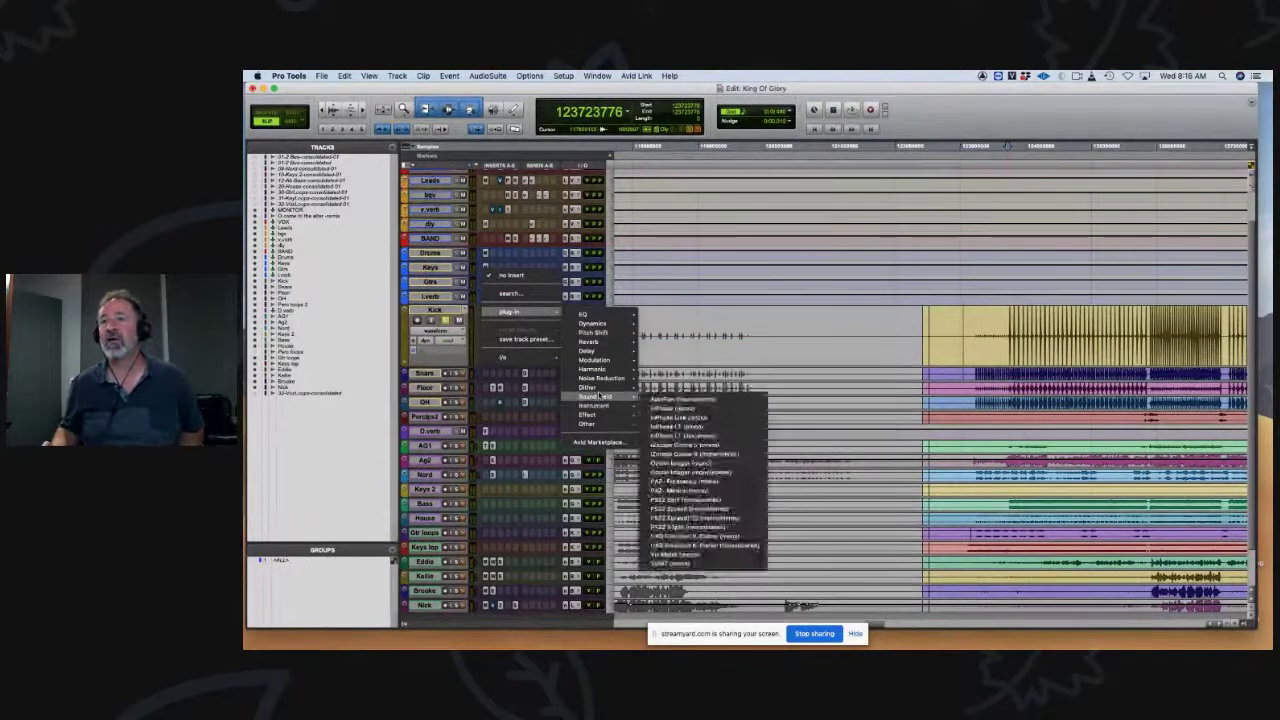
{"action": "left_click", "coordinate": [523, 293]}
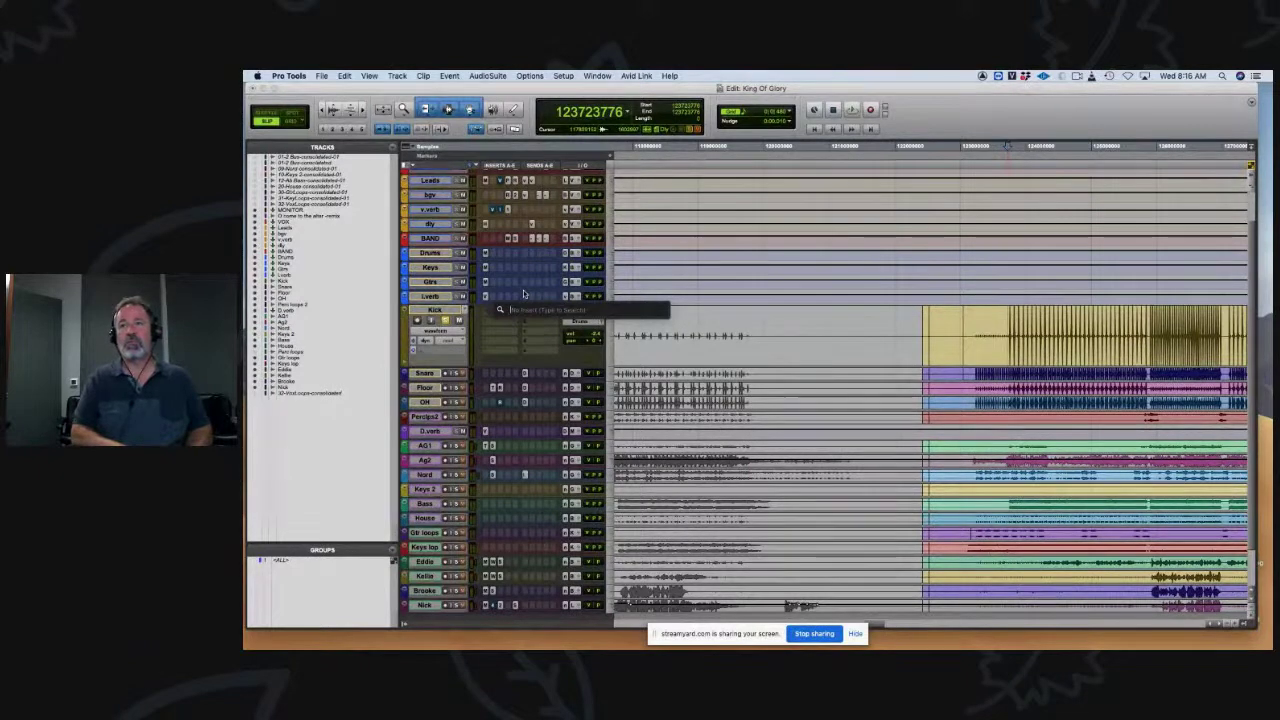
{"action": "type", "text": "satu"}
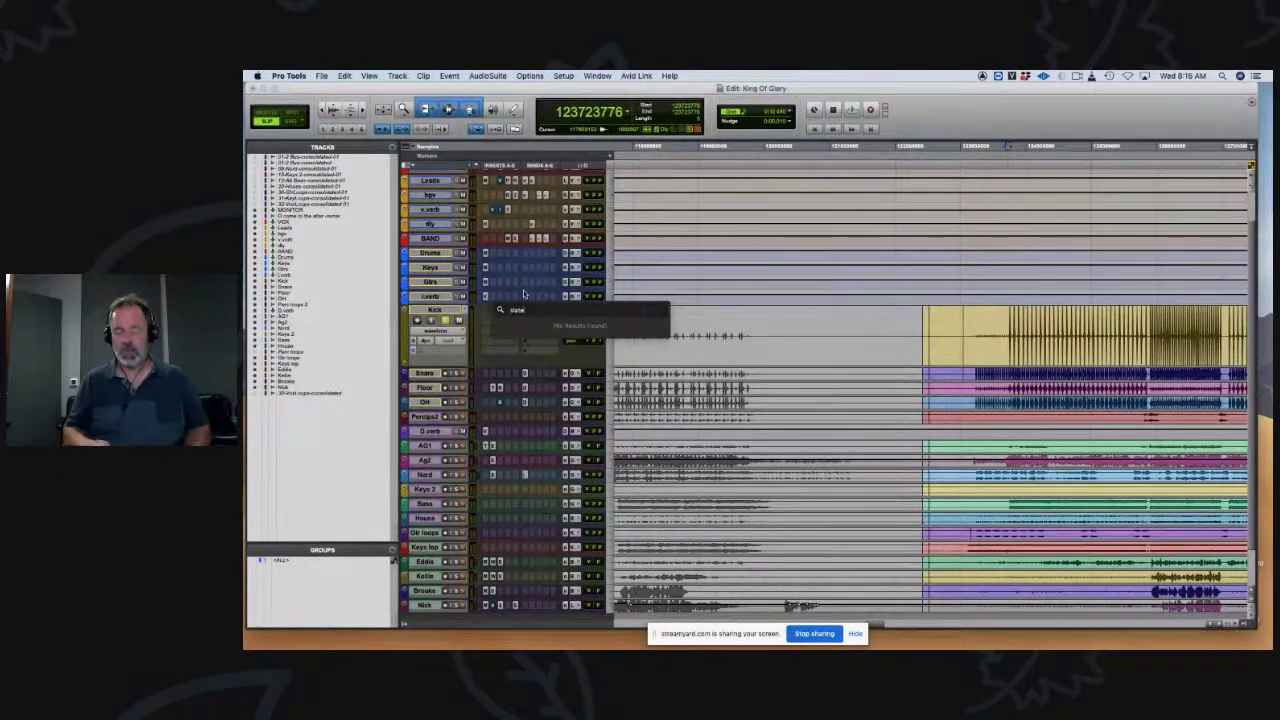
{"action": "key", "text": "BackSpace"}
{"action": "key", "text": "BackSpace"}
{"action": "type", "text": "trigg"}
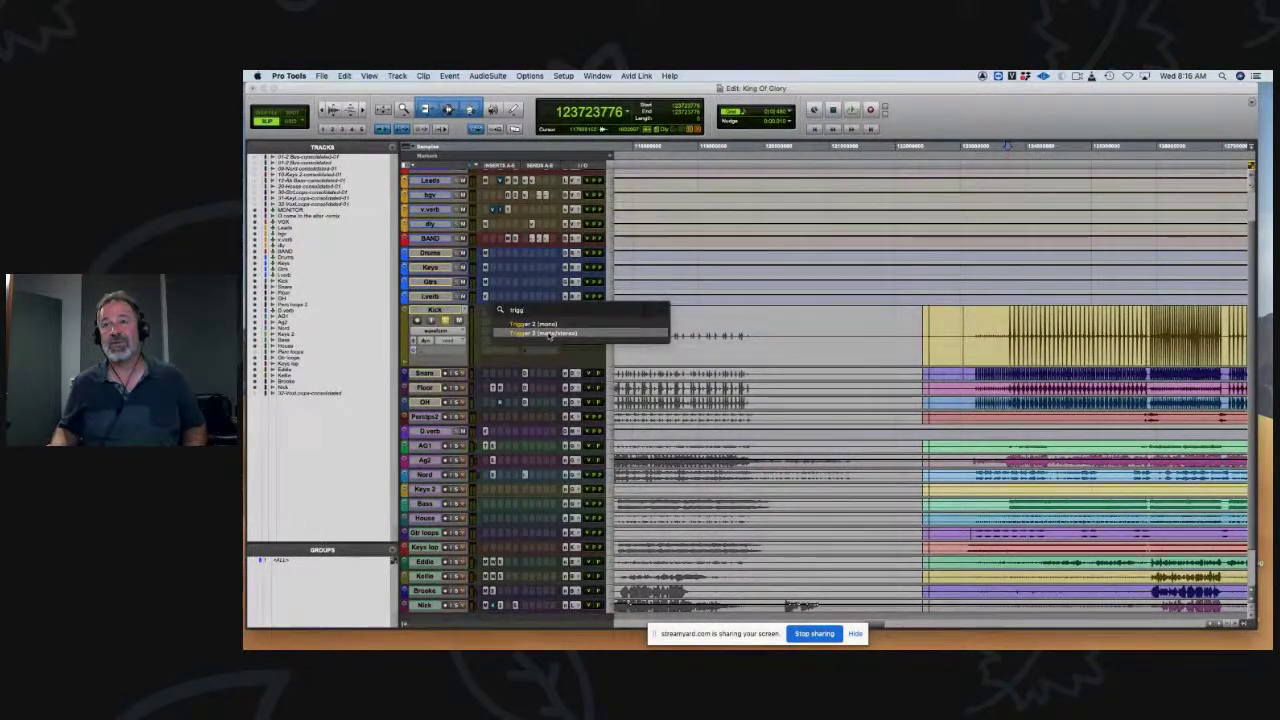
{"action": "left_click", "coordinate": [548, 333]}
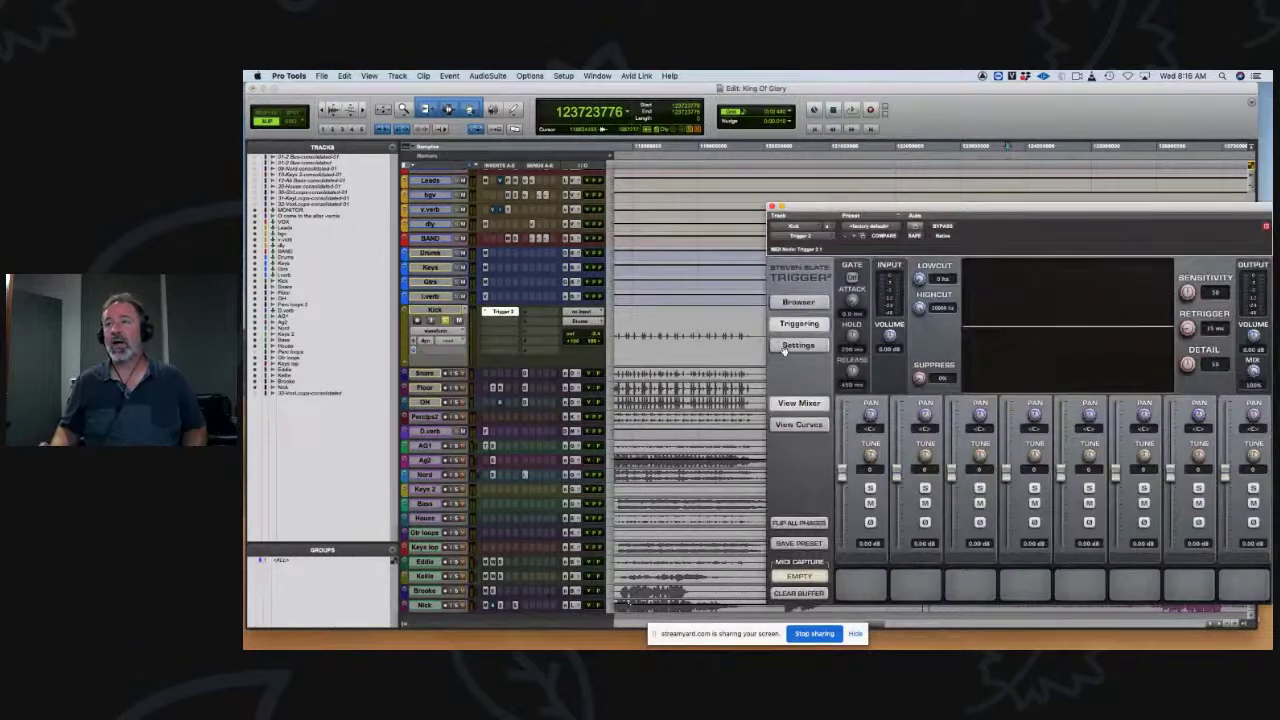
Step: Audition the OldZepKick samples under Trigger2 Kicks and load OldZepKick Z3 into Trigger's first sample slot
{"action": "left_click", "coordinate": [809, 302]}
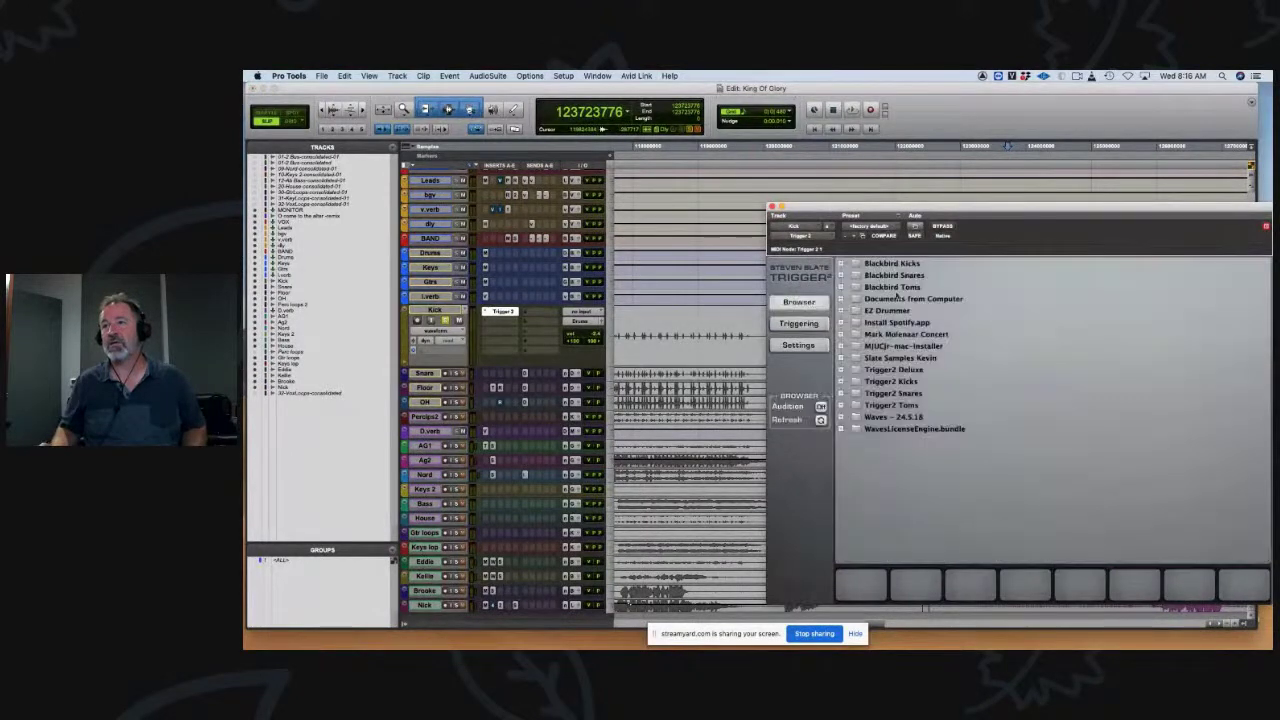
{"action": "double_click", "coordinate": [886, 382]}
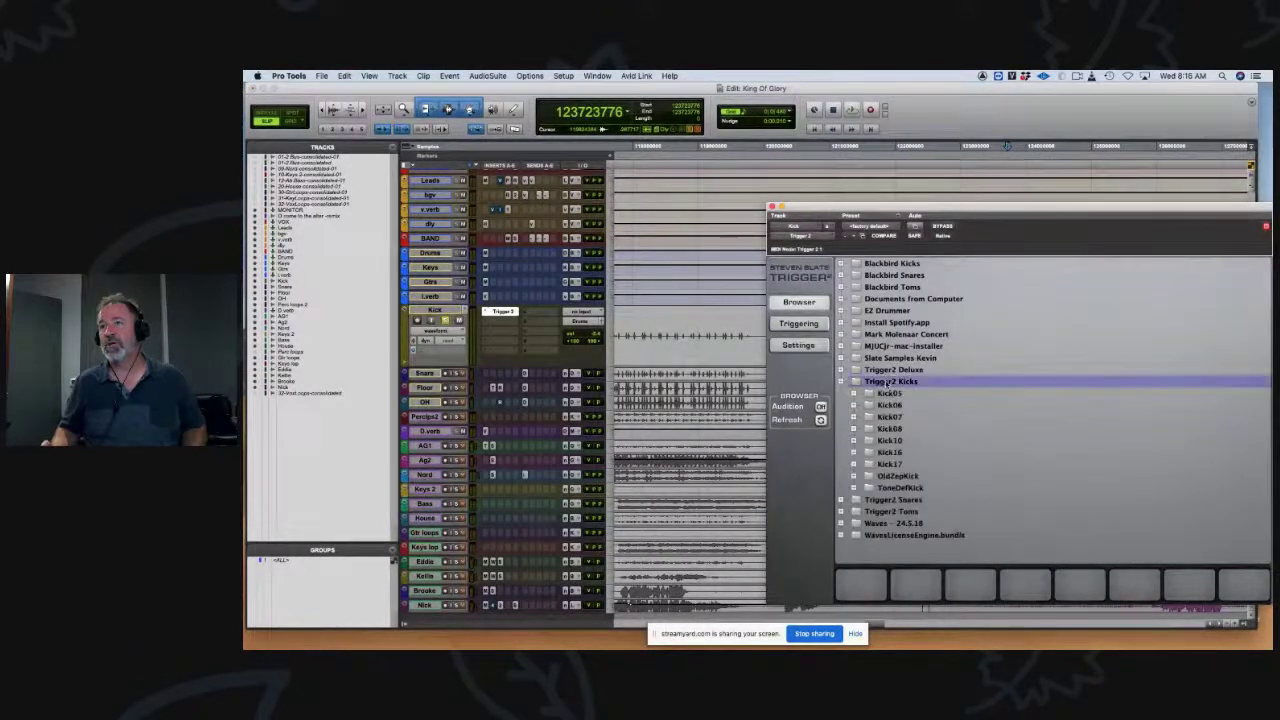
{"action": "double_click", "coordinate": [896, 477]}
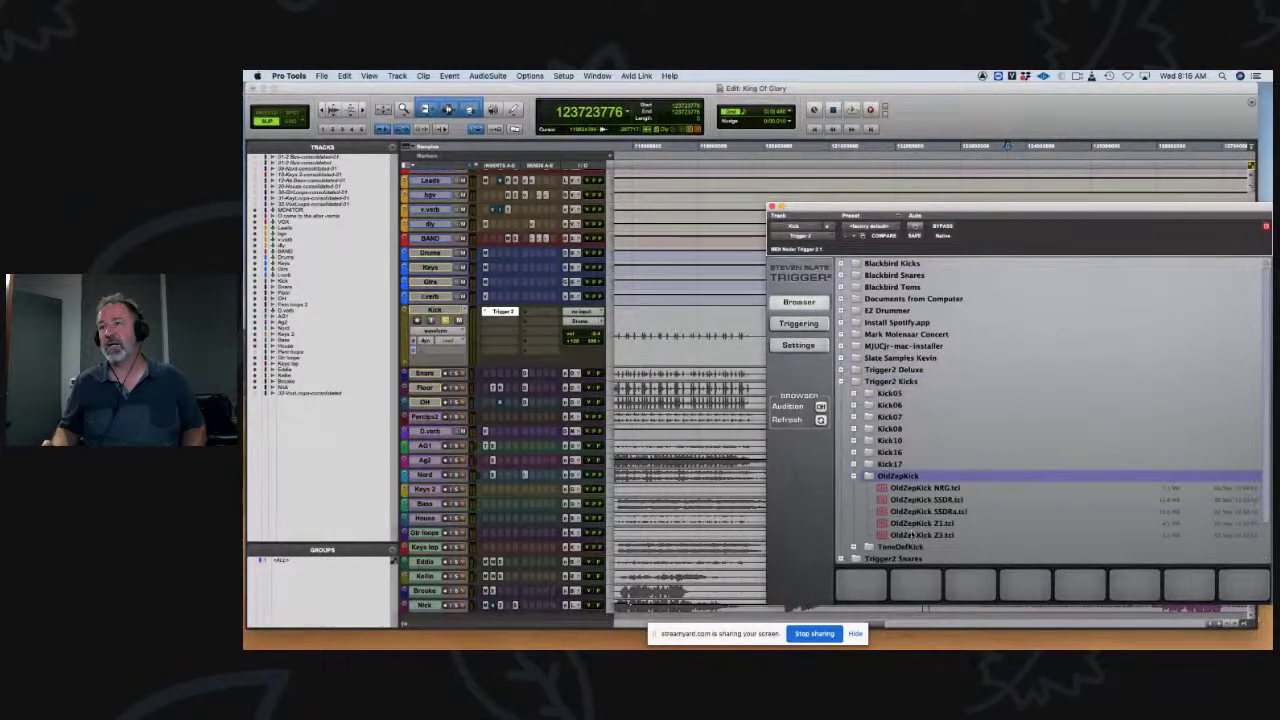
{"action": "left_click", "coordinate": [913, 535]}
{"action": "left_click", "coordinate": [915, 524]}
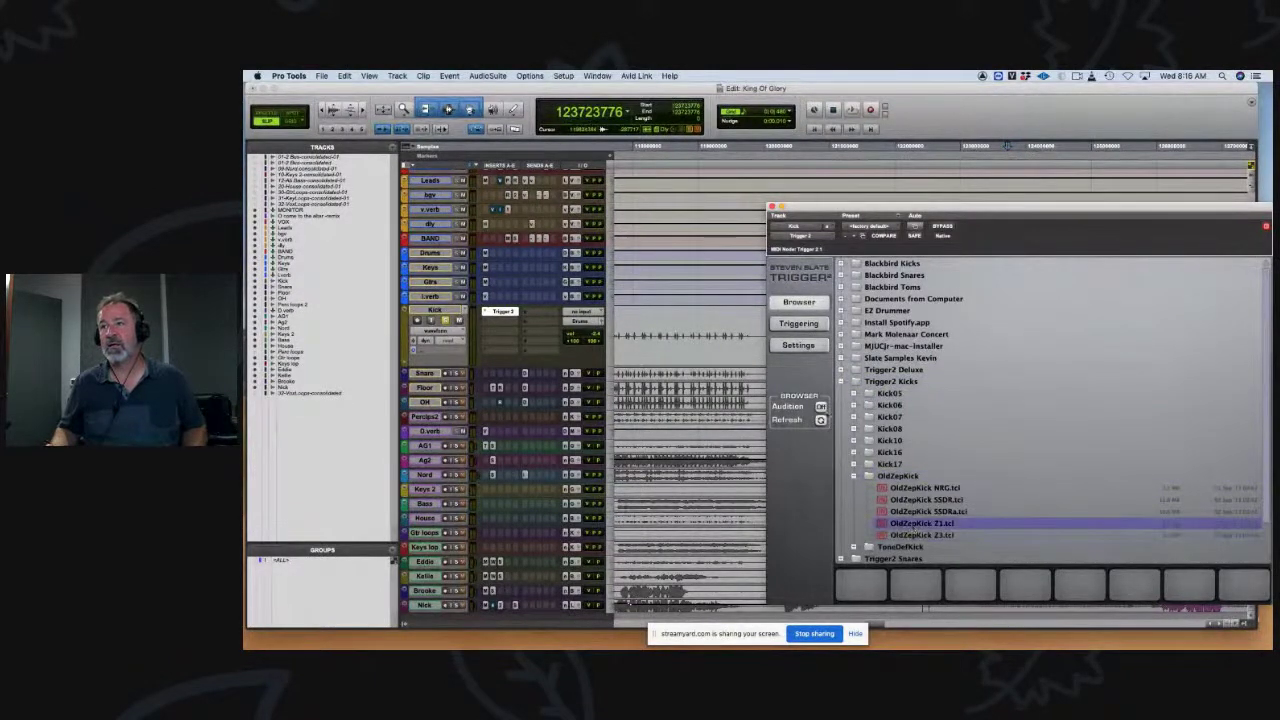
{"action": "left_click", "coordinate": [922, 512]}
{"action": "left_click", "coordinate": [920, 524]}
{"action": "left_click", "coordinate": [920, 535]}
{"action": "left_click", "coordinate": [920, 524]}
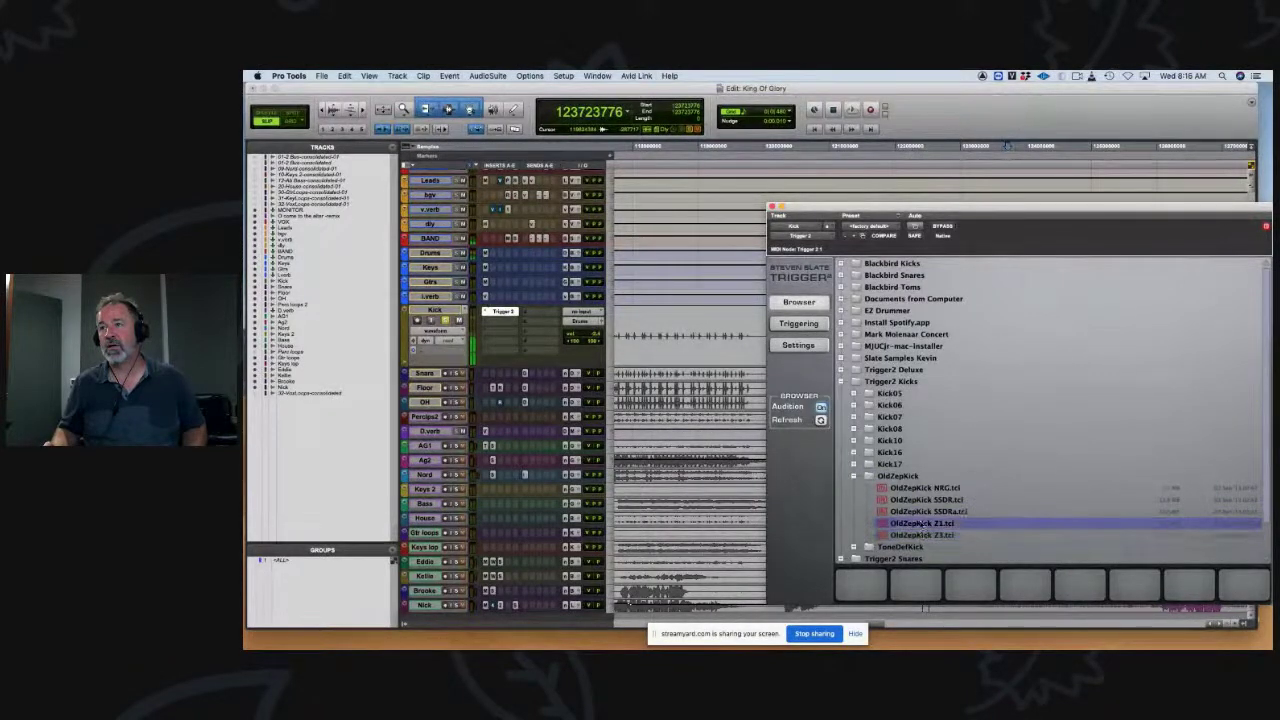
{"action": "left_click", "coordinate": [921, 535]}
{"action": "scroll", "coordinate": [922, 537], "scroll_direction": "down", "scroll_amount": 1}
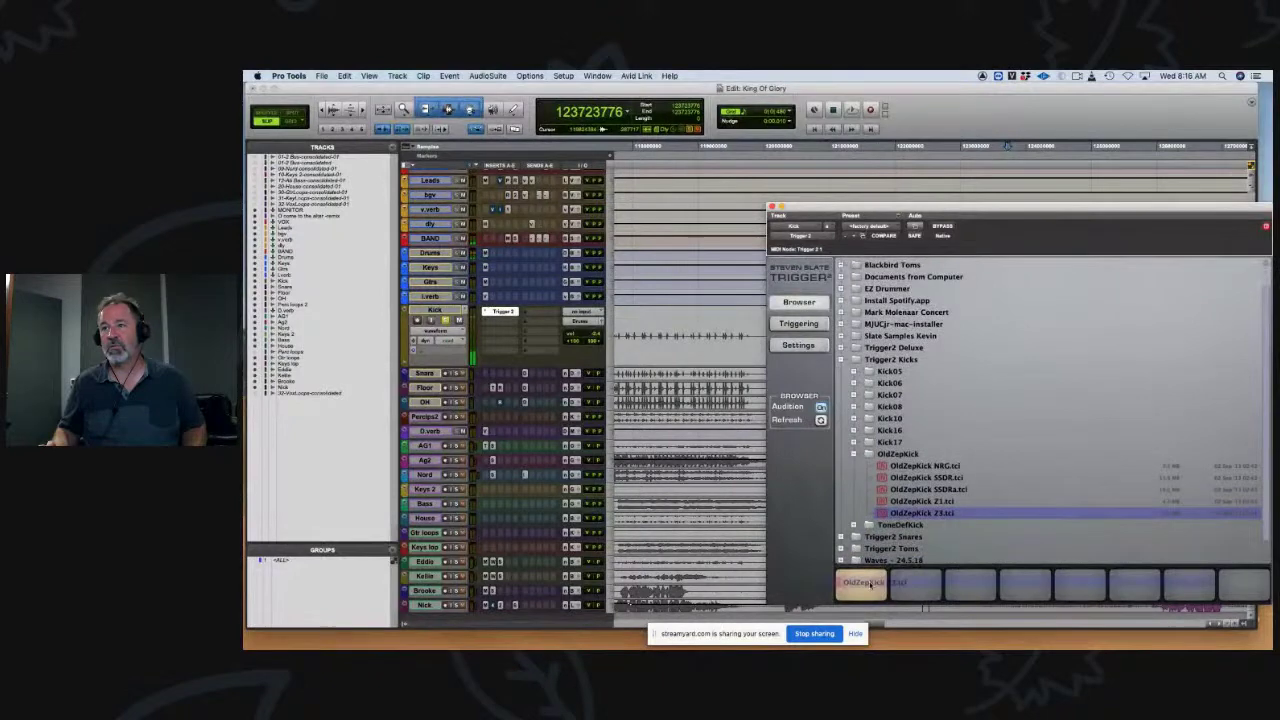
Step: Show Trigger's triggering controls and blend the sample with the original kick by setting Mix to 62% during playback
{"action": "left_click", "coordinate": [813, 324]}
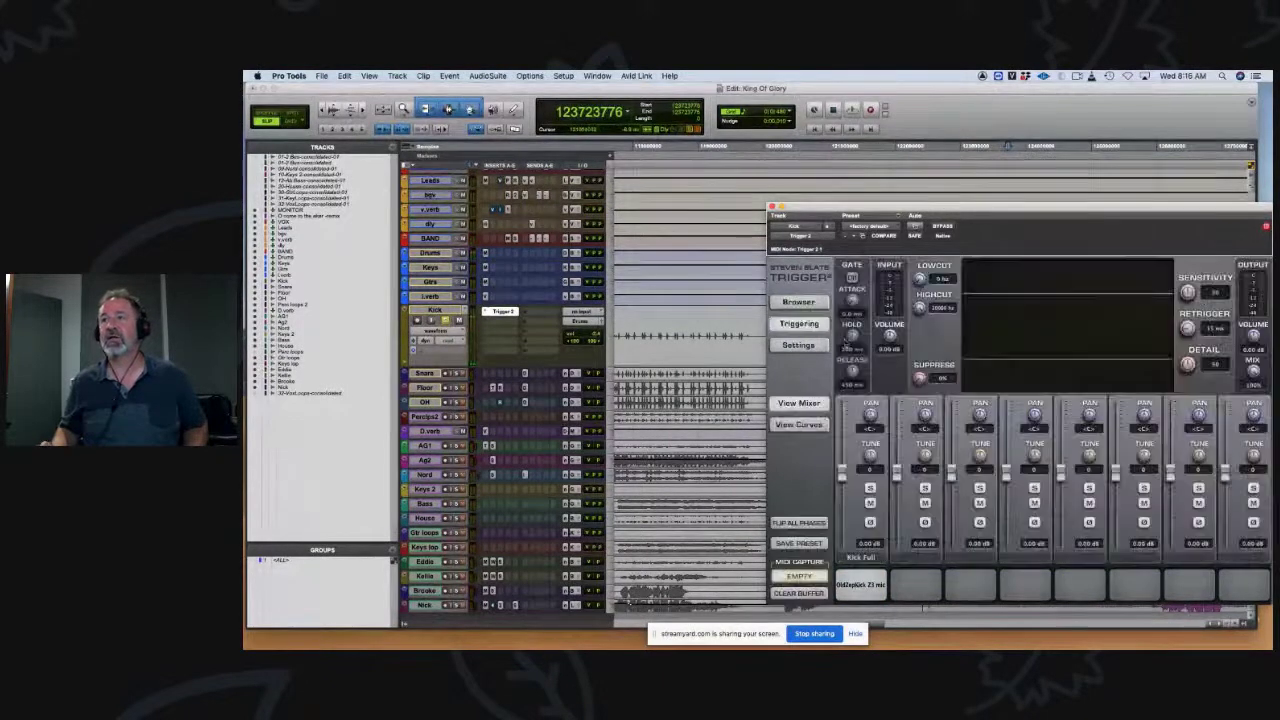
{"action": "left_click_drag", "start_coordinate": [905, 208], "coordinate": [800, 106]}
{"action": "left_click_drag", "start_coordinate": [1148, 270], "coordinate": [1112, 406]}
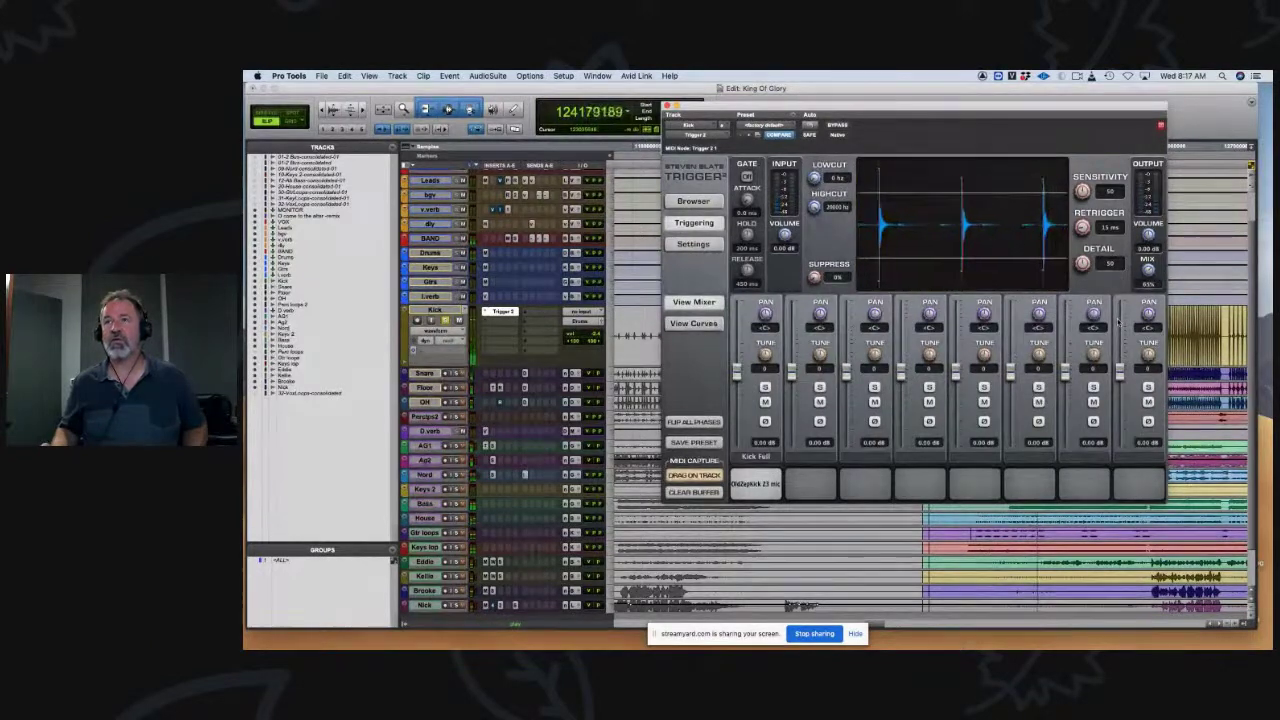
{"action": "left_click_drag", "start_coordinate": [1150, 270], "coordinate": [1152, 280]}
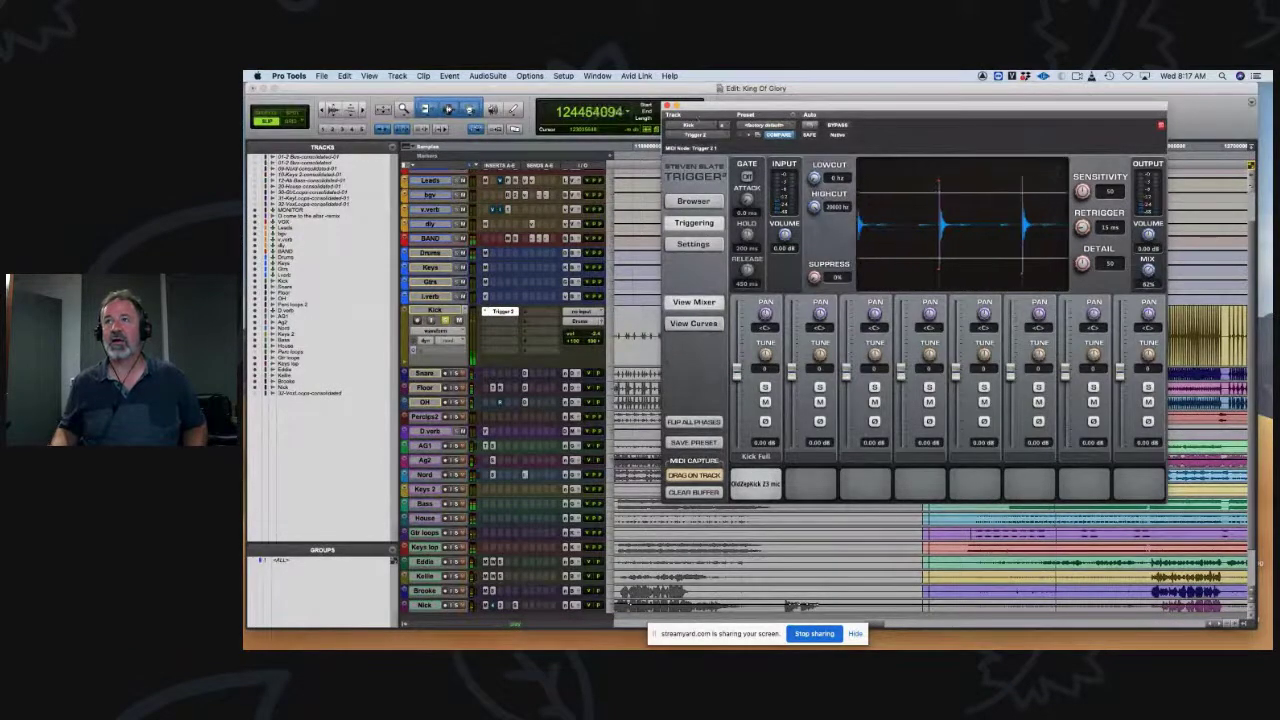
Step: Stop playback, move the Trigger window off the Kick waveform and audition the song from just before the sparse kick hits
{"action": "left_click_drag", "start_coordinate": [696, 108], "coordinate": [622, 414]}
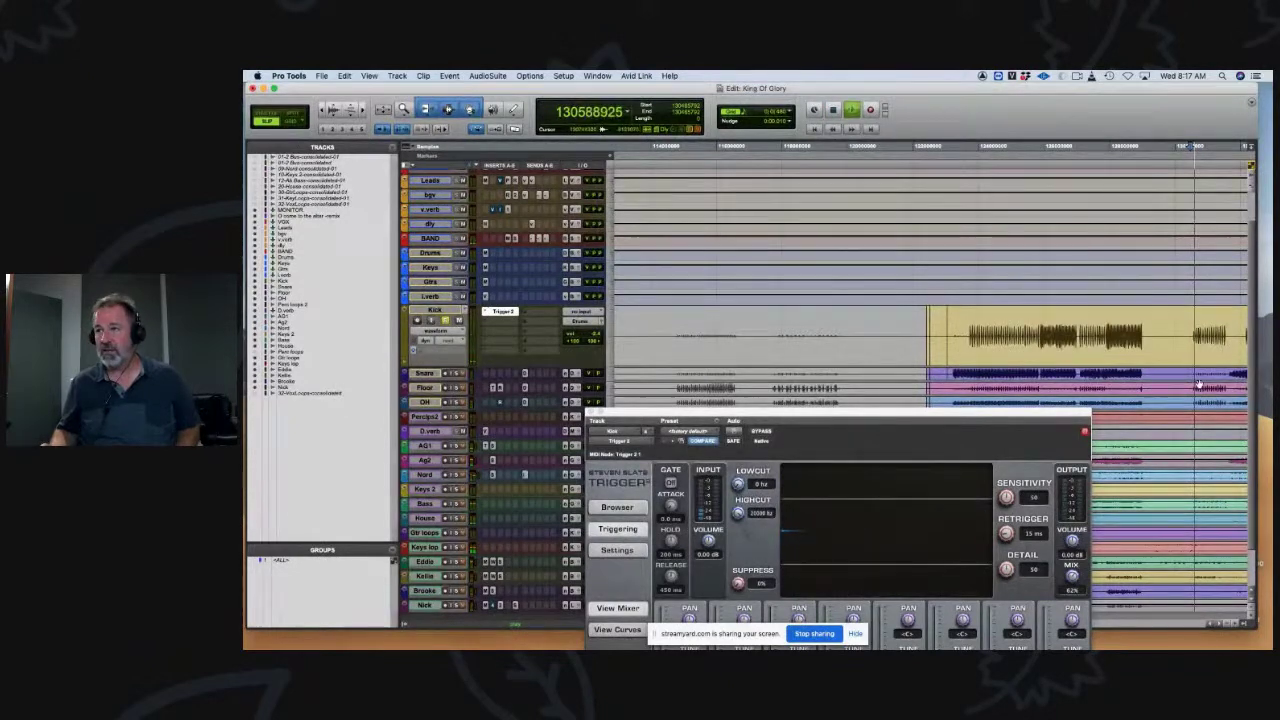
{"action": "key", "text": "space"}
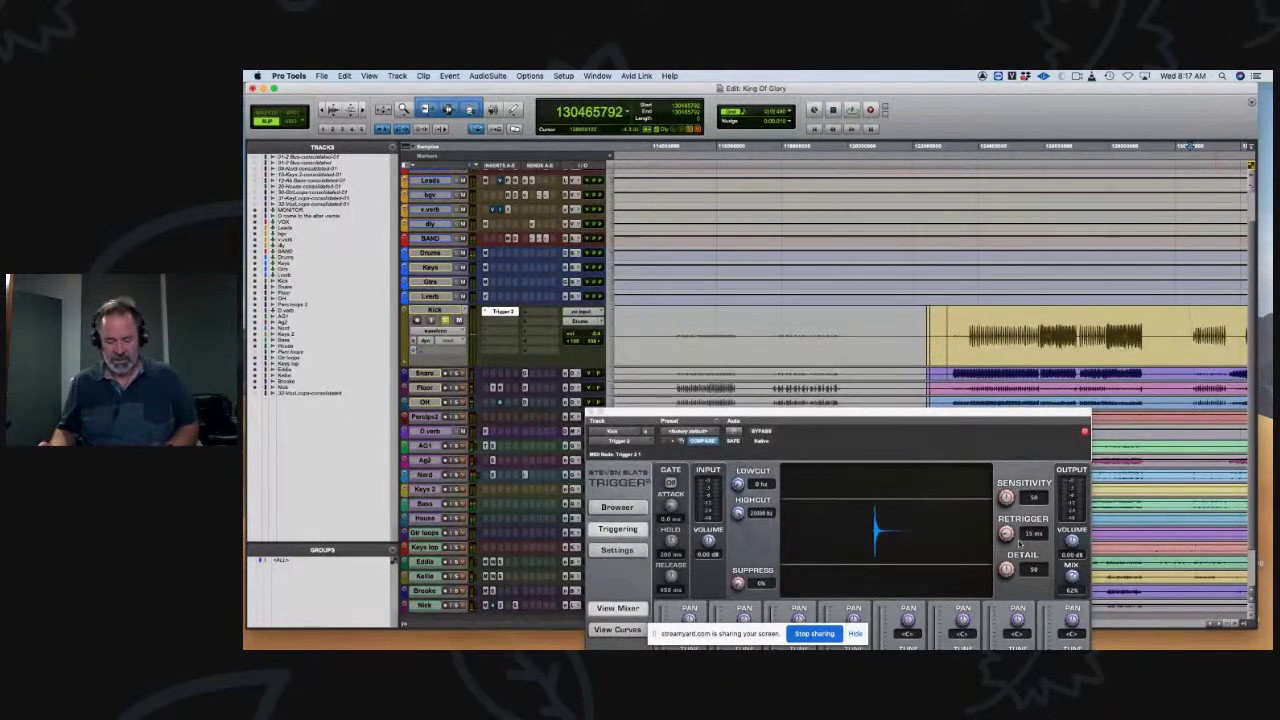
{"action": "scroll", "coordinate": [955, 362], "scroll_direction": "up", "scroll_amount": 3}
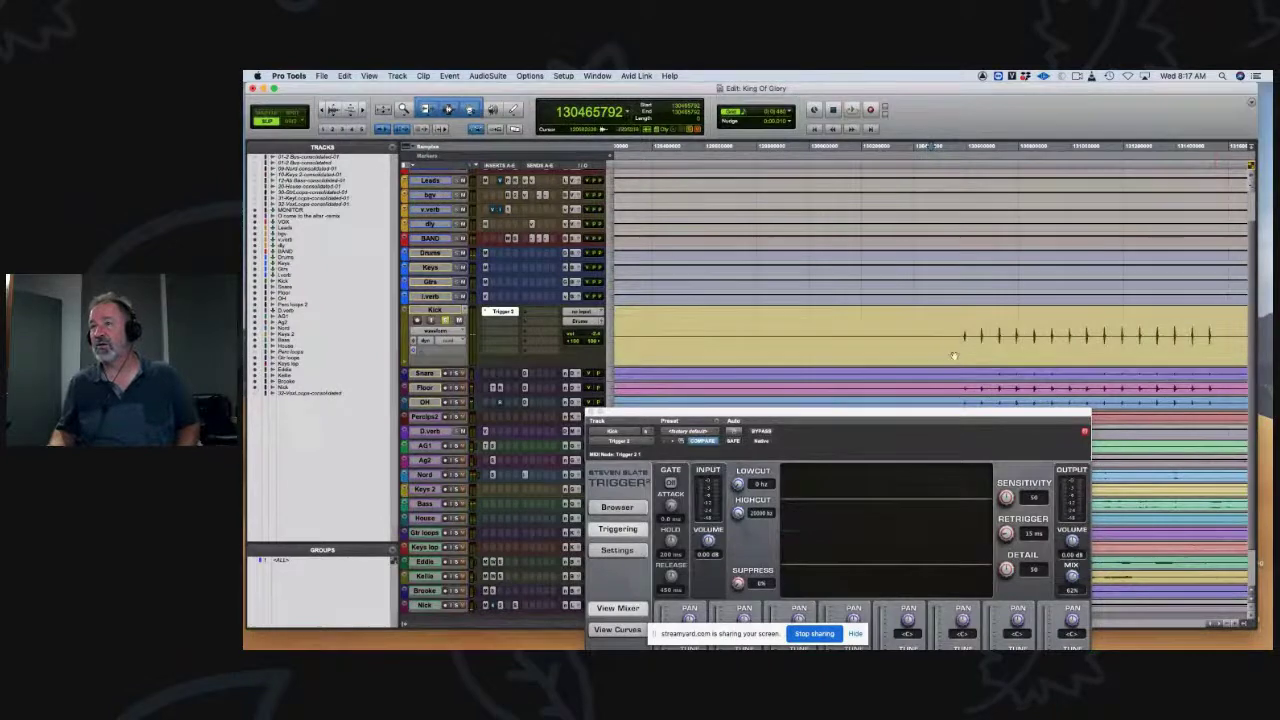
{"action": "key", "text": "space"}
{"action": "key", "text": "space"}
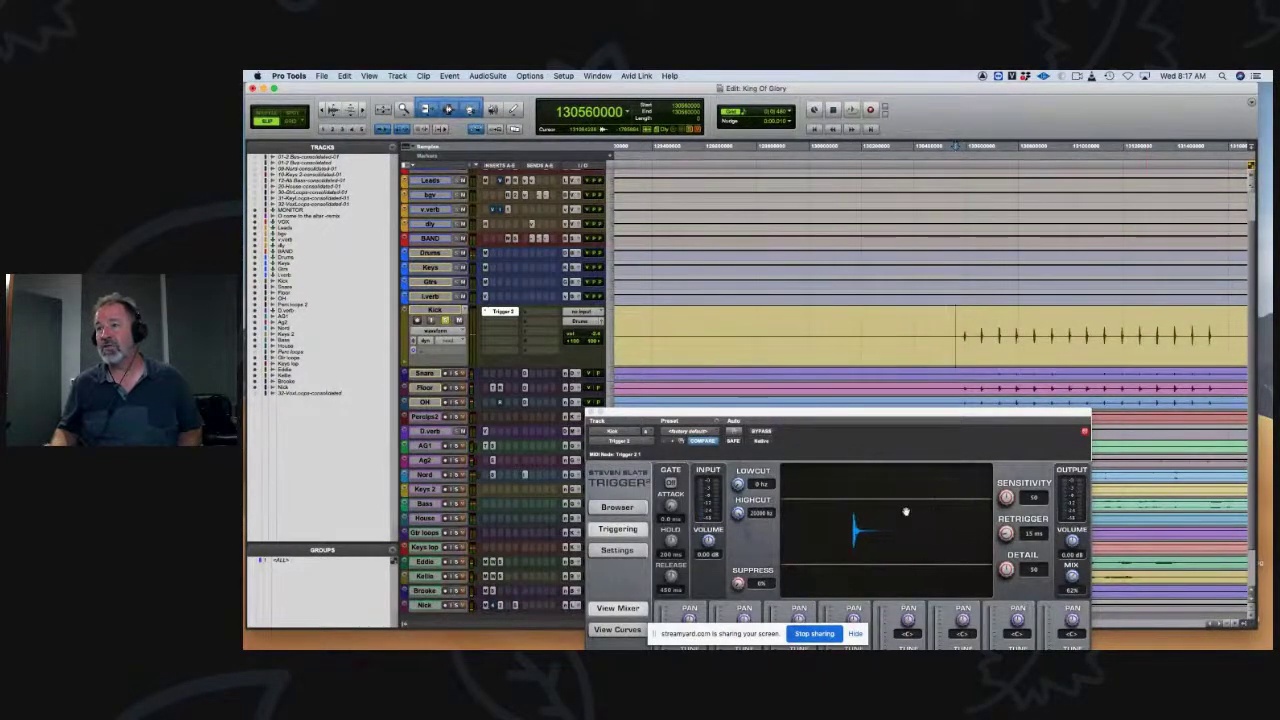
Step: Set Trigger's Sensitivity to 43 and lower its Detail while checking the detected kick hits during playback
{"action": "left_click_drag", "start_coordinate": [892, 410], "coordinate": [890, 279]}
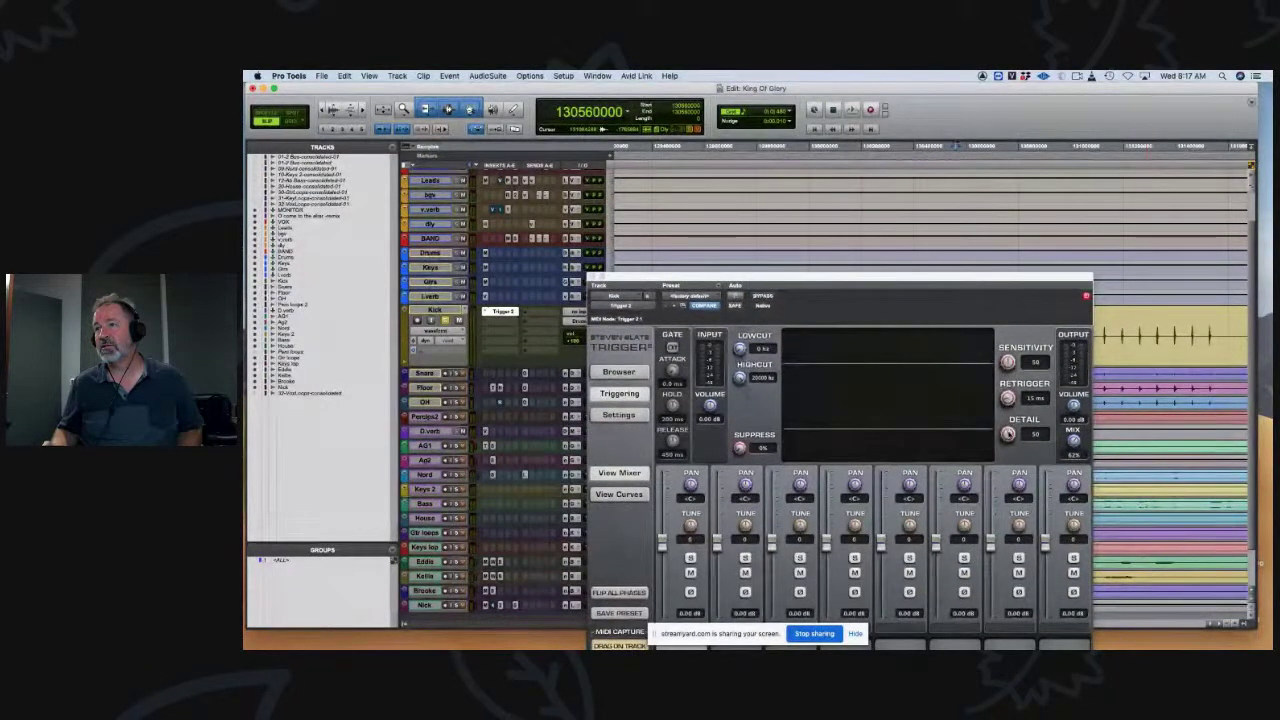
{"action": "left_click_drag", "start_coordinate": [1008, 360], "coordinate": [1009, 372]}
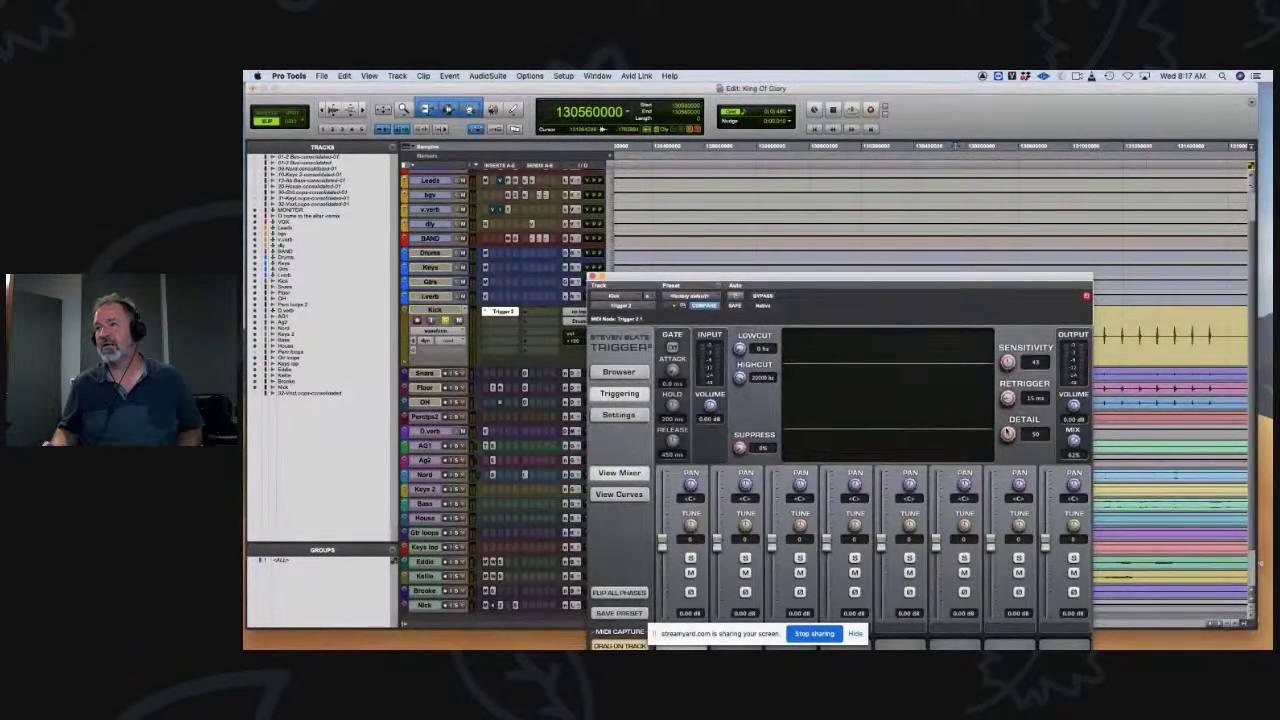
{"action": "mouse_move", "coordinate": [1008, 435]}
{"action": "left_mouse_down"}
{"action": "mouse_move", "coordinate": [1008, 447]}
{"action": "mouse_move", "coordinate": [1008, 435]}
{"action": "left_mouse_up"}
{"action": "key", "text": "space"}
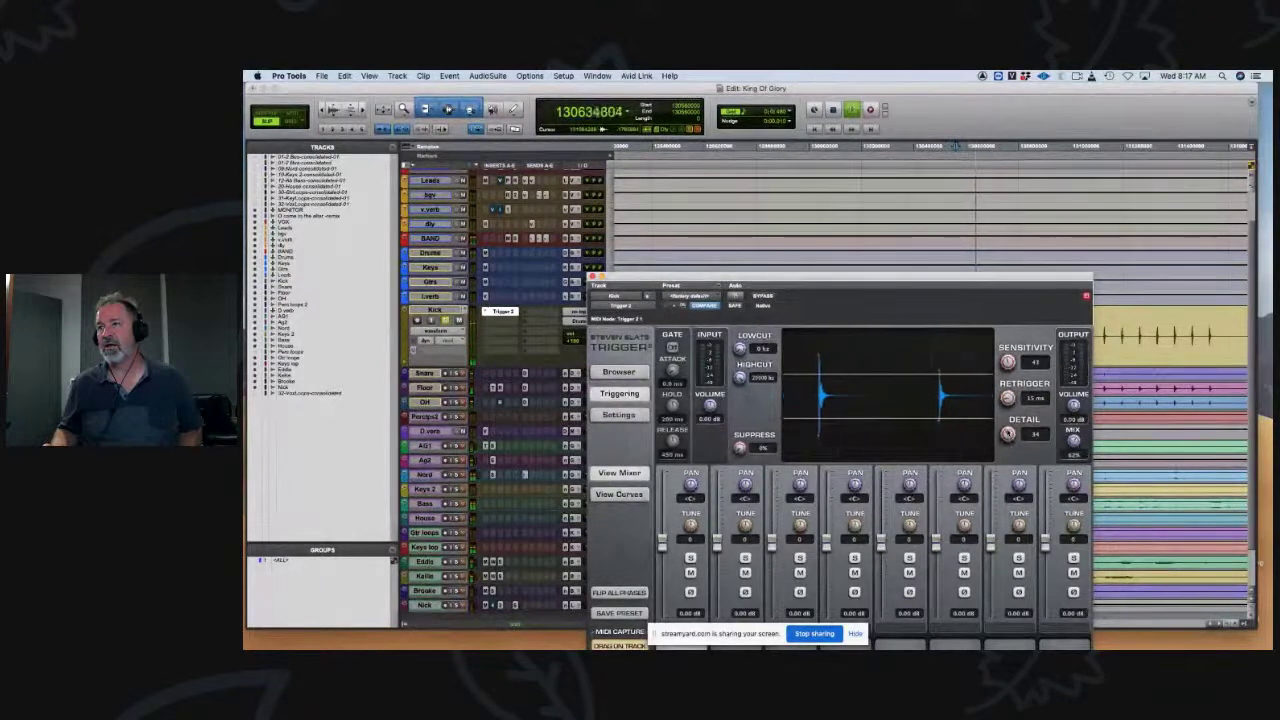
{"action": "left_click_drag", "start_coordinate": [1008, 434], "coordinate": [1008, 436]}
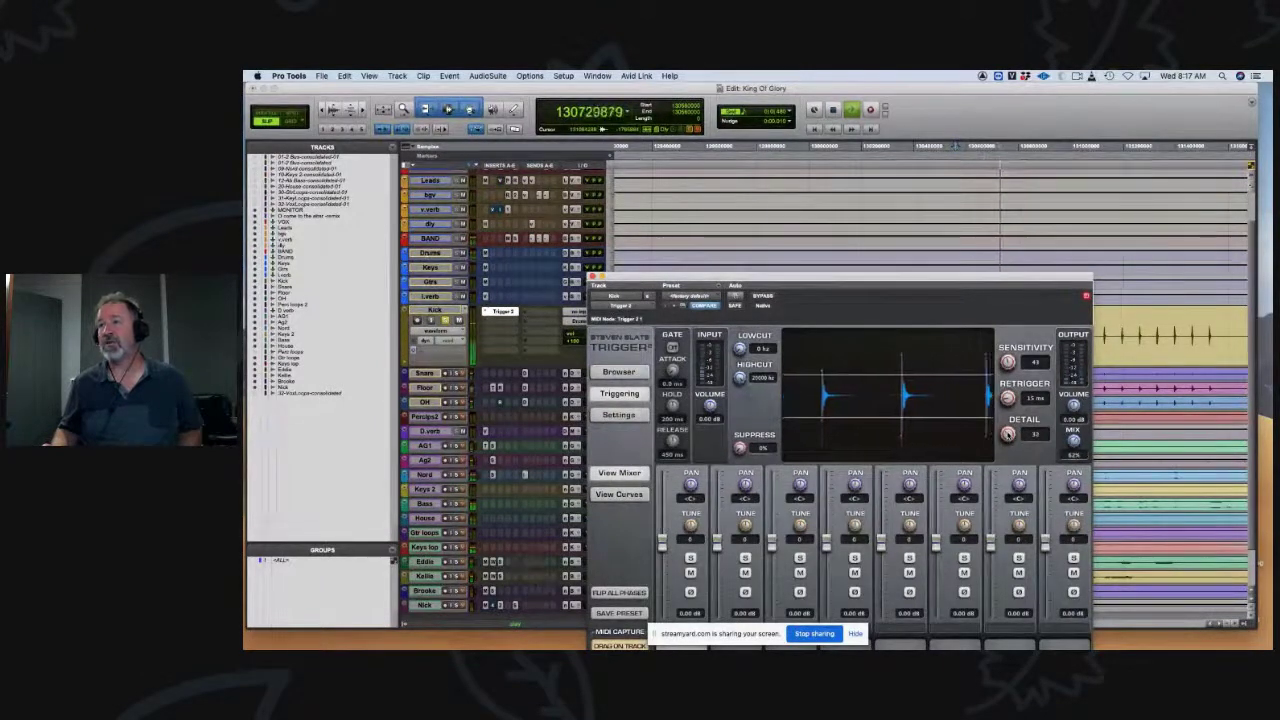
Step: Close the Trigger plug-in, stop playback and shrink the Kick track back to a small height
{"action": "left_click", "coordinate": [592, 279]}
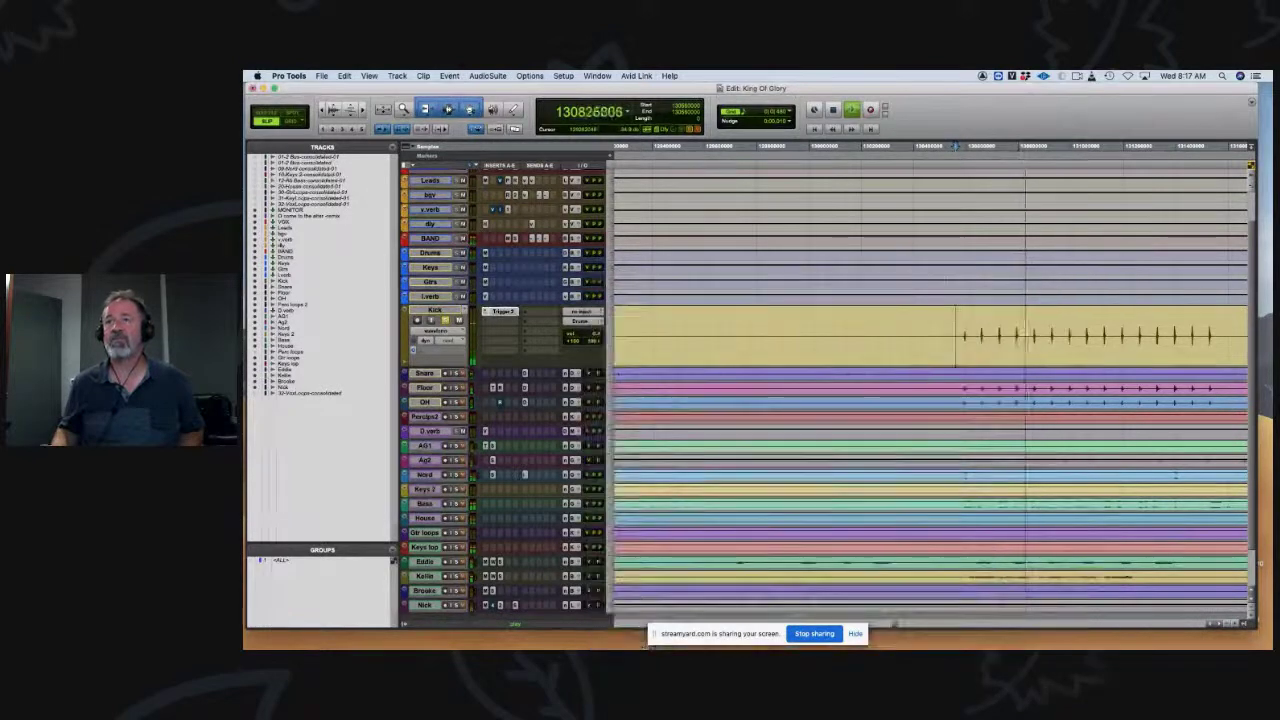
{"action": "key", "text": "space"}
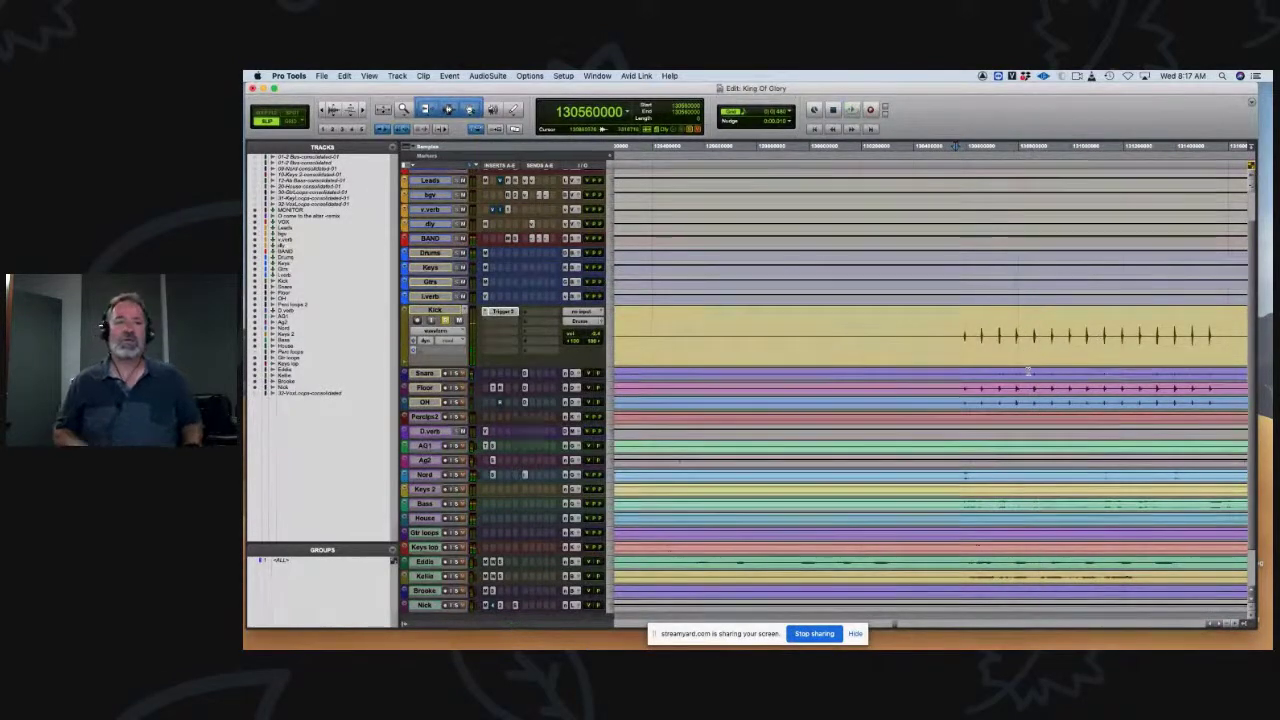
{"action": "left_click_drag", "start_coordinate": [1028, 372], "coordinate": [1028, 357]}
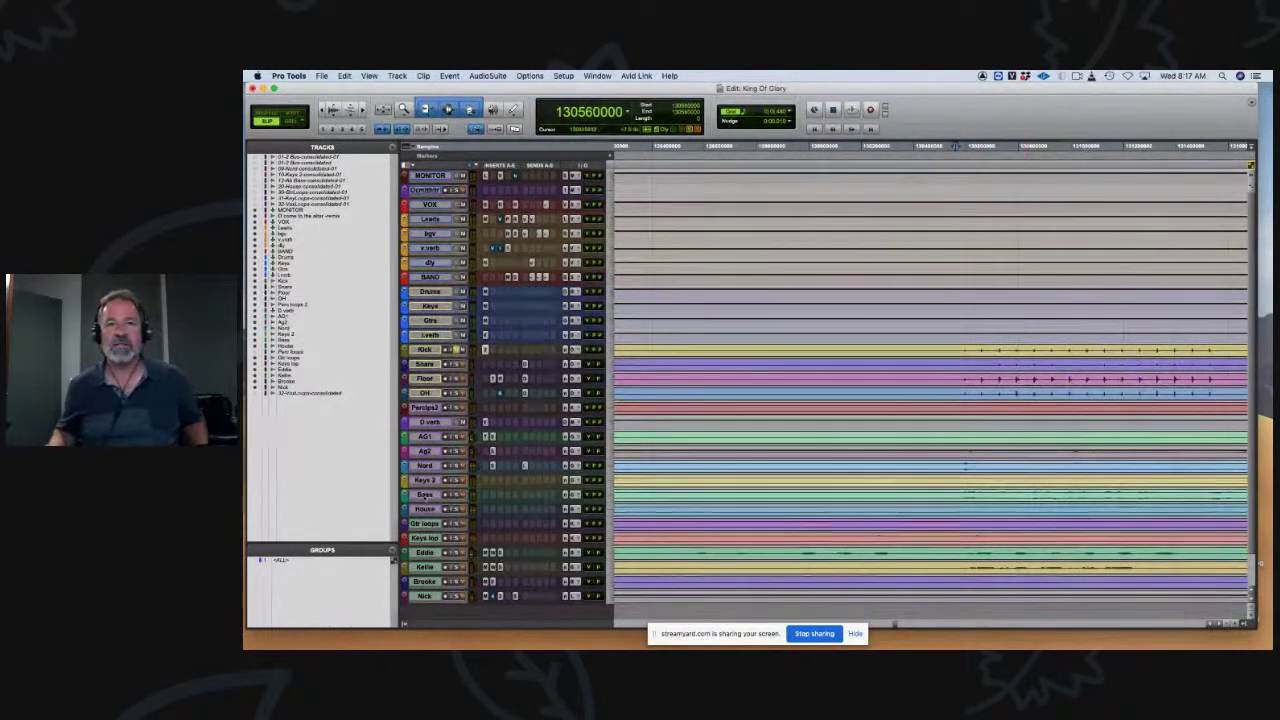
{"action": "key", "text": "super+Tab"}
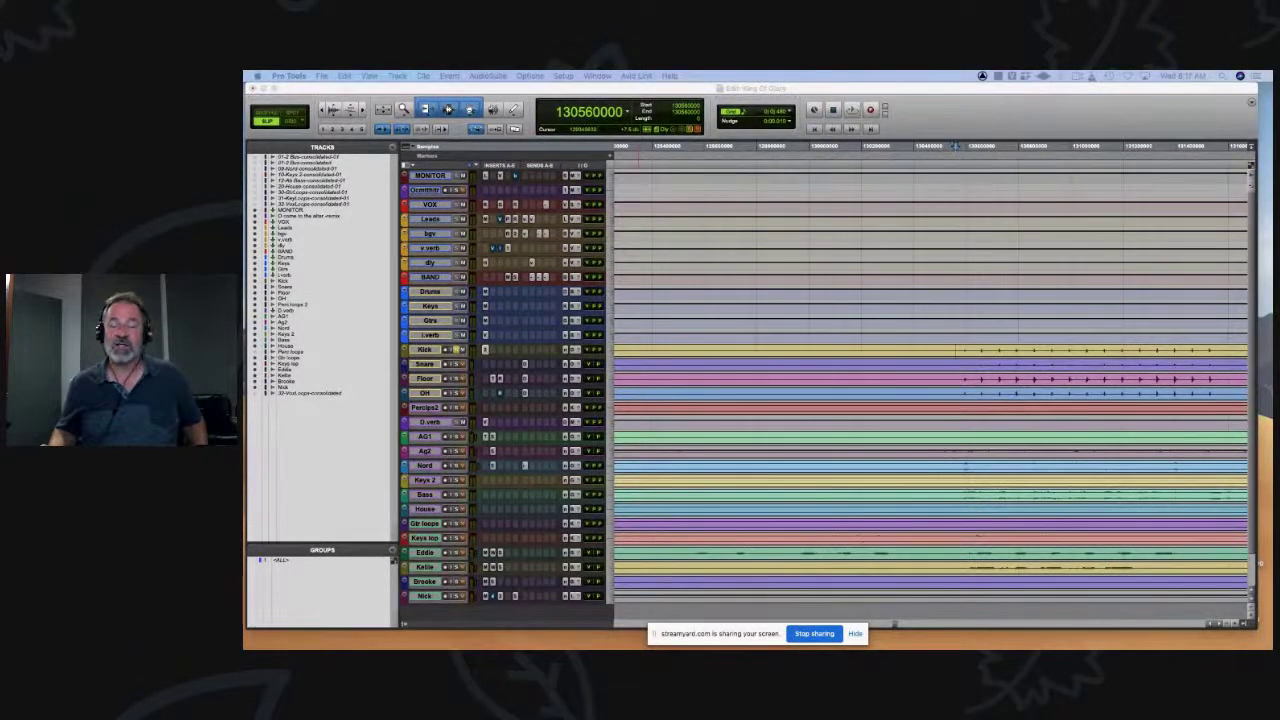
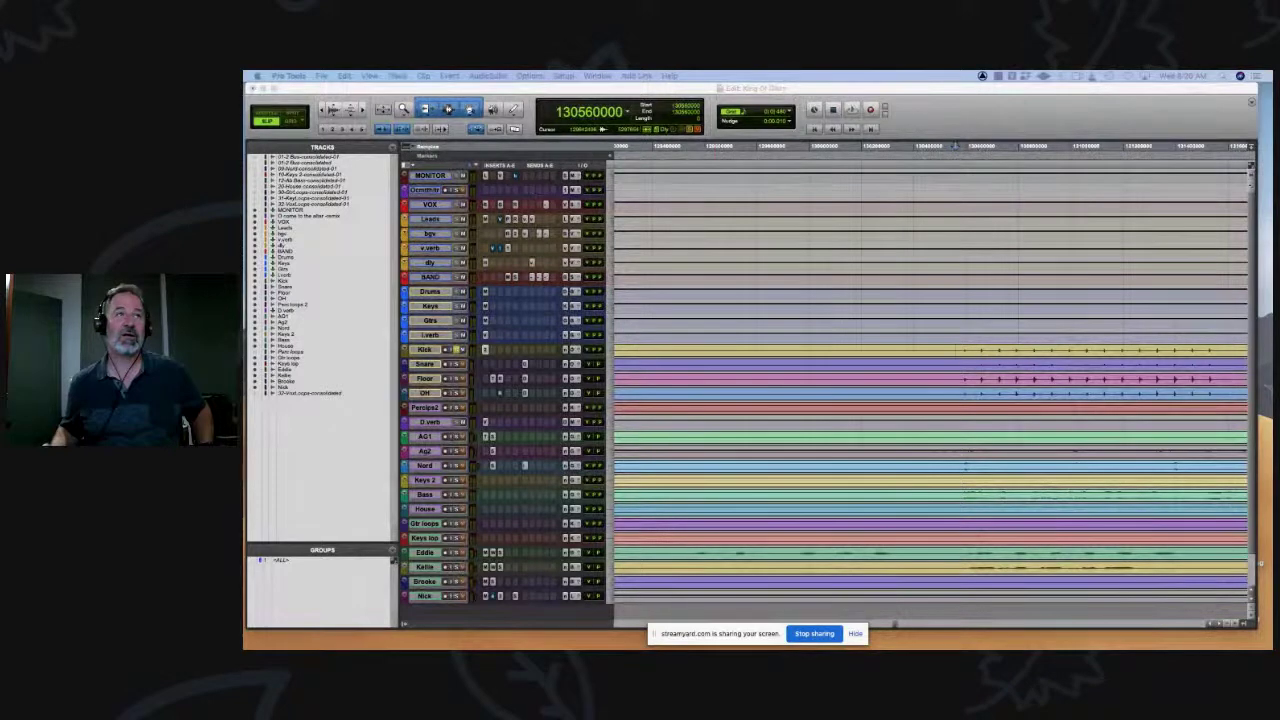
{"action": "left_click", "coordinate": [290, 99]}
{"action": "left_click", "coordinate": [353, 88]}
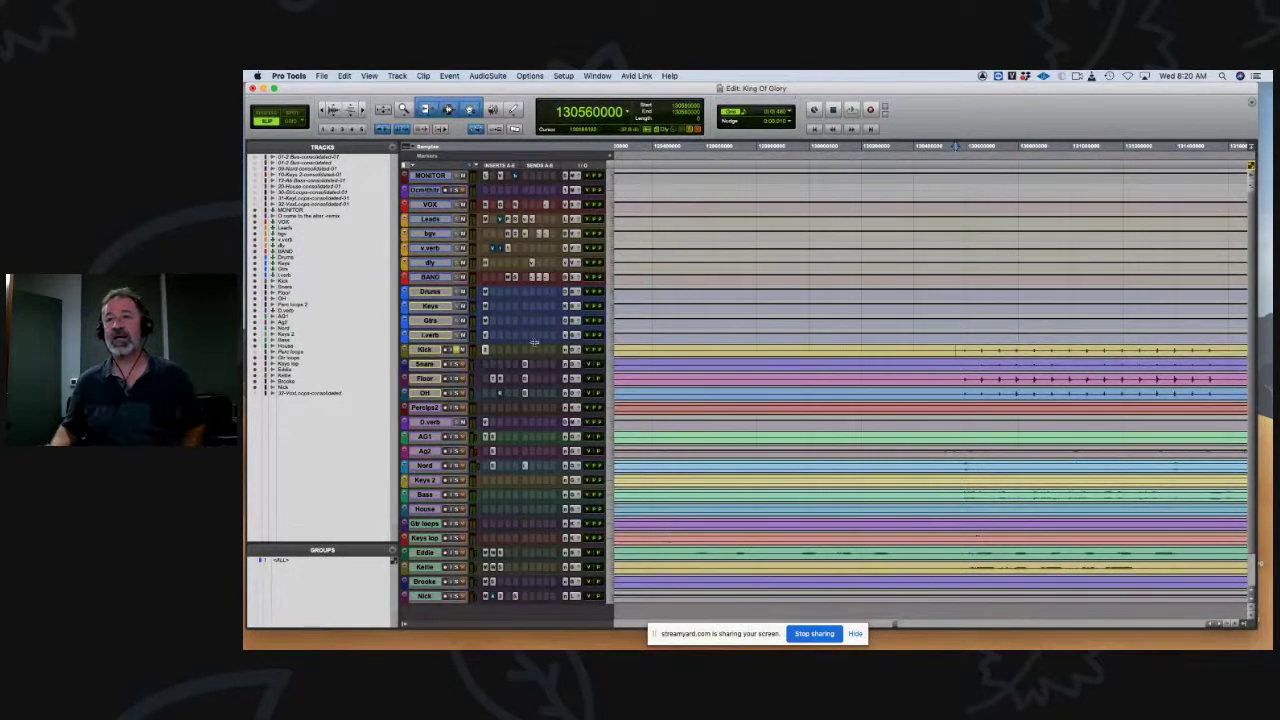
Step: Unsolo the Kick, play the song from the sparse kick section and mute the Kick track
{"action": "key", "text": "super+bracketleft"}
{"action": "key", "text": "space"}
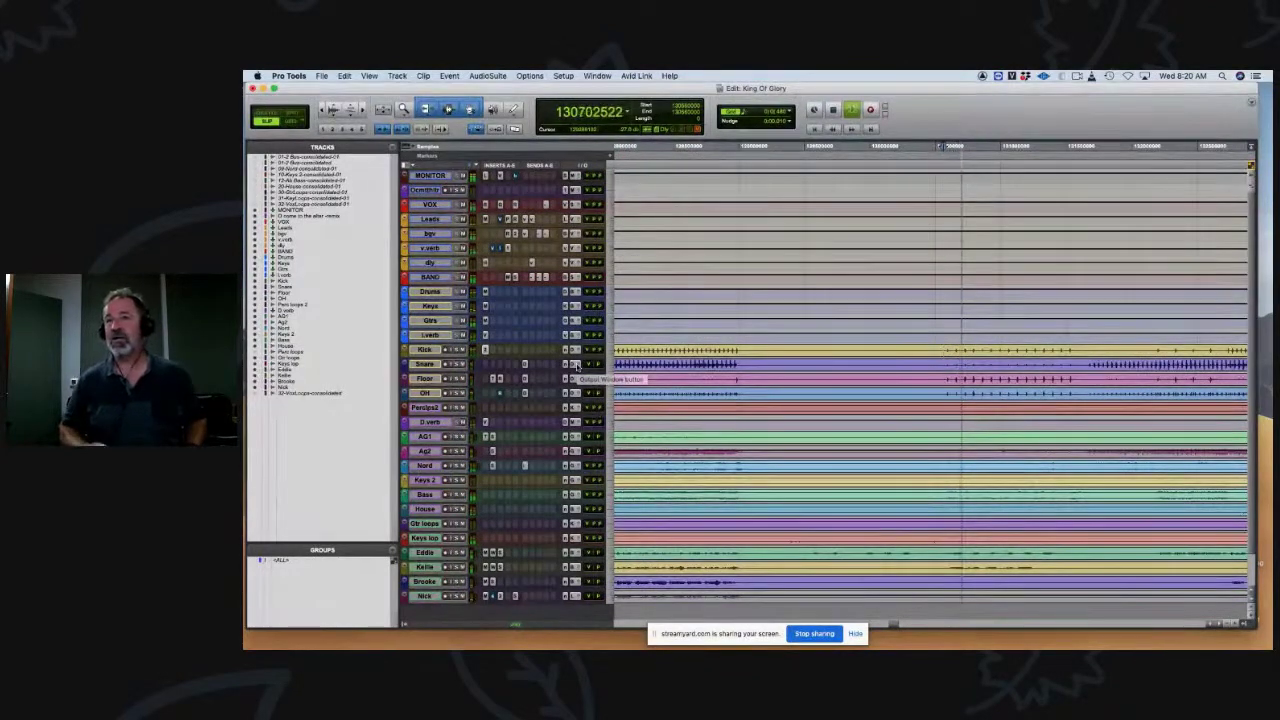
{"action": "key", "text": "super+bracketleft"}
{"action": "key", "text": "super+bracketleft"}
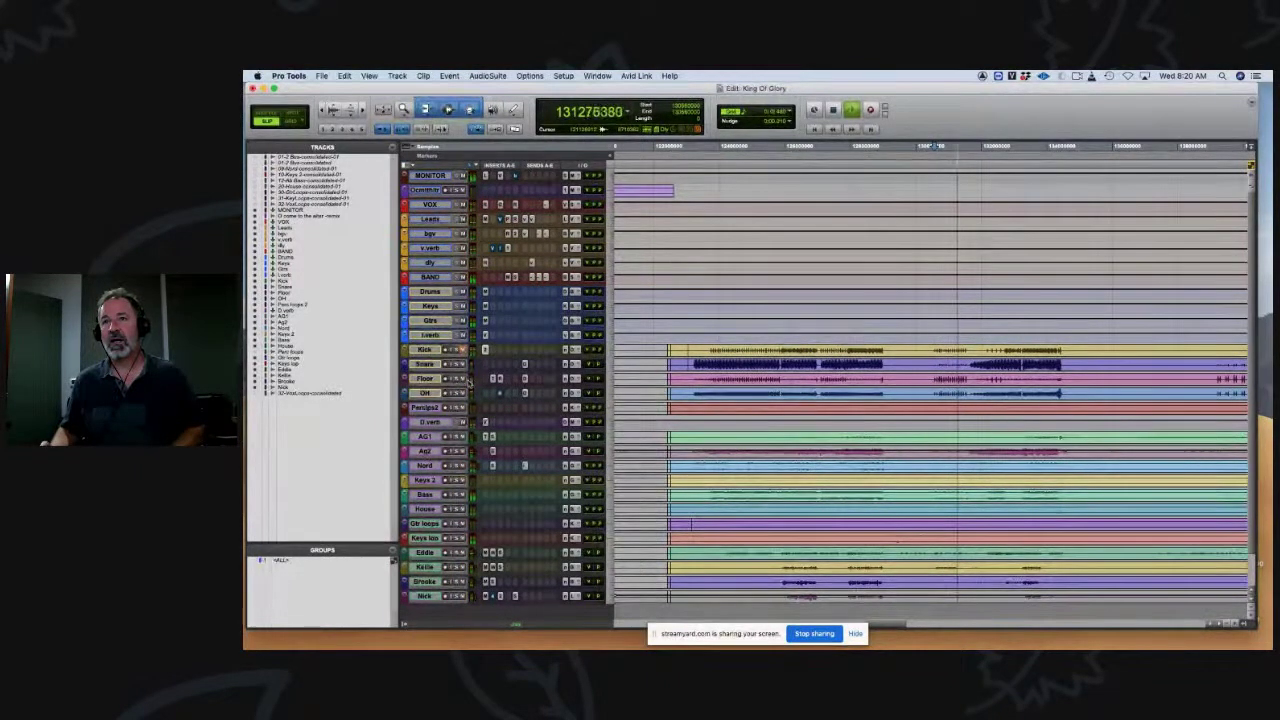
{"action": "key", "text": "space"}
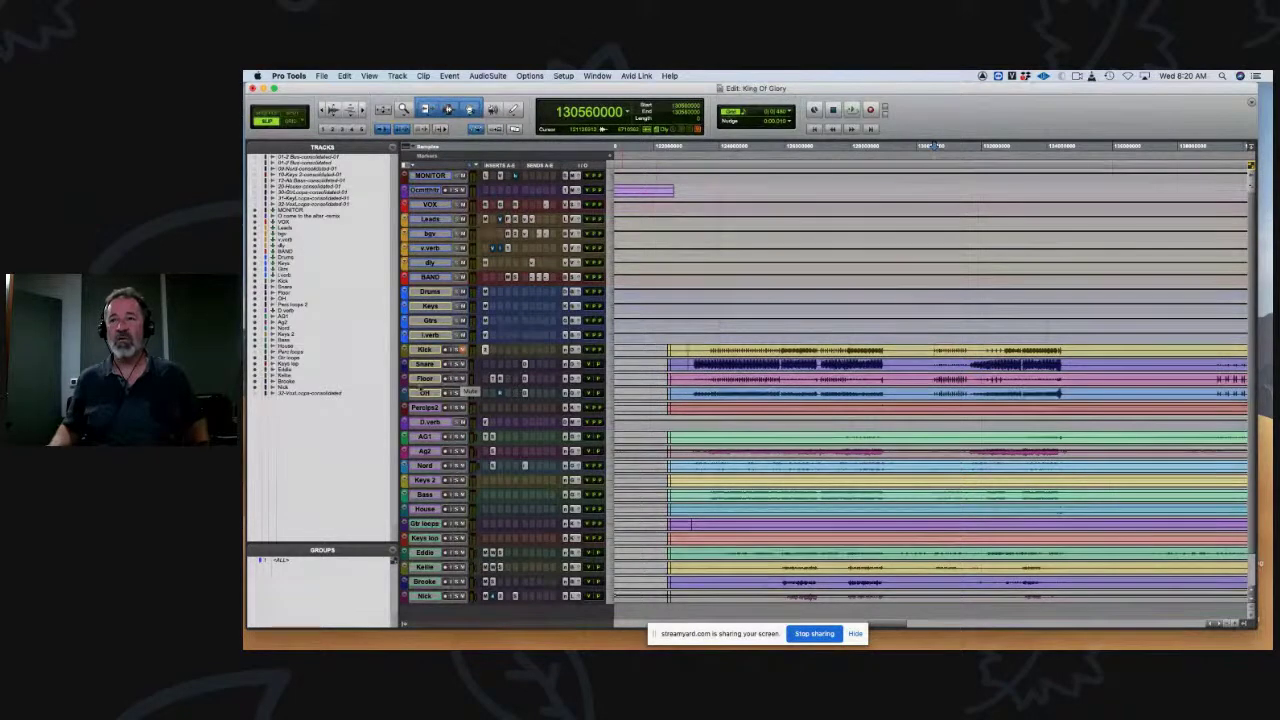
Step: Enlarge the Floor and OH tracks to equal tall heights so their waveforms around the drum entrance can be compared
{"action": "key", "text": "ctrl+Up"}
{"action": "key", "text": "ctrl+Up"}
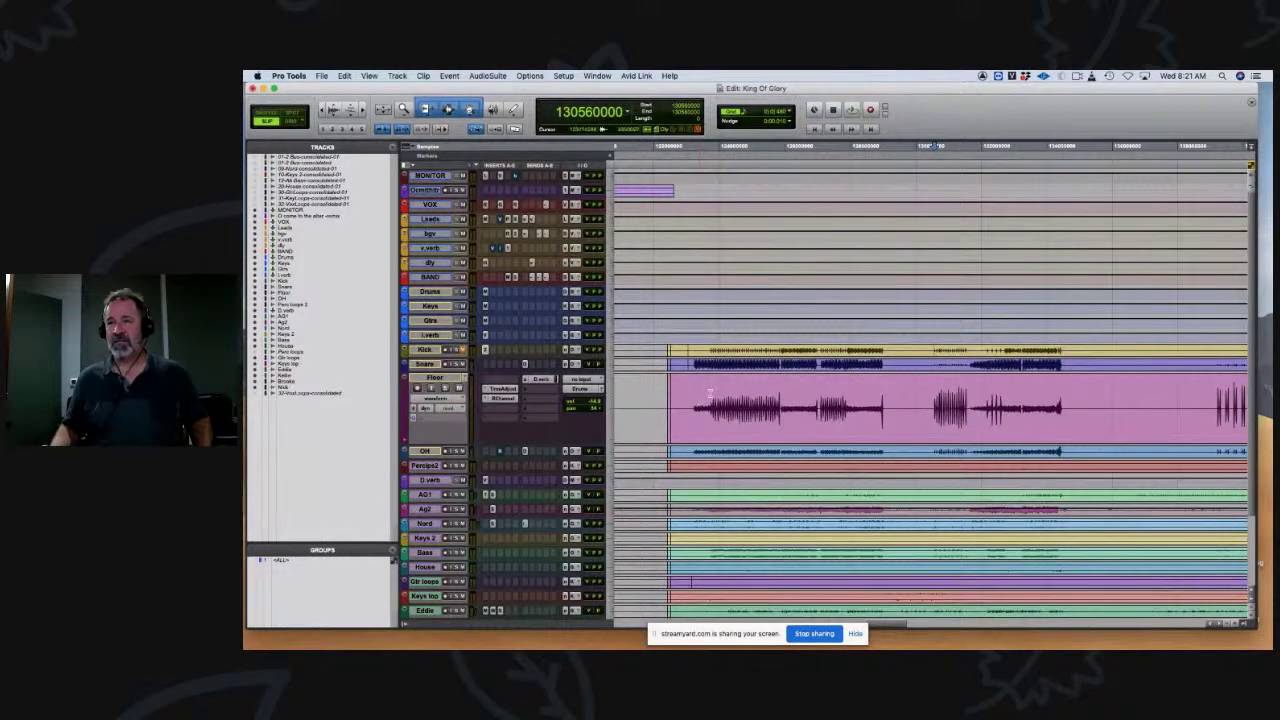
{"action": "left_click", "coordinate": [710, 395]}
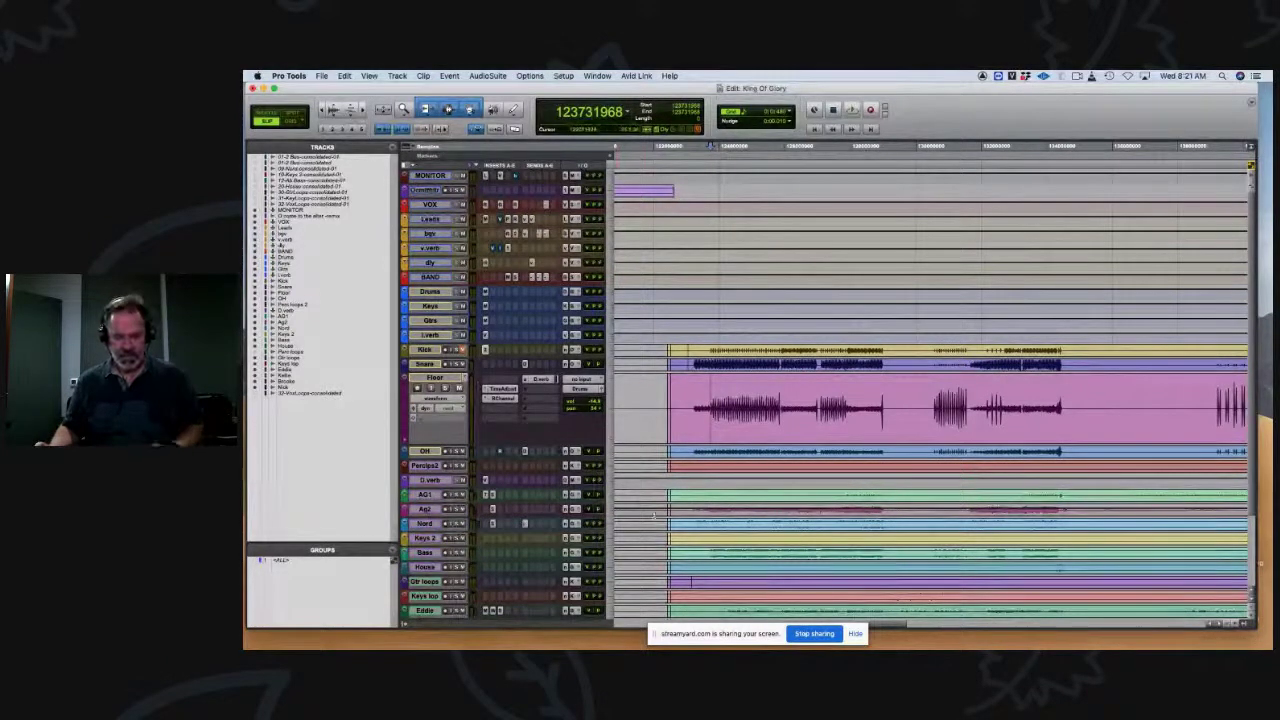
{"action": "key", "text": "super+bracketright"}
{"action": "key", "text": "super+bracketright"}
{"action": "key", "text": "super+bracketleft"}
{"action": "key", "text": "super+bracketleft"}
{"action": "key", "text": "super+bracketleft"}
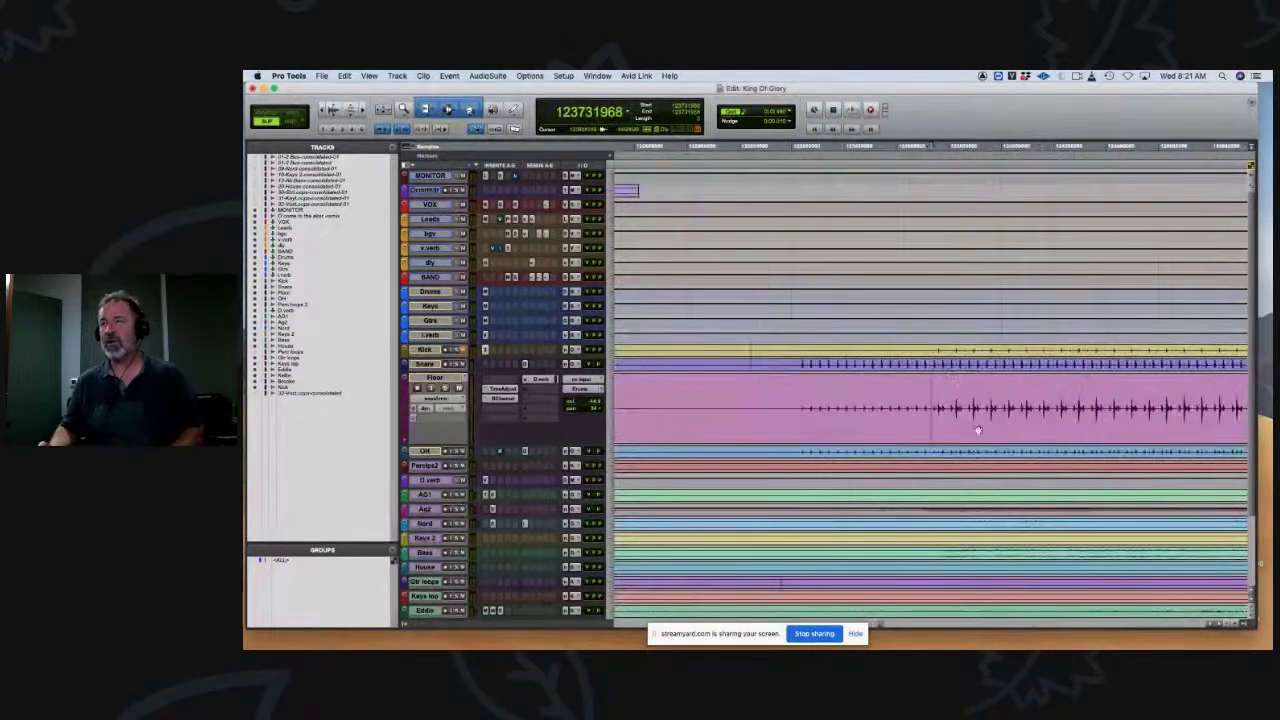
{"action": "key", "text": "super+bracketleft"}
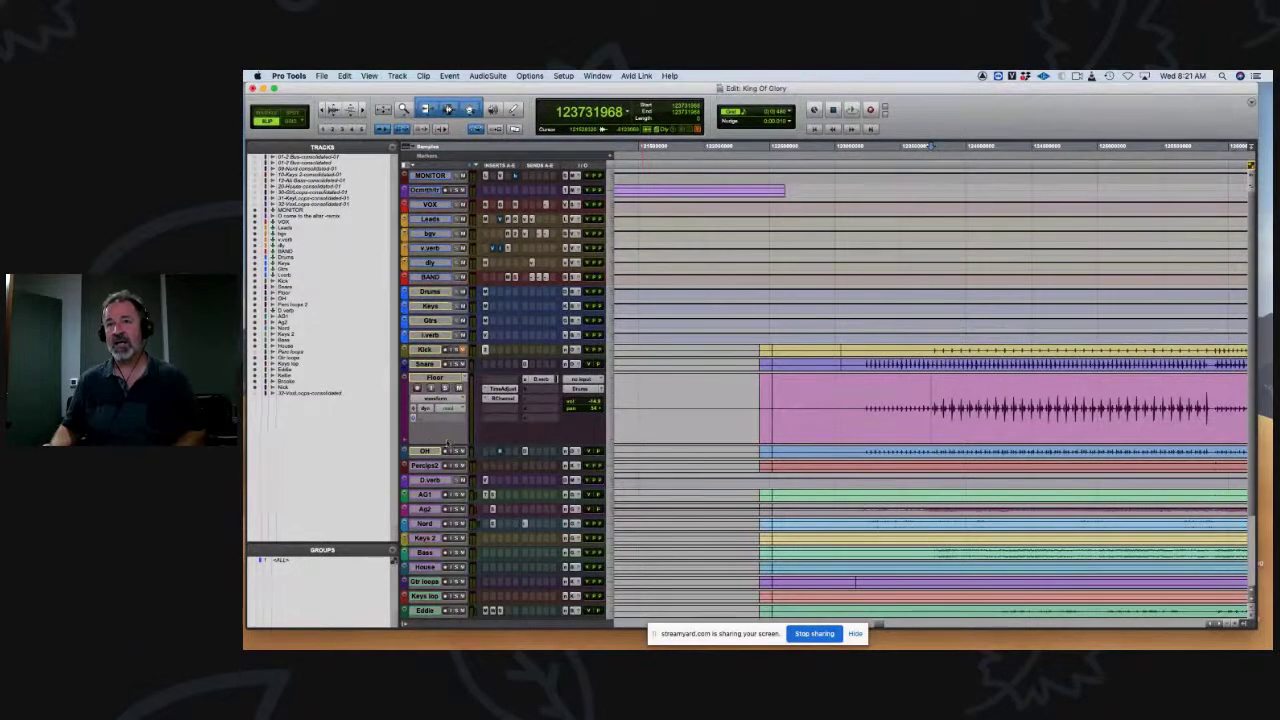
{"action": "left_click_drag", "start_coordinate": [443, 441], "coordinate": [443, 471]}
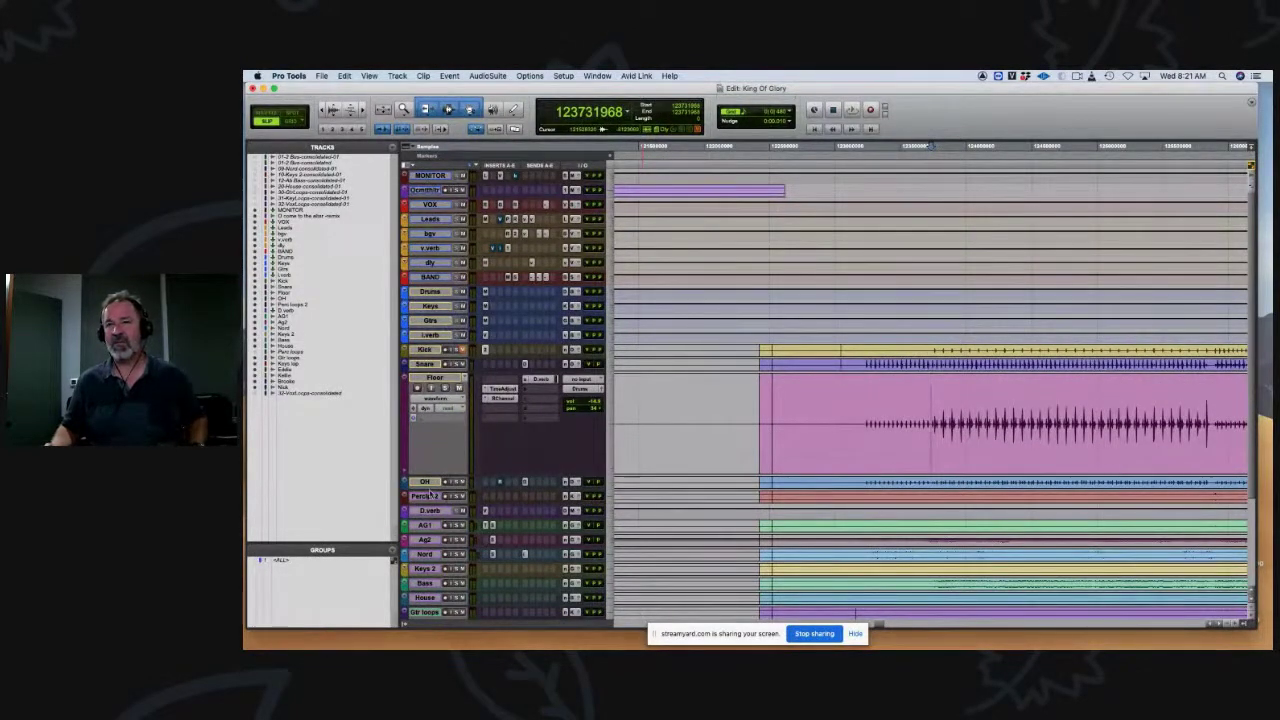
{"action": "left_click_drag", "start_coordinate": [432, 490], "coordinate": [474, 580]}
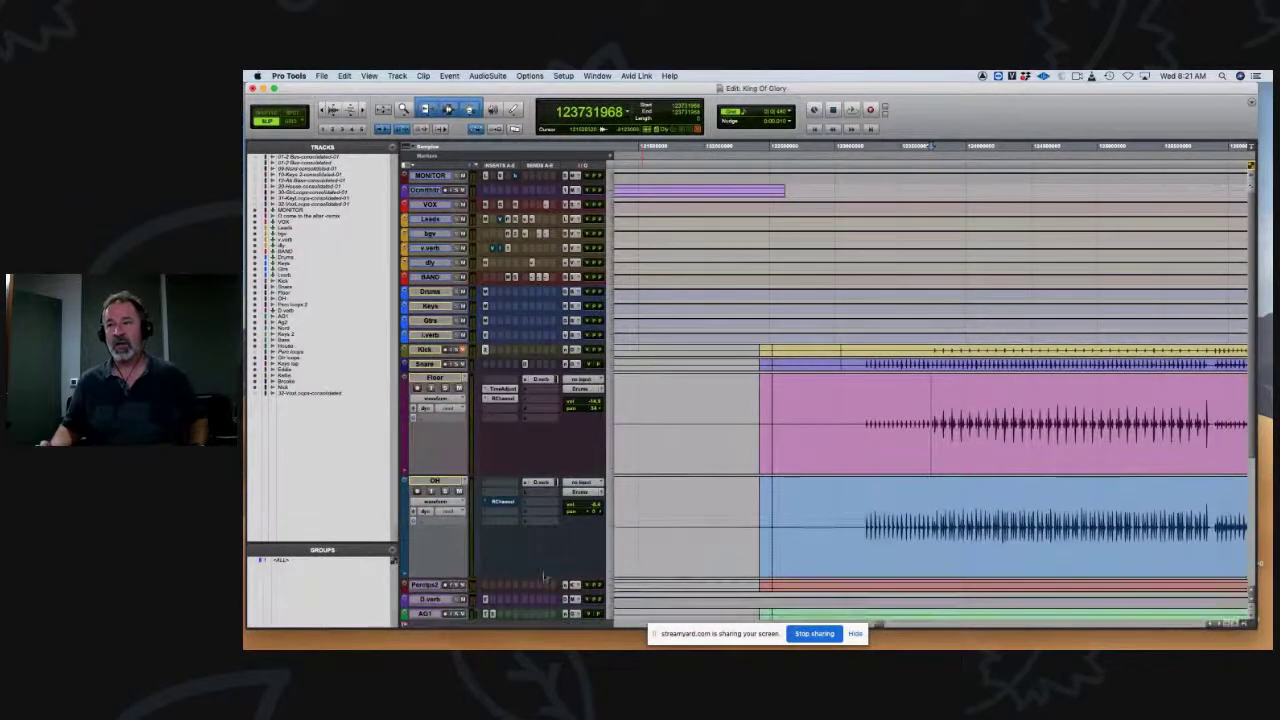
Step: Examine the first drum hit up close on the Floor and OH tracks, magnifying the waveform height to compare their onsets
{"action": "left_click", "coordinate": [870, 497]}
{"action": "key", "text": "r"}
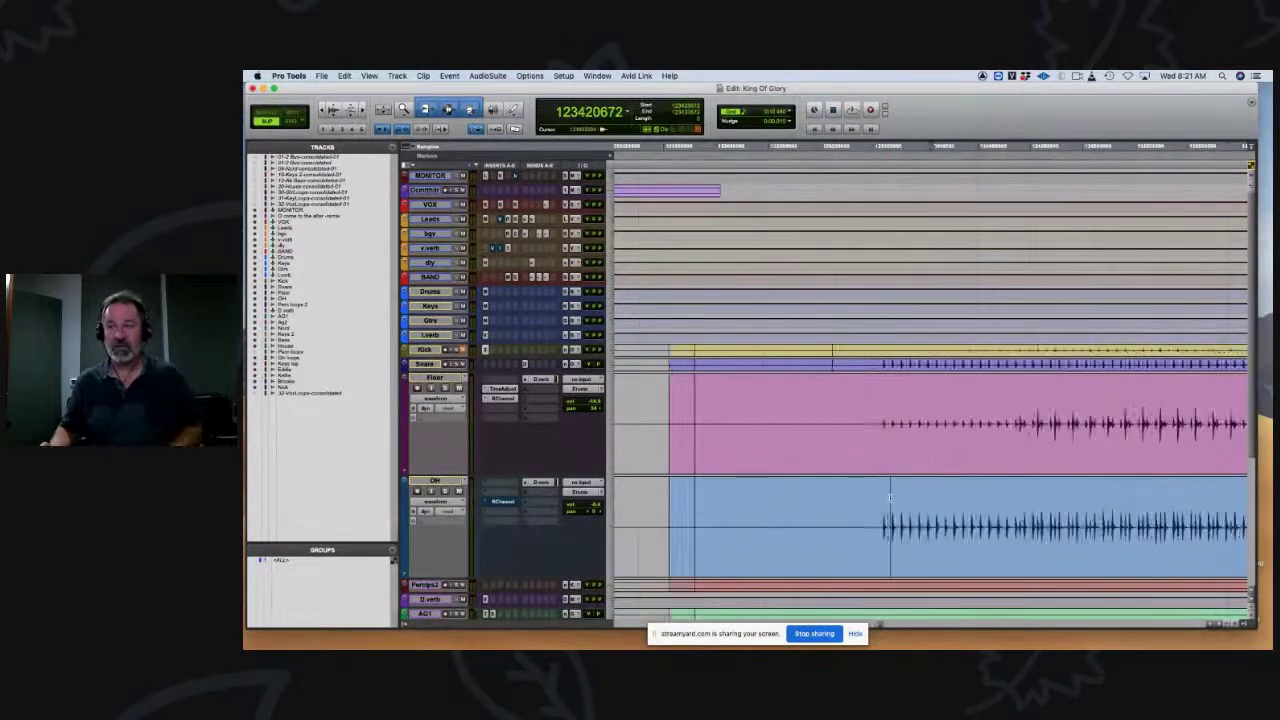
{"action": "key", "text": "t"}
{"action": "left_click", "coordinate": [910, 521]}
{"action": "key", "text": "t"}
{"action": "left_click", "coordinate": [940, 521]}
{"action": "key", "text": "t"}
{"action": "key", "text": "t"}
{"action": "key", "text": "t"}
{"action": "left_click", "coordinate": [811, 521]}
{"action": "left_click", "coordinate": [960, 521]}
{"action": "key", "text": "t"}
{"action": "key", "text": "t"}
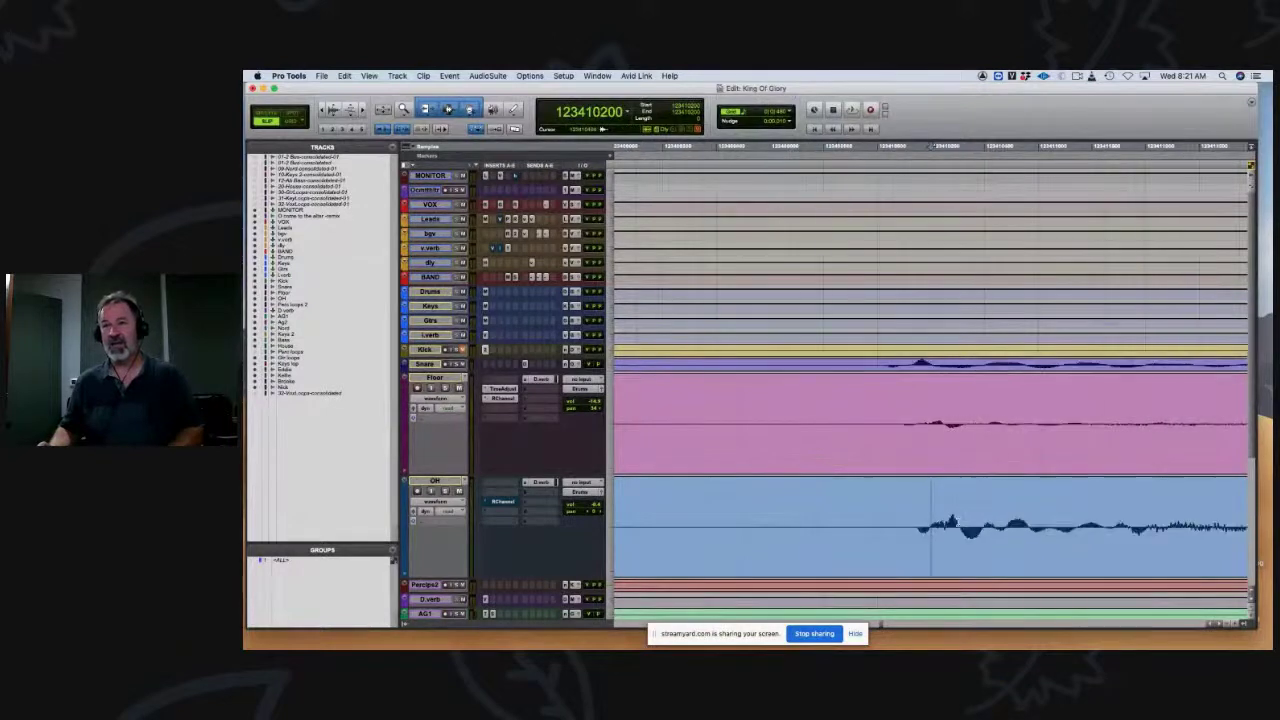
{"action": "key", "text": "t"}
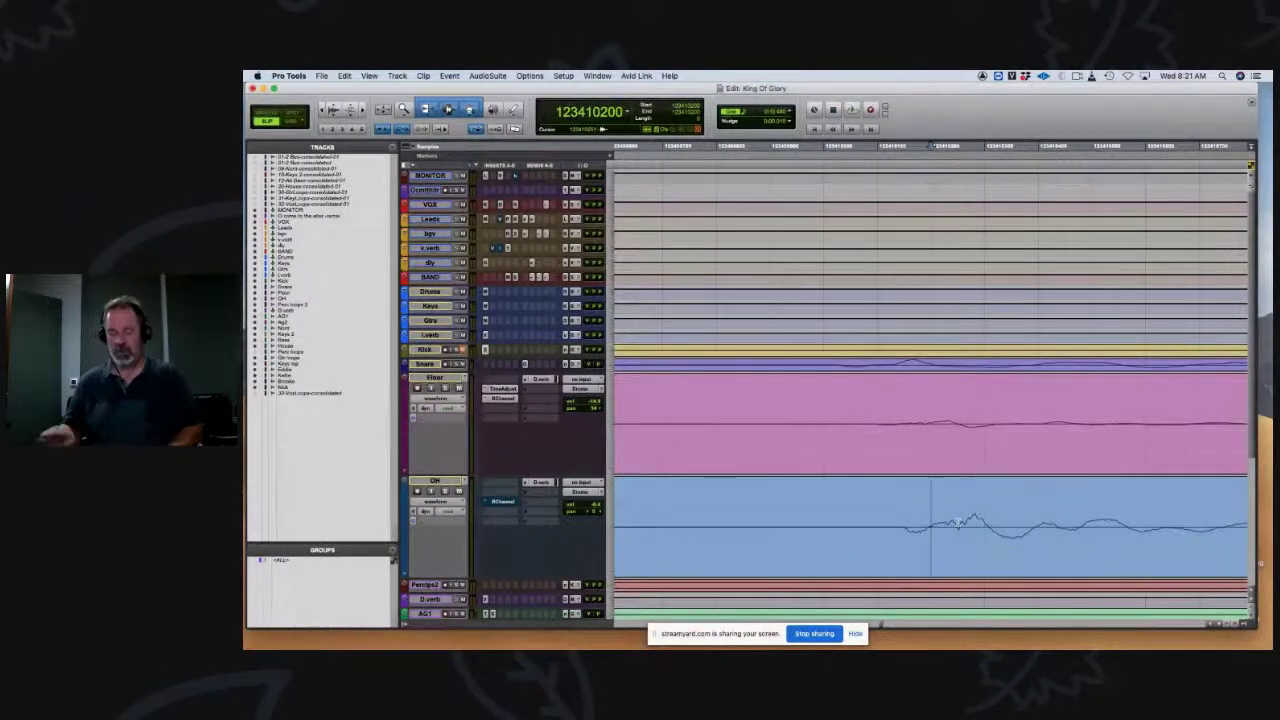
{"action": "key", "text": "super+alt+bracketright"}
{"action": "key", "text": "super+alt+bracketright"}
{"action": "key", "text": "super+alt+bracketright"}
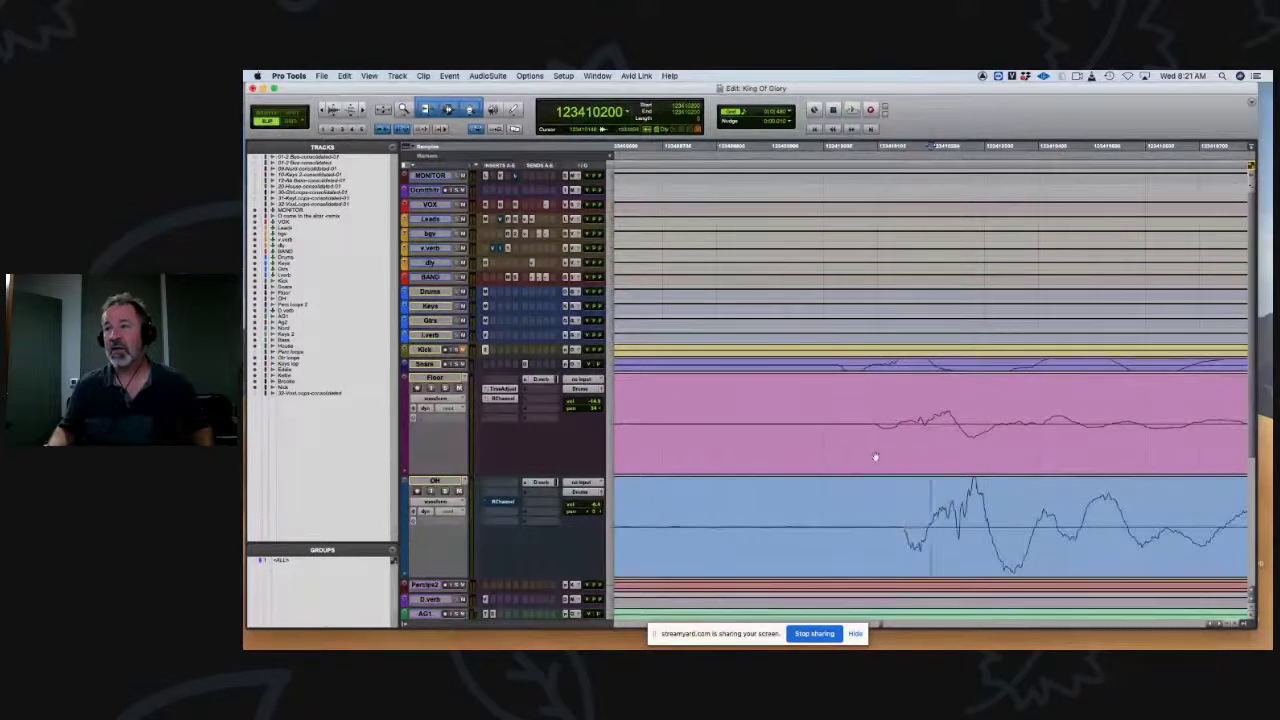
Step: Find a strong hit on the Floor track further along the song and compare it with the same hit on OH
{"action": "key", "text": "super+bracketright"}
{"action": "key", "text": "super+bracketright"}
{"action": "key", "text": "super+bracketleft"}
{"action": "key", "text": "super+bracketleft"}
{"action": "key", "text": "super+bracketleft"}
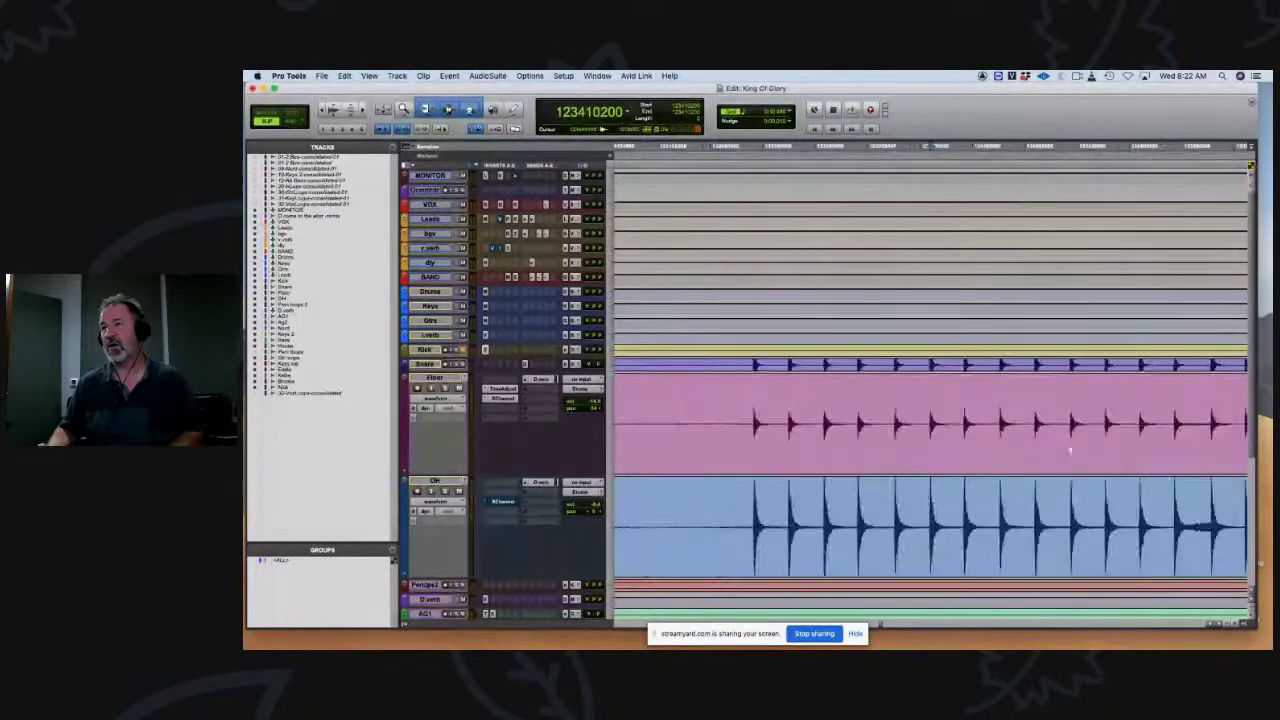
{"action": "left_click", "coordinate": [1057, 413]}
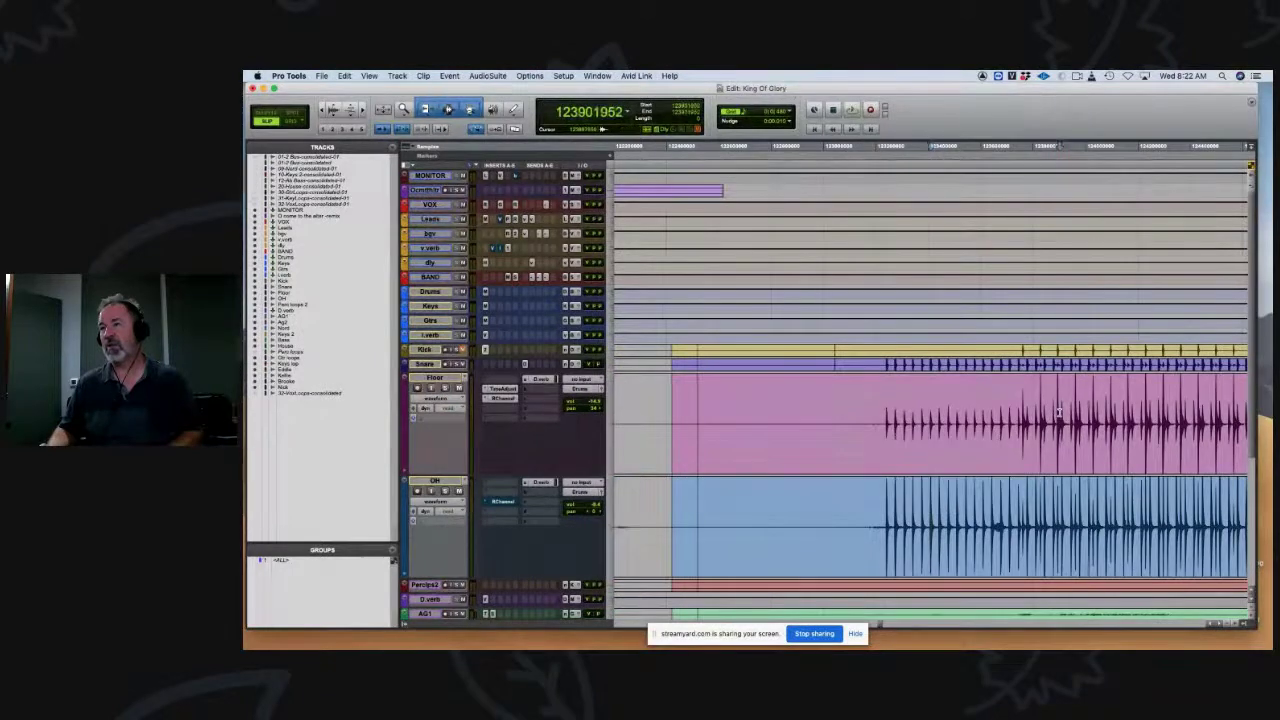
{"action": "key", "text": "super+bracketright"}
{"action": "key", "text": "super+bracketright"}
{"action": "key", "text": "super+bracketright"}
{"action": "left_click", "coordinate": [920, 410]}
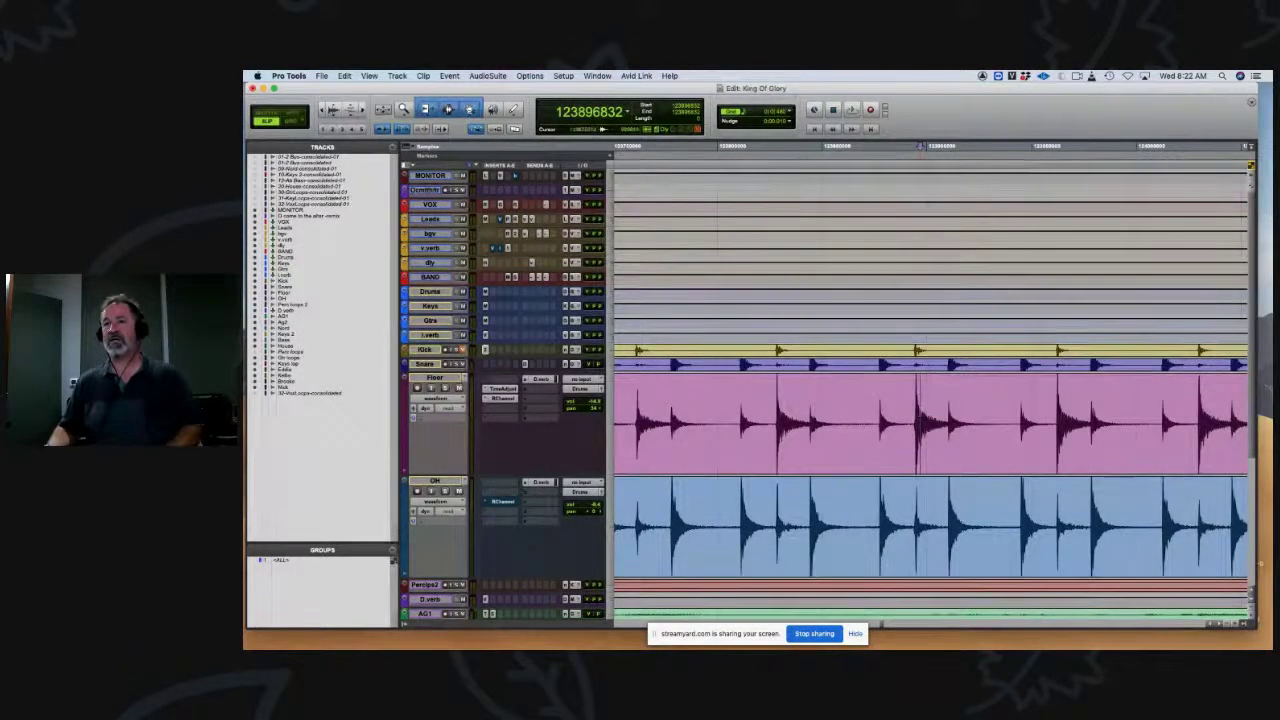
{"action": "key", "text": "super+bracketright"}
{"action": "key", "text": "super+bracketright"}
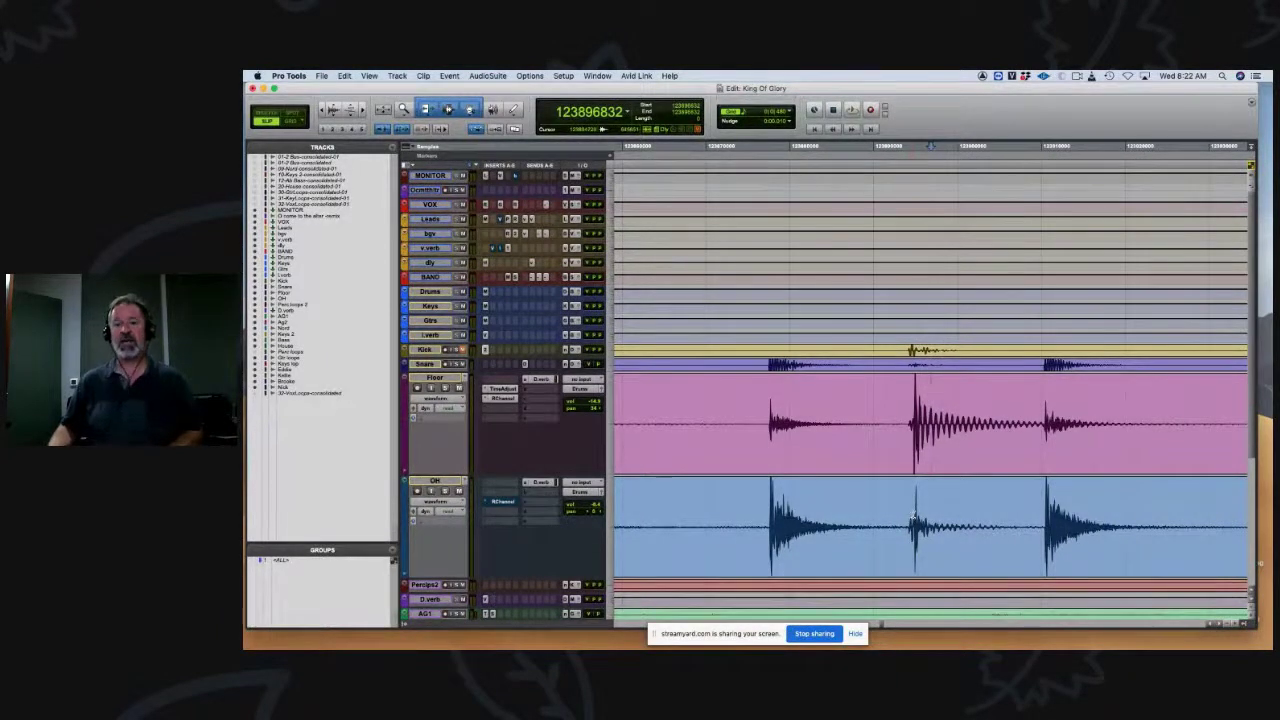
Step: Examine the onset of the strong Floor hit in the OH waveform at sample level to compare arrival time and polarity
{"action": "left_click", "coordinate": [913, 515]}
{"action": "key", "text": "super+bracketright"}
{"action": "key", "text": "super+bracketright"}
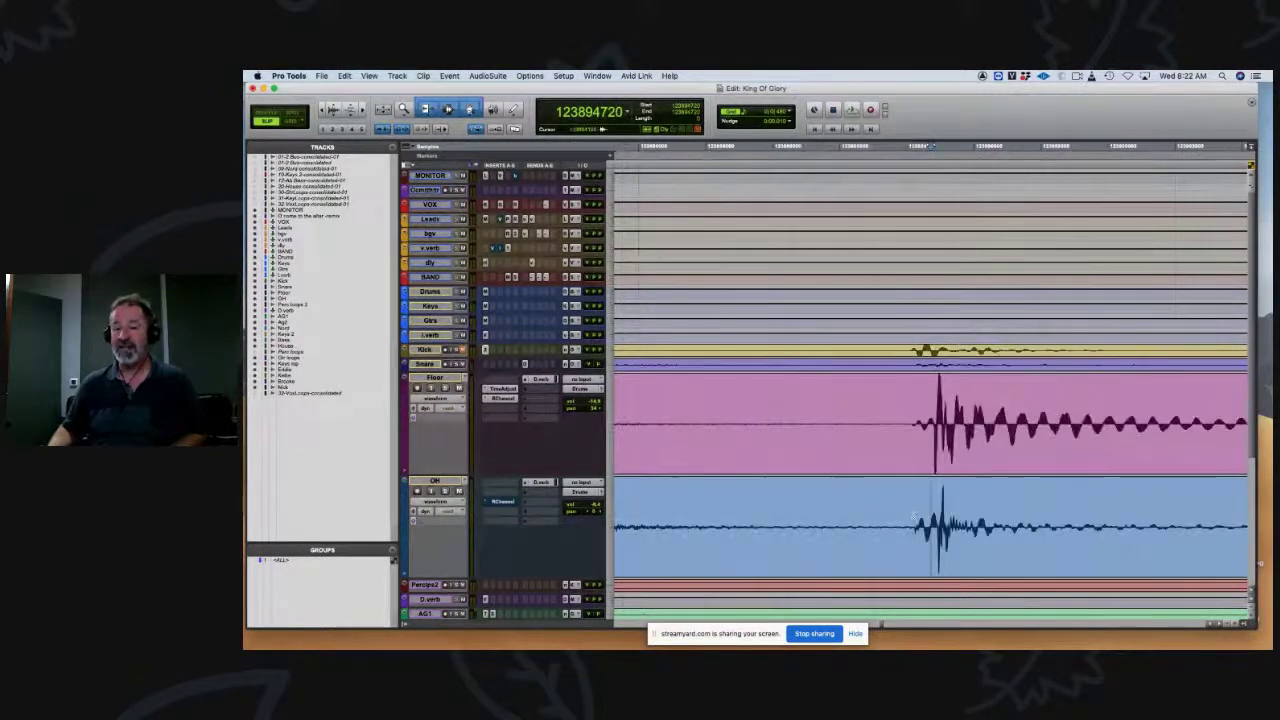
{"action": "key", "text": "super+bracketright"}
{"action": "key", "text": "super+bracketright"}
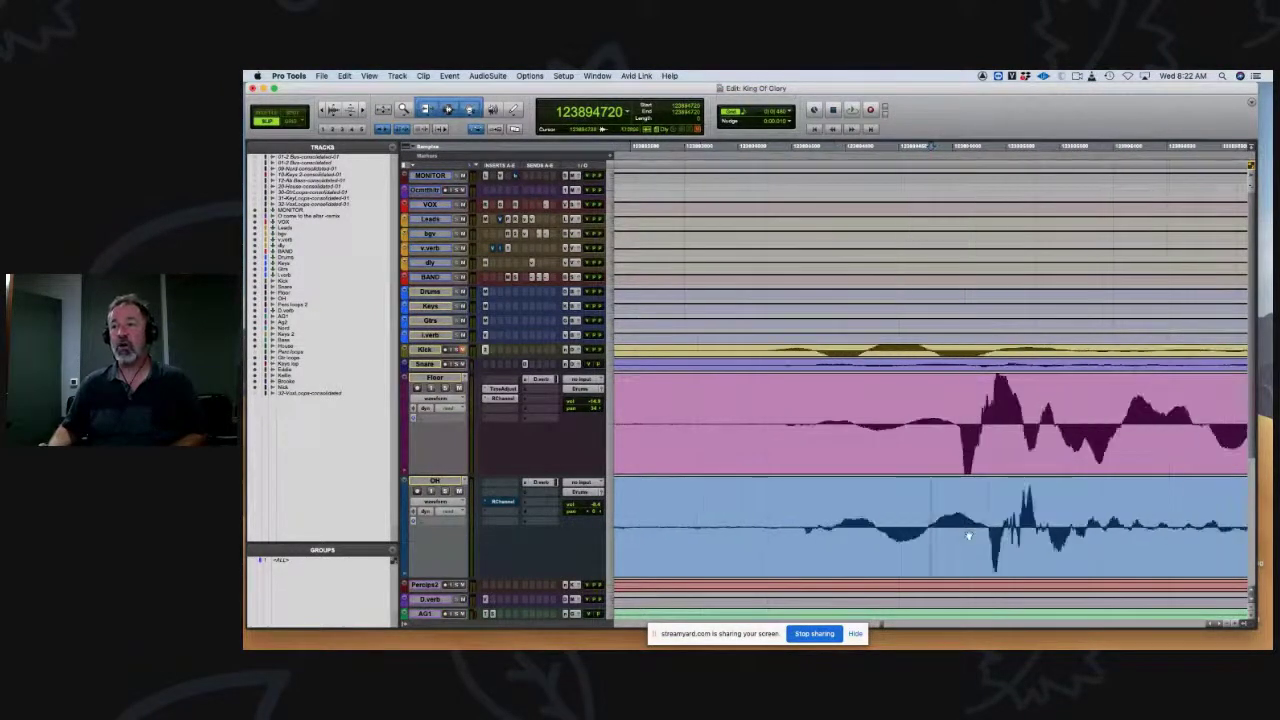
{"action": "key", "text": "super+alt+bracketright"}
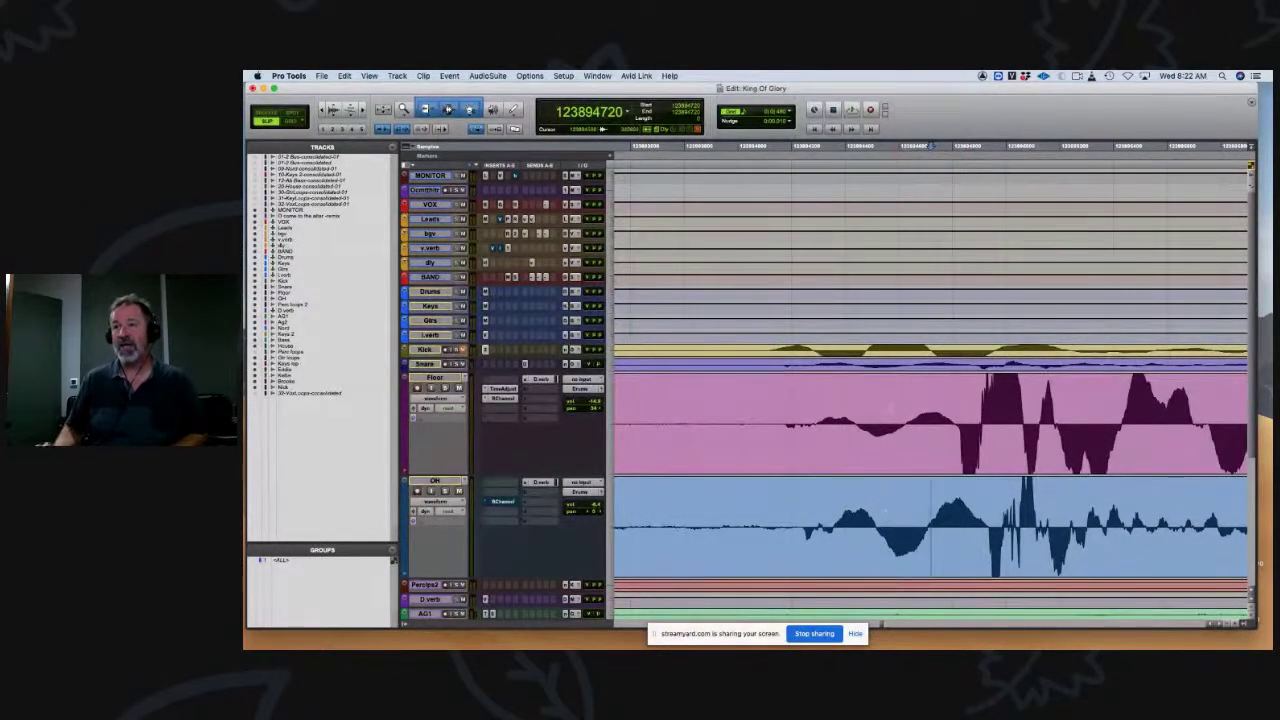
{"action": "left_click", "coordinate": [800, 524]}
{"action": "key", "text": "super+bracketright"}
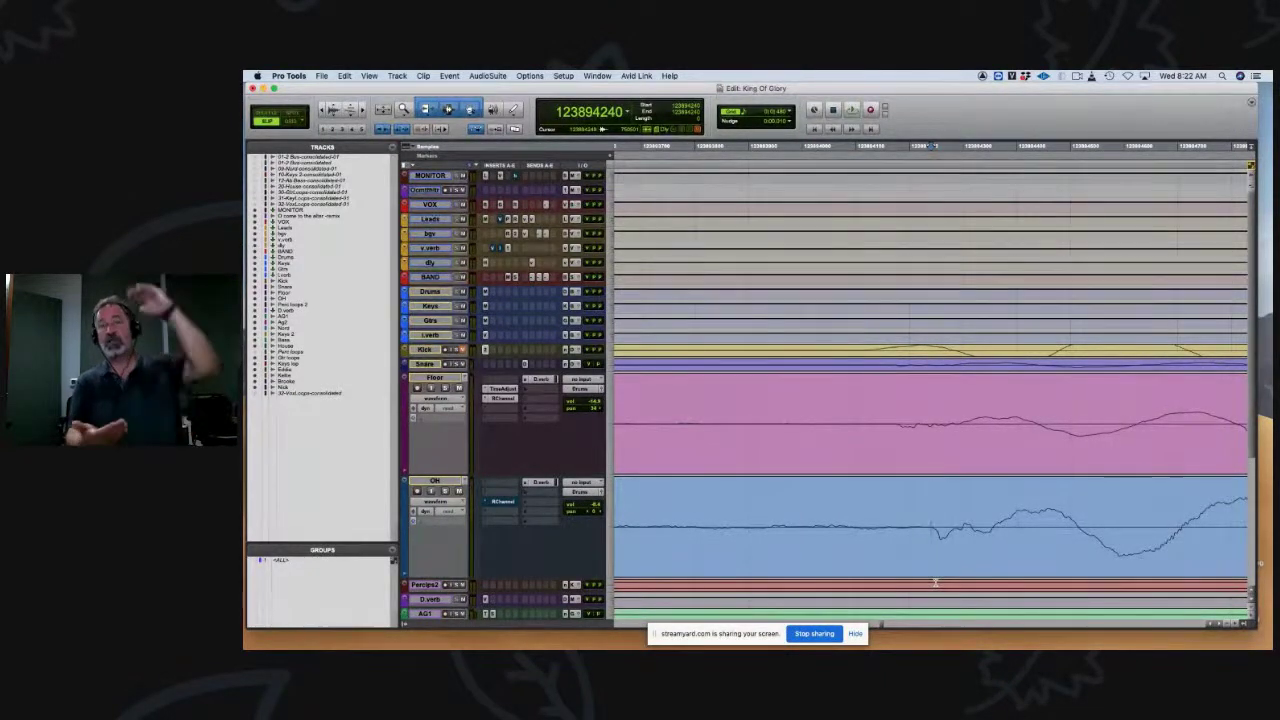
Step: Measure the offset in samples between the Floor and OH waveforms of the strong hit, at its onset and at matching downward zero crossings
{"action": "key", "text": "super+alt+bracketright"}
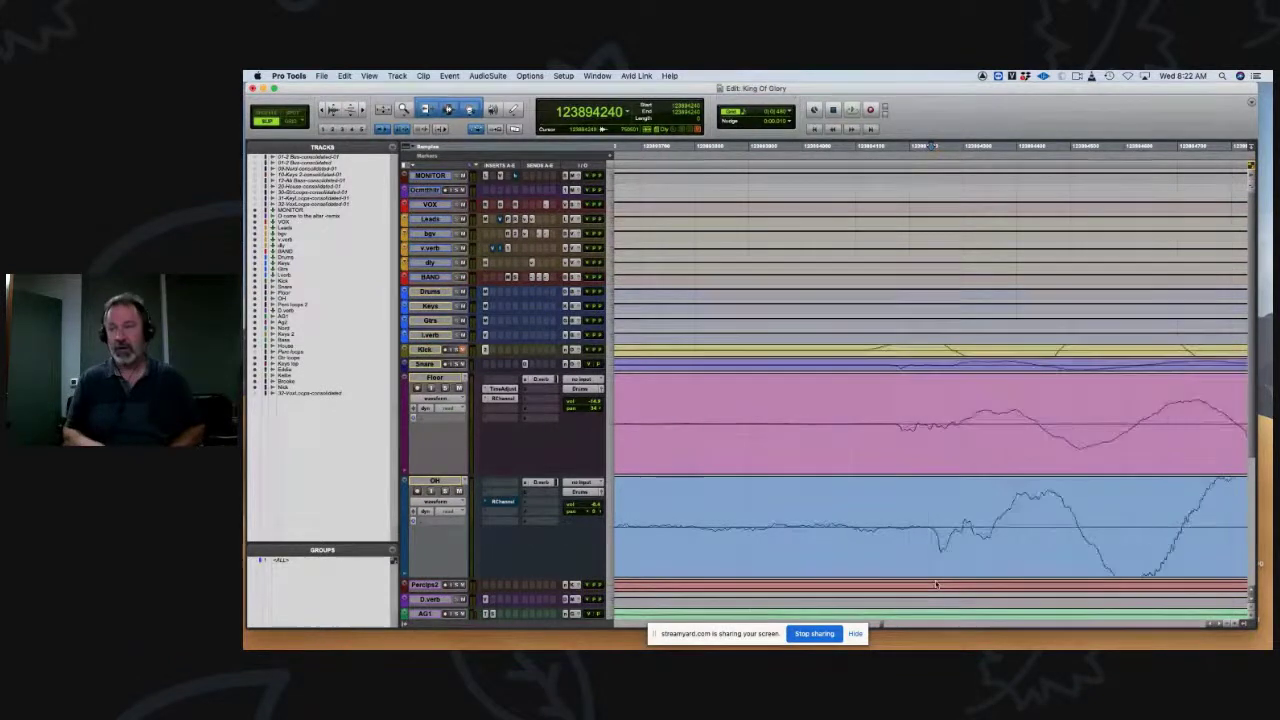
{"action": "left_click_drag", "start_coordinate": [930, 526], "coordinate": [894, 447]}
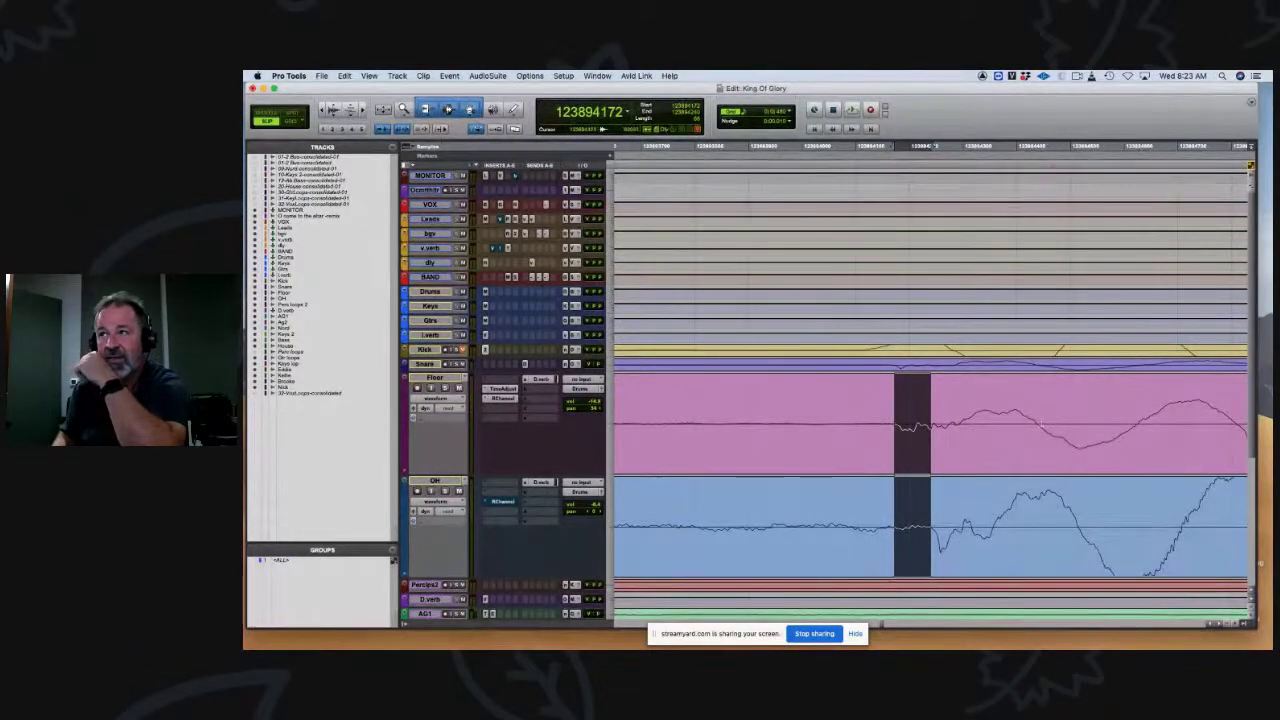
{"action": "left_click", "coordinate": [1077, 523]}
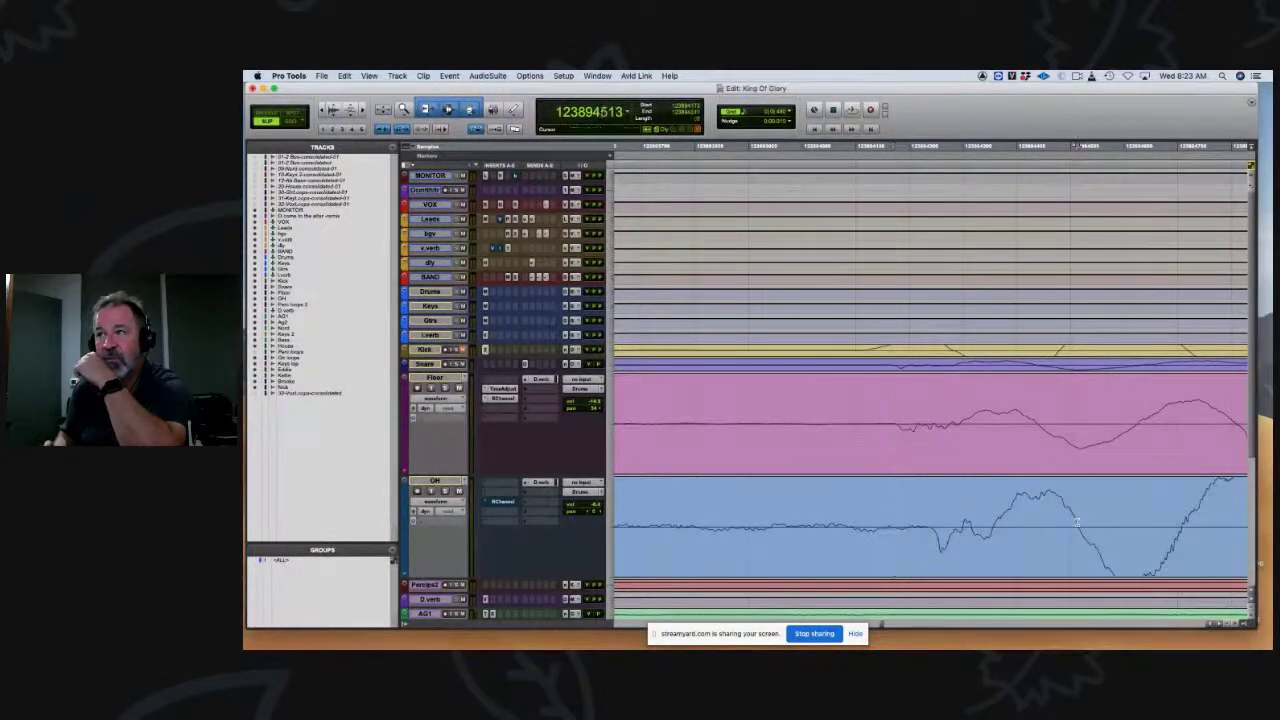
{"action": "left_click_drag", "start_coordinate": [1077, 523], "coordinate": [1037, 440]}
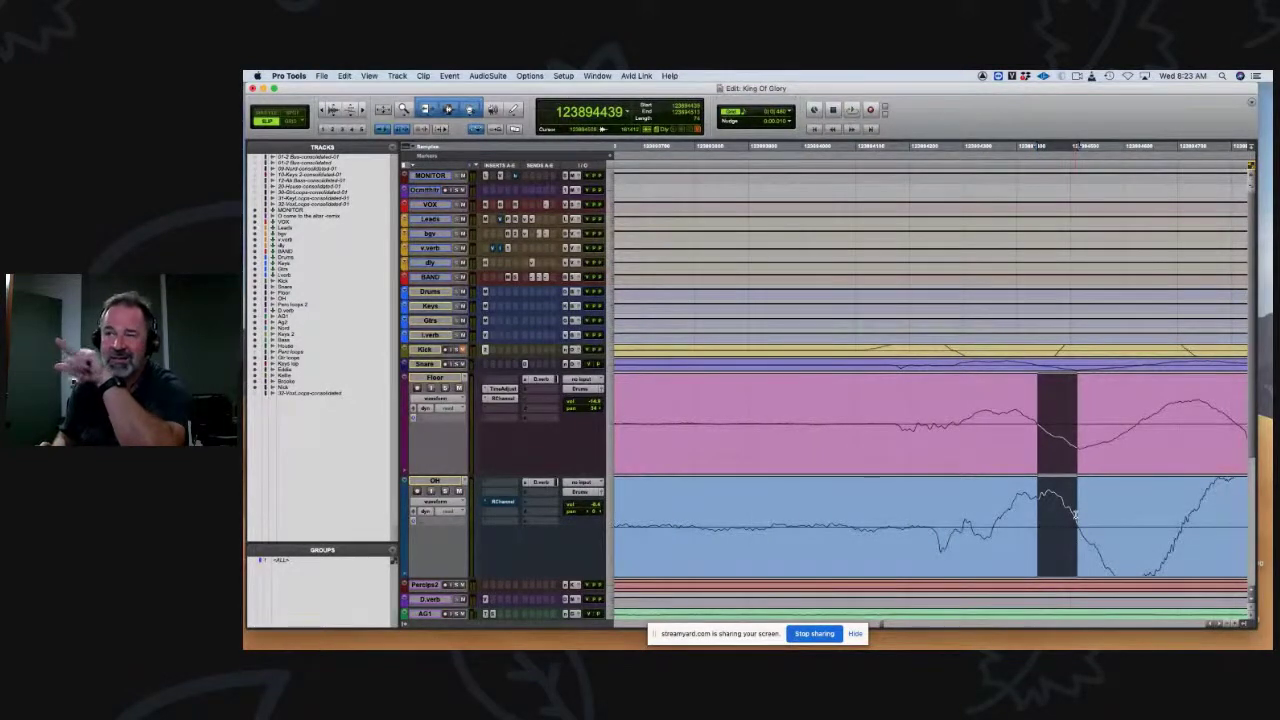
{"action": "left_click", "coordinate": [627, 112]}
{"action": "left_click", "coordinate": [627, 113]}
{"action": "left_click", "coordinate": [627, 113]}
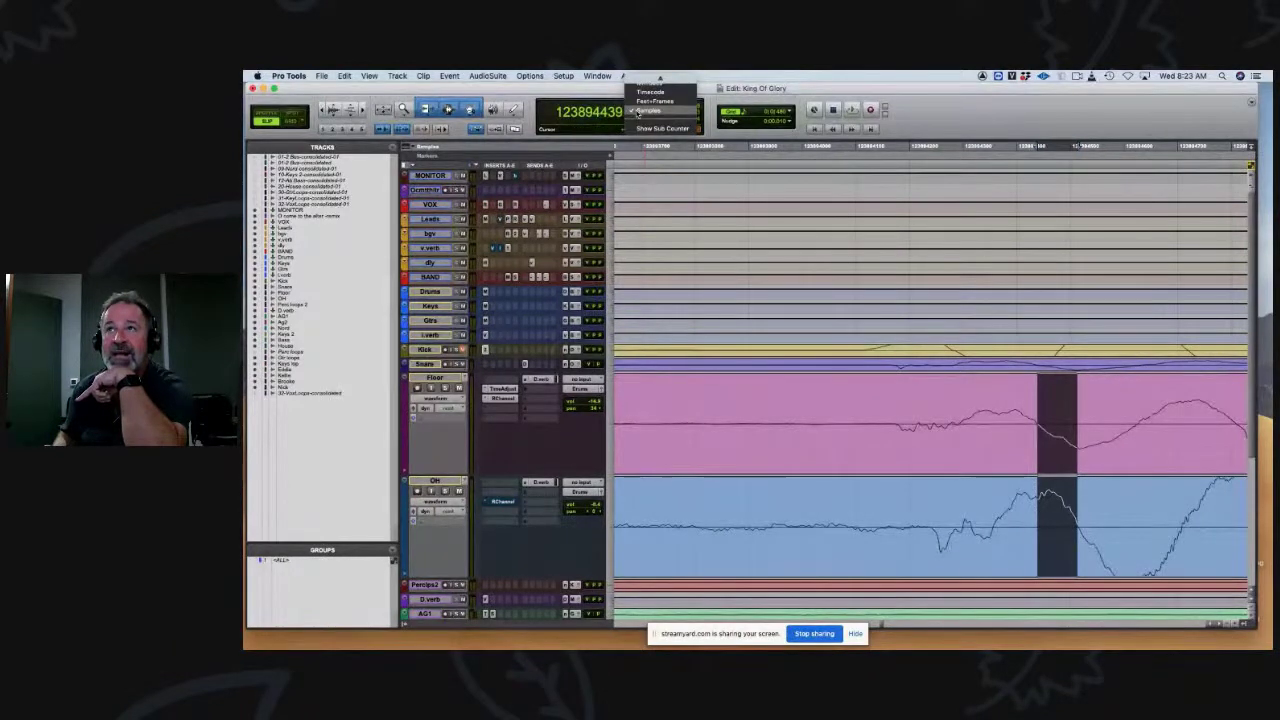
{"action": "left_click", "coordinate": [638, 112]}
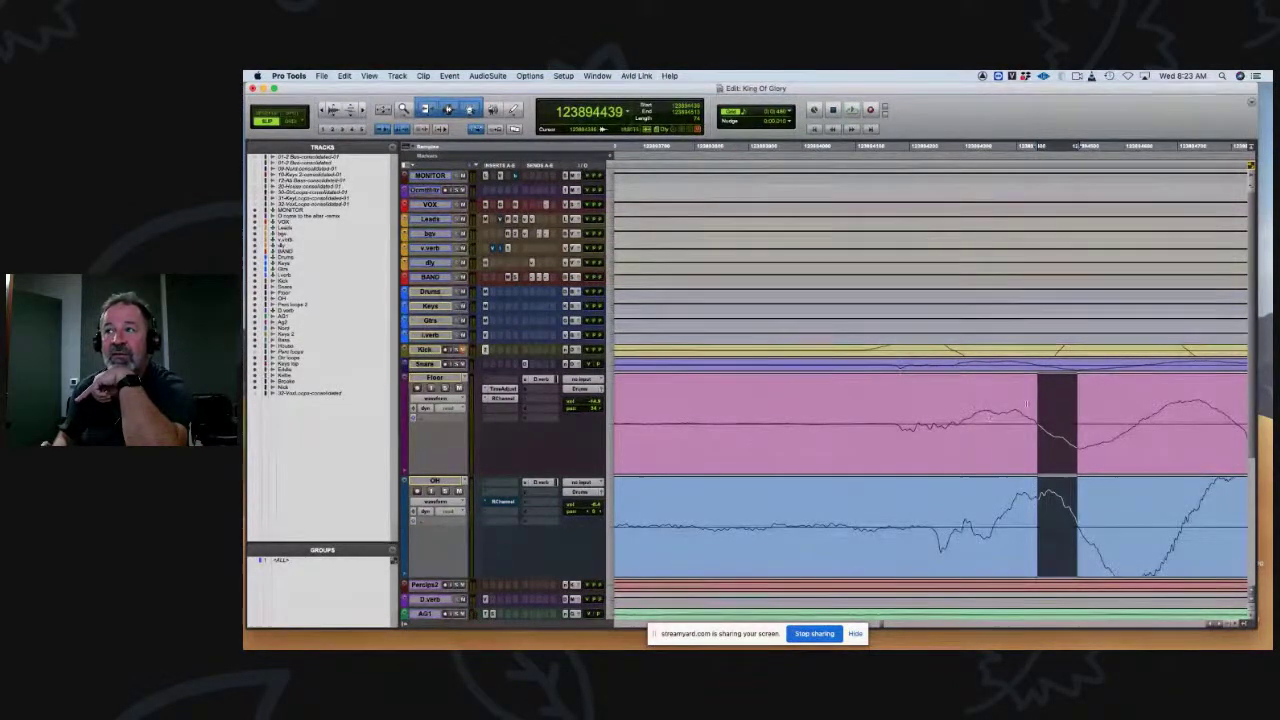
{"action": "left_click_drag", "start_coordinate": [1037, 424], "coordinate": [1076, 501]}
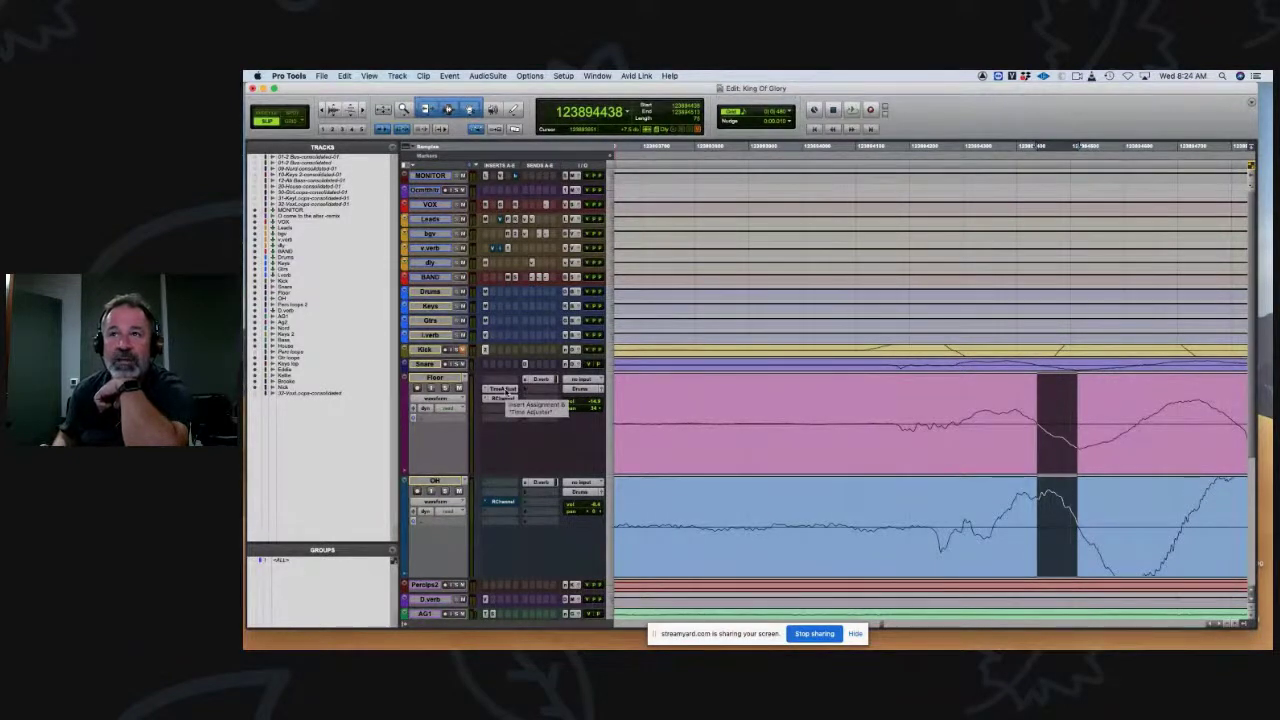
Step: Set the delay of the Floor track's Time Adjuster to 75 samples and close the plug-in
{"action": "left_click", "coordinate": [505, 391]}
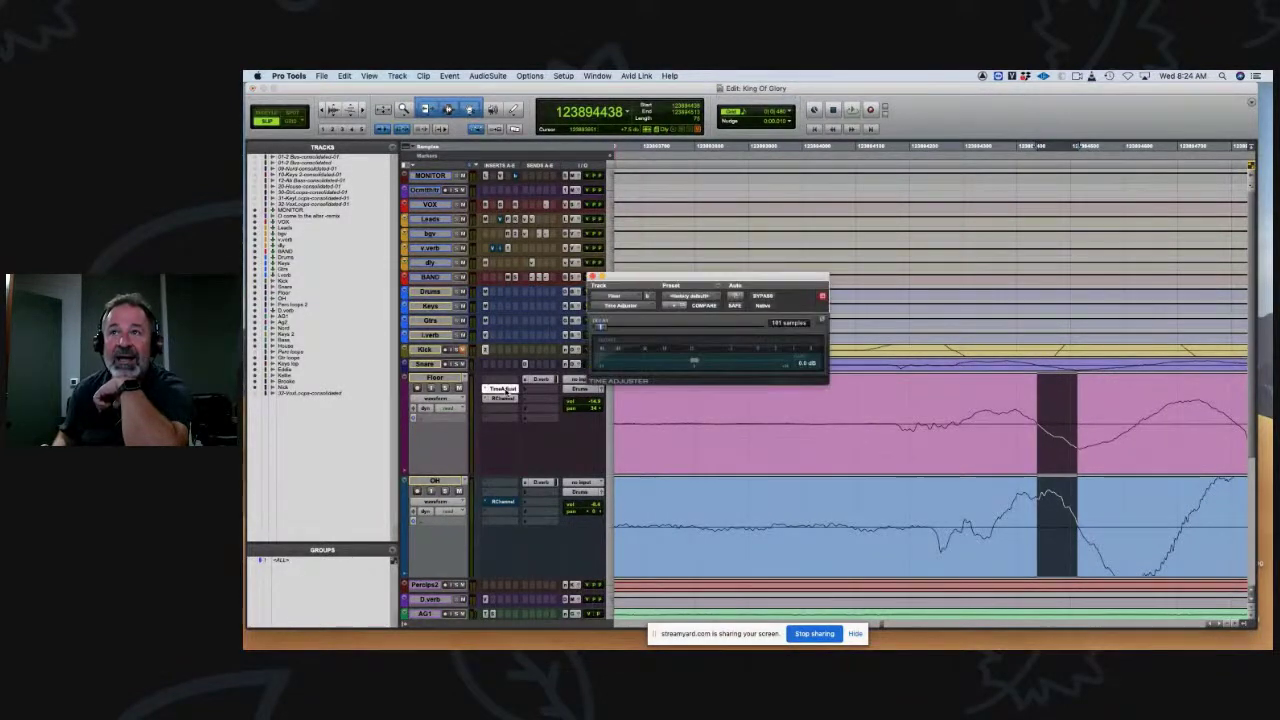
{"action": "left_click", "coordinate": [775, 323]}
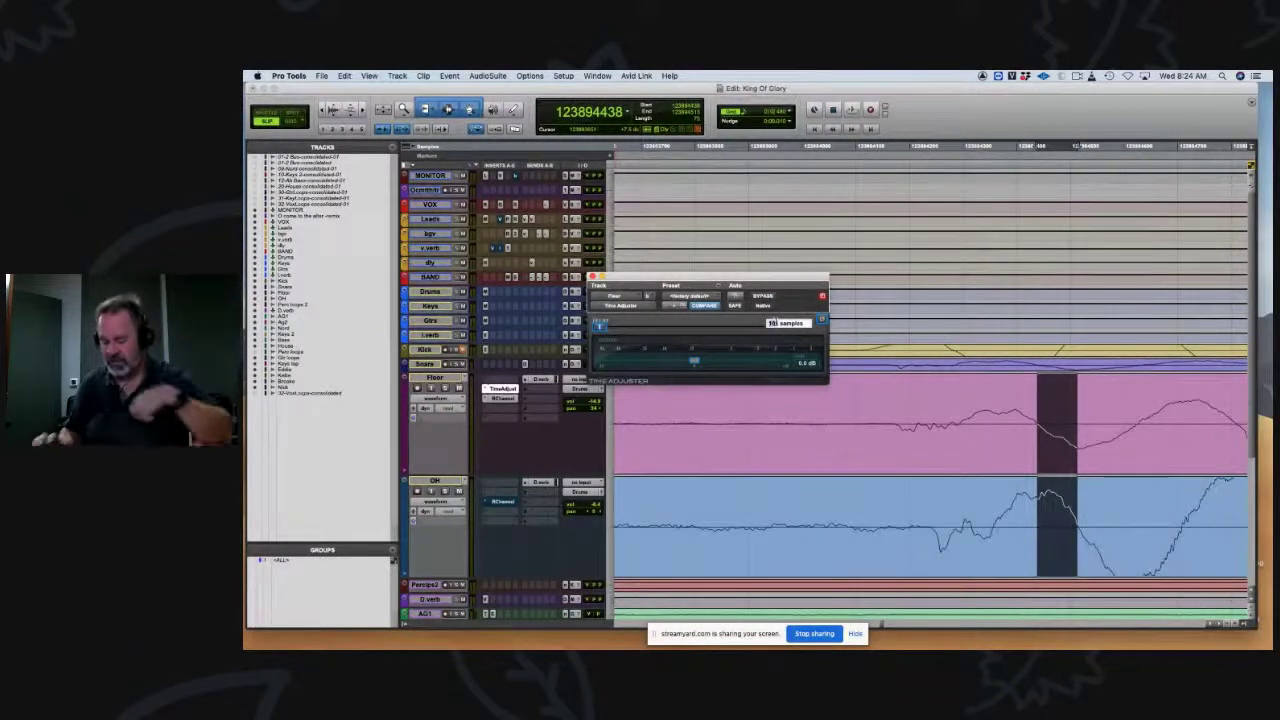
{"action": "type", "text": "75"}
{"action": "key", "text": "Return"}
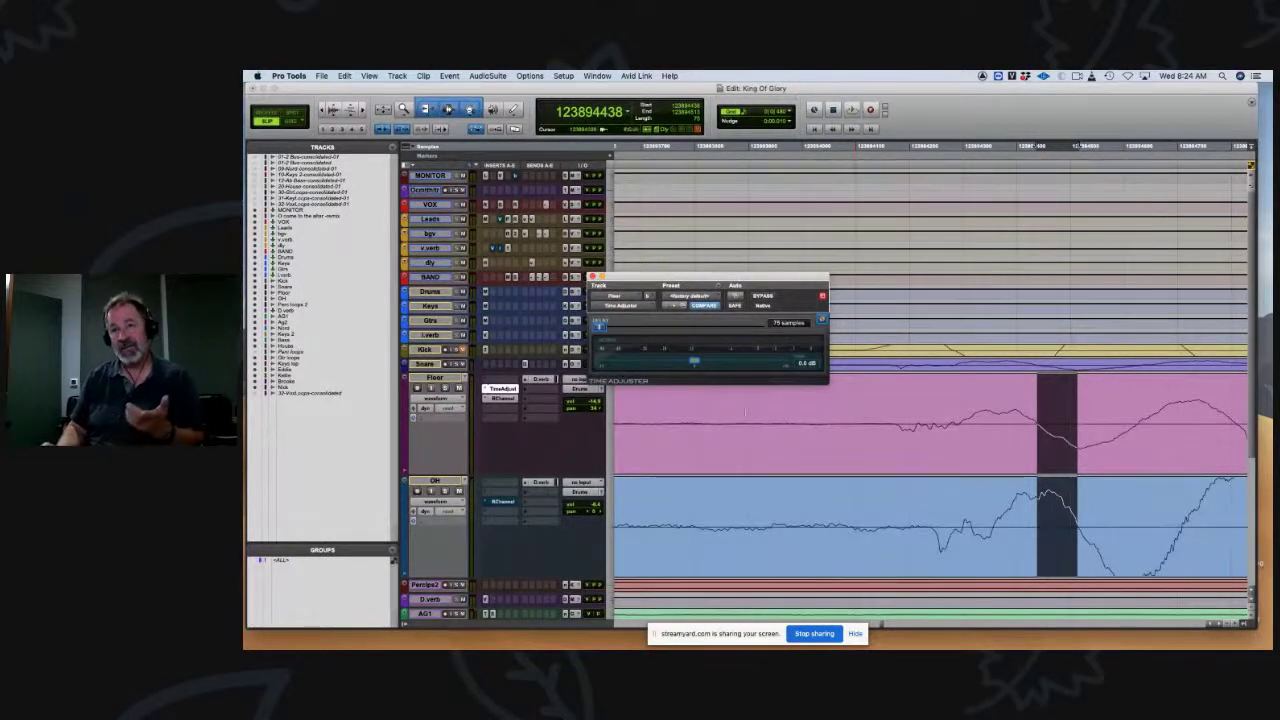
{"action": "left_click", "coordinate": [433, 378]}
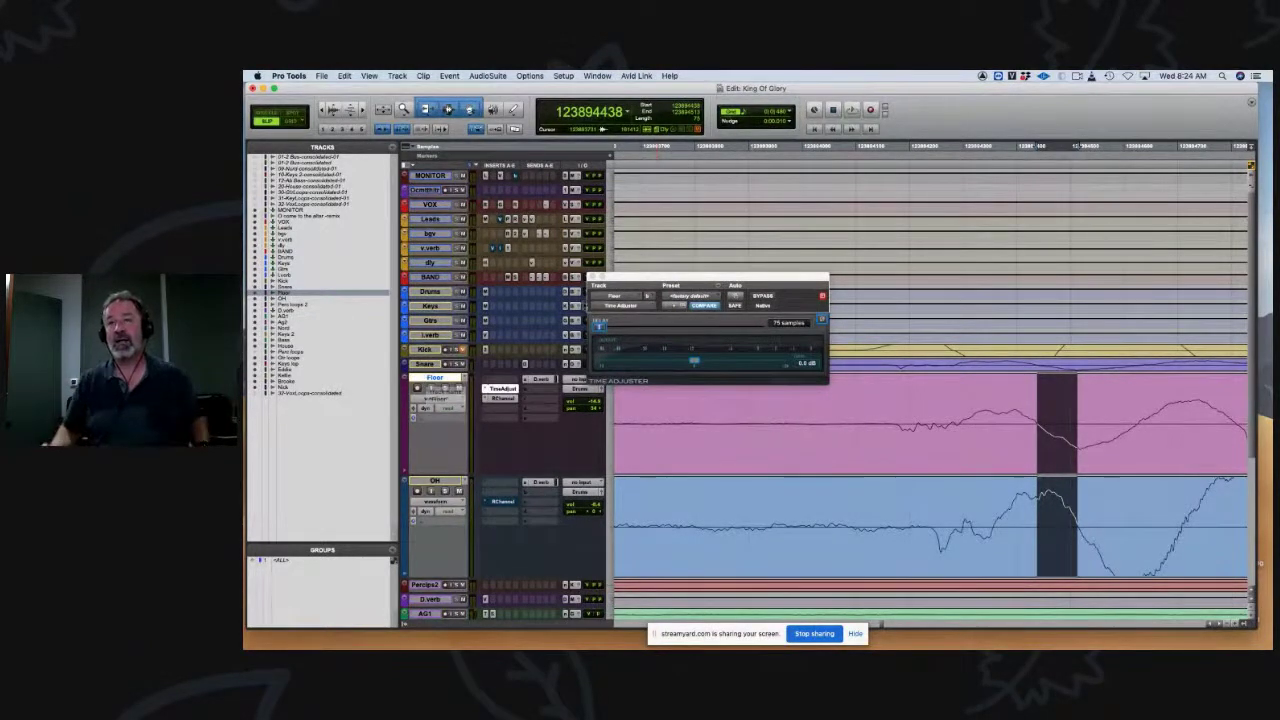
{"action": "left_click", "coordinate": [593, 277]}
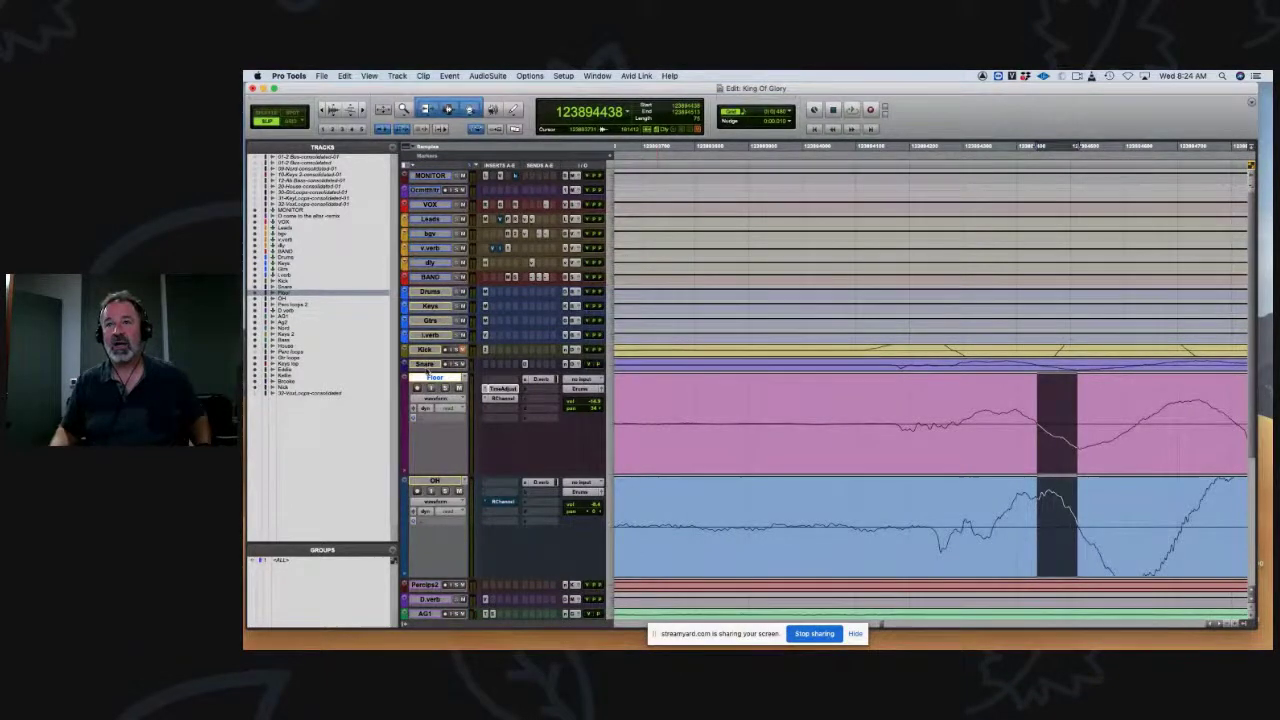
Step: Enlarge the Snare track to a tall height and show several drum hits across Snare, Floor and OH with reduced waveform magnification
{"action": "left_click_drag", "start_coordinate": [426, 373], "coordinate": [449, 451]}
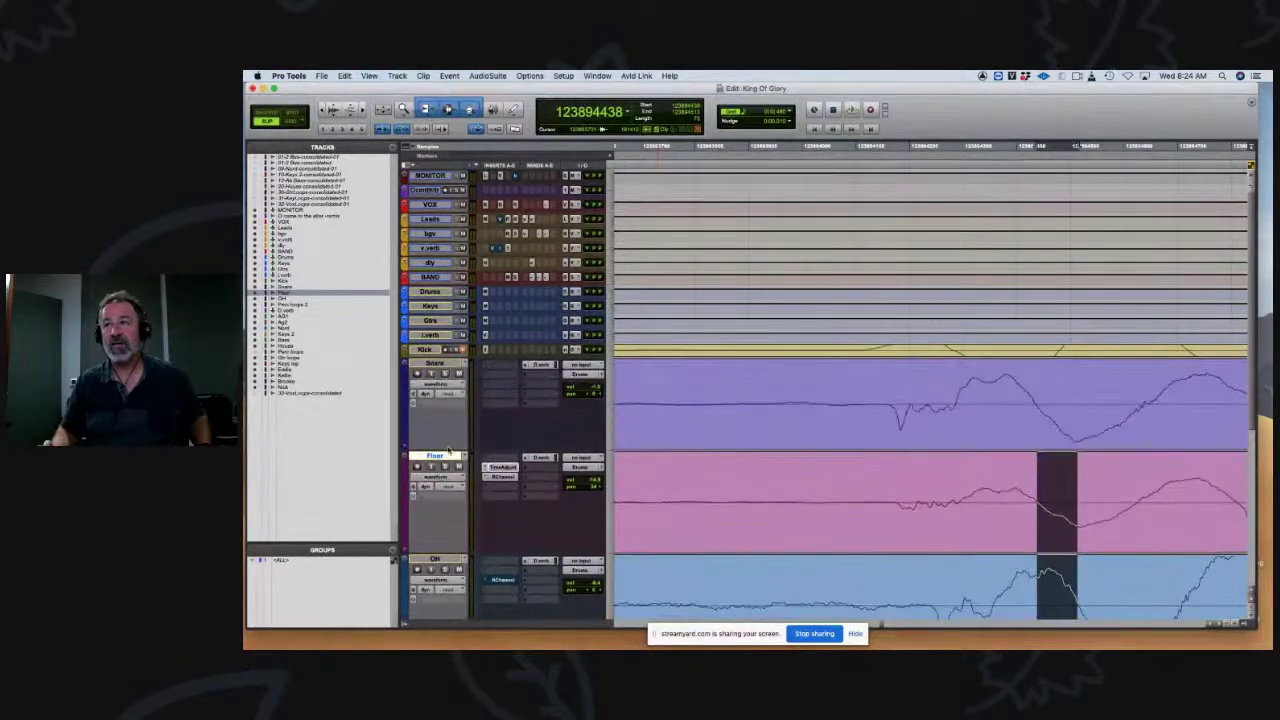
{"action": "scroll", "coordinate": [960, 578], "scroll_direction": "down", "scroll_amount": 5}
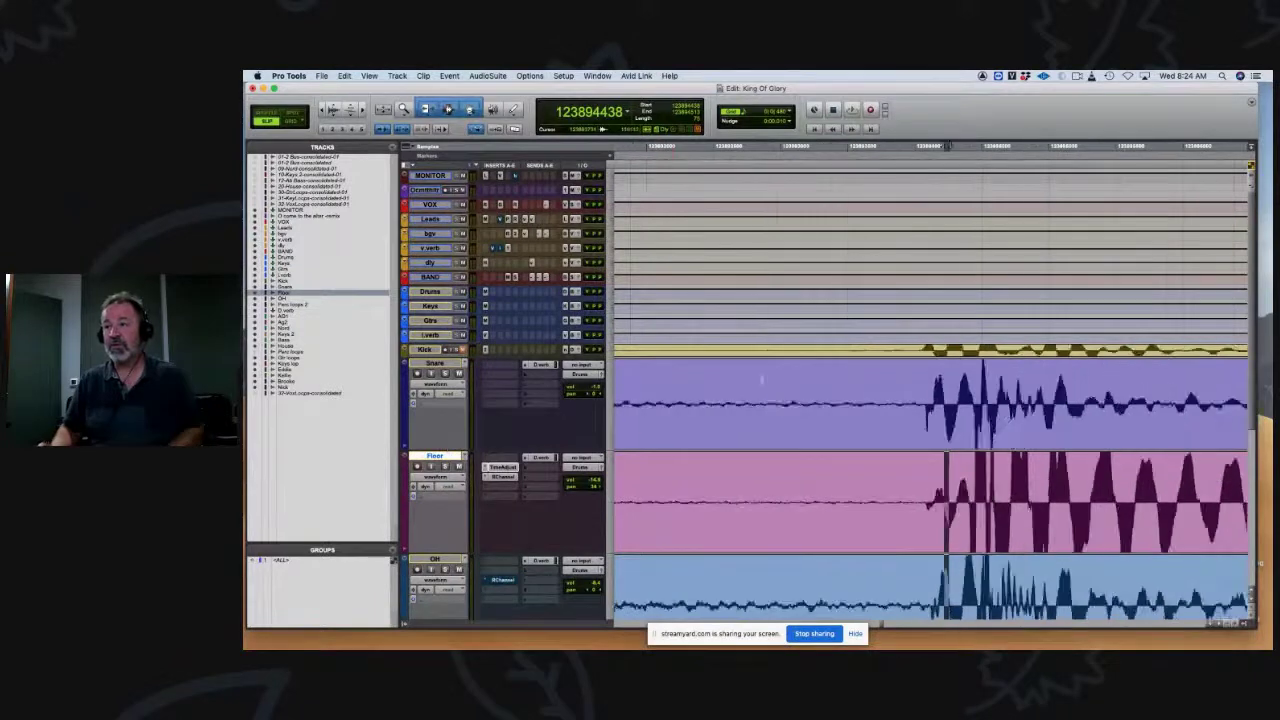
{"action": "scroll", "coordinate": [960, 578], "scroll_direction": "up", "scroll_amount": 3}
{"action": "scroll", "coordinate": [966, 540], "scroll_direction": "down", "scroll_amount": 2}
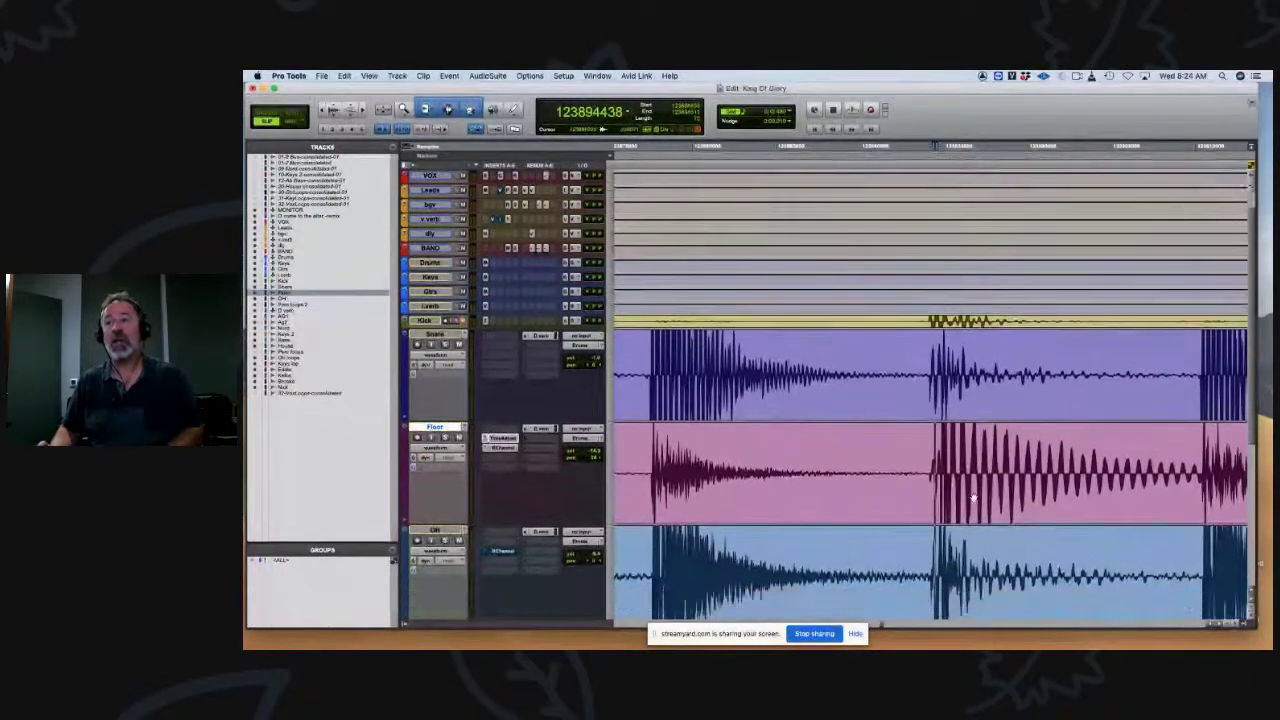
{"action": "scroll", "coordinate": [973, 497], "scroll_direction": "down", "scroll_amount": 2}
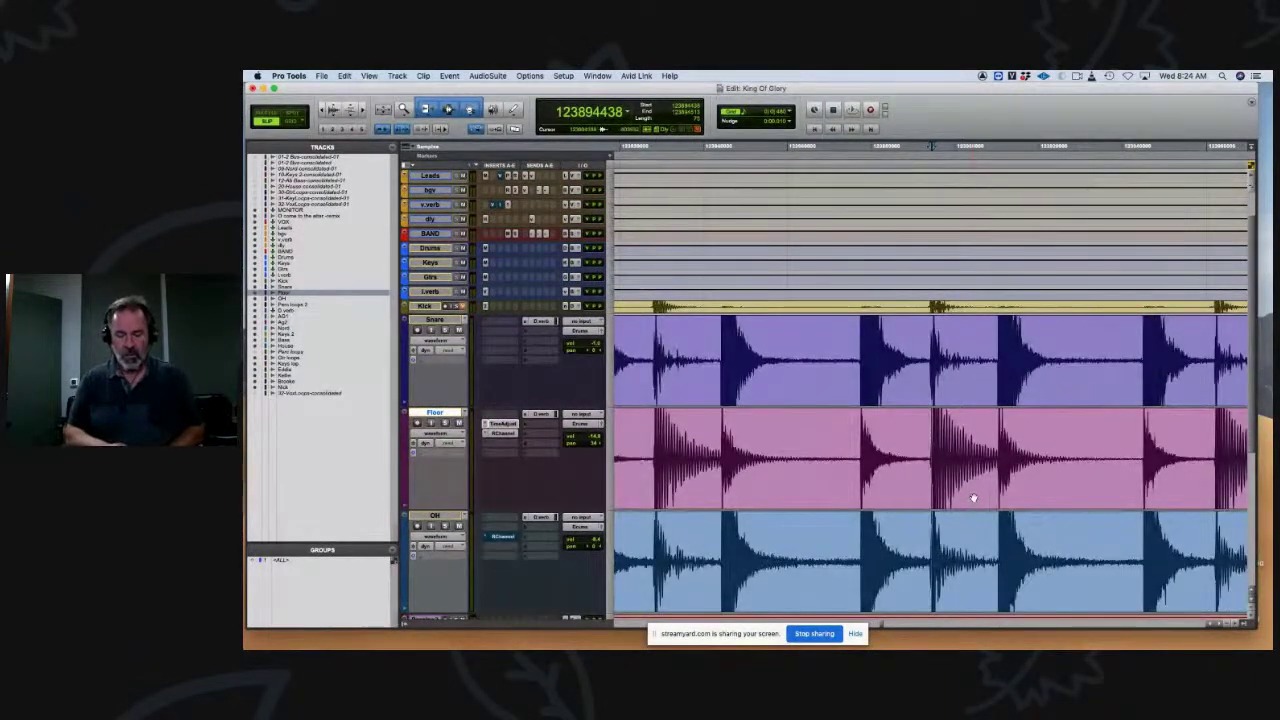
{"action": "scroll", "coordinate": [973, 497], "scroll_direction": "down", "scroll_amount": 4}
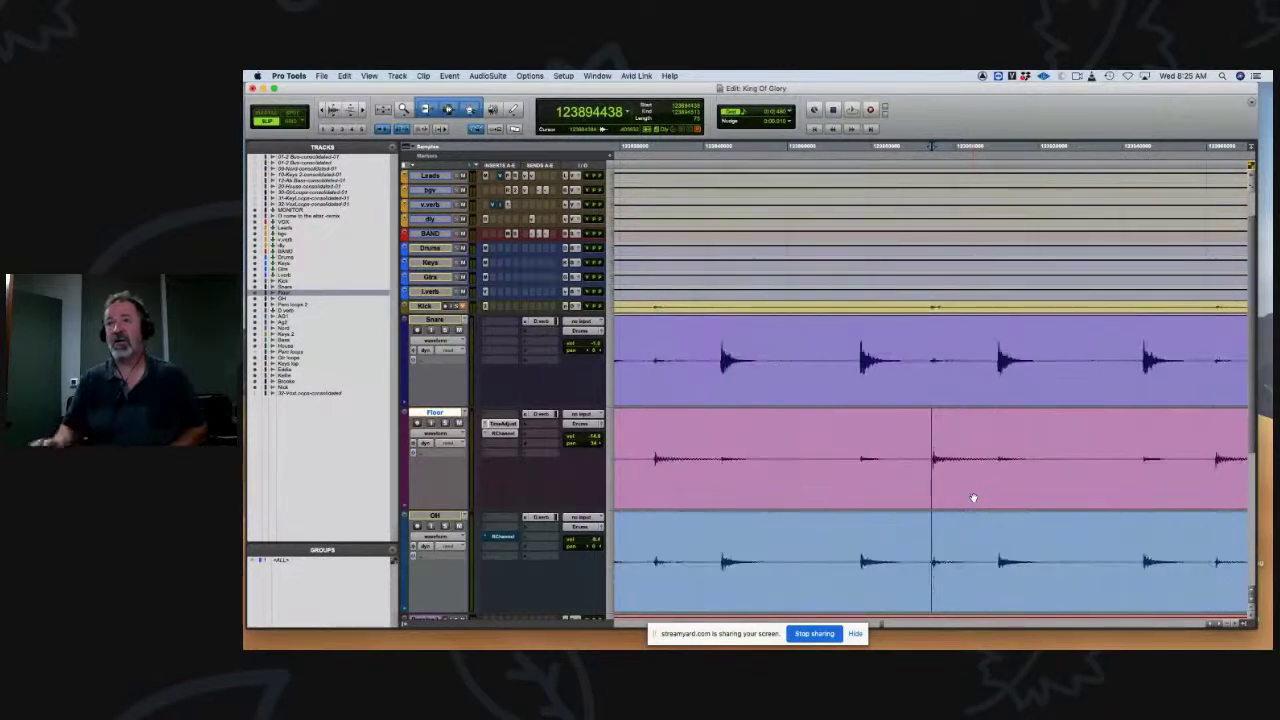
Step: Measure the offset in samples between a snare hit's onset on the Snare track and its arrival on OH
{"action": "left_click", "coordinate": [864, 347]}
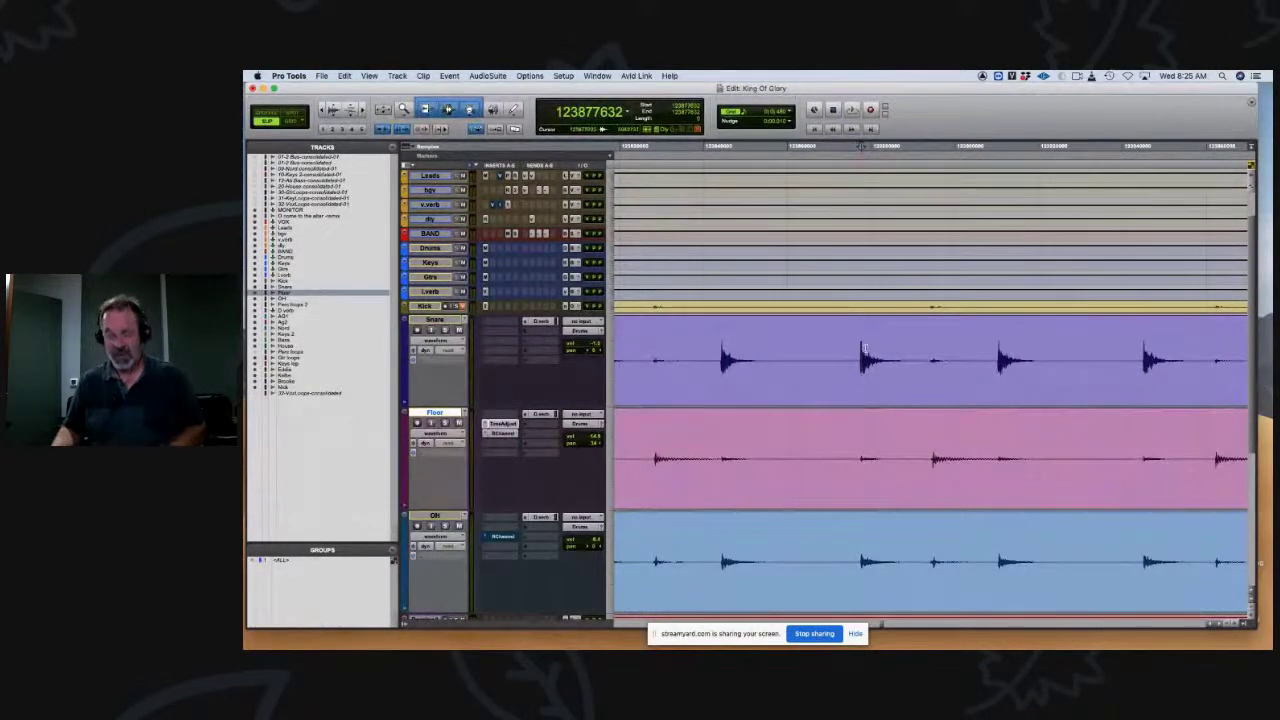
{"action": "scroll", "coordinate": [864, 347], "scroll_direction": "up", "scroll_amount": 2}
{"action": "left_click", "coordinate": [930, 352]}
{"action": "scroll", "coordinate": [930, 352], "scroll_direction": "up", "scroll_amount": 2}
{"action": "scroll", "coordinate": [930, 352], "scroll_direction": "up", "scroll_amount": 4}
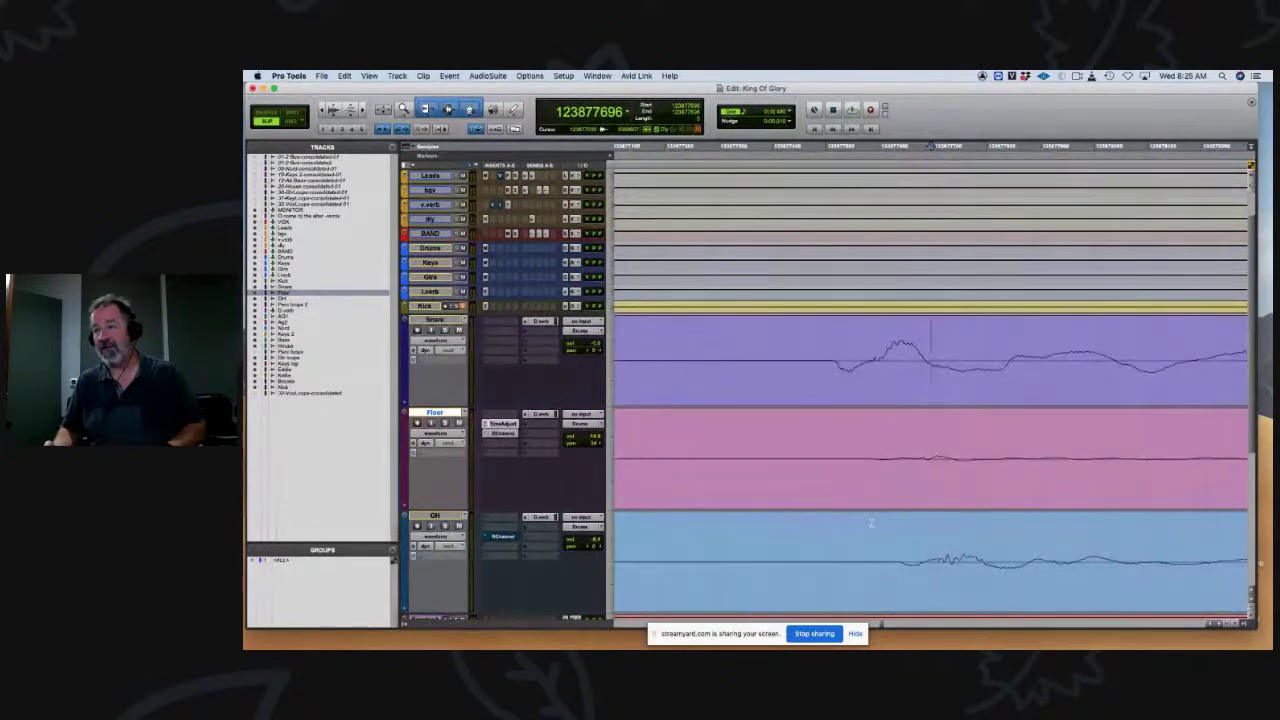
{"action": "left_click_drag", "start_coordinate": [902, 556], "coordinate": [833, 380]}
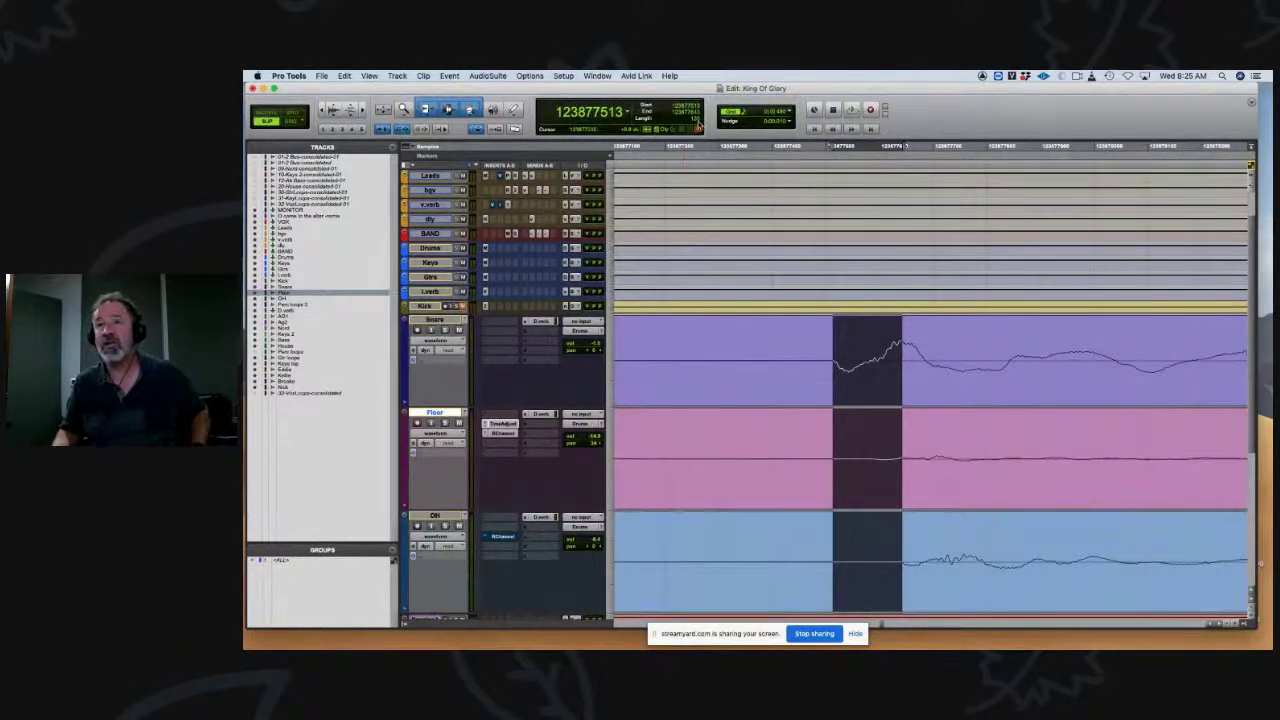
Step: Copy the Floor track's Time Adjuster to the Snare track, set its delay to 130 samples and close the plug-in
{"action": "left_click_drag", "start_coordinate": [502, 424], "coordinate": [502, 333]}
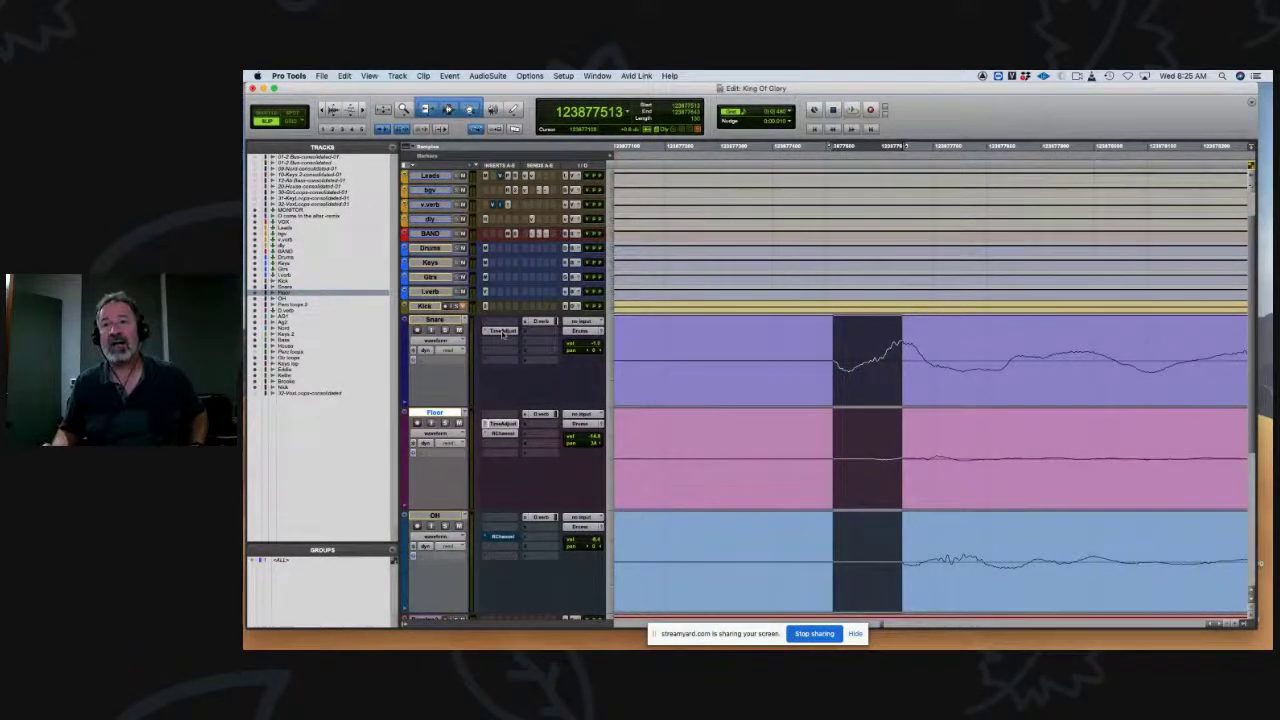
{"action": "left_click", "coordinate": [502, 332]}
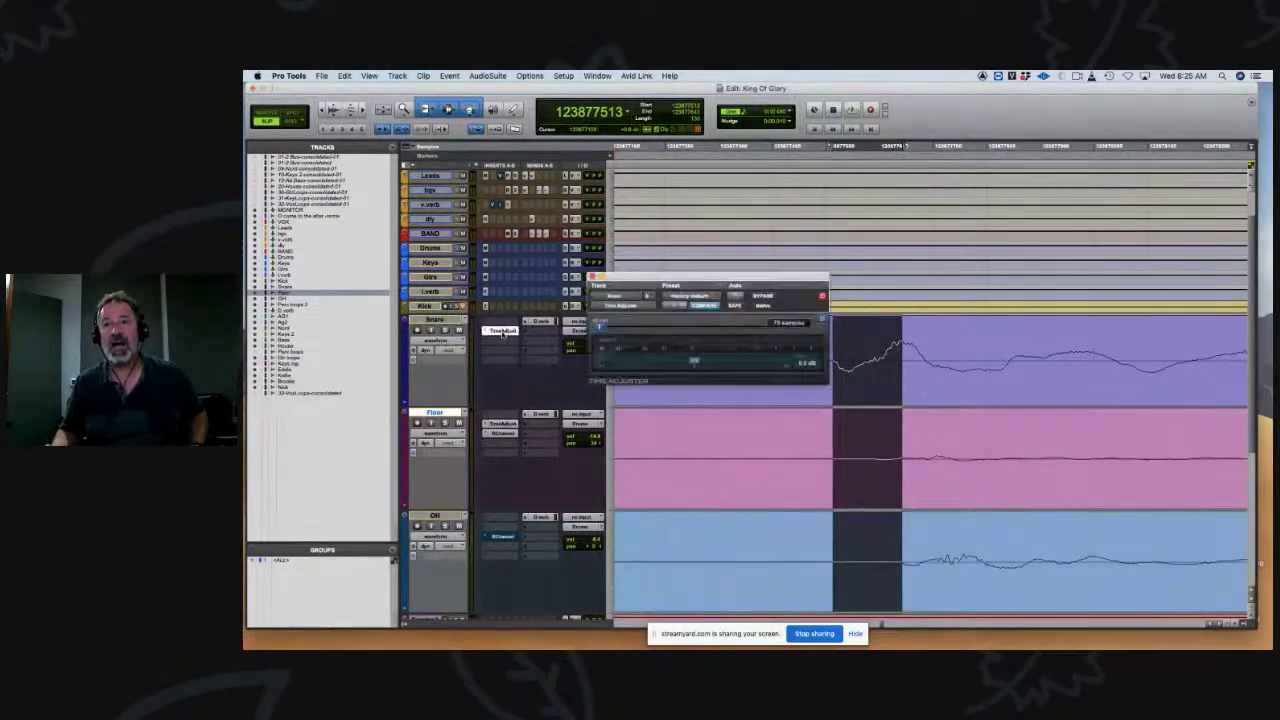
{"action": "left_click", "coordinate": [775, 323]}
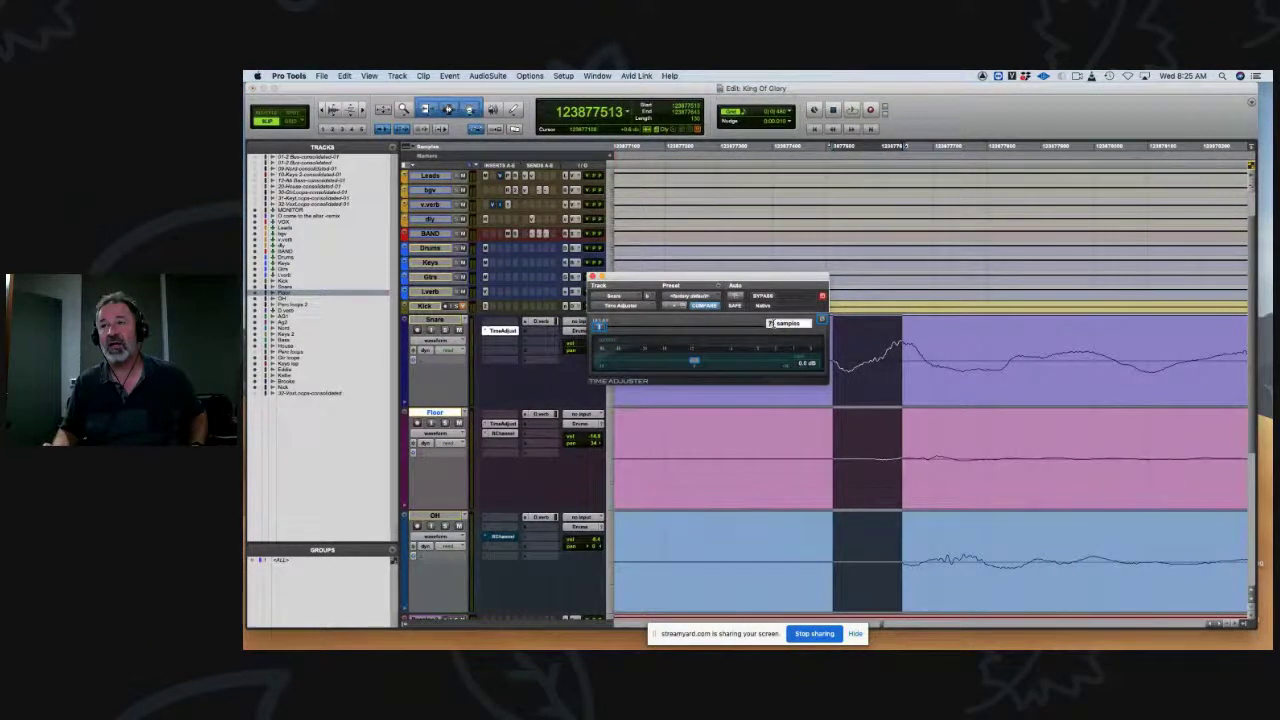
{"action": "type", "text": "130 samples"}
{"action": "key", "text": "Return"}
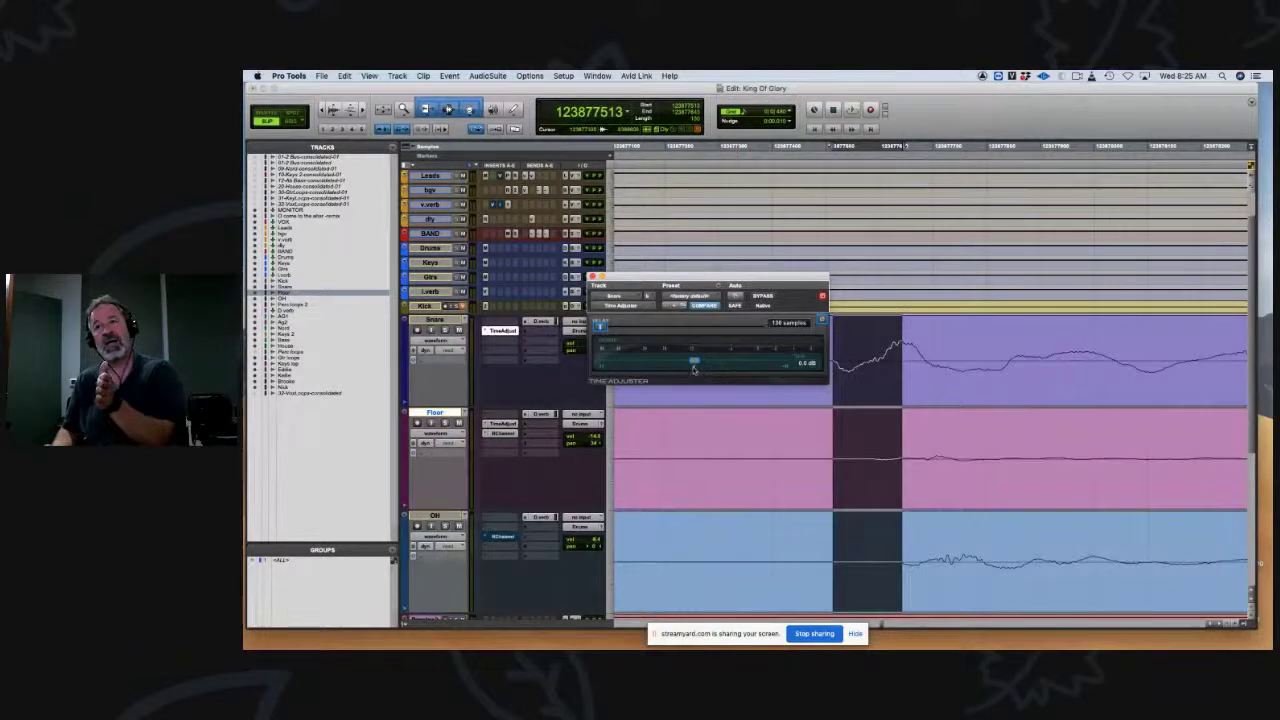
{"action": "left_click", "coordinate": [593, 276]}
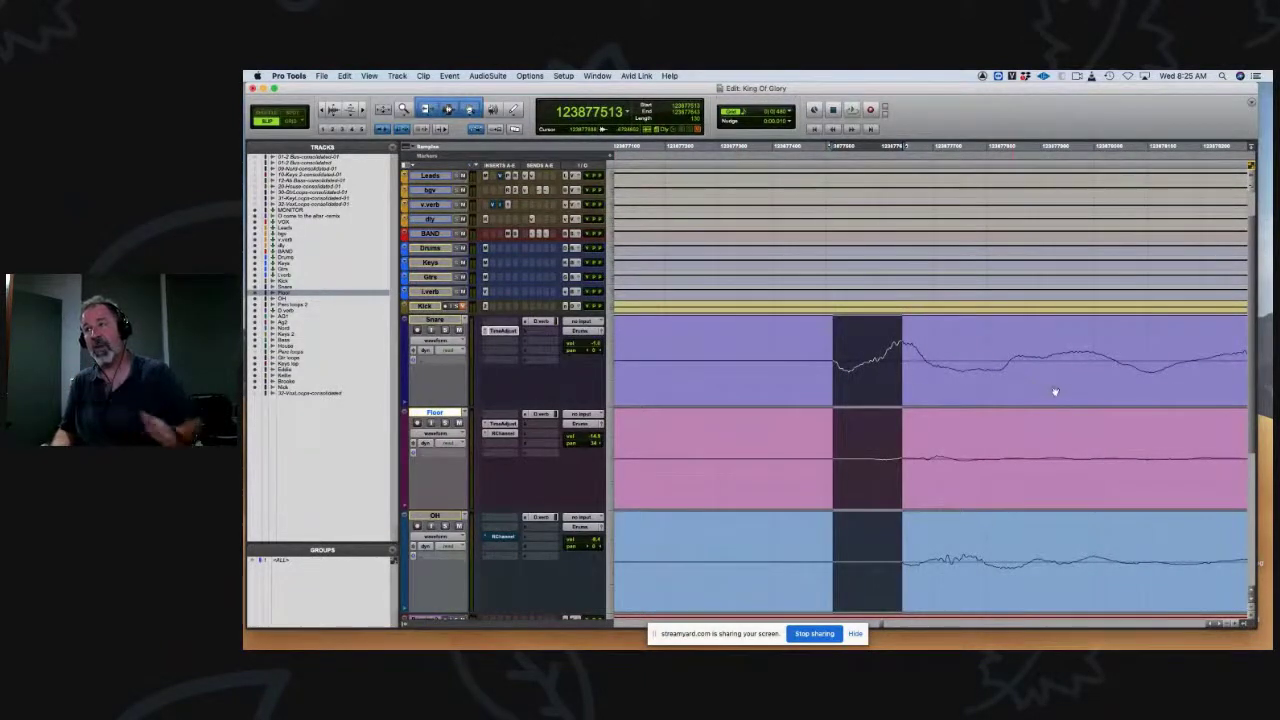
Step: Copy the Time Adjuster to the OH track ahead of its channel plug-in and set its delay to 4 samples
{"action": "left_click_drag", "start_coordinate": [1253, 390], "coordinate": [1255, 455]}
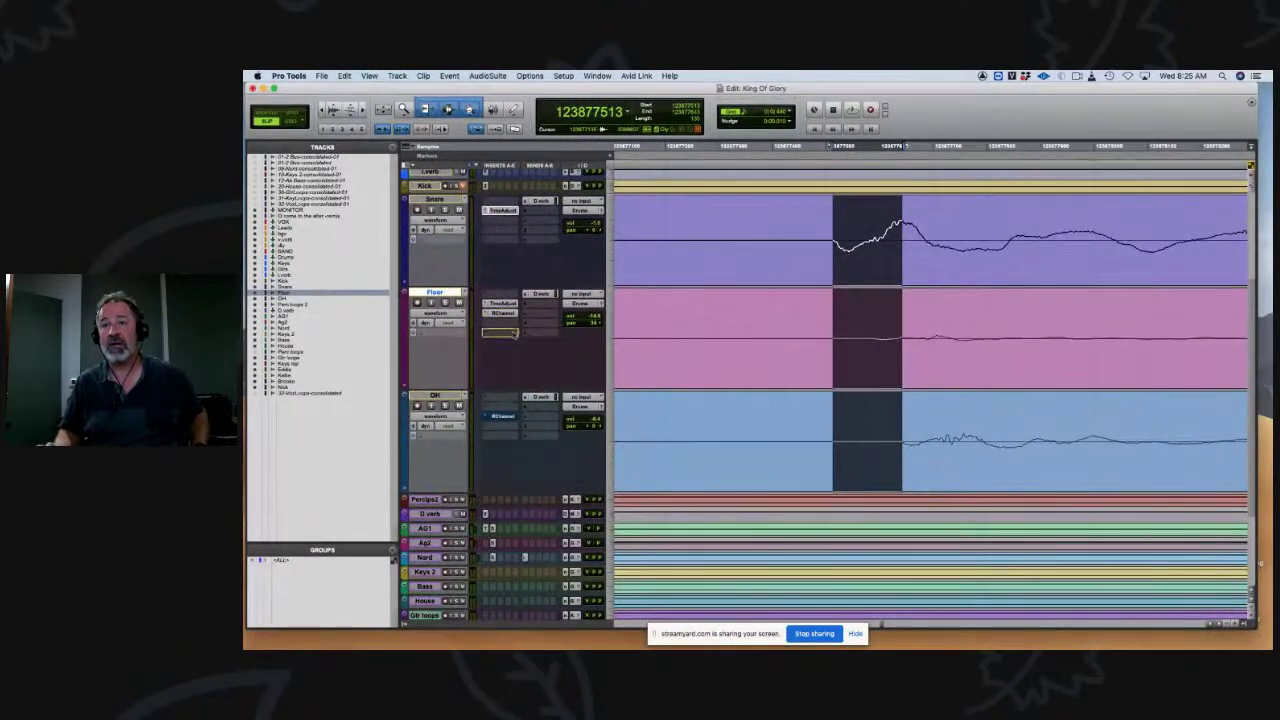
{"action": "left_click", "coordinate": [504, 404]}
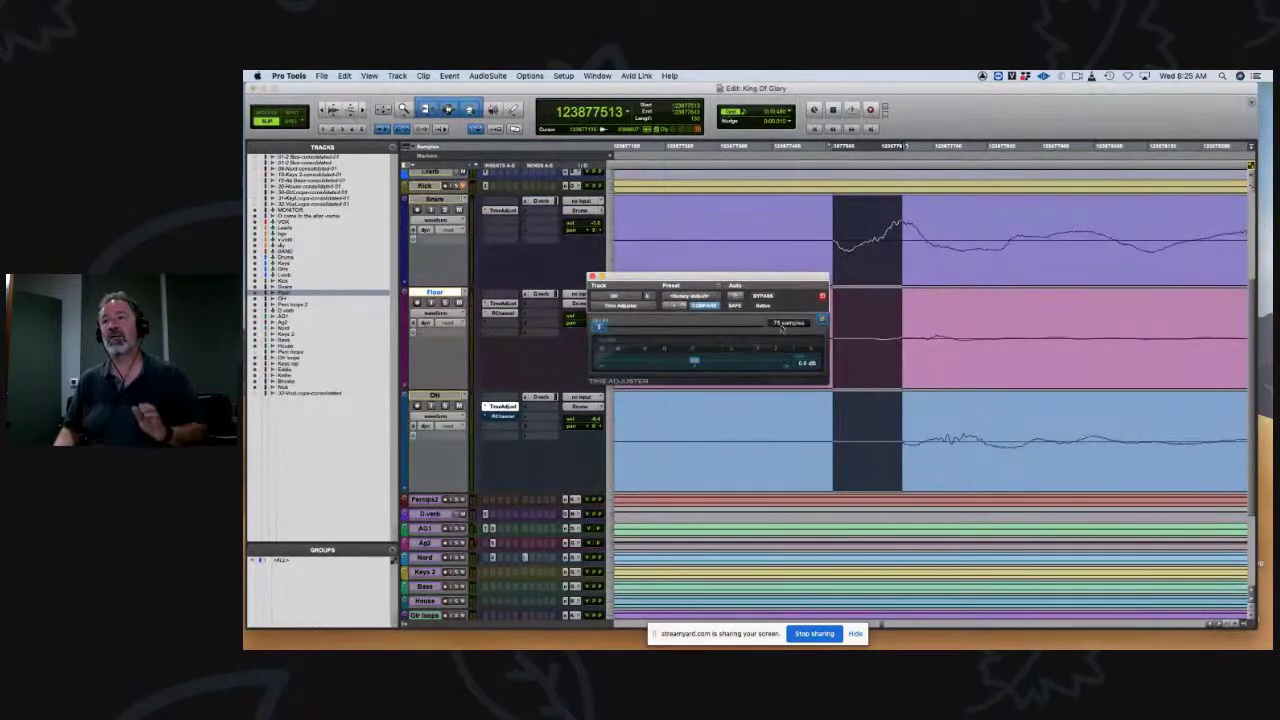
{"action": "left_click", "coordinate": [777, 323]}
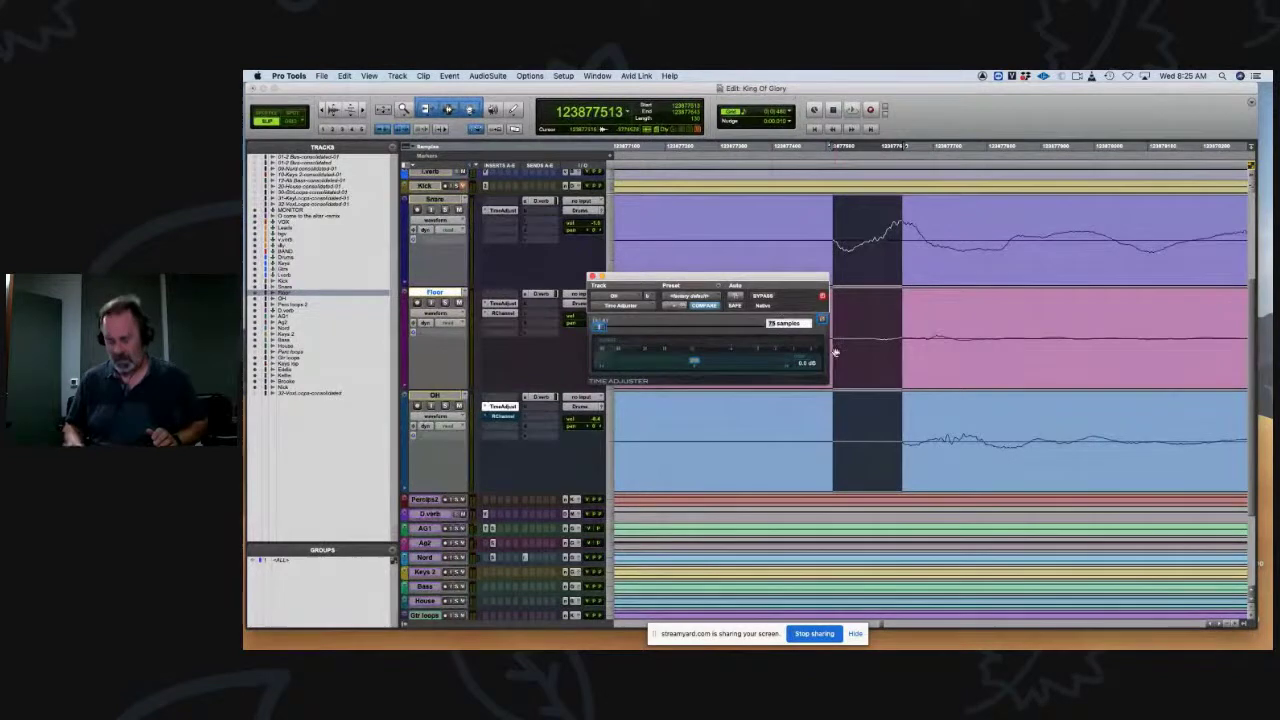
{"action": "type", "text": "4"}
{"action": "key", "text": "Return"}
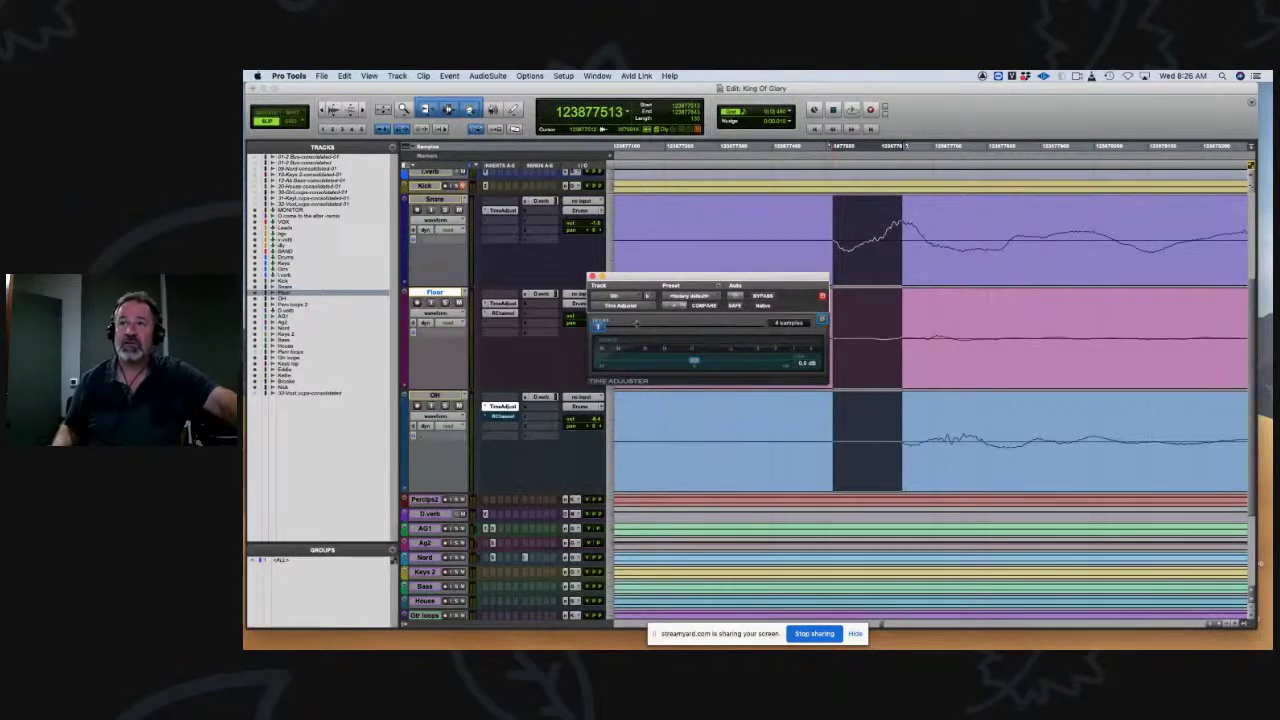
Step: Review the Floor and Snare delays, enlarge the Kick track and copy the Snare's Time Adjuster onto Kick ahead of Trigger 2
{"action": "left_click", "coordinate": [504, 303]}
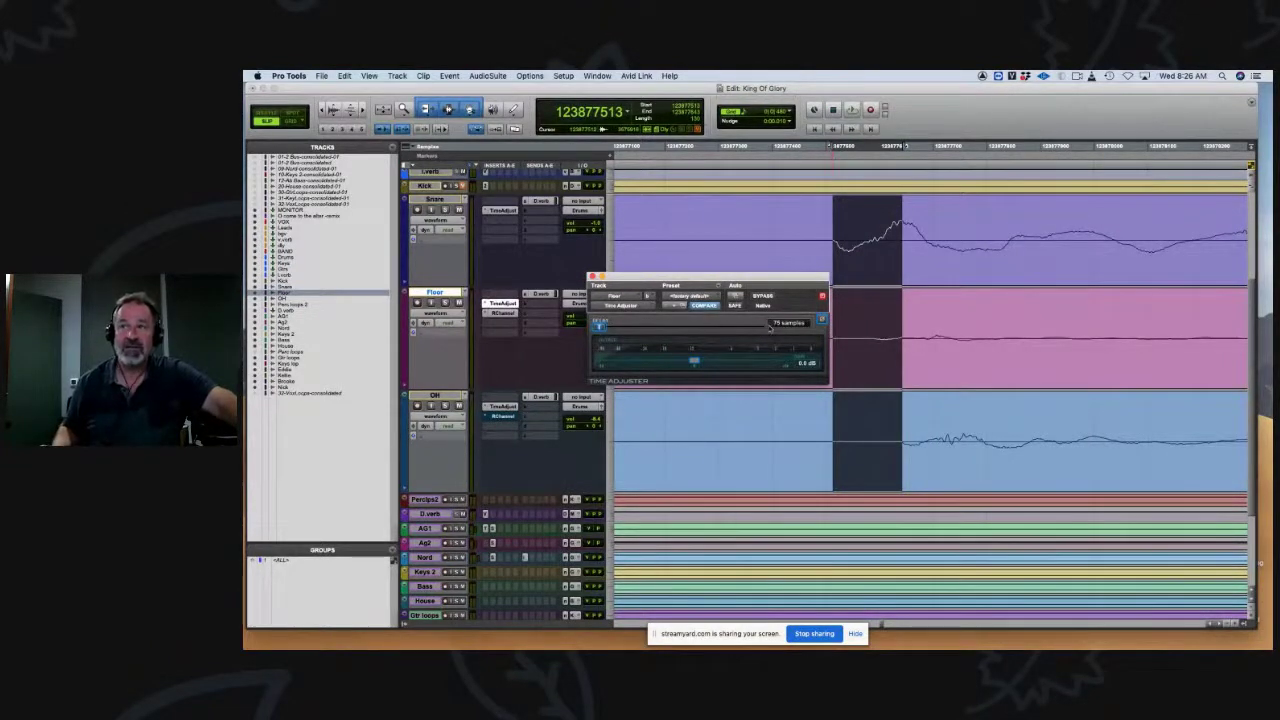
{"action": "left_click", "coordinate": [503, 210]}
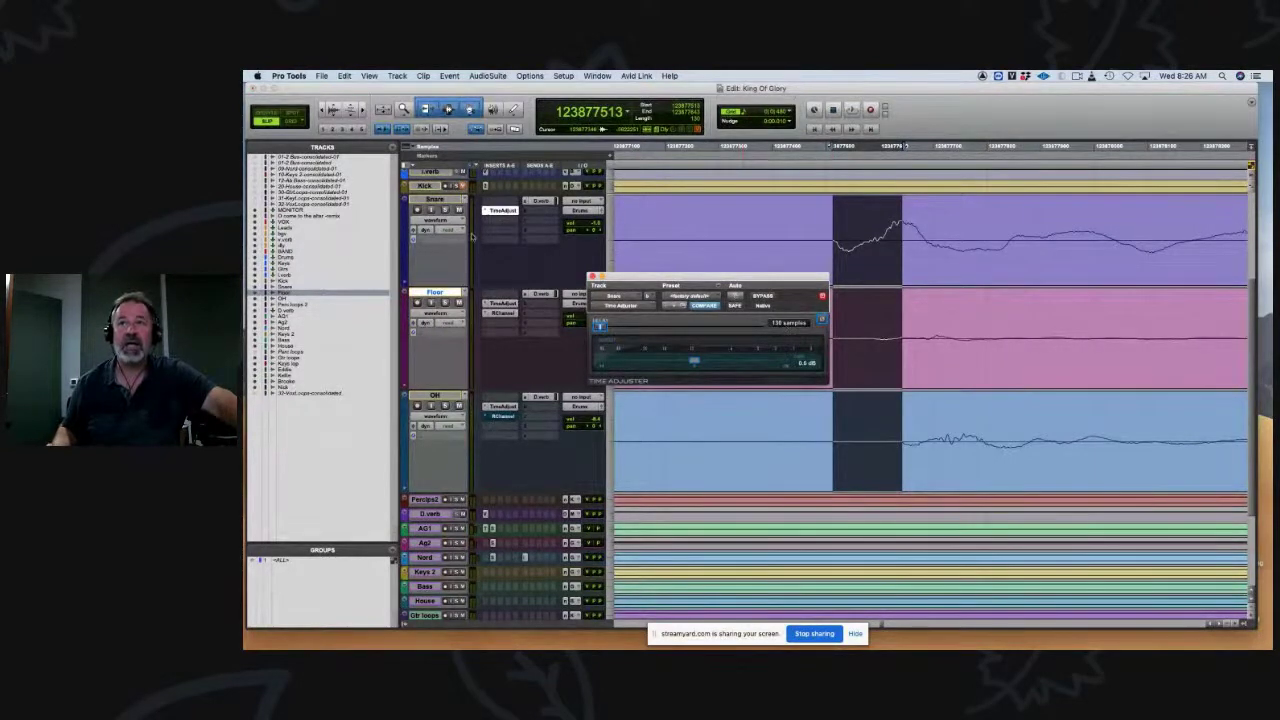
{"action": "scroll", "coordinate": [437, 225], "scroll_direction": "up", "scroll_amount": 2}
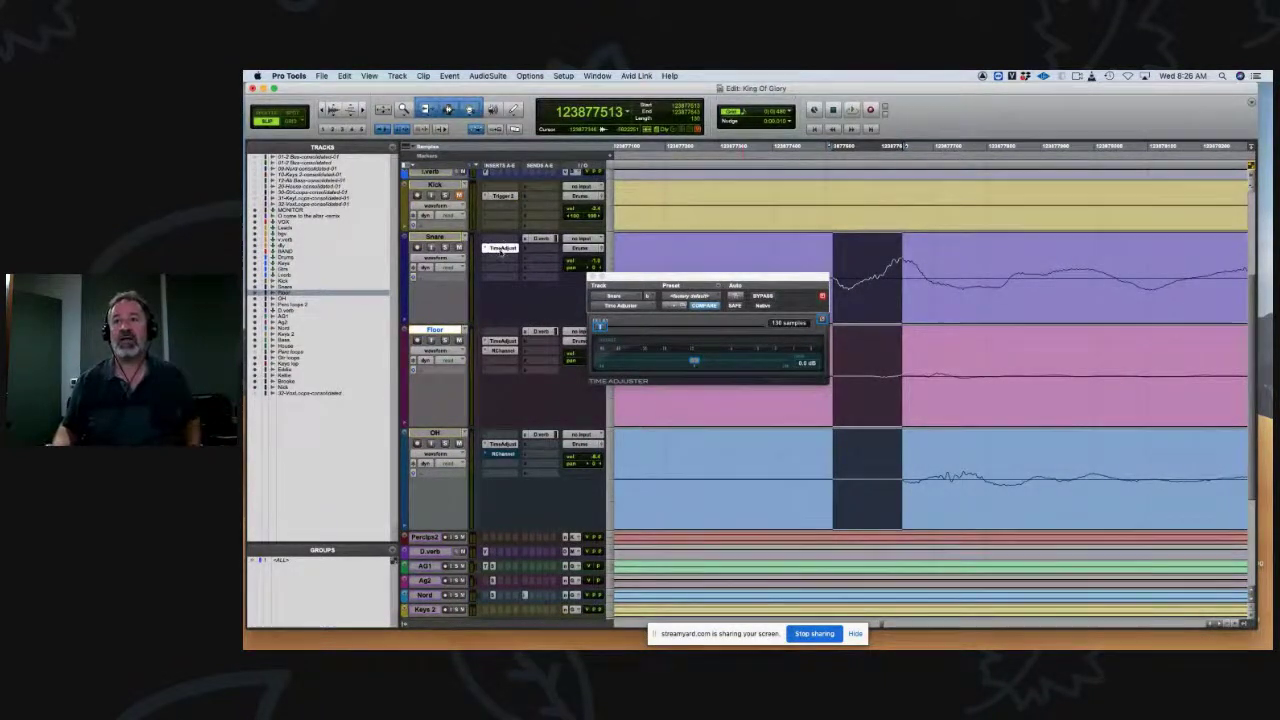
{"action": "left_click_drag", "start_coordinate": [501, 251], "coordinate": [496, 193]}
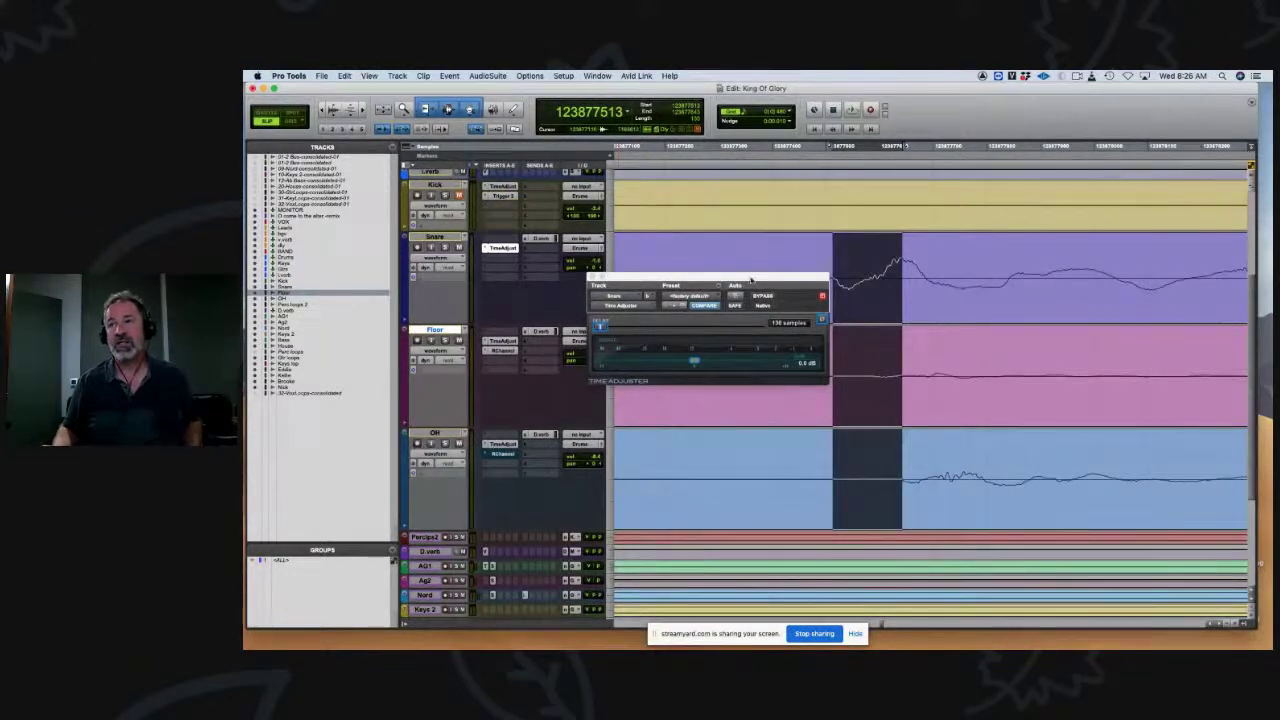
Step: Locate a clear kick hit in the song and magnify the Kick and OH waveforms around its onset
{"action": "key", "text": "space"}
{"action": "key", "text": "r"}
{"action": "key", "text": "r"}
{"action": "key", "text": "r"}
{"action": "key", "text": "r"}
{"action": "key", "text": "r"}
{"action": "key", "text": "r"}
{"action": "key", "text": "r"}
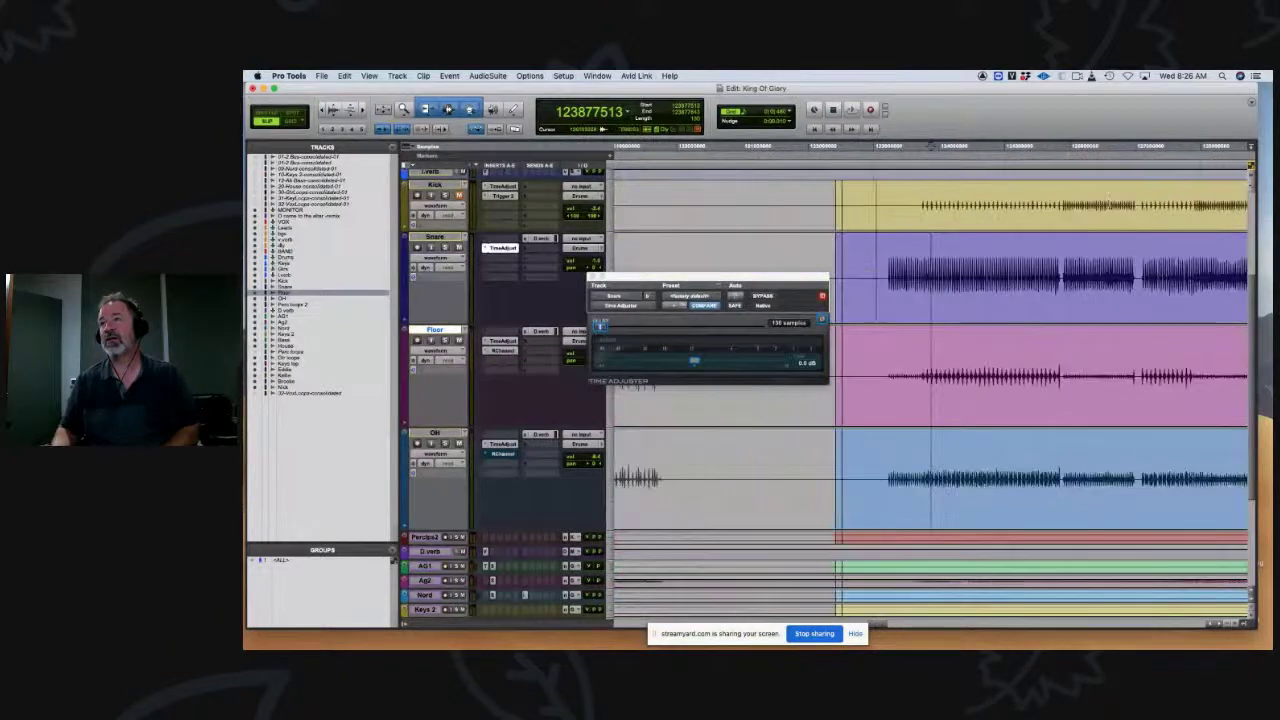
{"action": "key", "text": "t"}
{"action": "key", "text": "t"}
{"action": "key", "text": "t"}
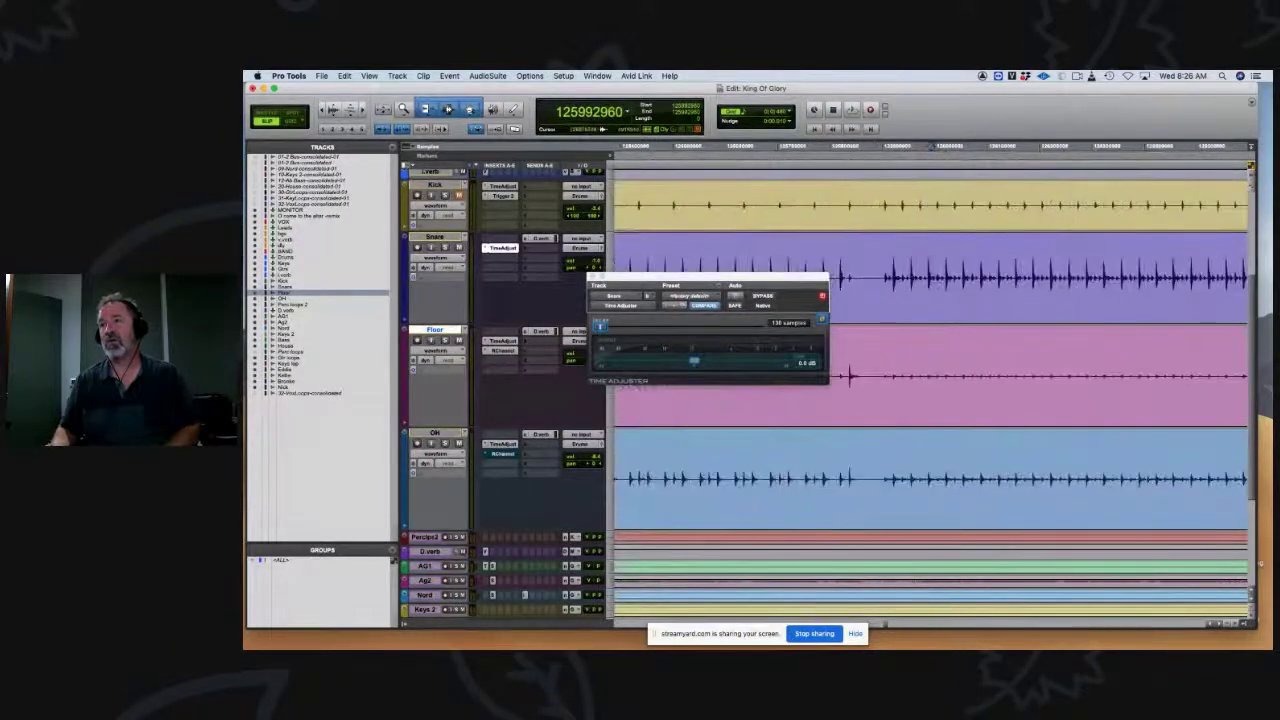
{"action": "key", "text": "t"}
{"action": "key", "text": "t"}
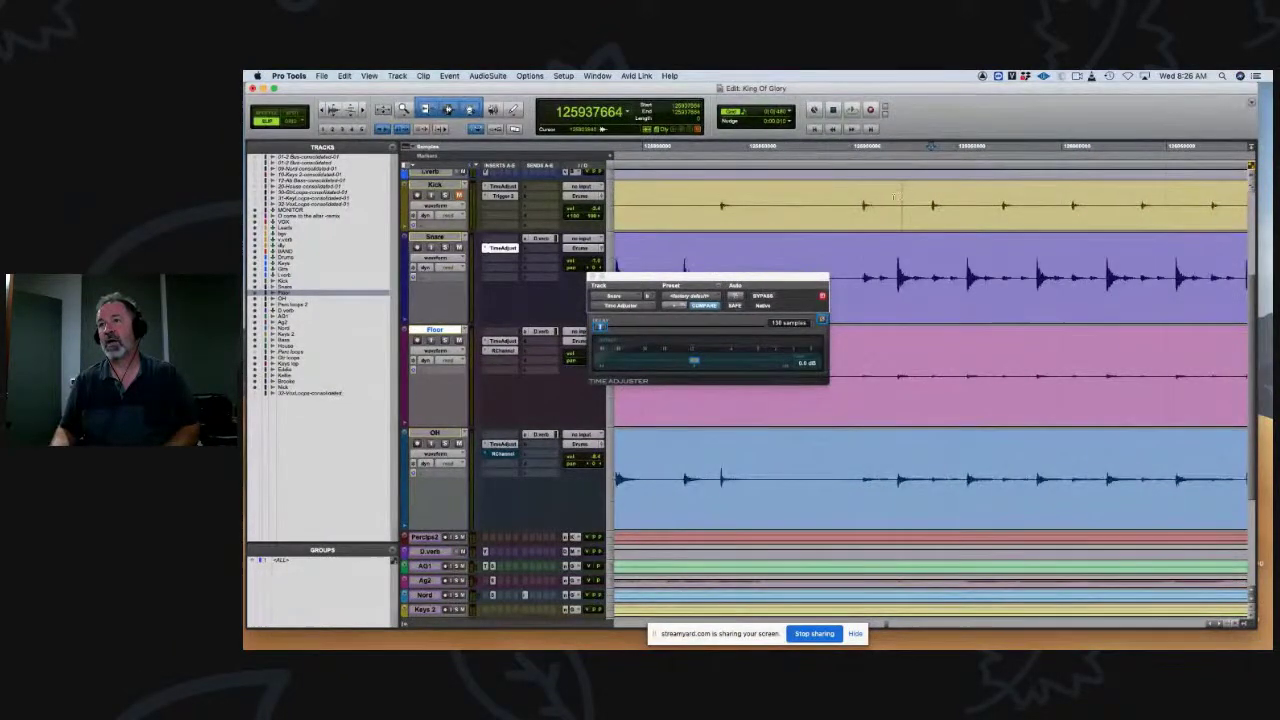
{"action": "key", "text": "t"}
{"action": "key", "text": "t"}
{"action": "key", "text": "t"}
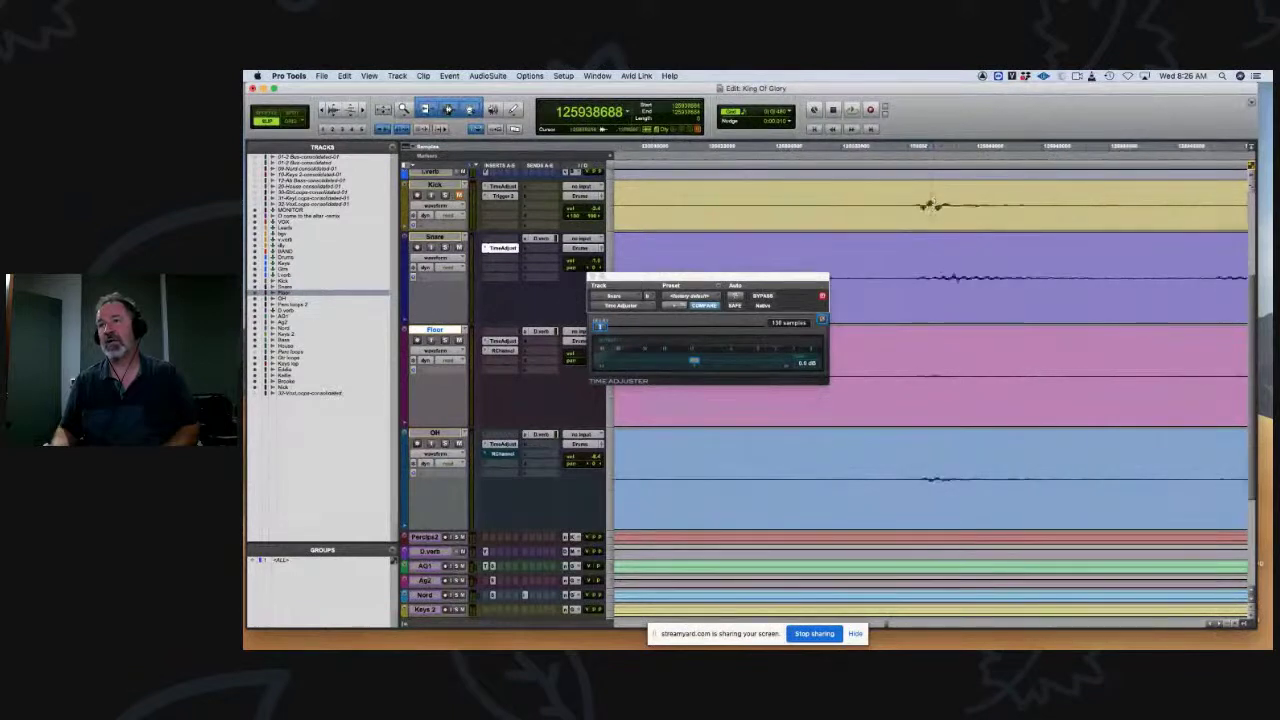
{"action": "key", "text": "super+alt+bracketright"}
{"action": "key", "text": "super+alt+bracketright"}
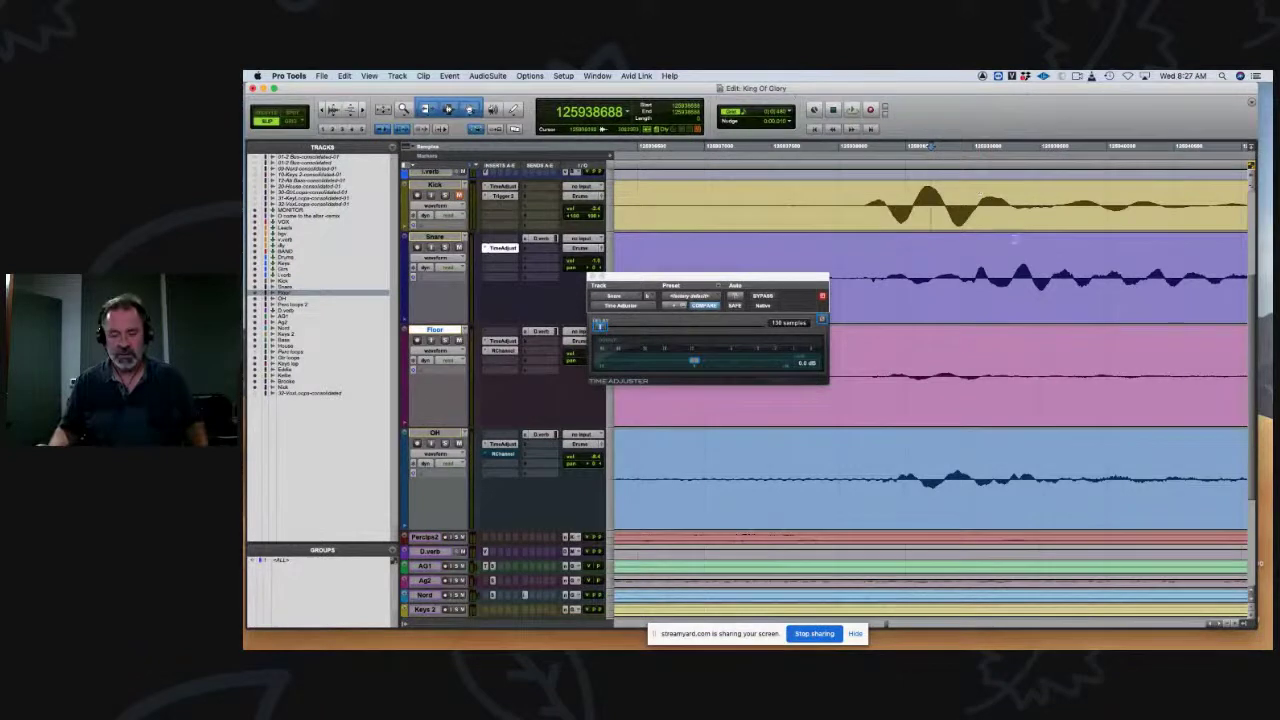
Step: Measure the offset in samples between the kick hit's onset on the Kick track and its arrival on OH
{"action": "left_click_drag", "start_coordinate": [862, 205], "coordinate": [913, 440]}
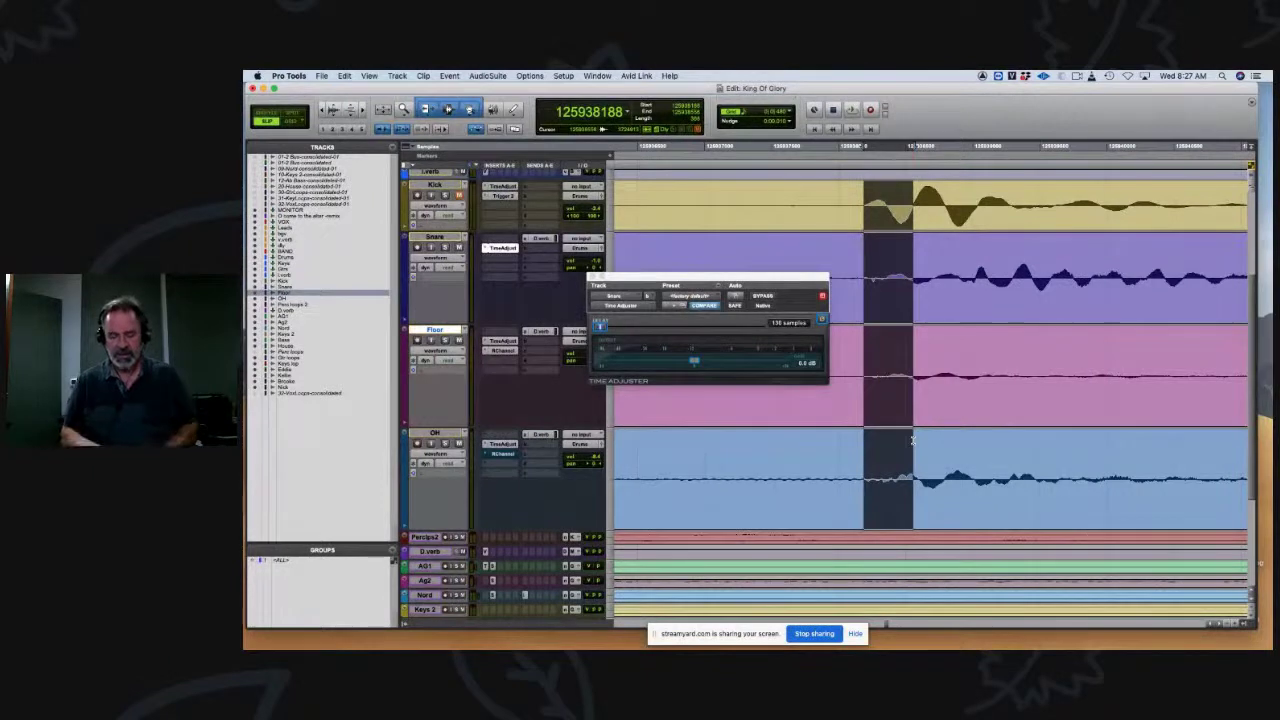
{"action": "key", "text": "super+alt+bracketright"}
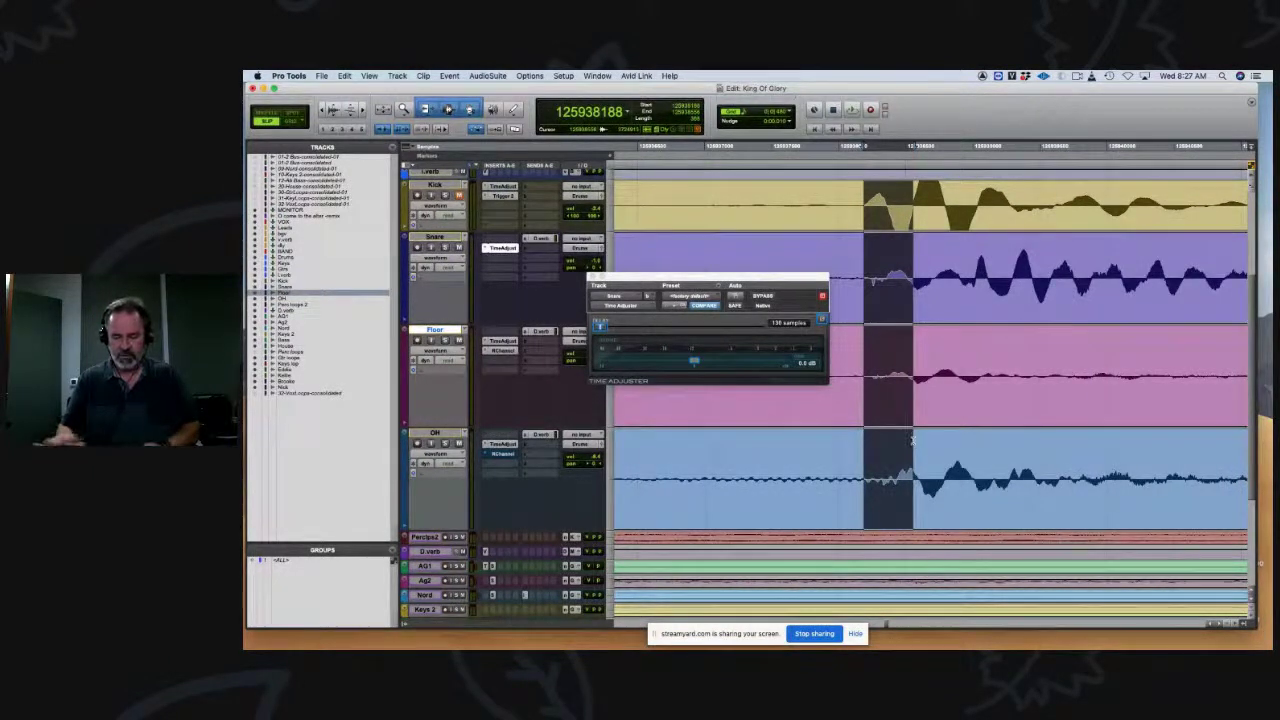
{"action": "key", "text": "super+bracketright"}
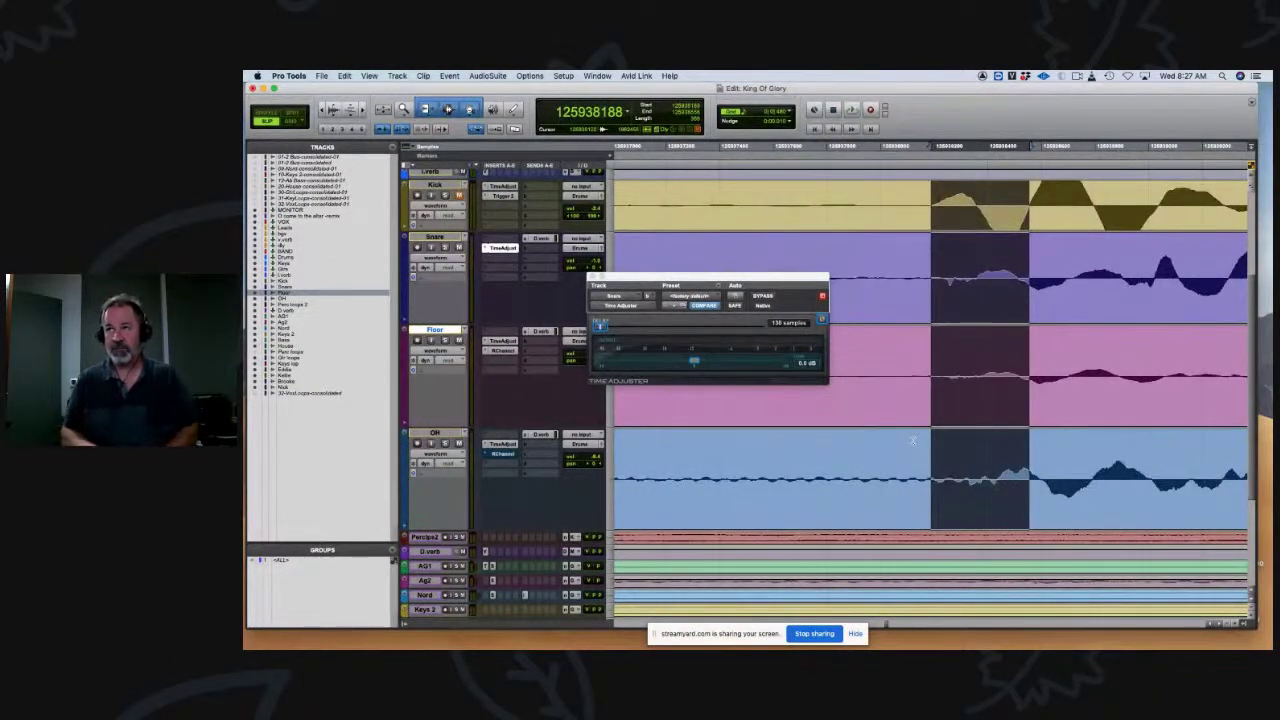
{"action": "key", "text": "super+alt+bracketright"}
{"action": "key", "text": "super+alt+bracketright"}
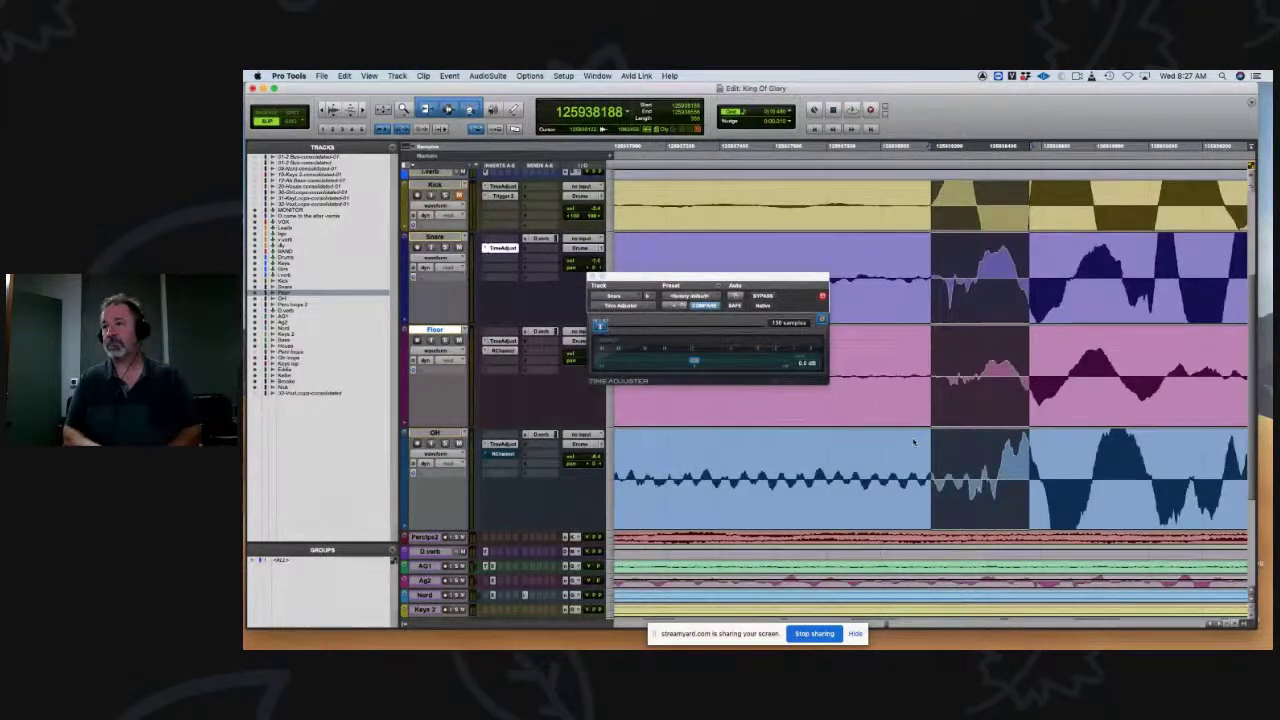
{"action": "key", "text": "super+alt+bracketleft"}
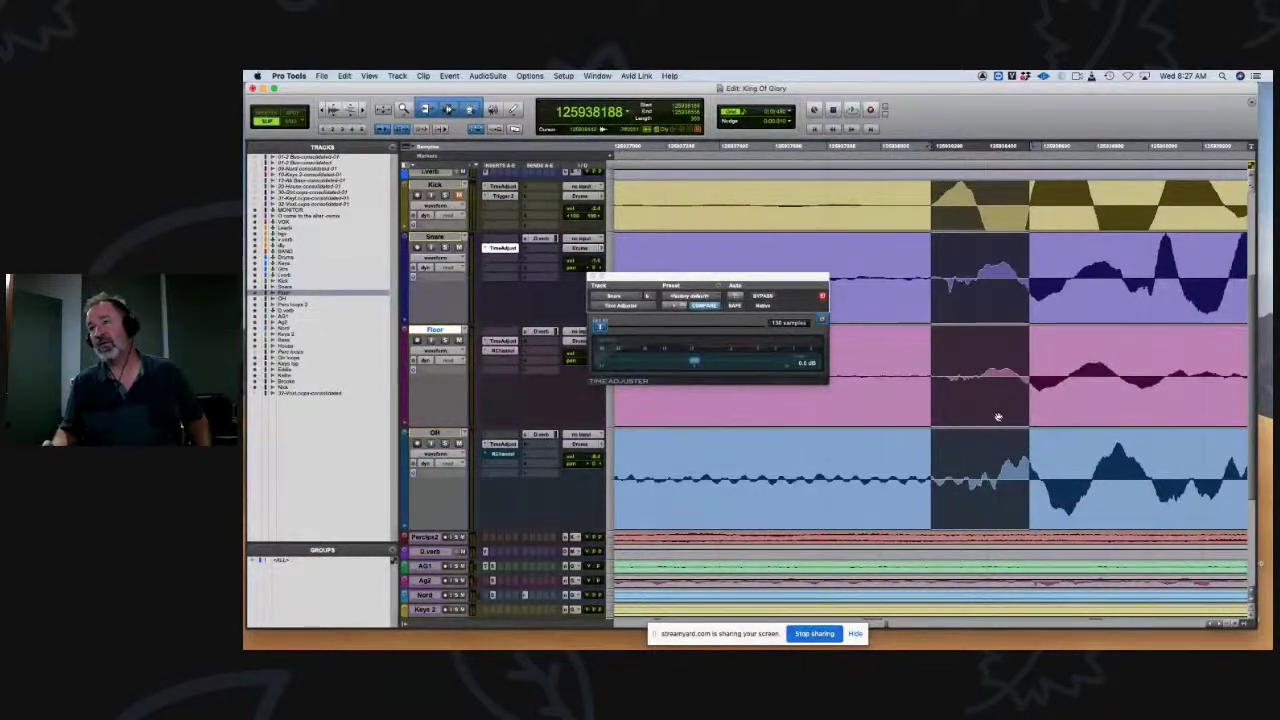
{"action": "left_click_drag", "start_coordinate": [997, 478], "coordinate": [930, 196]}
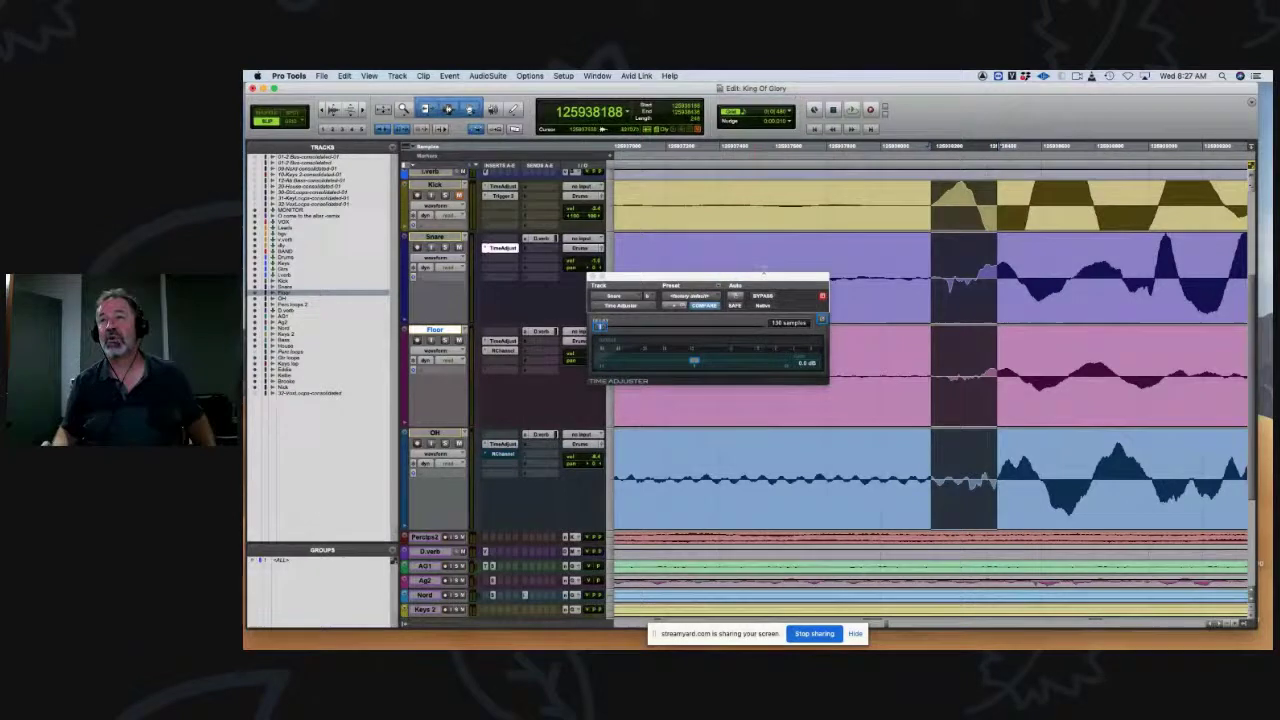
Step: Set the delay in the open Time Adjuster to 248 samples and close the plug-in
{"action": "left_click", "coordinate": [786, 323]}
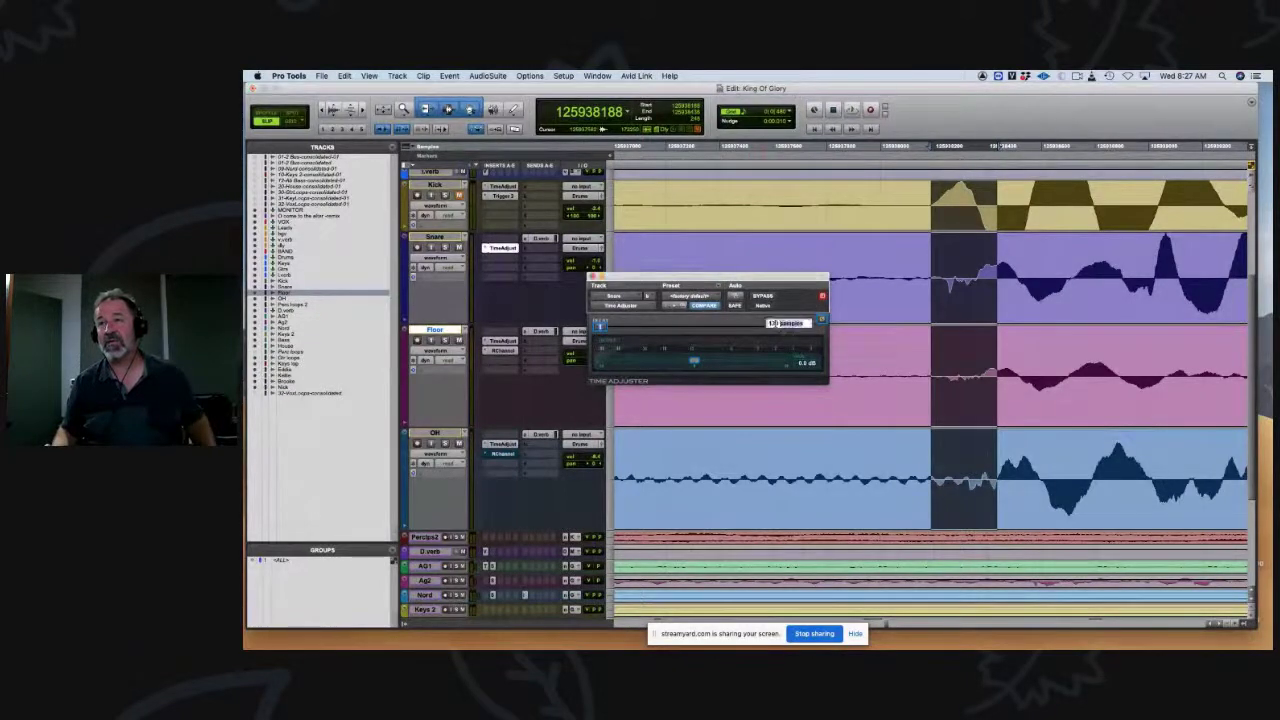
{"action": "type", "text": "248"}
{"action": "key", "text": "Return"}
{"action": "left_click", "coordinate": [822, 296]}
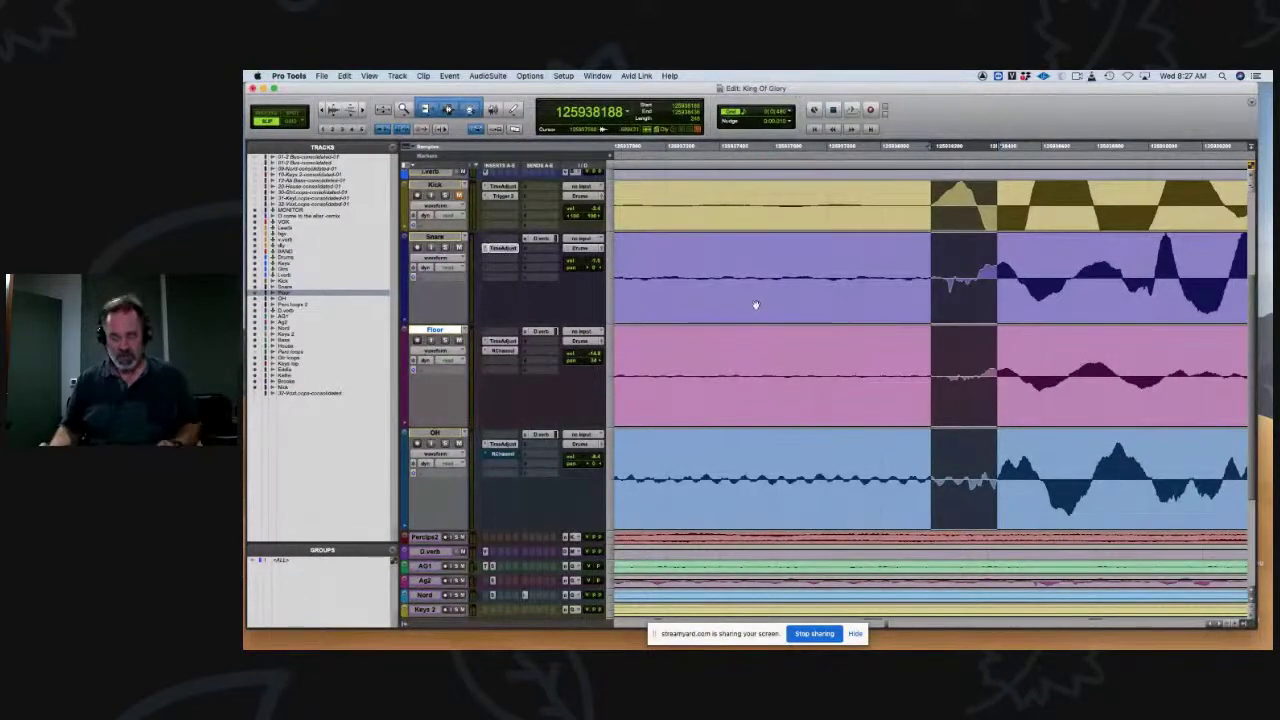
Step: Reduce all tracks to a compact height so the whole session fits in the Edit window
{"action": "key", "text": "r"}
{"action": "key", "text": "r"}
{"action": "key", "text": "r"}
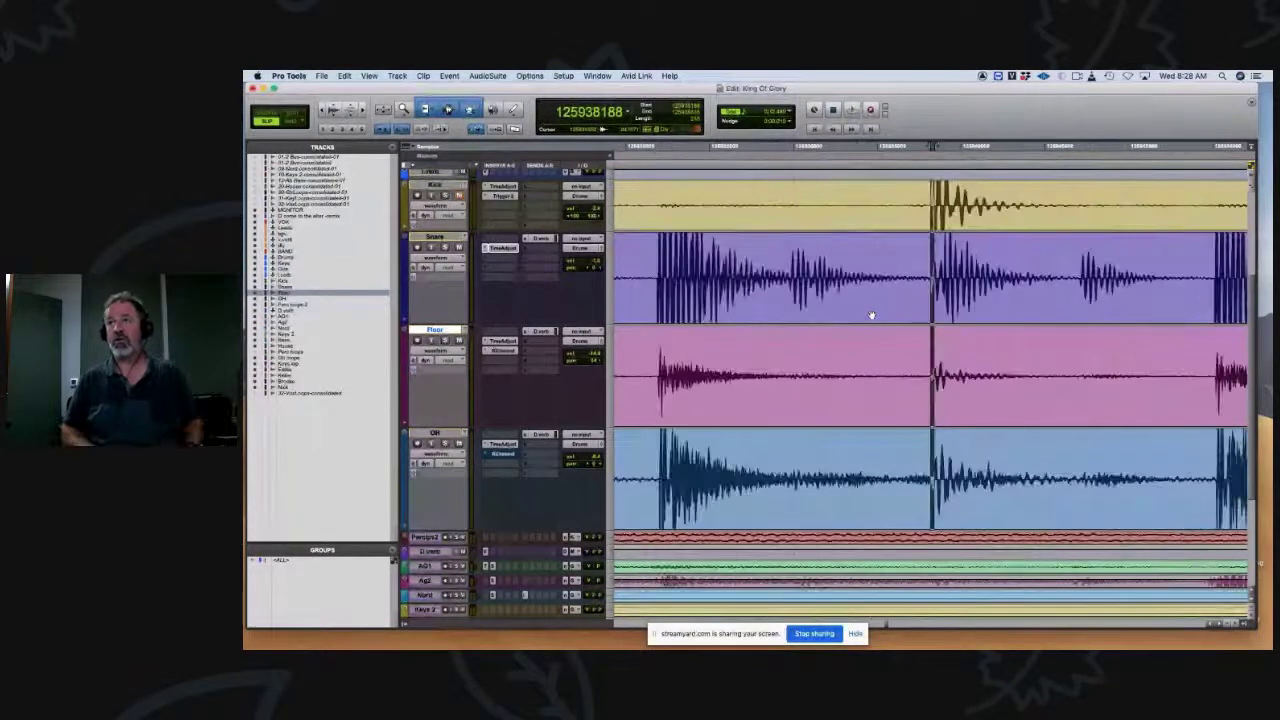
{"action": "key", "text": "ctrl+alt+super+Down"}
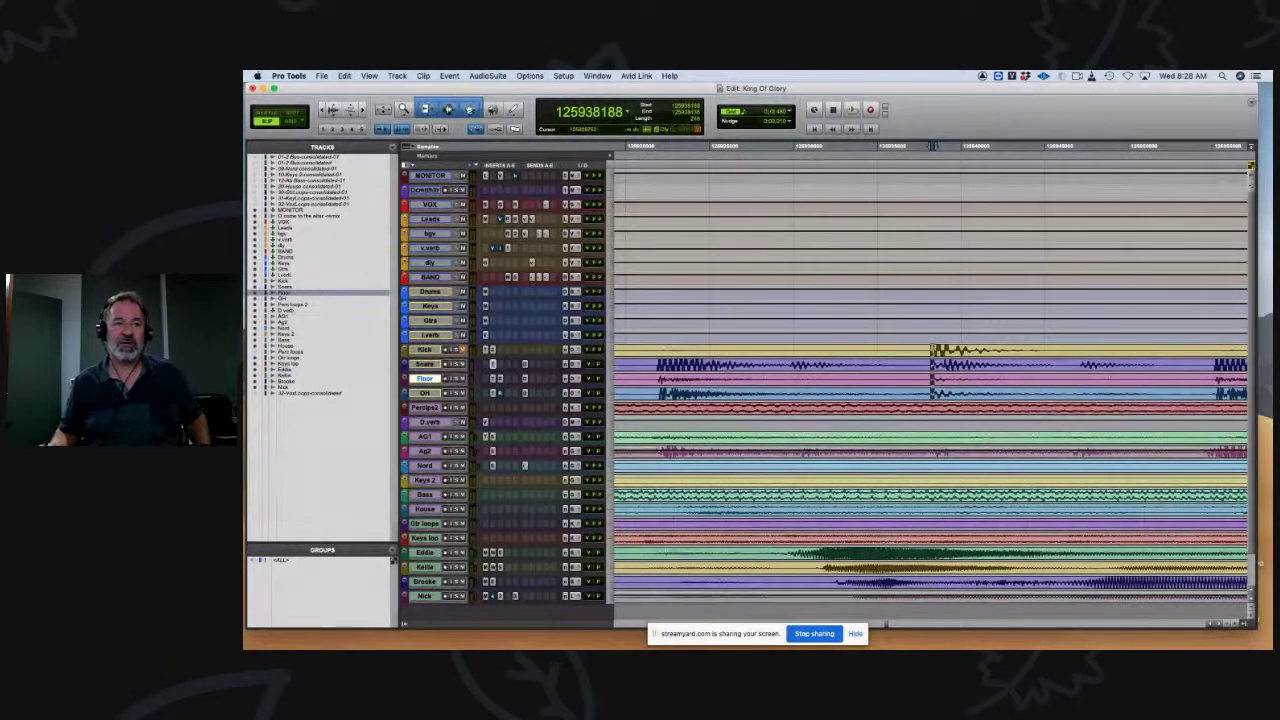
{"action": "key", "text": "super+Tab"}
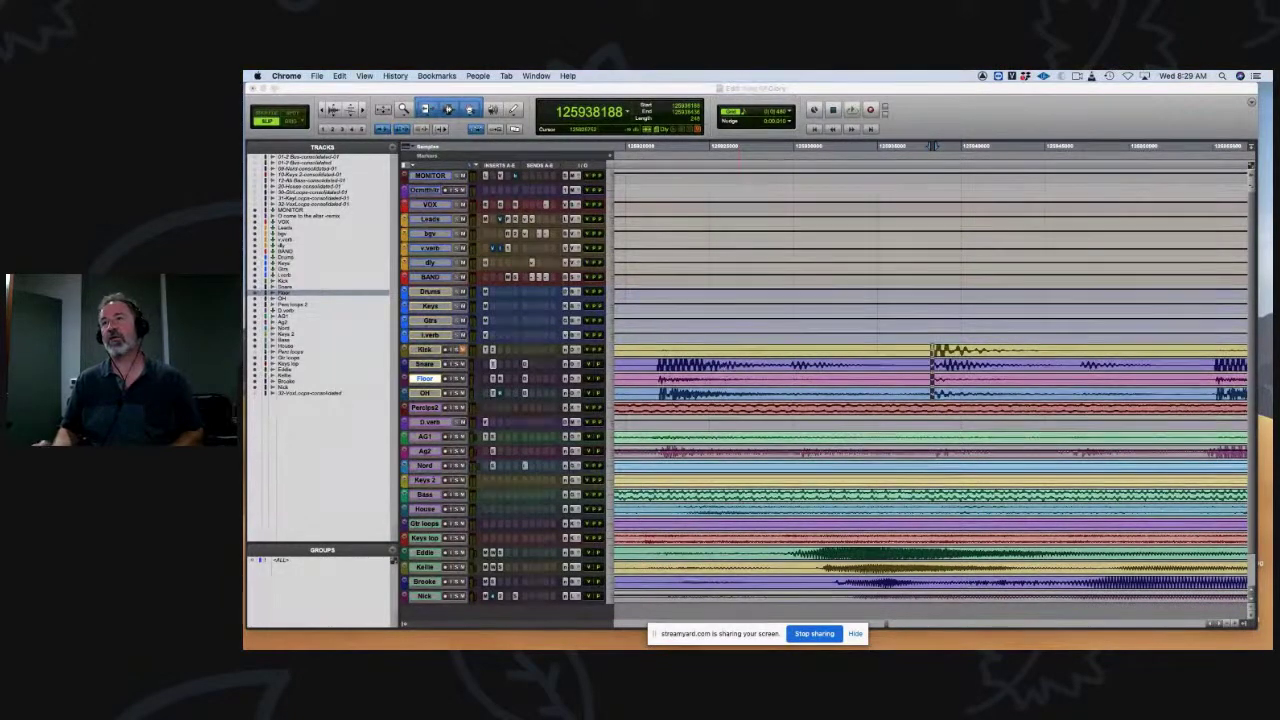
{"action": "left_click", "coordinate": [688, 94]}
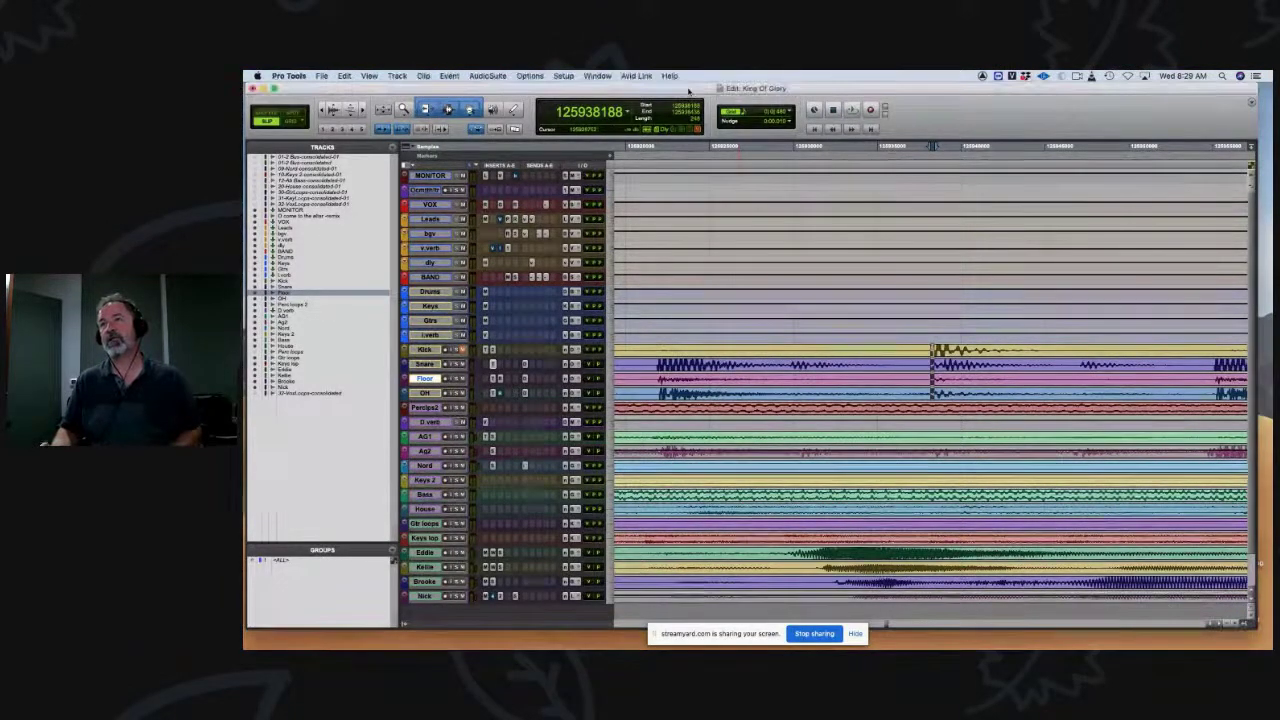
Step: Audition the time-aligned mix from the first dense drum section and from near the song's opening, stopping playback after each
{"action": "key", "text": "r"}
{"action": "key", "text": "r"}
{"action": "key", "text": "r"}
{"action": "key", "text": "r"}
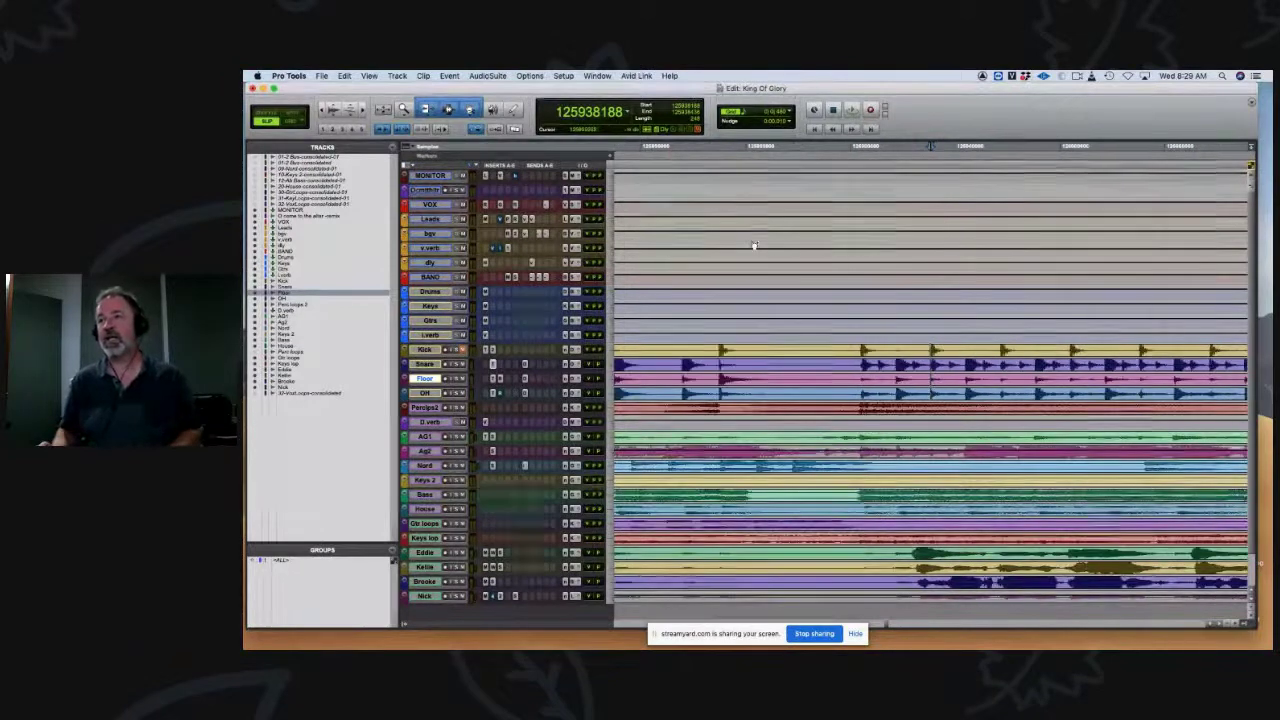
{"action": "left_click", "coordinate": [925, 146]}
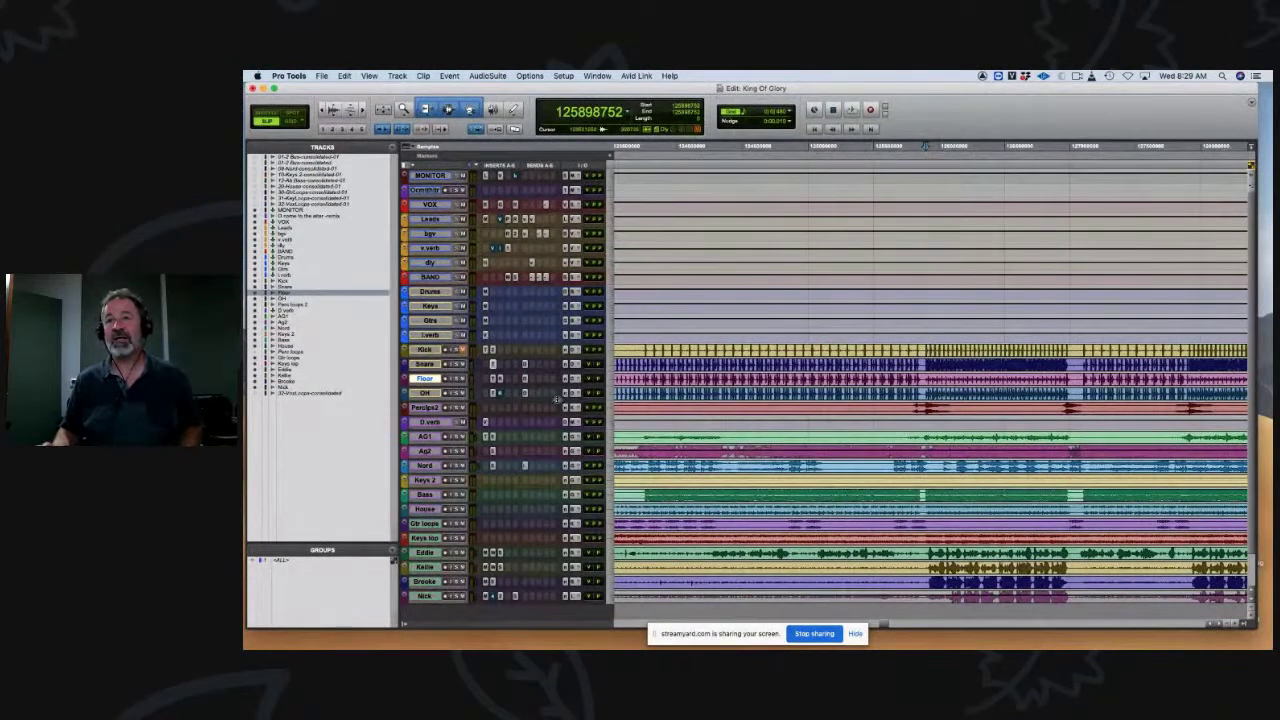
{"action": "key", "text": "space"}
{"action": "key", "text": "space"}
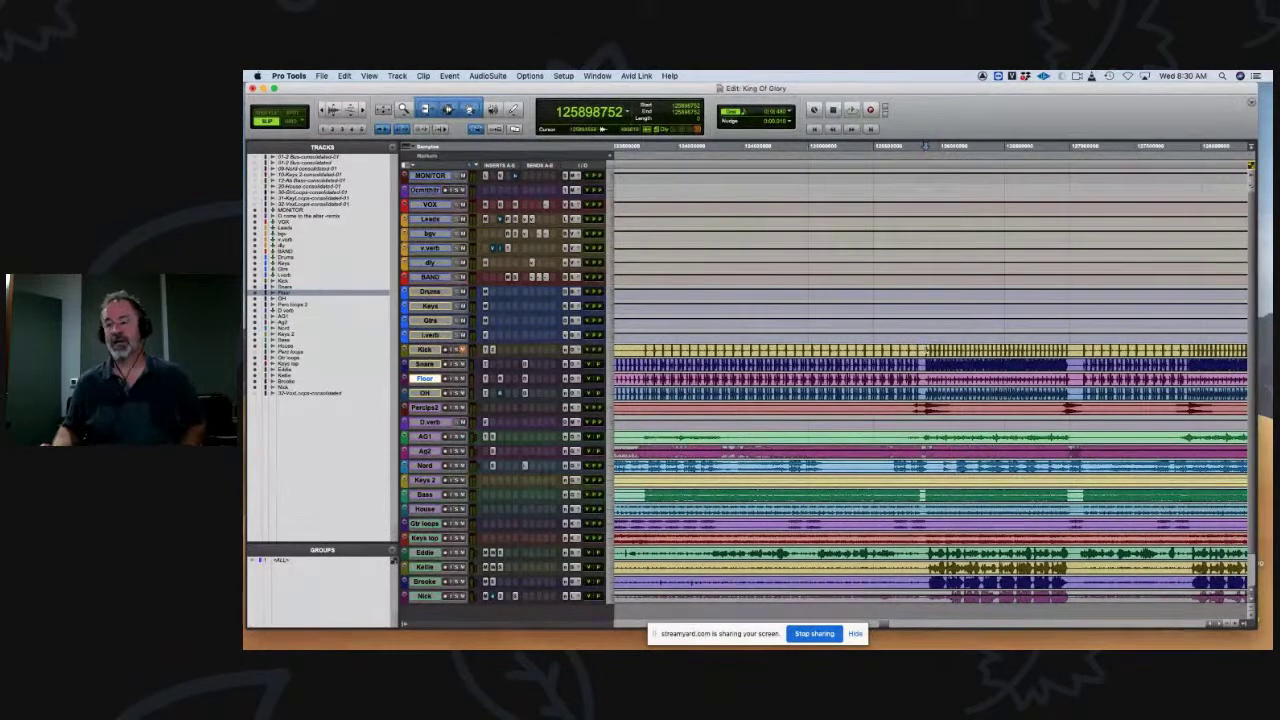
{"action": "scroll", "coordinate": [925, 400], "scroll_direction": "left", "scroll_amount": 10}
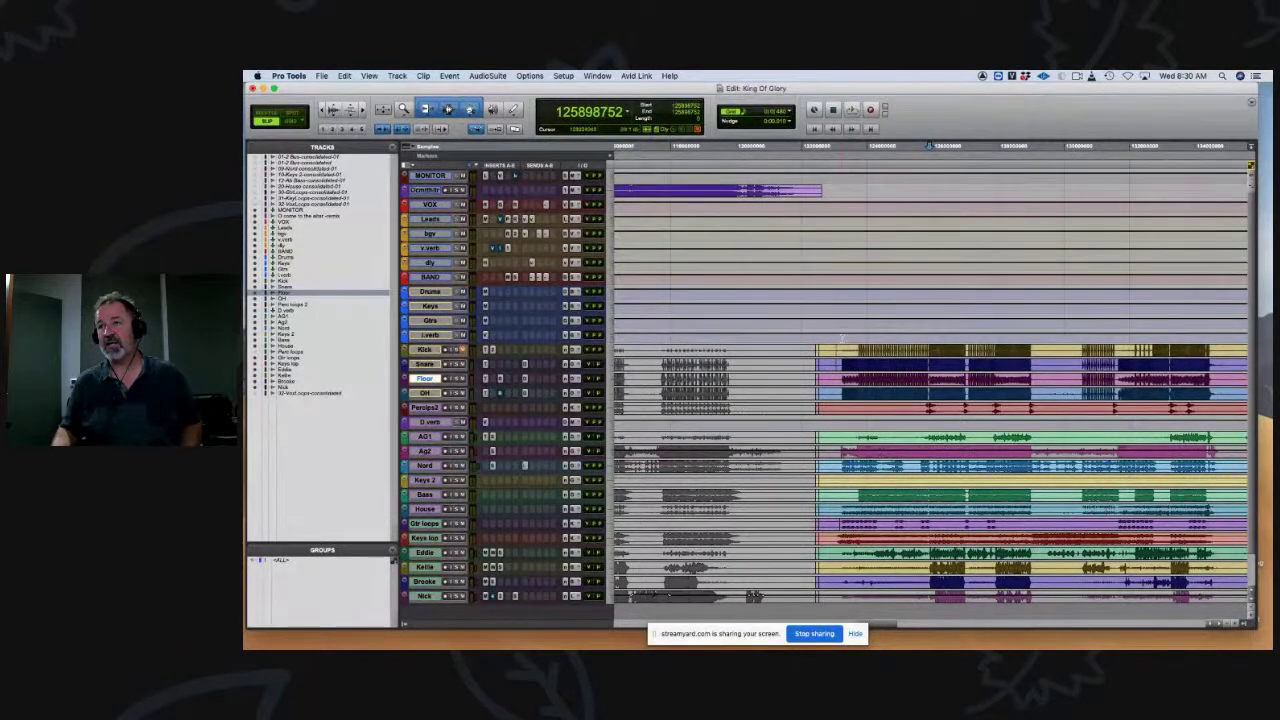
{"action": "key", "text": "space"}
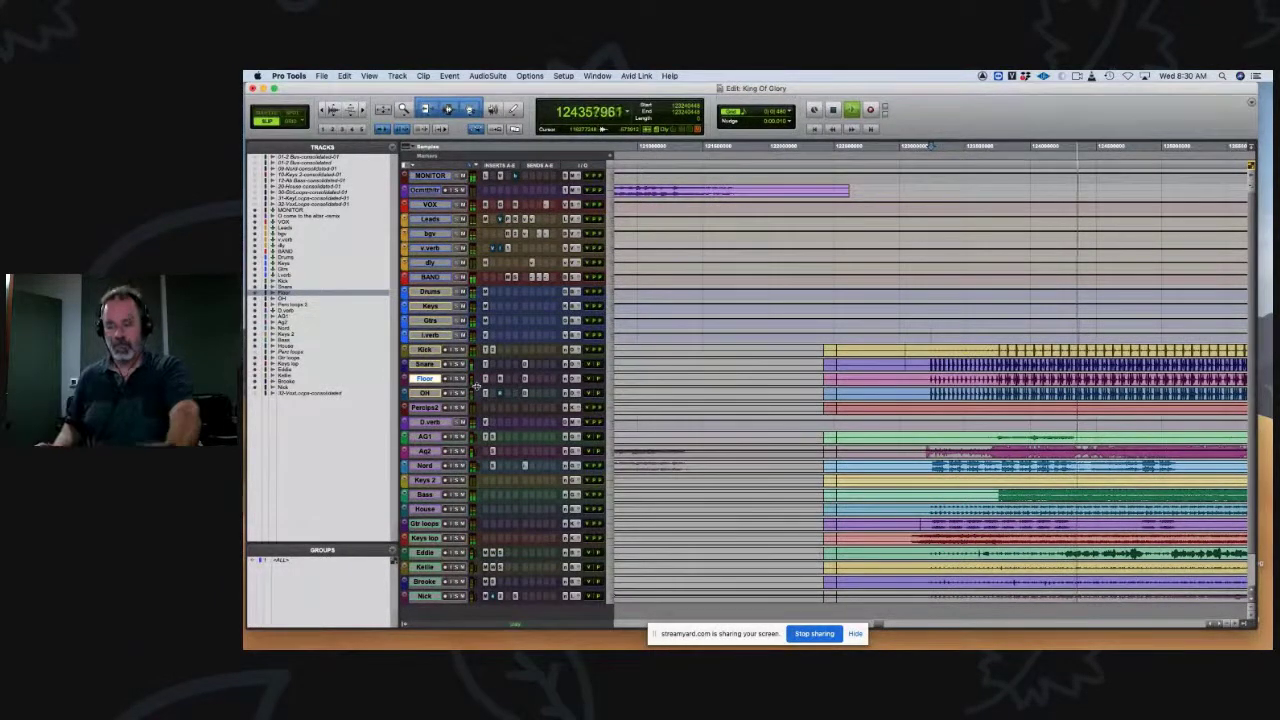
{"action": "key", "text": "space"}
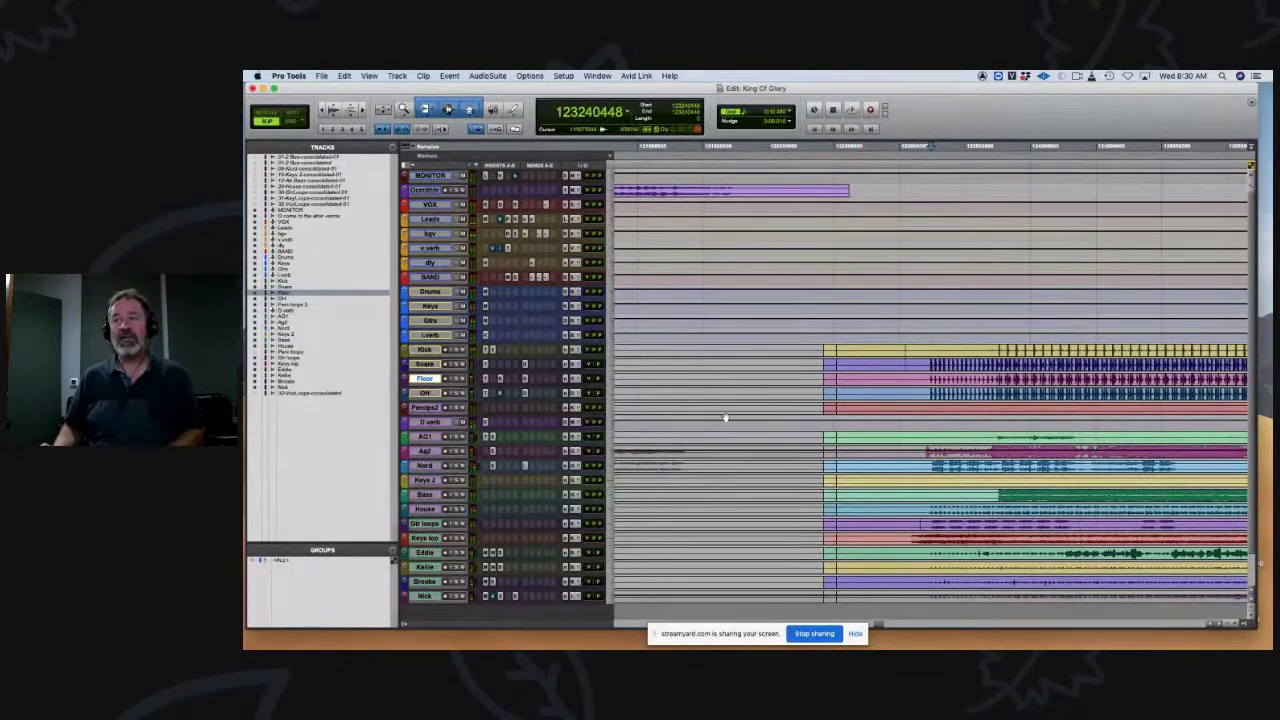
Step: Examine the vocal tracks by selecting their first loud passage and extending the selection back over the preceding verse
{"action": "scroll", "coordinate": [898, 437], "scroll_direction": "left", "scroll_amount": 2}
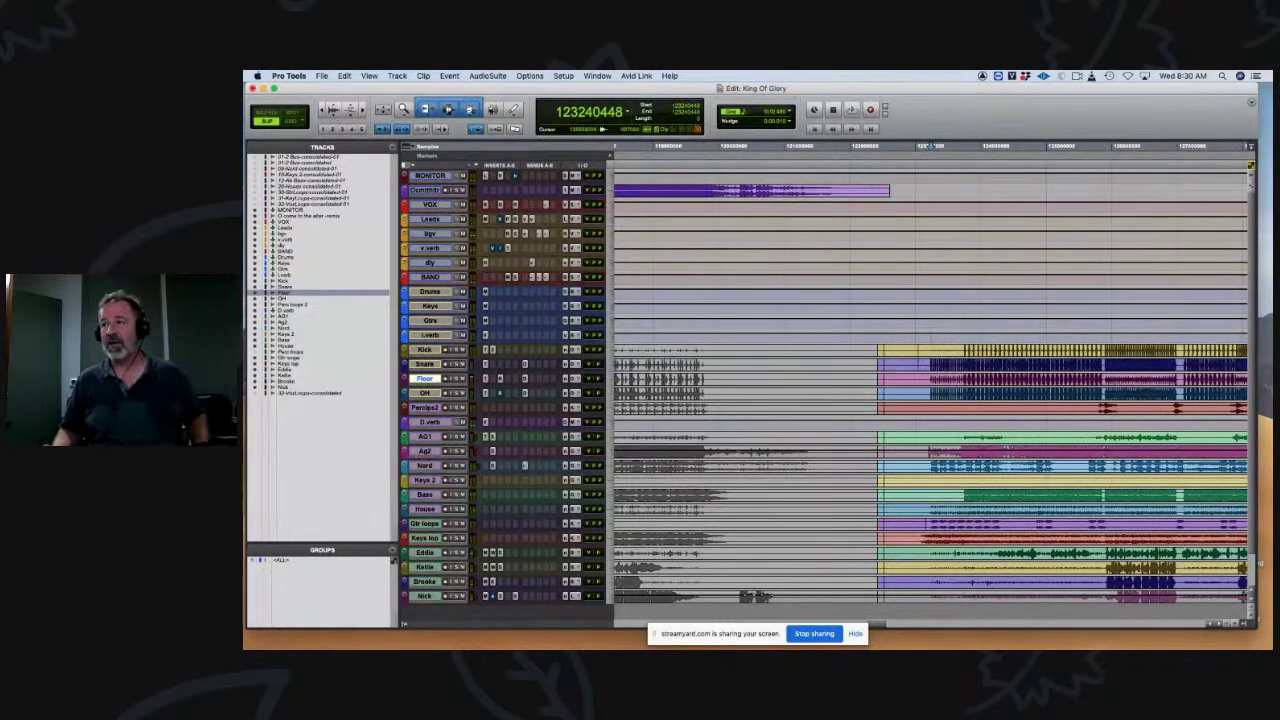
{"action": "scroll", "coordinate": [1170, 578], "scroll_direction": "down", "scroll_amount": 3}
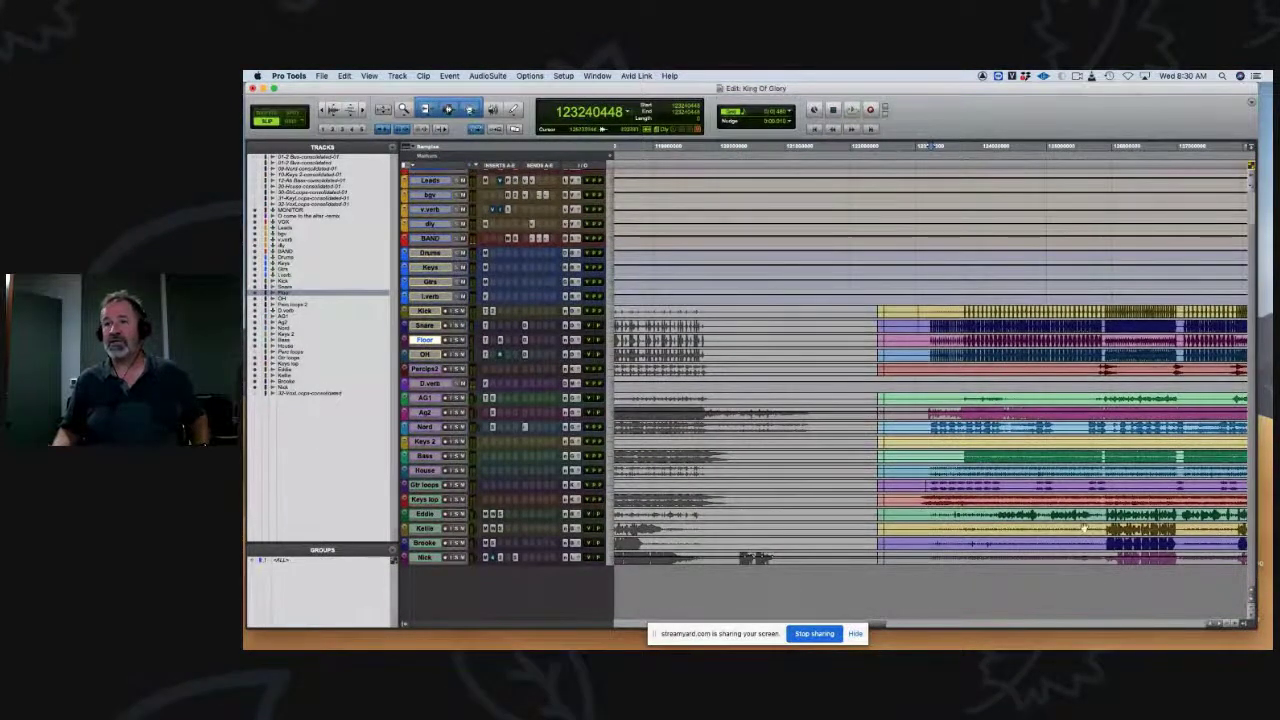
{"action": "left_click_drag", "start_coordinate": [1105, 528], "coordinate": [1172, 573]}
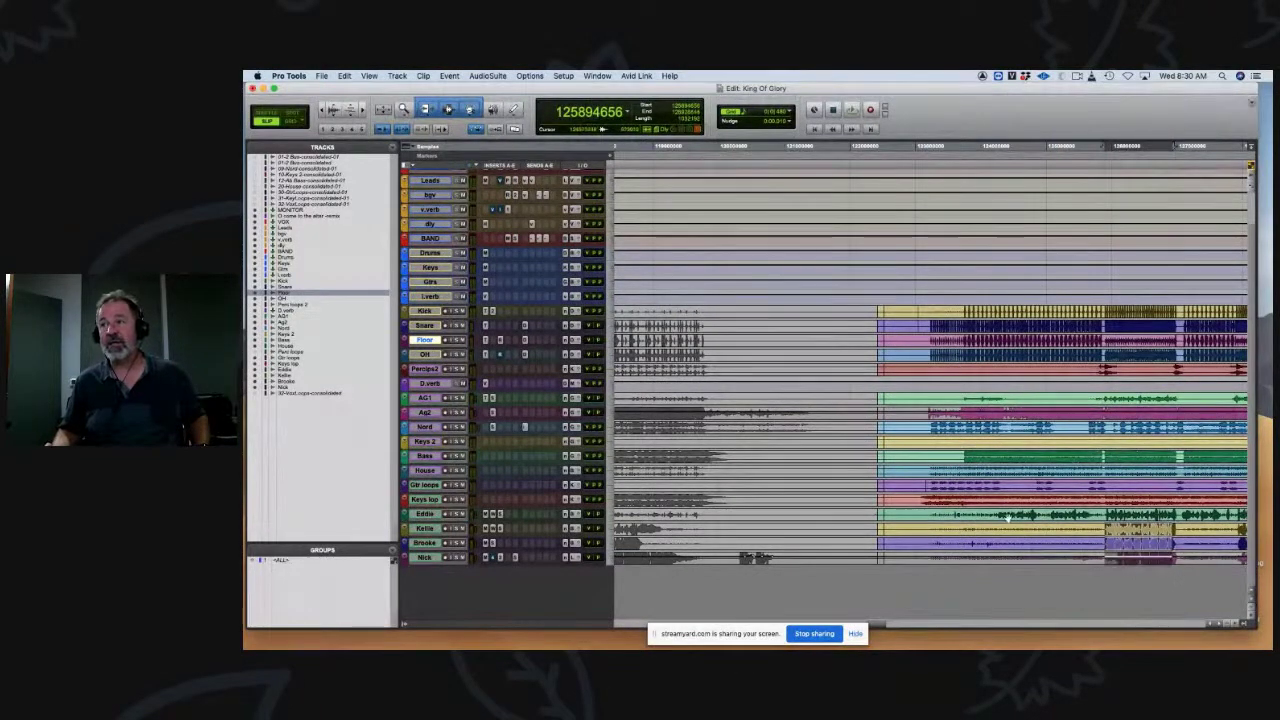
{"action": "left_click", "coordinate": [998, 512], "text": "shift"}
{"action": "left_click_drag", "start_coordinate": [1174, 541], "coordinate": [1181, 560]}
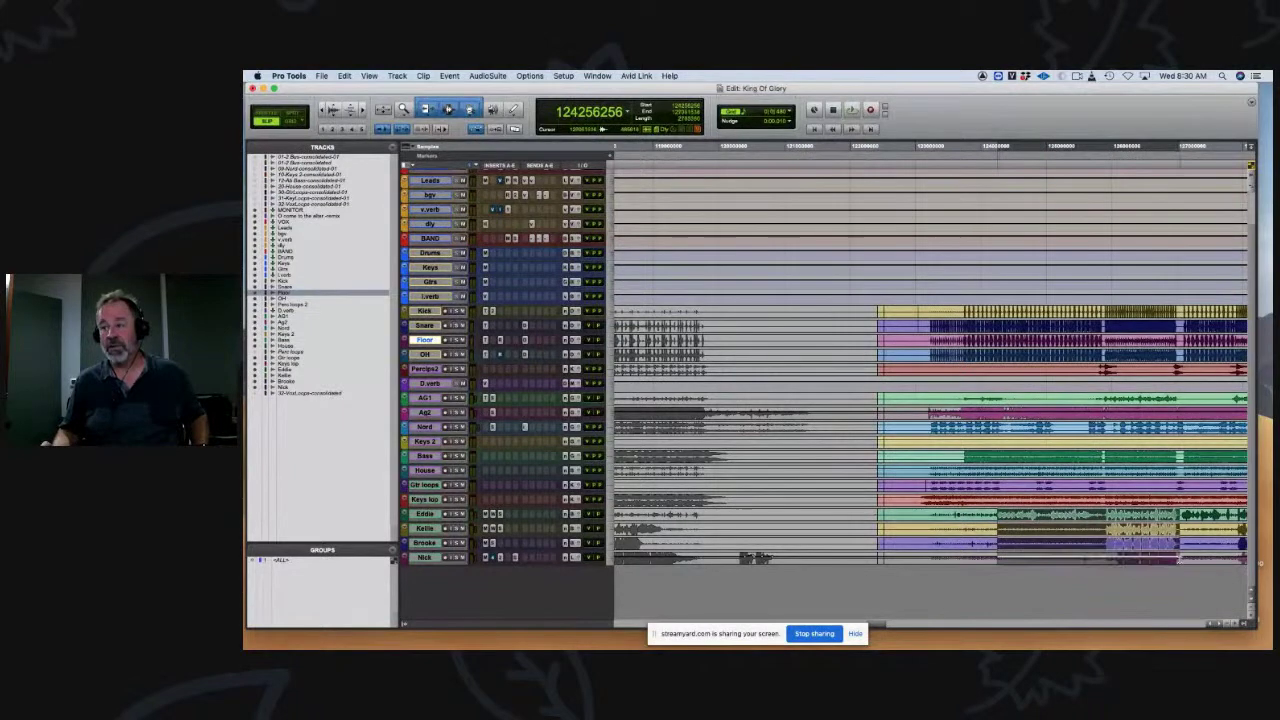
{"action": "key", "text": "r"}
{"action": "key", "text": "t"}
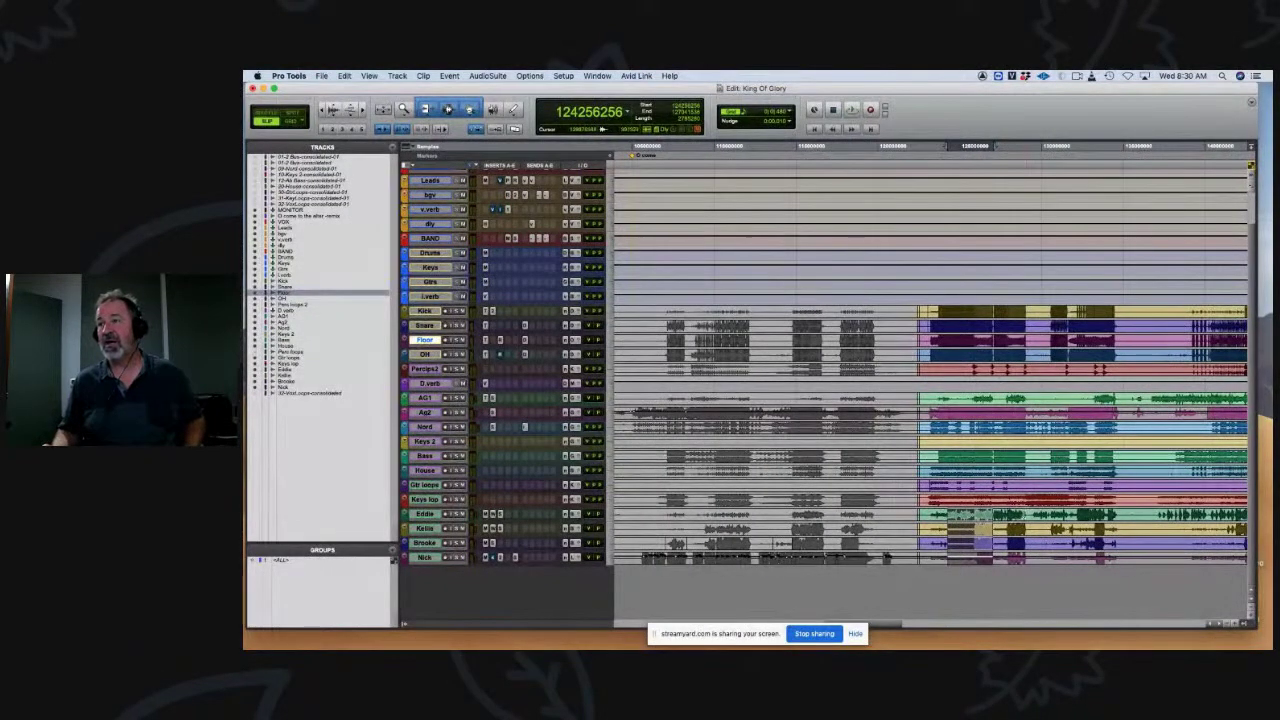
Step: Play the mix from the end of the second loud vocal section
{"action": "left_click", "coordinate": [1023, 529]}
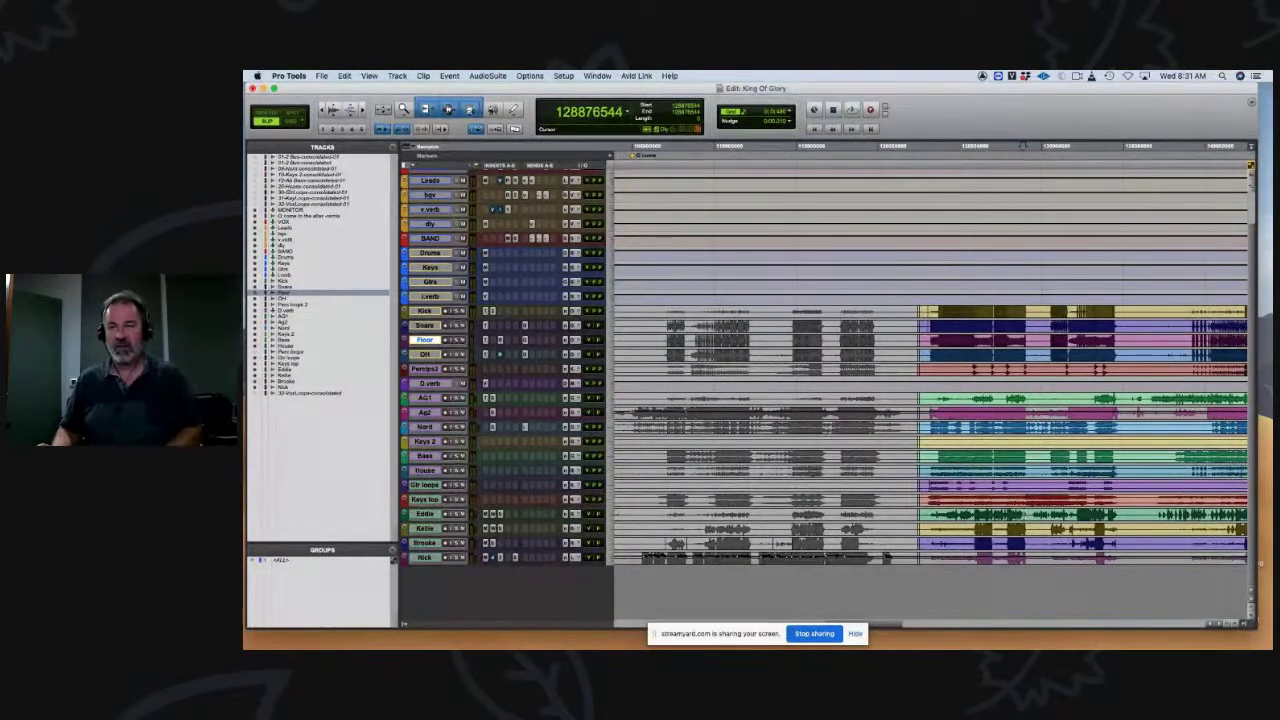
{"action": "key", "text": "t"}
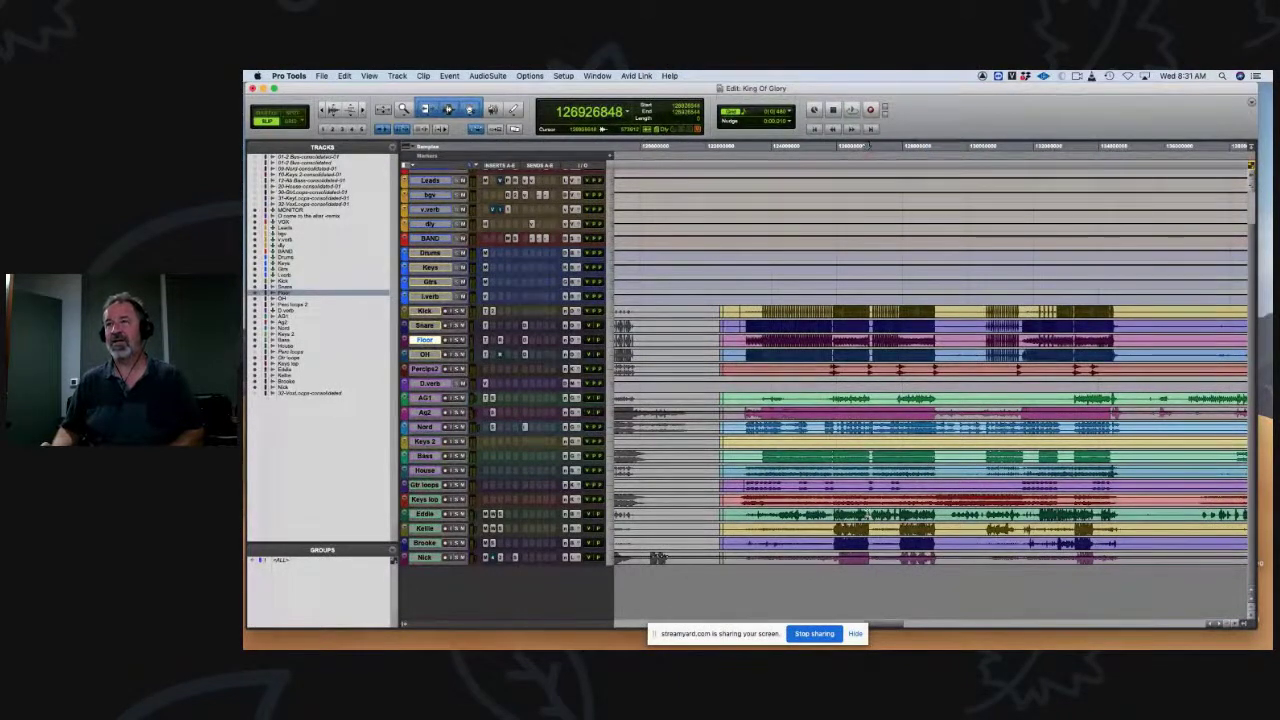
{"action": "key", "text": "t"}
{"action": "key", "text": "t"}
{"action": "key", "text": "space"}
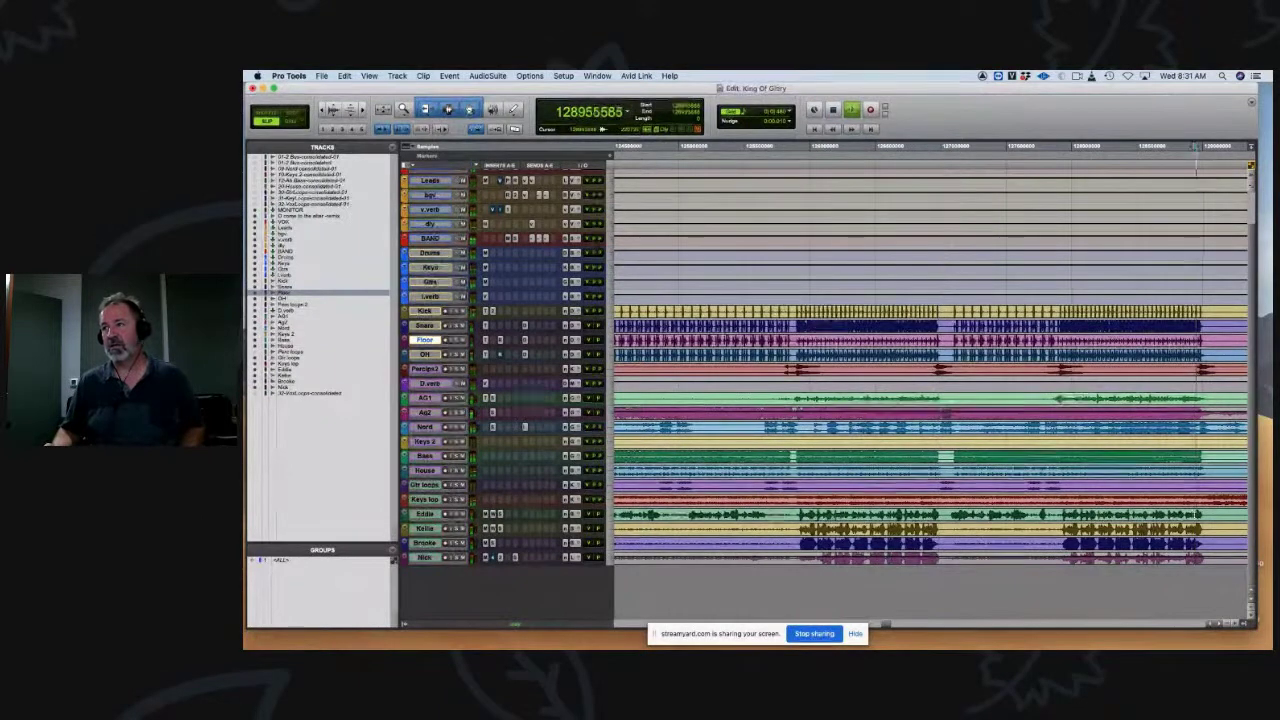
Step: Audition the last full-band section and the song's ending, stopping playback at the end
{"action": "key", "text": "r"}
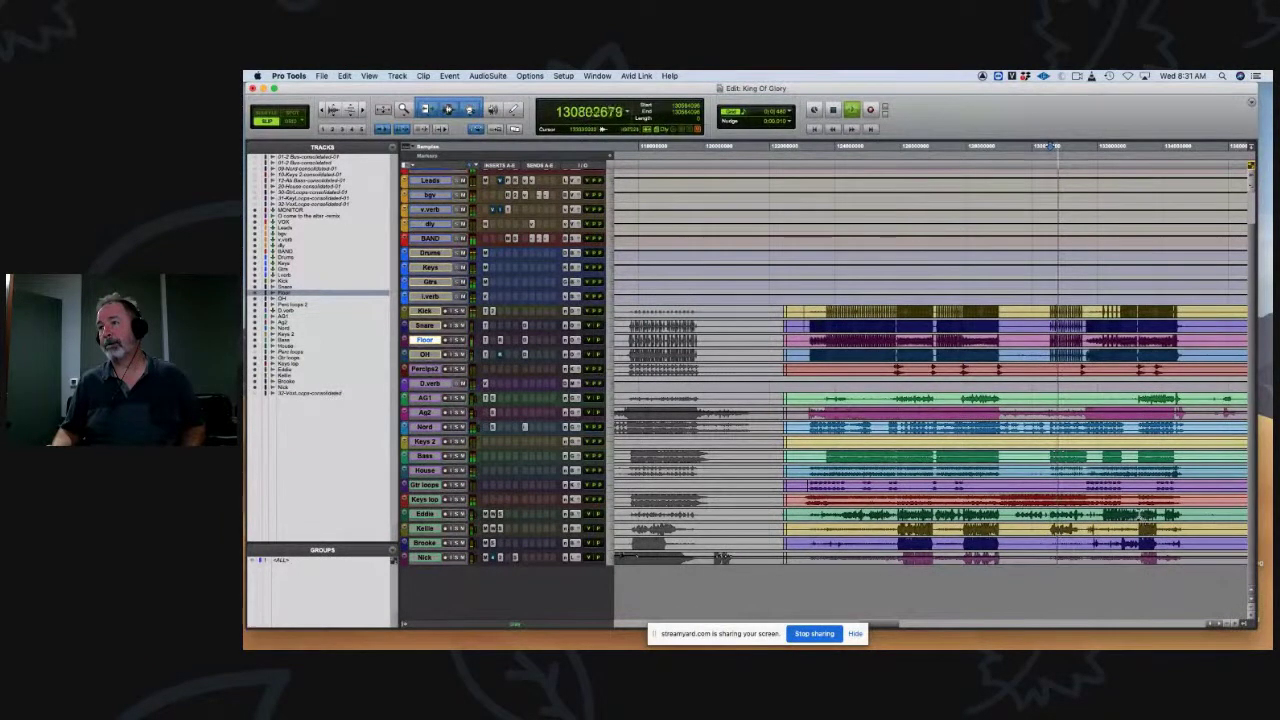
{"action": "left_click", "coordinate": [1140, 519]}
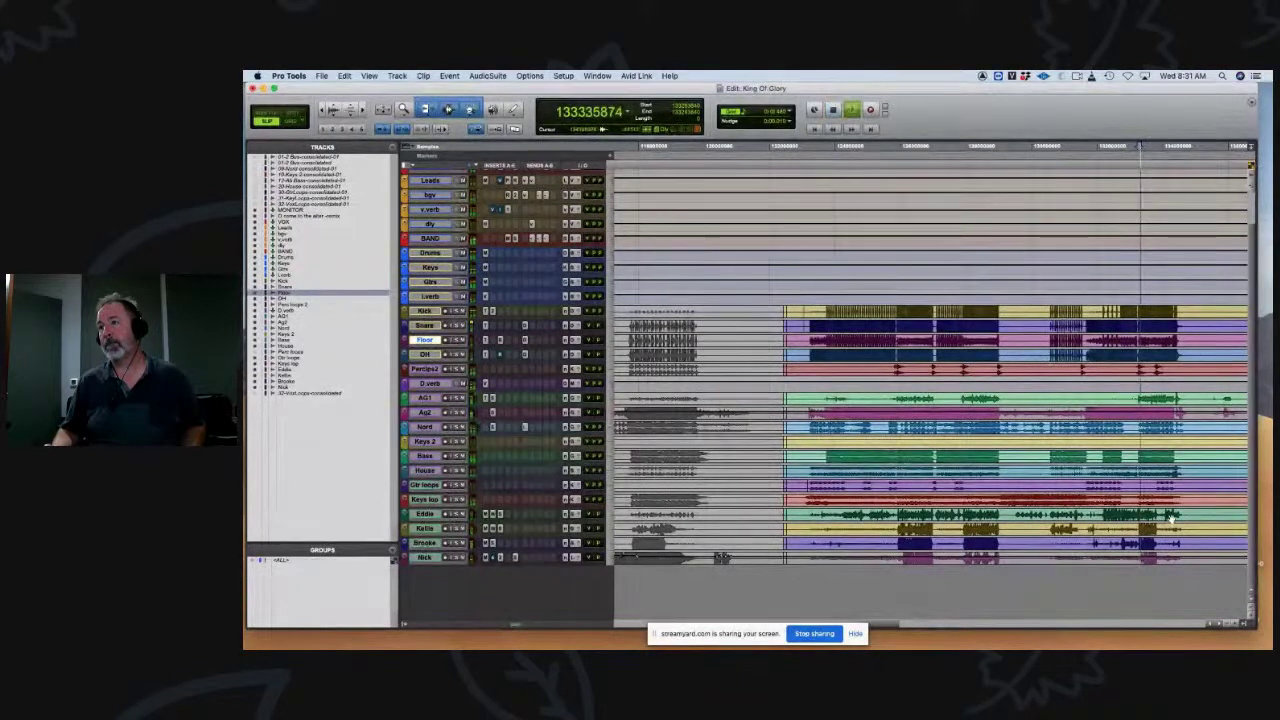
{"action": "left_click", "coordinate": [1170, 520]}
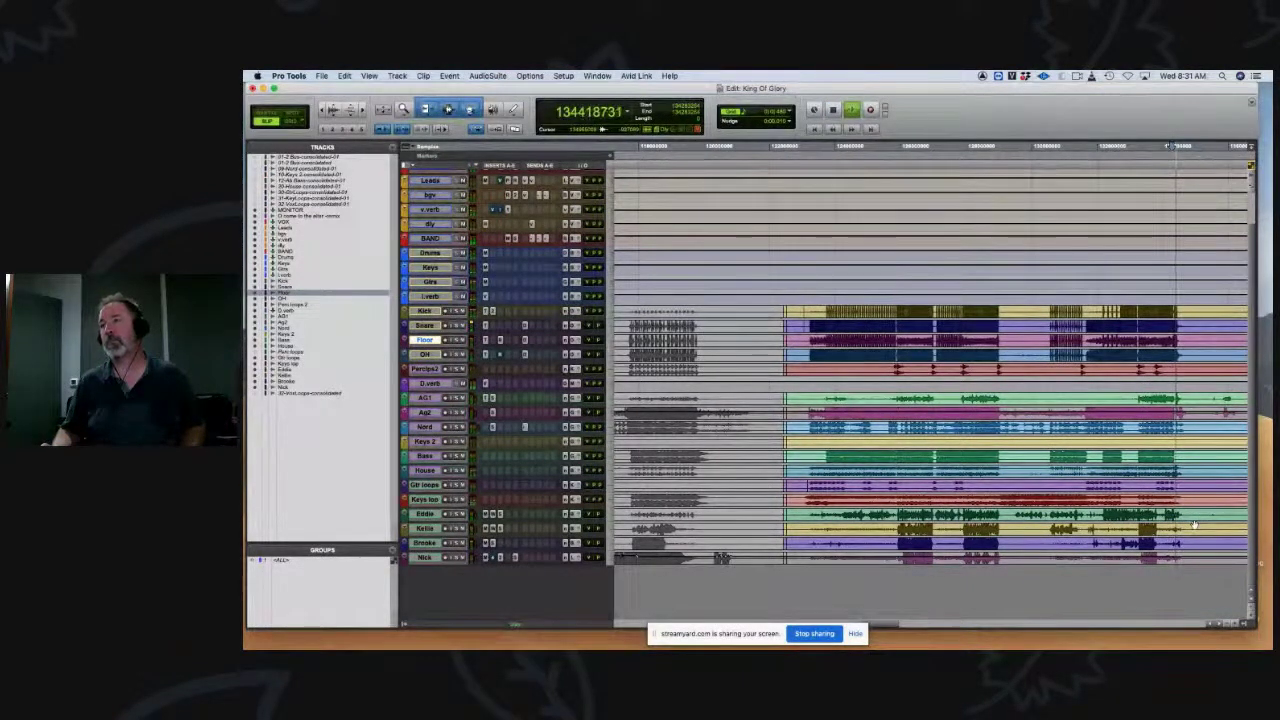
{"action": "key", "text": "space"}
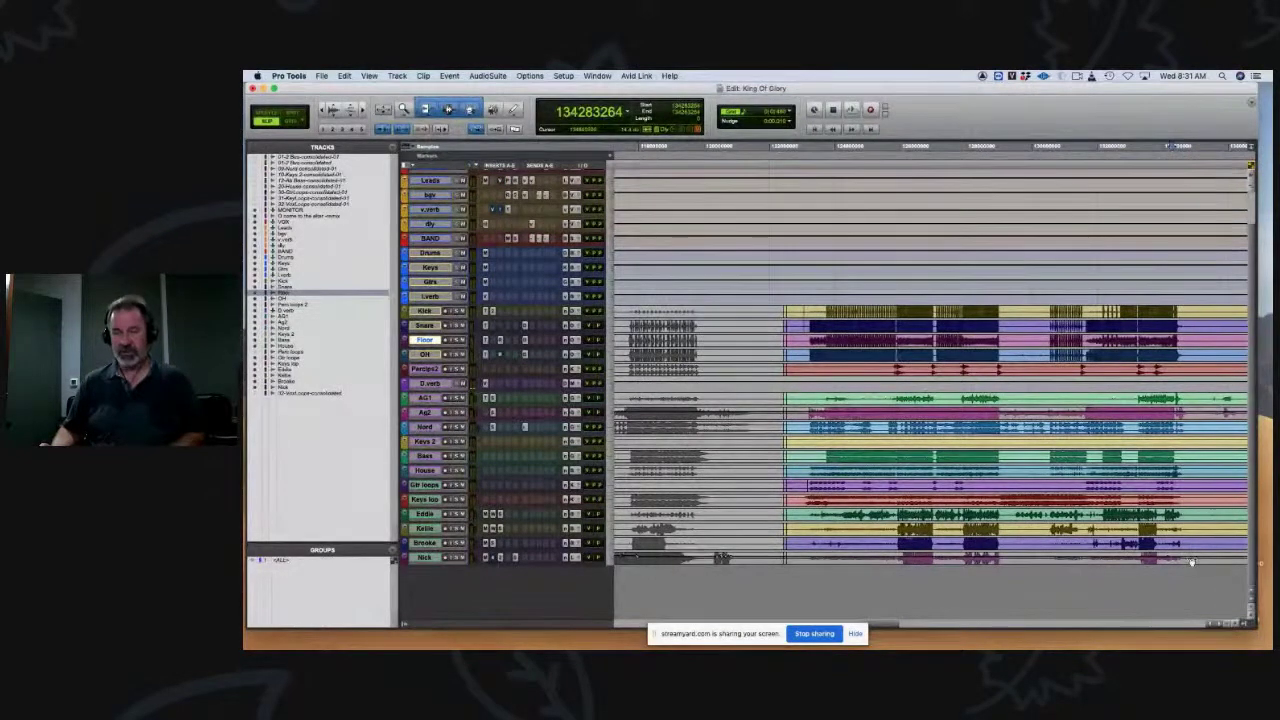
Step: Select the last greyed-out passage before the song across the kick through vocal tracks, audition it, and stop playback
{"action": "key", "text": "super+bracketright"}
{"action": "scroll", "coordinate": [970, 423], "scroll_direction": "right", "scroll_amount": 3}
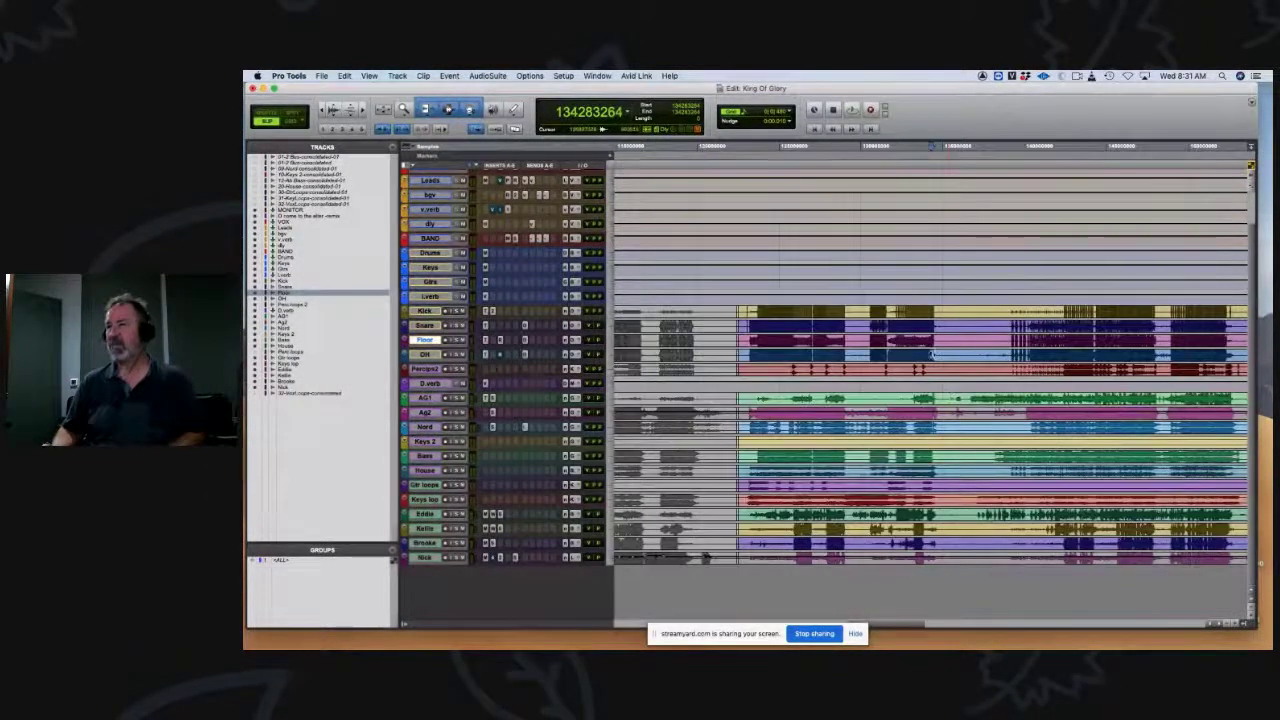
{"action": "left_click_drag", "start_coordinate": [658, 312], "coordinate": [710, 556]}
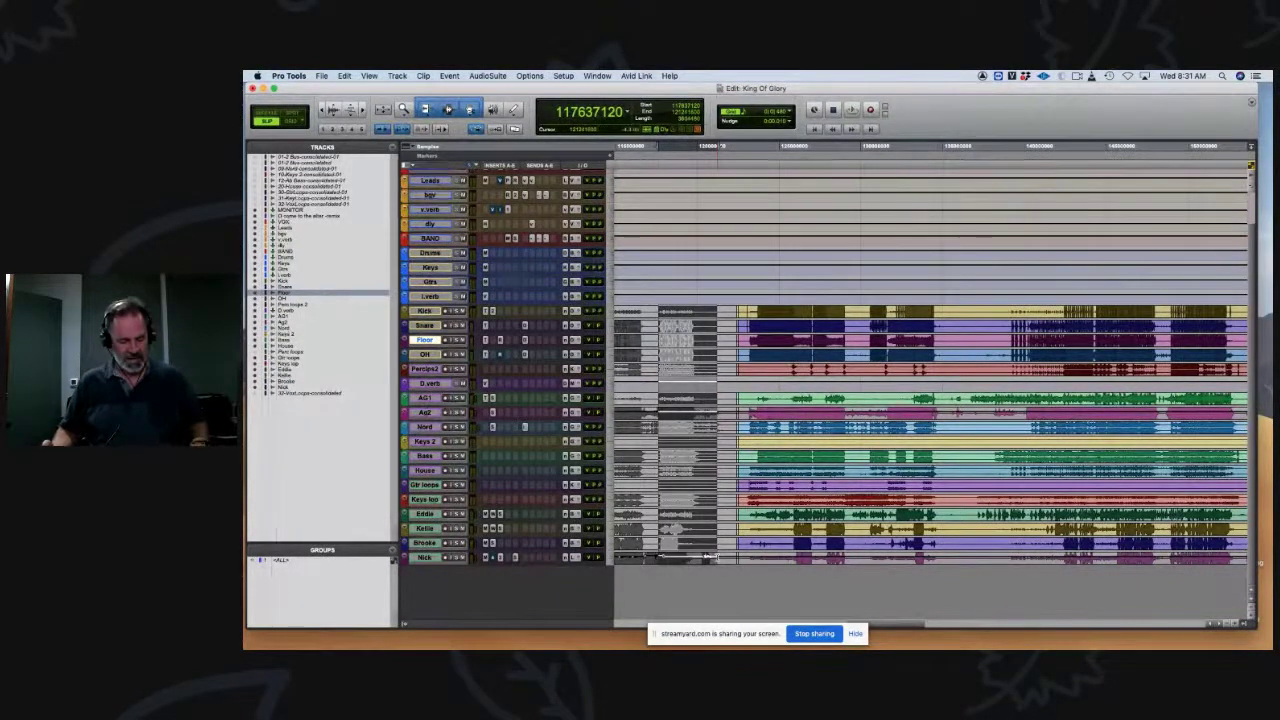
{"action": "key", "text": "space"}
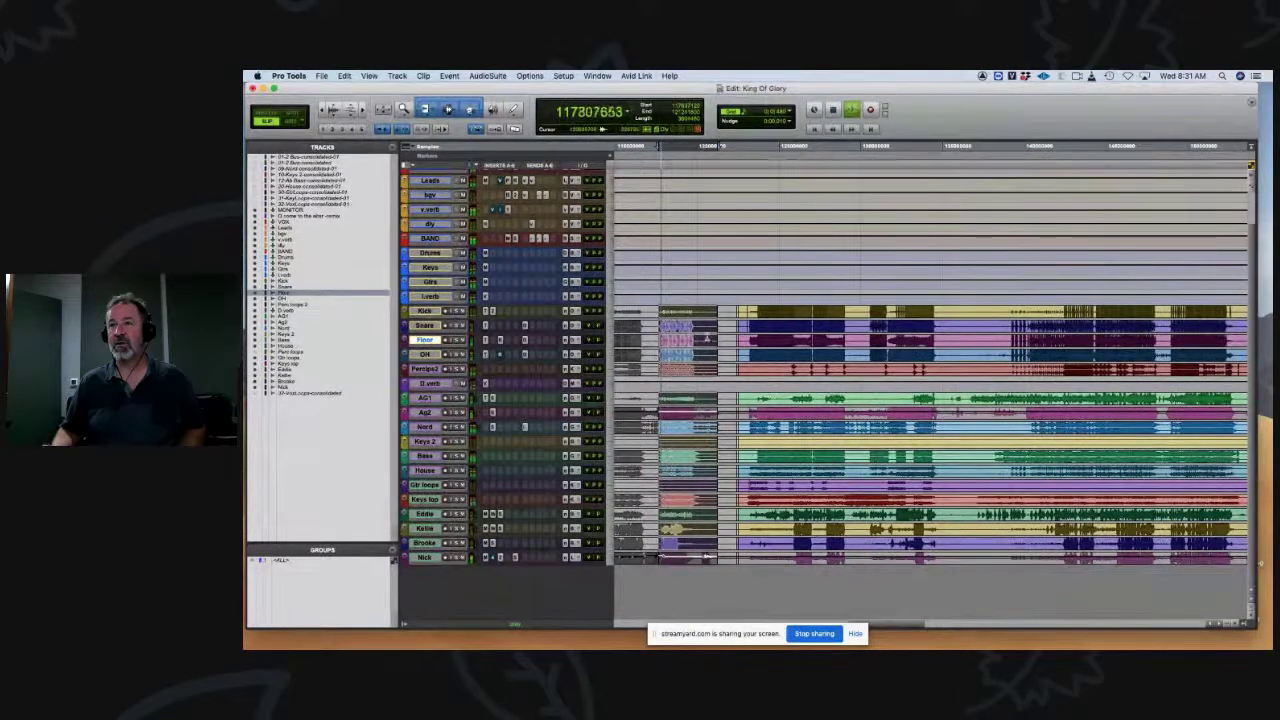
{"action": "key", "text": "space"}
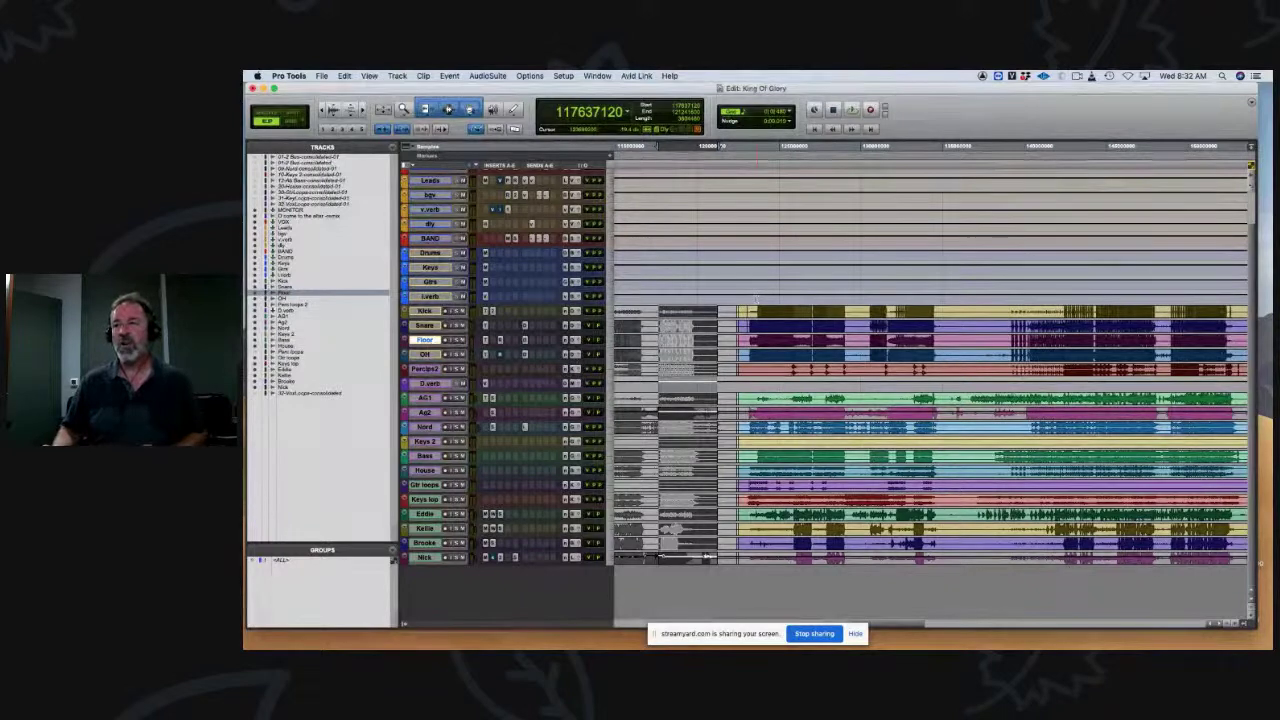
Step: Play the mix from the end of the first song's coloured clips and from the start of the following song, stopping playback
{"action": "scroll", "coordinate": [758, 302], "scroll_direction": "left", "scroll_amount": 3}
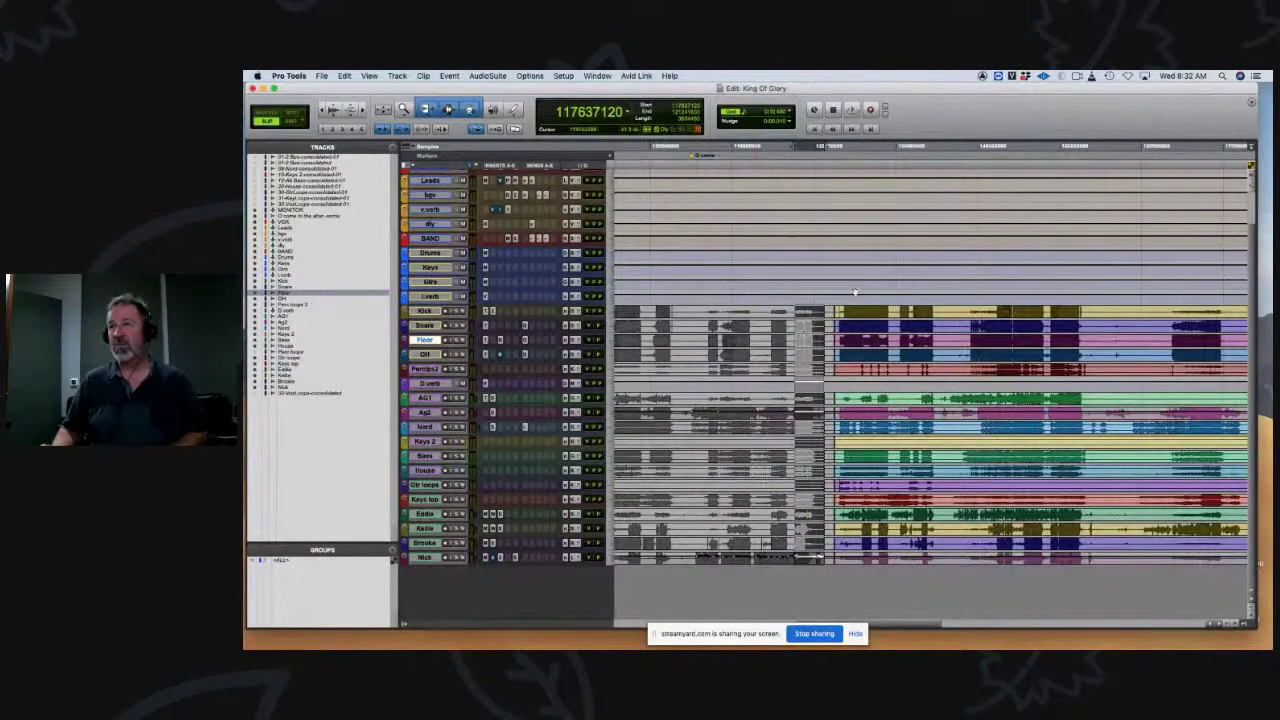
{"action": "left_click", "coordinate": [929, 260]}
{"action": "key", "text": "space"}
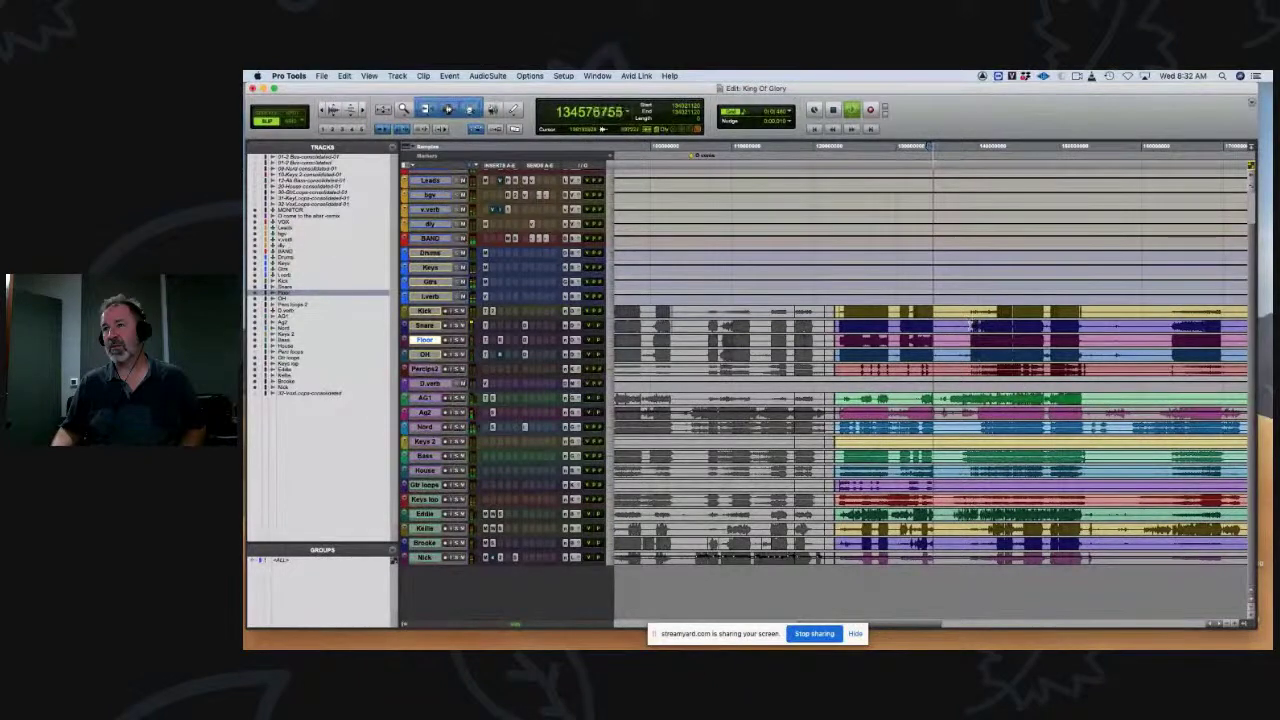
{"action": "left_click", "coordinate": [971, 325]}
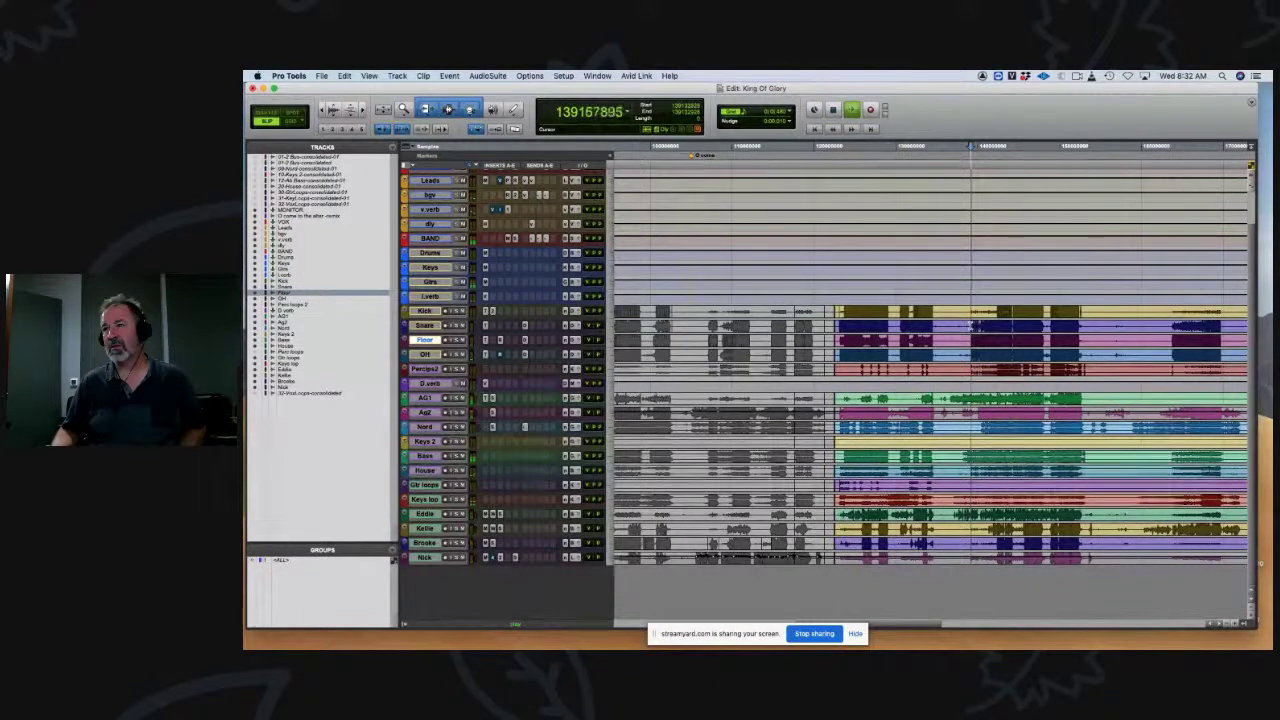
{"action": "key", "text": "space"}
Step: Select the song's clips across all tracks, view the Melodyne insert on the first vocal track, and close it
{"action": "left_click_drag", "start_coordinate": [940, 568], "coordinate": [832, 308]}
{"action": "key", "text": "super+bracketright"}
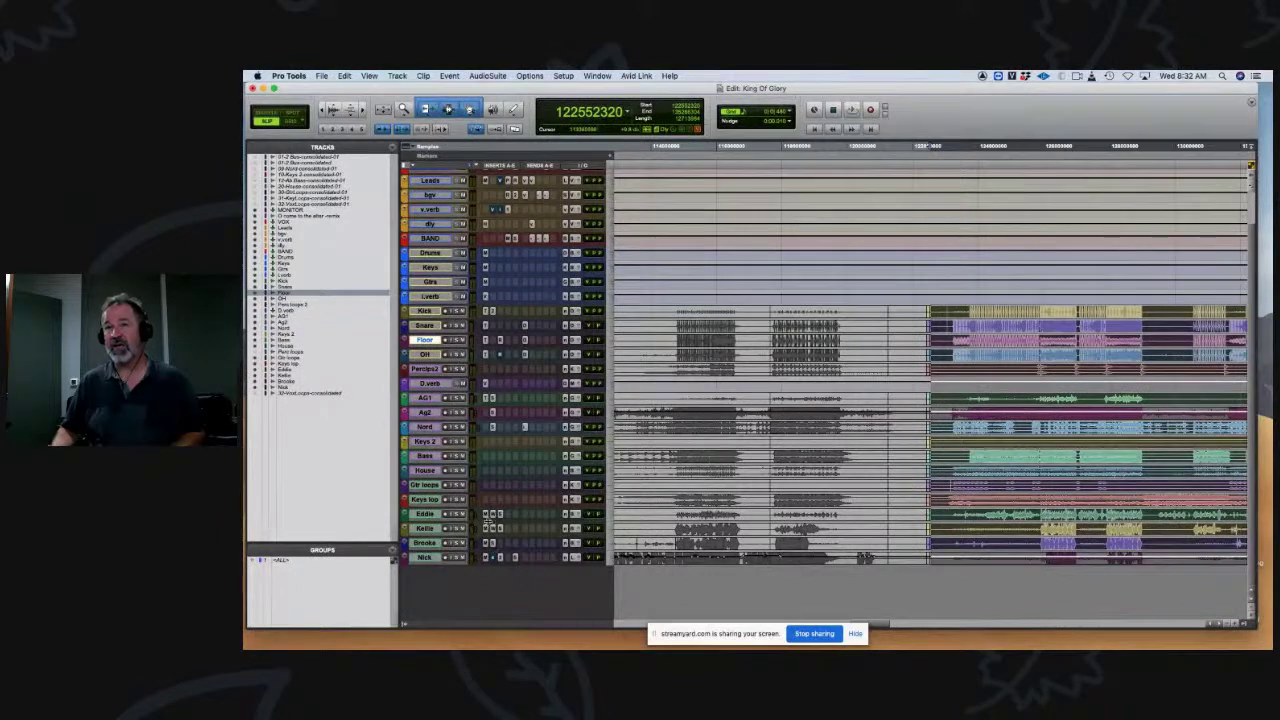
{"action": "left_click", "coordinate": [486, 514]}
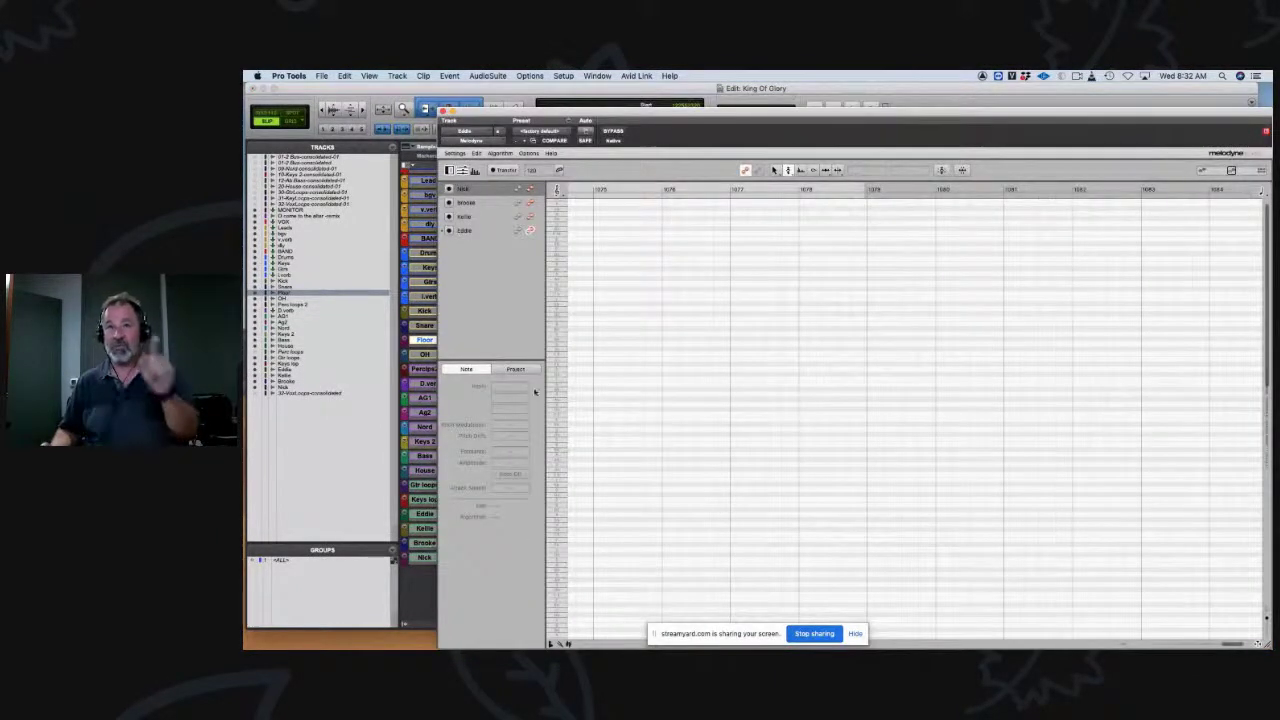
{"action": "left_click", "coordinate": [444, 111]}
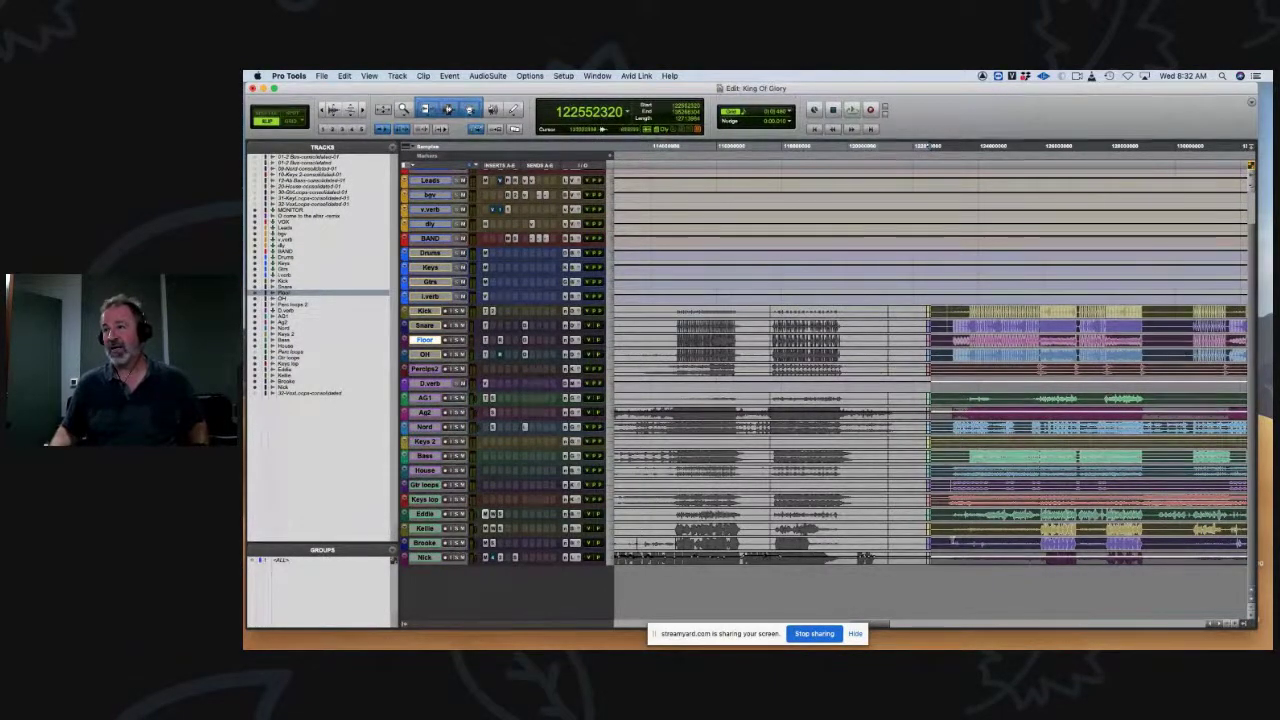
Step: Select the song's passage on the four vocal tracks, arm Melodyne's Transfer for all of them, and minimise the Melodyne window
{"action": "left_click_drag", "start_coordinate": [950, 507], "coordinate": [1156, 576]}
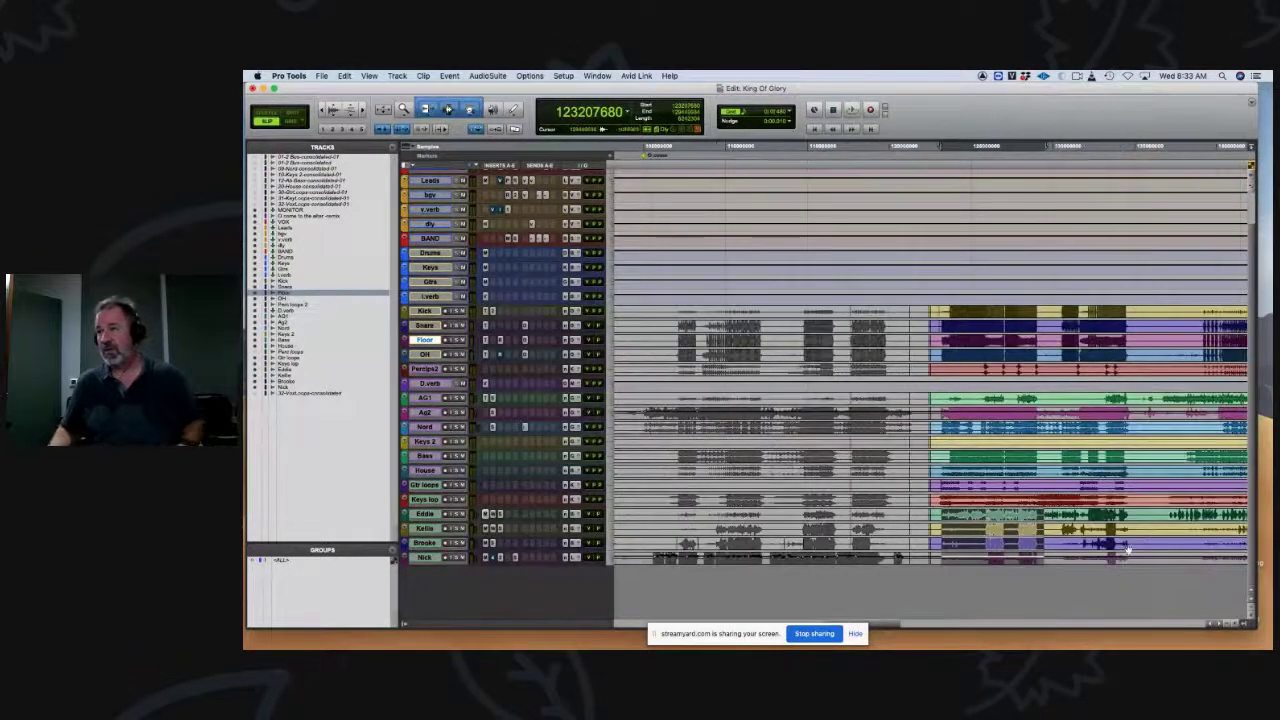
{"action": "key", "text": "super+bracketright"}
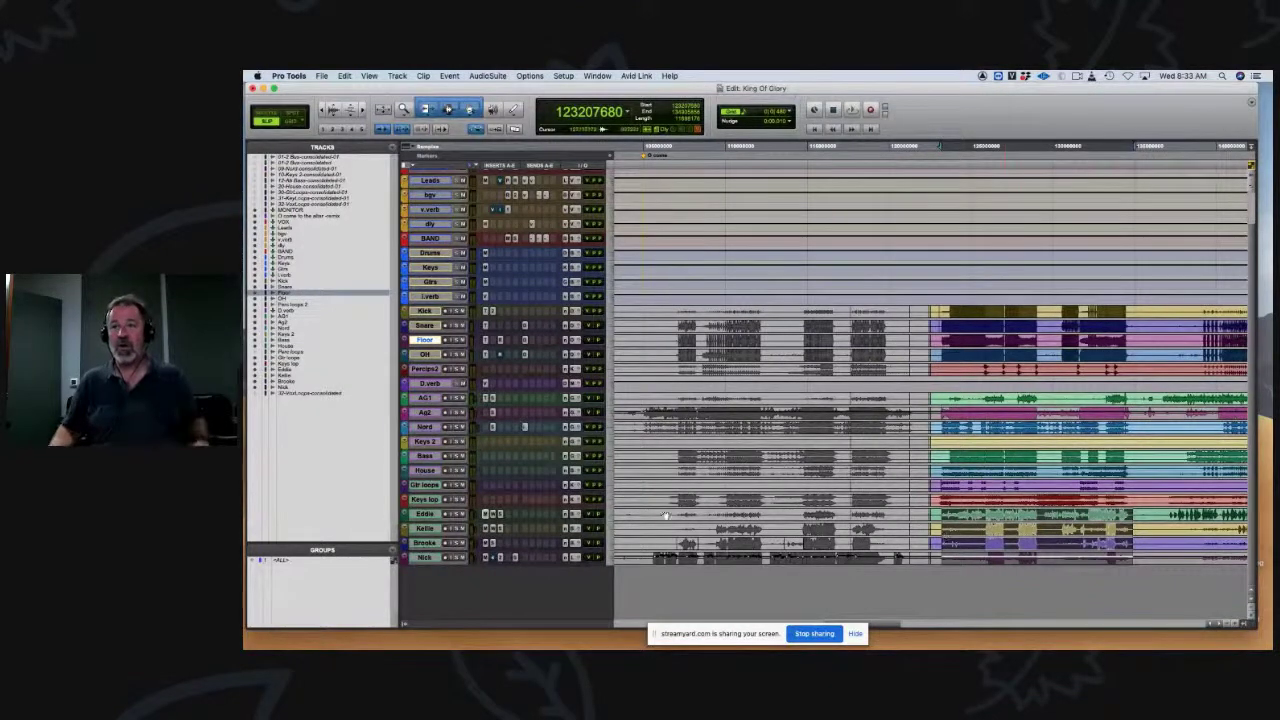
{"action": "left_click", "coordinate": [486, 514]}
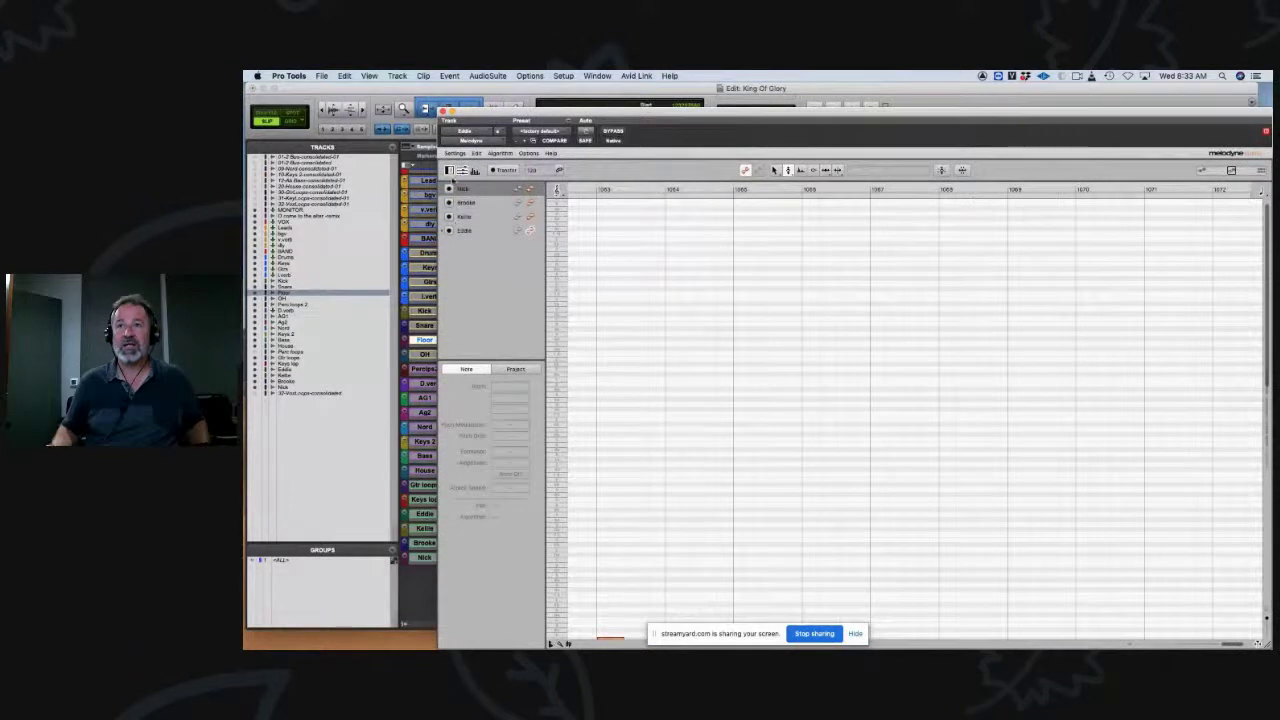
{"action": "left_click", "coordinate": [449, 202]}
{"action": "left_click", "coordinate": [449, 216]}
{"action": "left_click", "coordinate": [449, 230]}
{"action": "left_click_drag", "start_coordinate": [489, 117], "coordinate": [488, 168]}
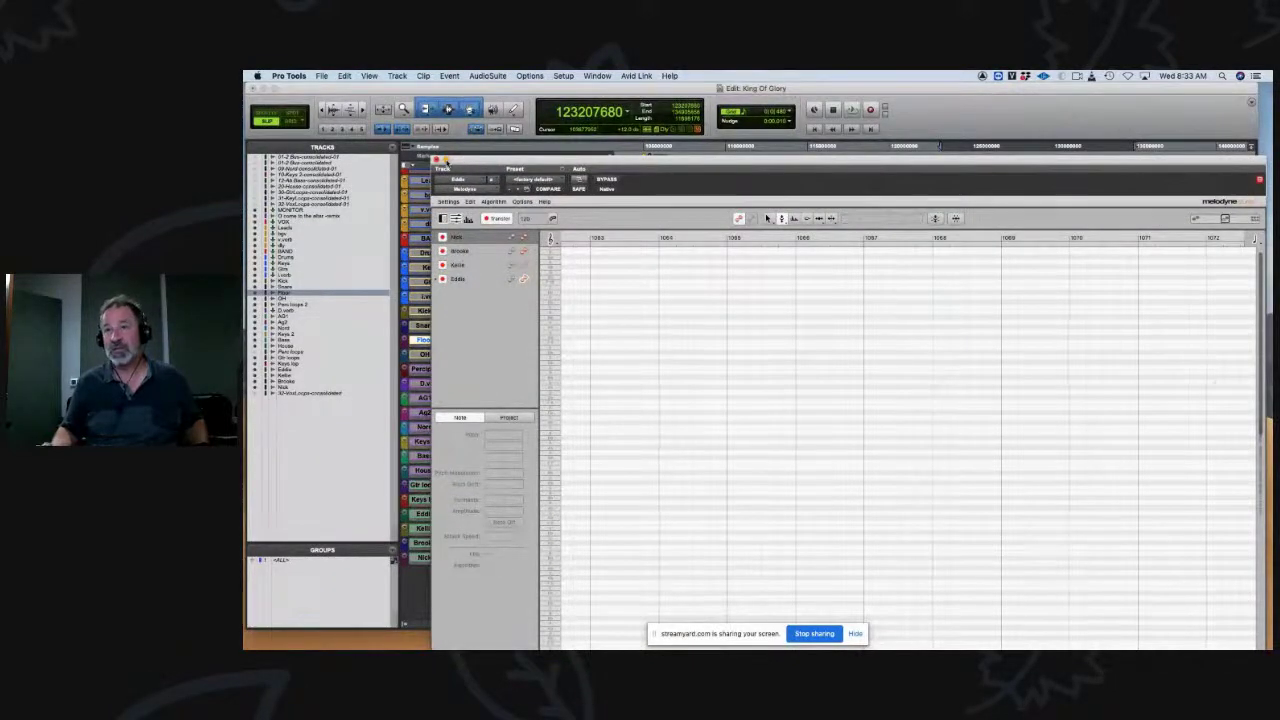
{"action": "left_click", "coordinate": [447, 160]}
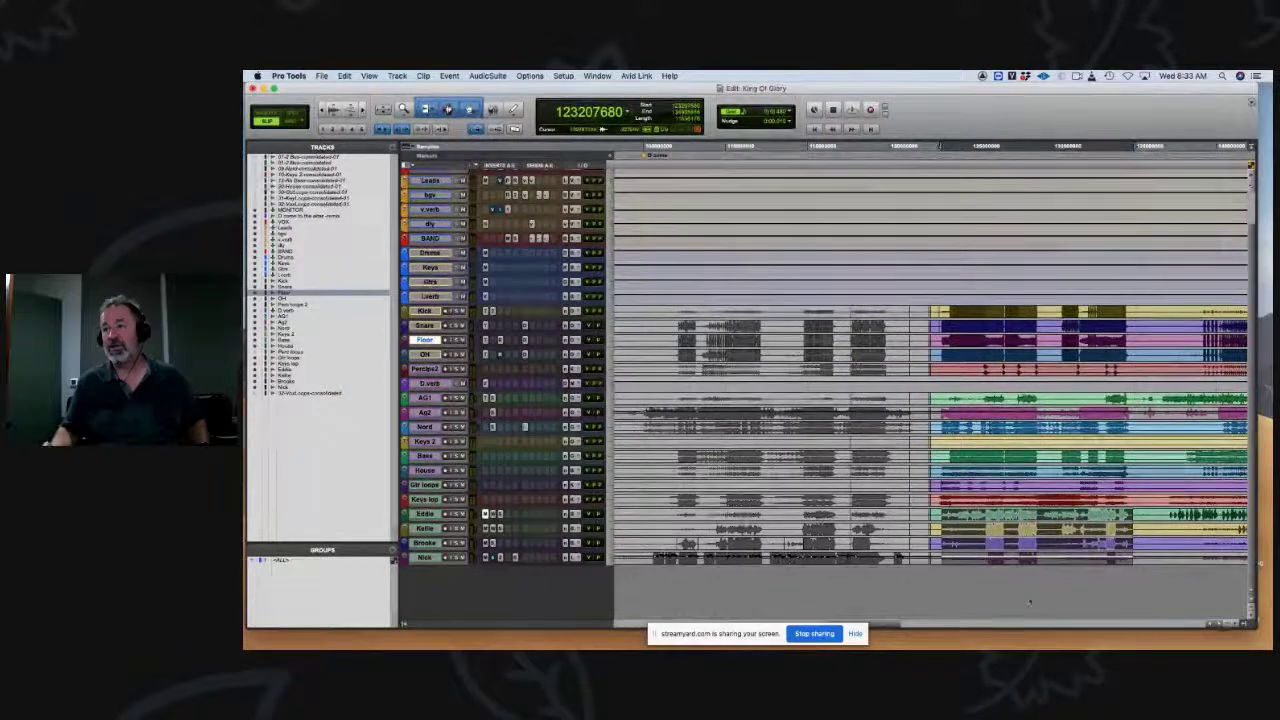
Step: Enlarge the first vocal track and set up Commit Tracks for the edit selection with Source Tracks set to Do Nothing
{"action": "key", "text": "super+bracketleft"}
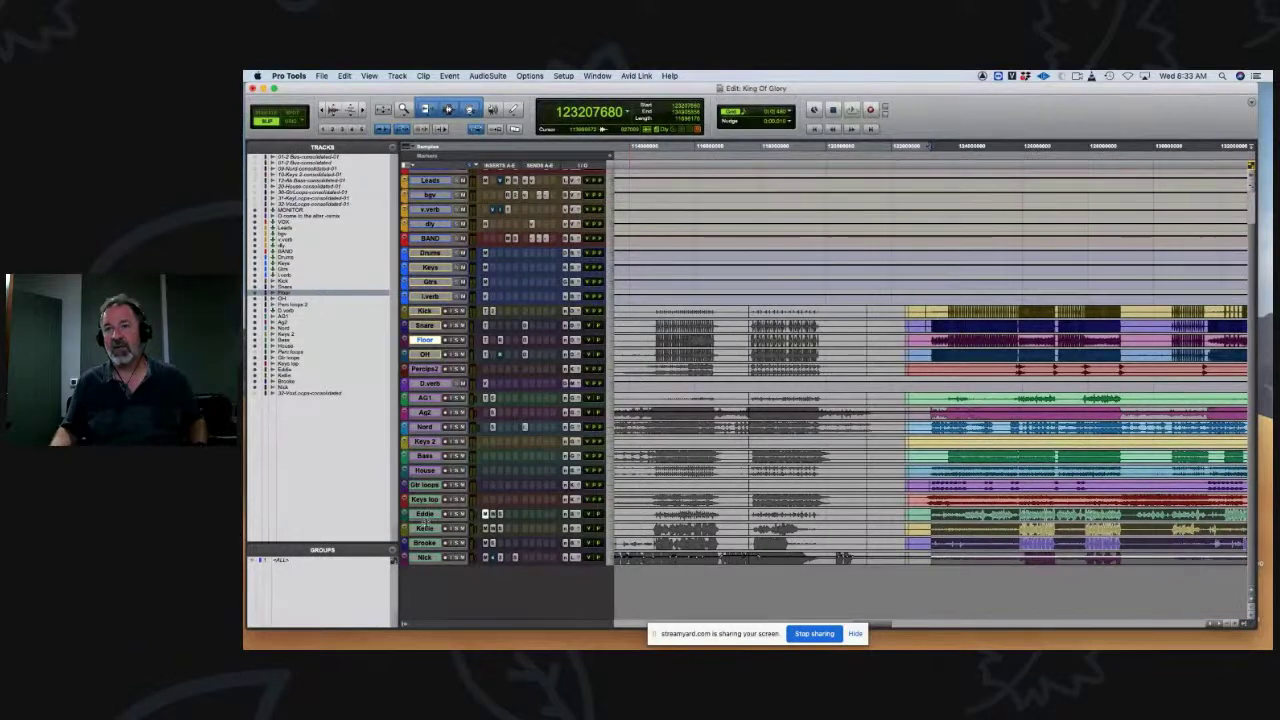
{"action": "key", "text": "ctrl+Up"}
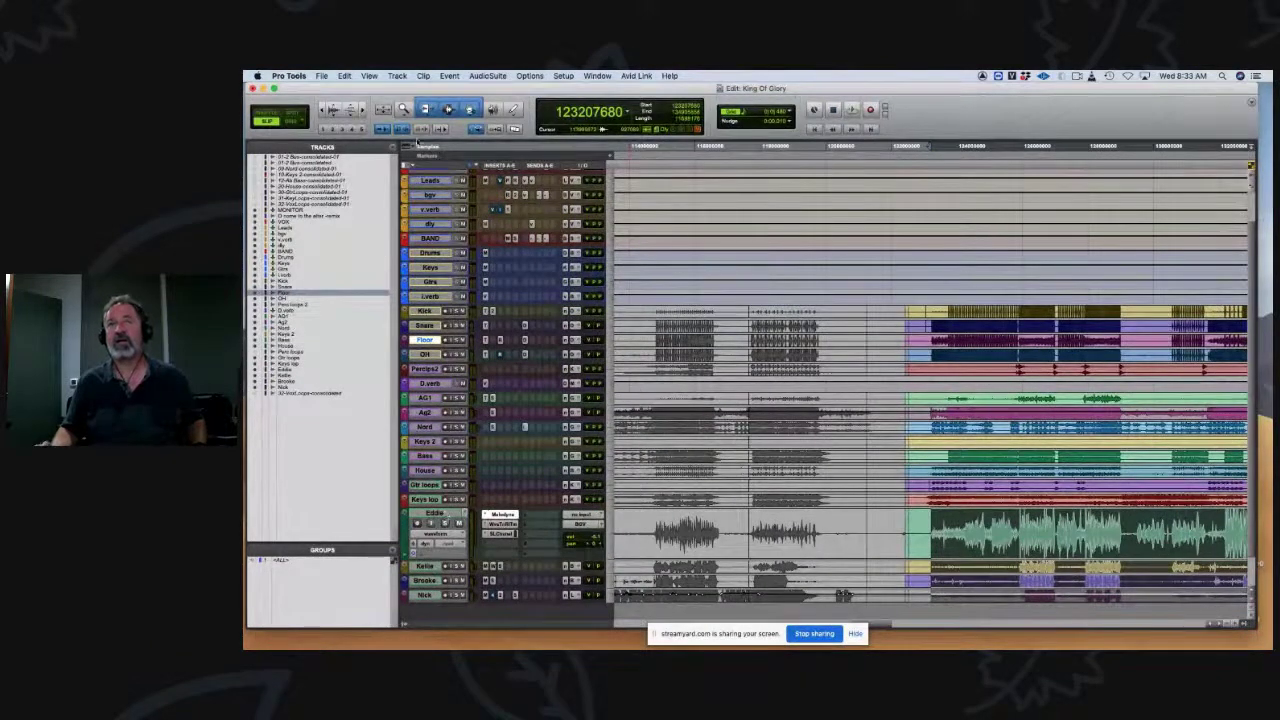
{"action": "left_click", "coordinate": [369, 76]}
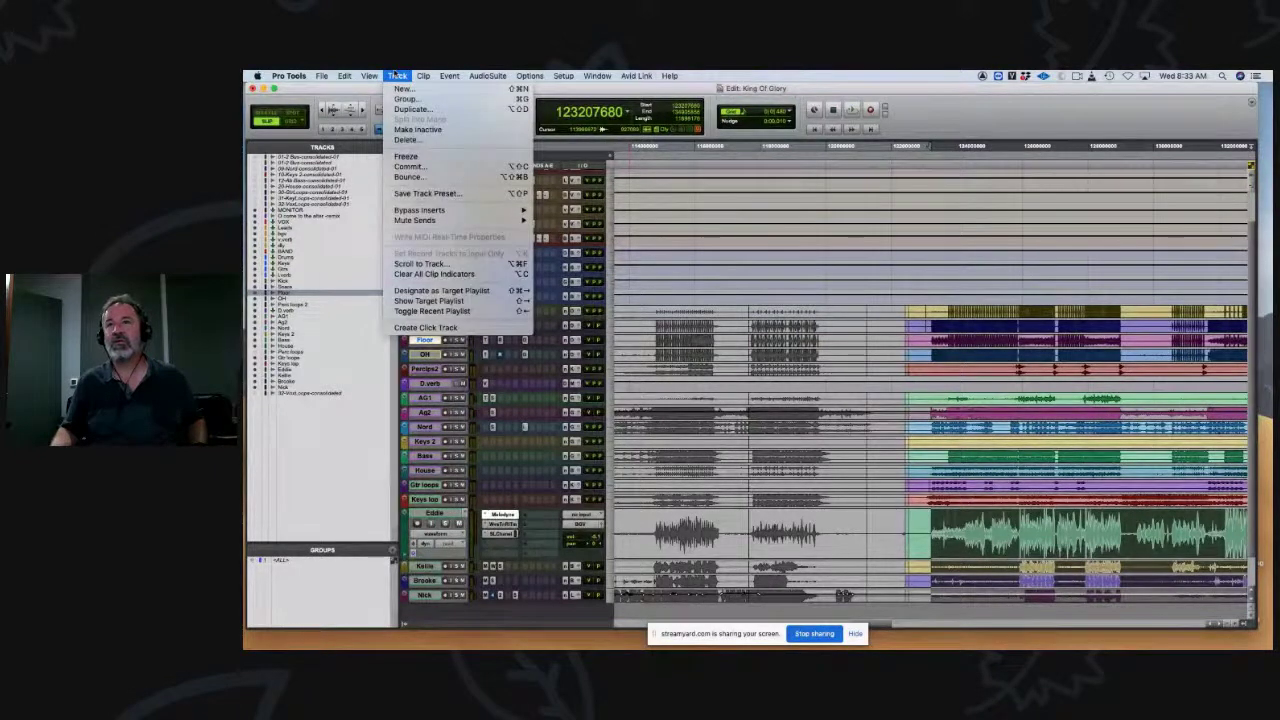
{"action": "left_click", "coordinate": [408, 167]}
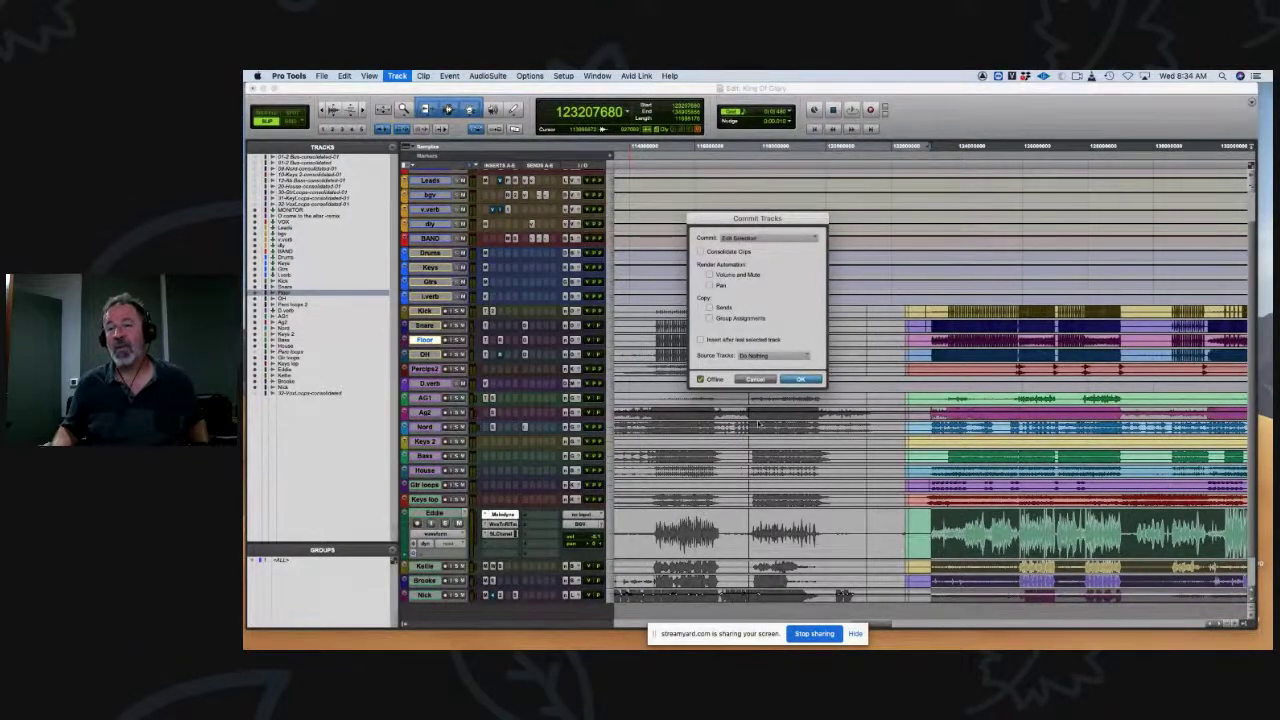
{"action": "left_click", "coordinate": [762, 357]}
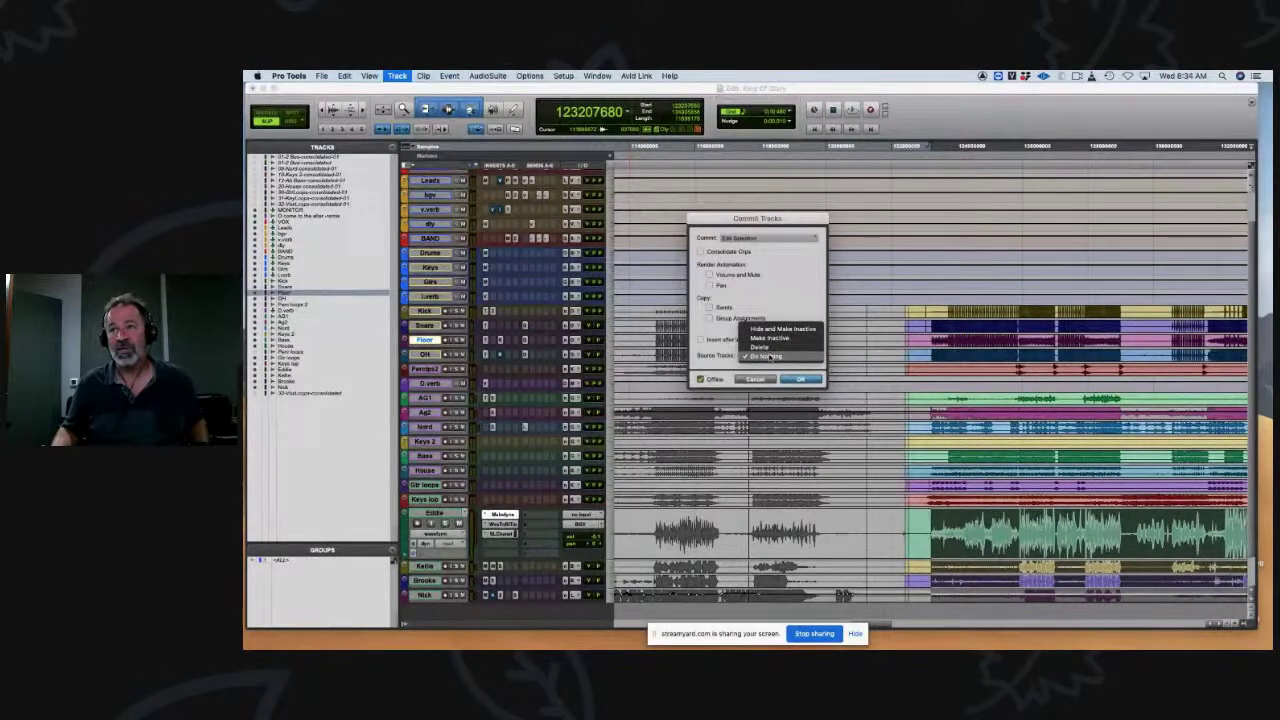
{"action": "left_click", "coordinate": [766, 356]}
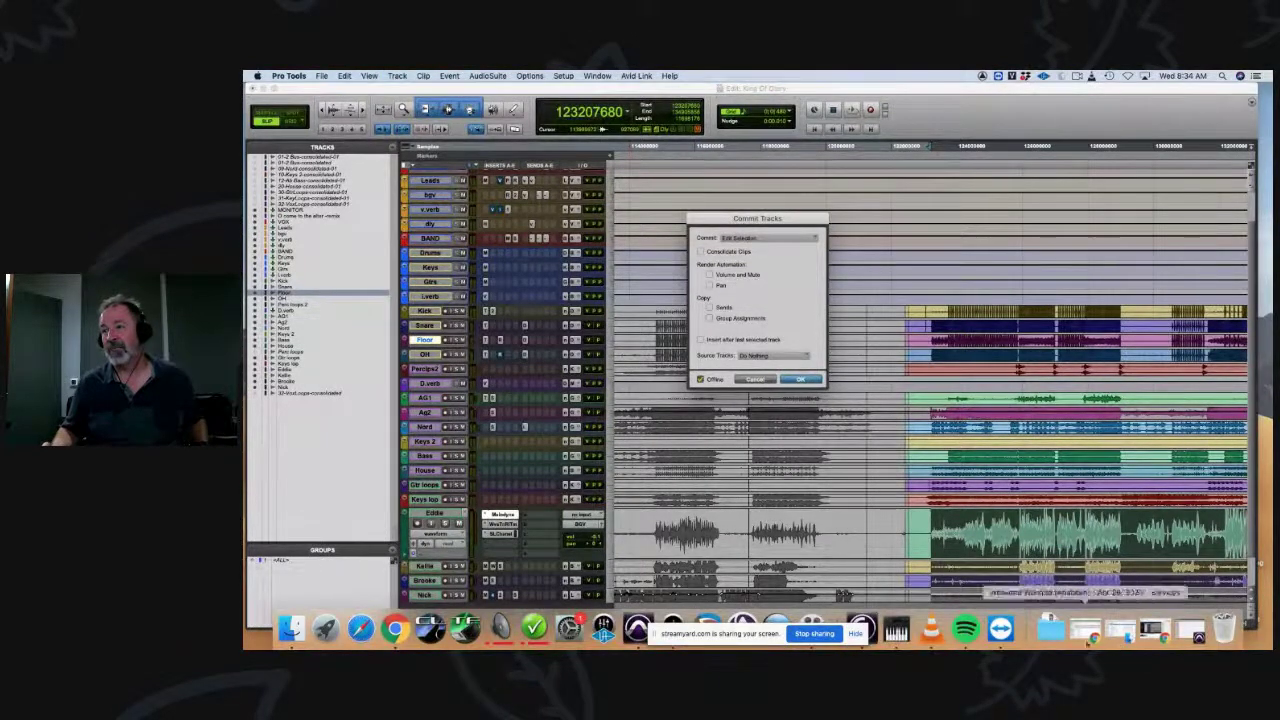
Step: Restore the Melodyne window, place it below the commit dialog, and commit the vocal selection offline
{"action": "left_click", "coordinate": [1186, 632]}
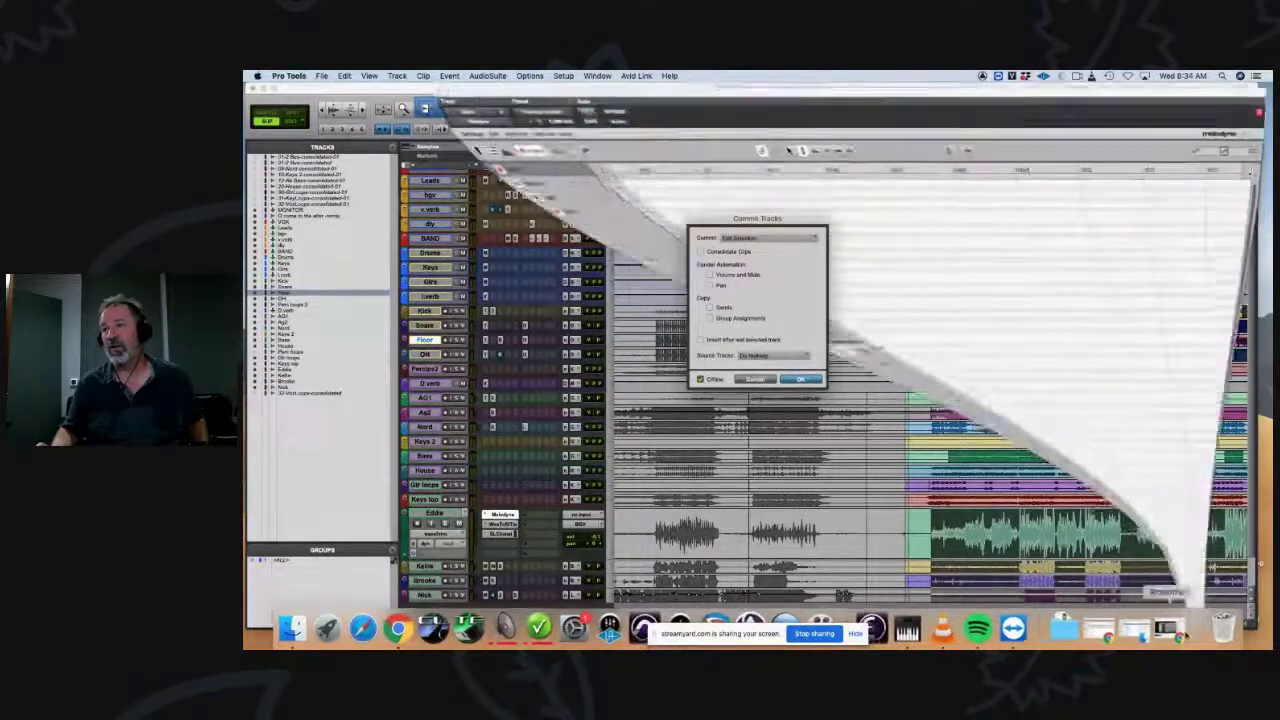
{"action": "left_click_drag", "start_coordinate": [660, 115], "coordinate": [543, 418]}
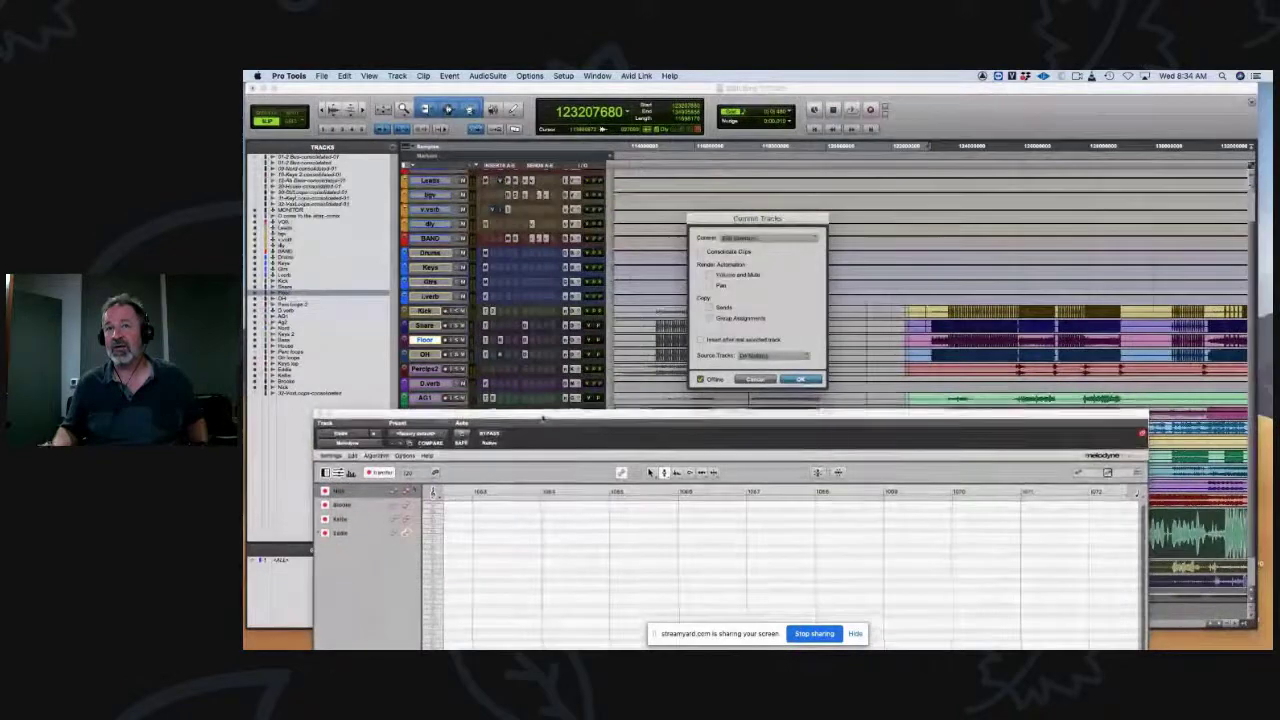
{"action": "left_click", "coordinate": [797, 380]}
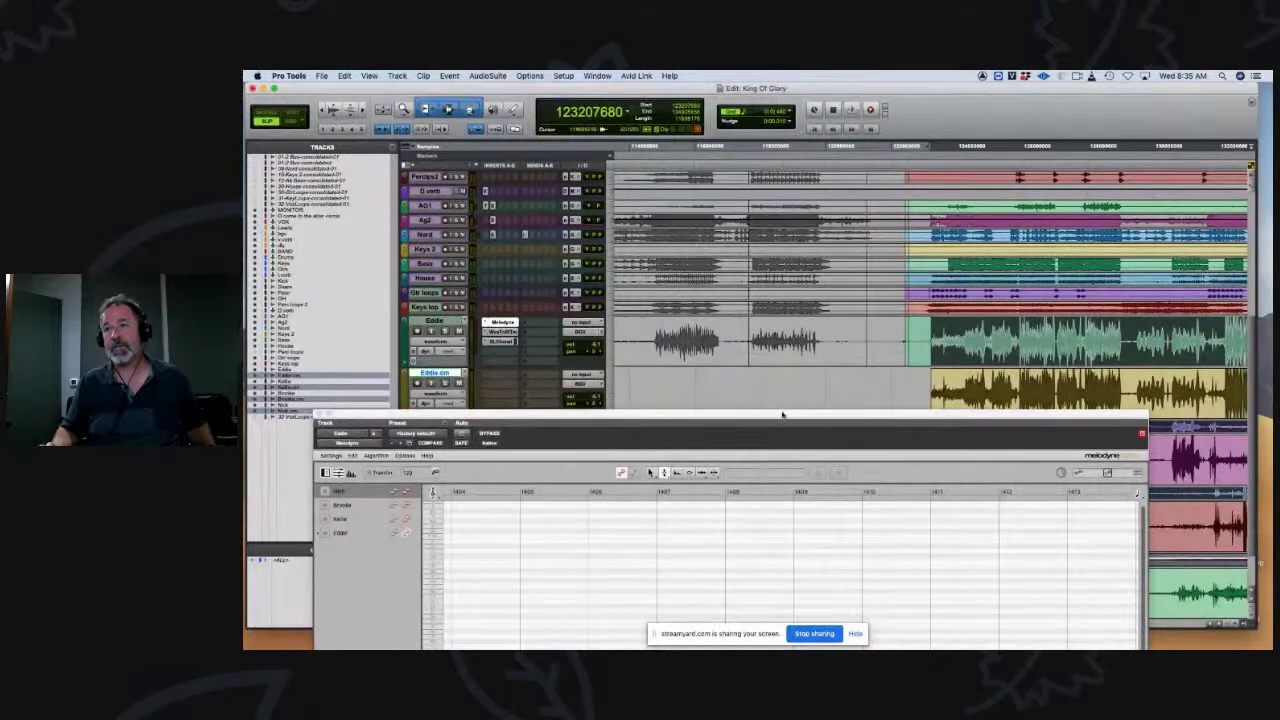
Step: Examine the transferred notes in an expanded Melodyne window, switching between vocal tracks, and put the window away
{"action": "double_click", "coordinate": [782, 414]}
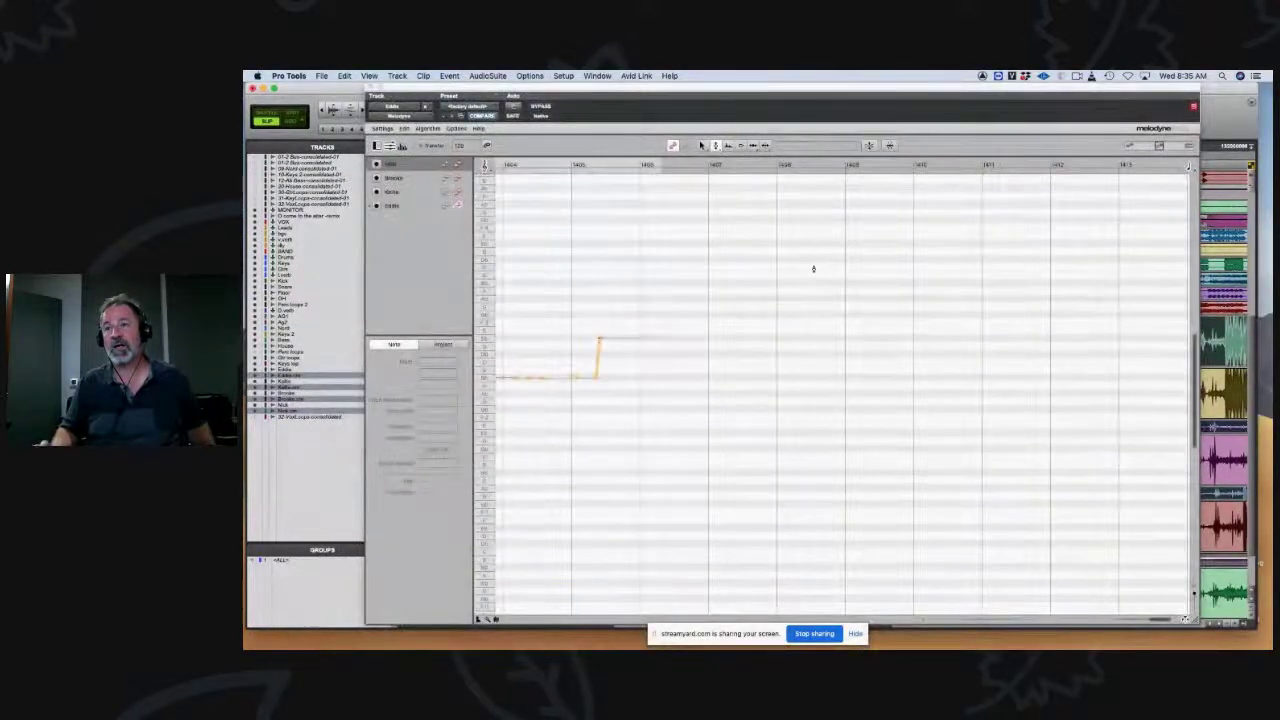
{"action": "left_click", "coordinate": [455, 178]}
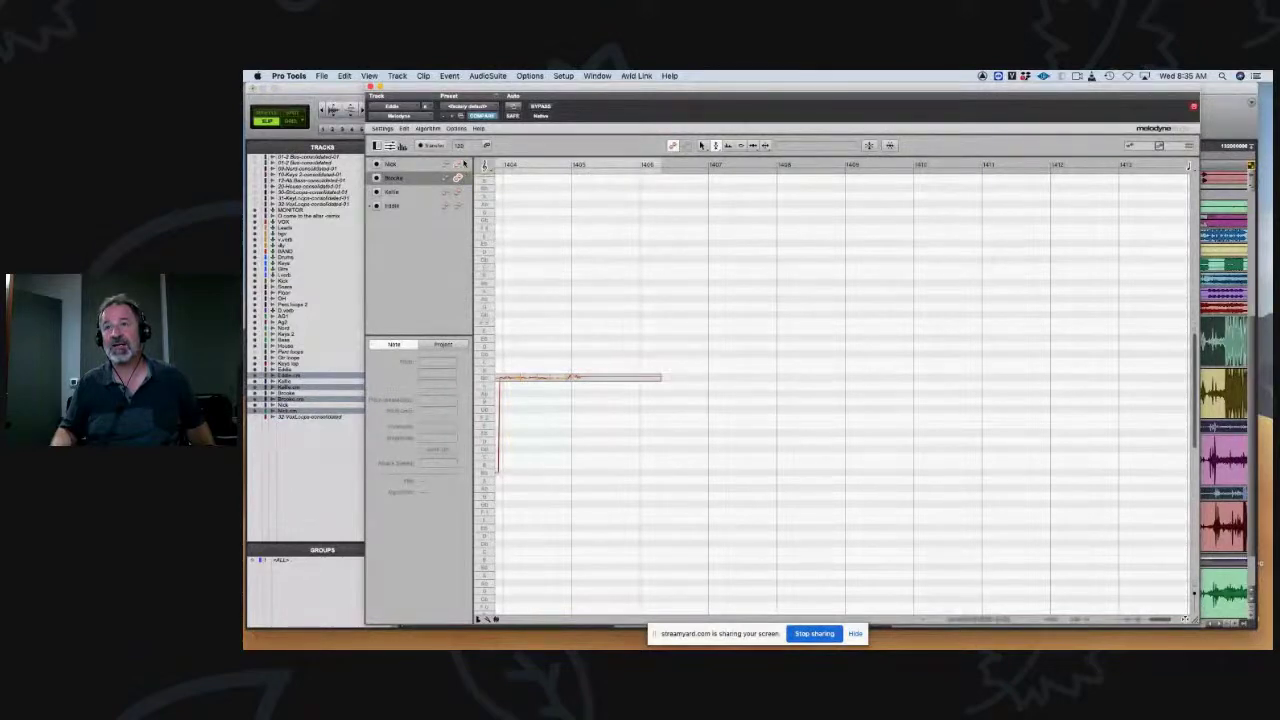
{"action": "left_click", "coordinate": [460, 164]}
{"action": "left_click", "coordinate": [379, 87]}
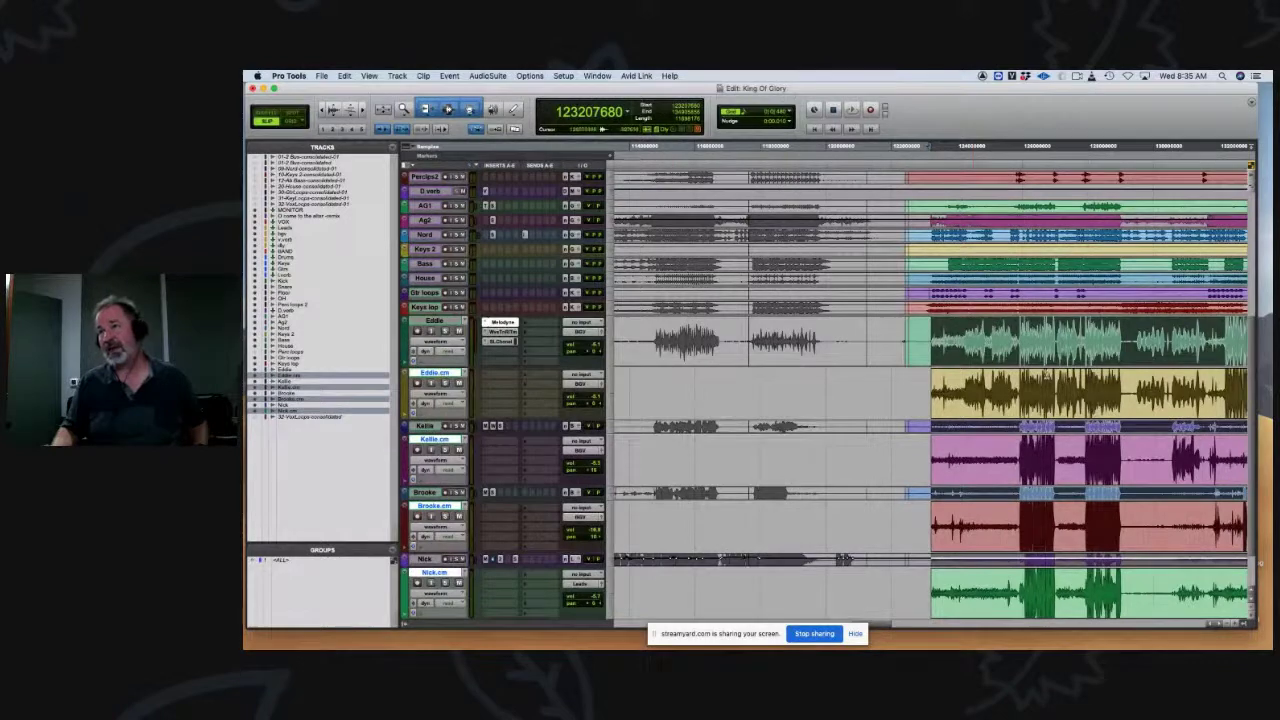
Step: Select the first committed vocal clip and remove the Waves Tune Real-Time insert from its source track
{"action": "left_click", "coordinate": [1046, 379]}
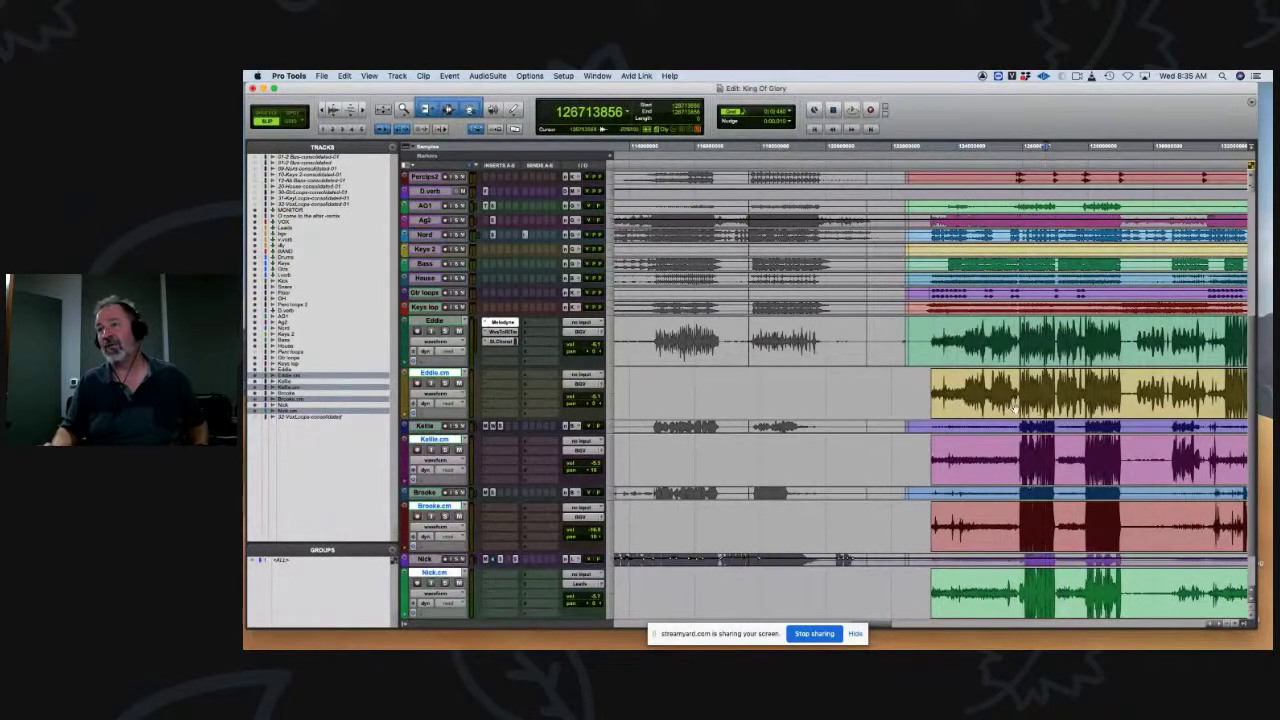
{"action": "left_click", "coordinate": [1014, 408]}
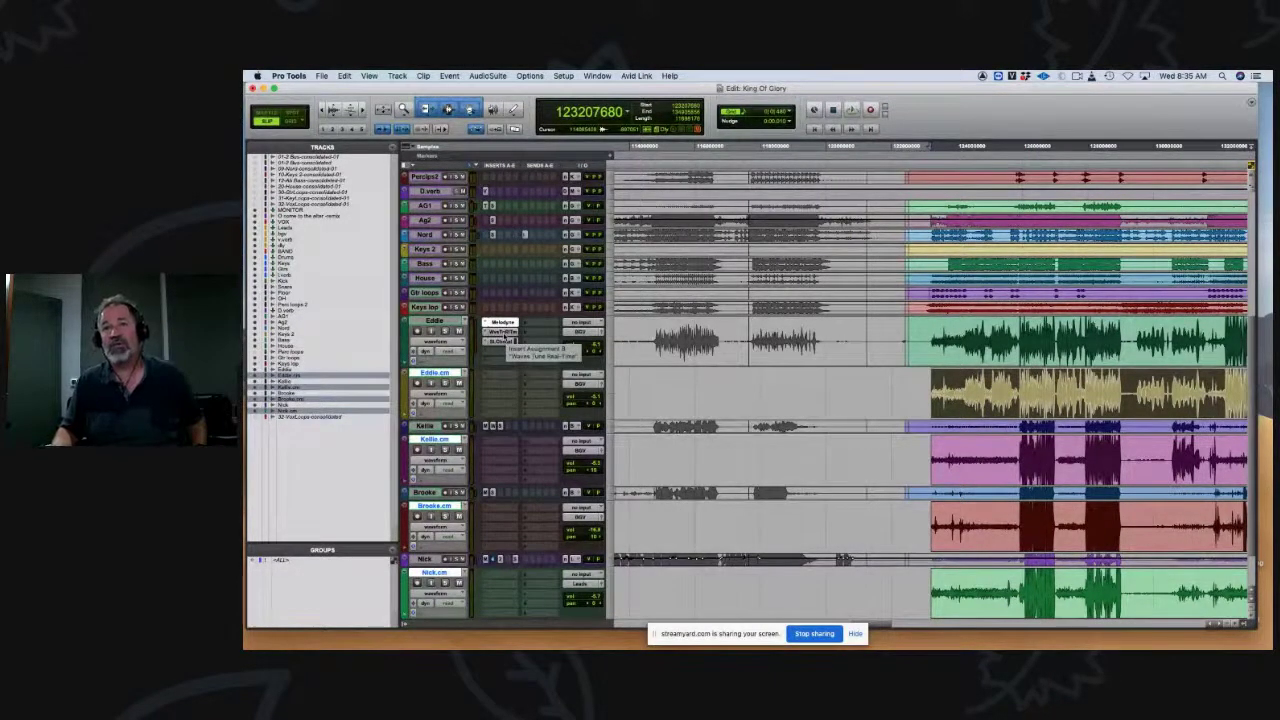
{"action": "left_click", "coordinate": [484, 332]}
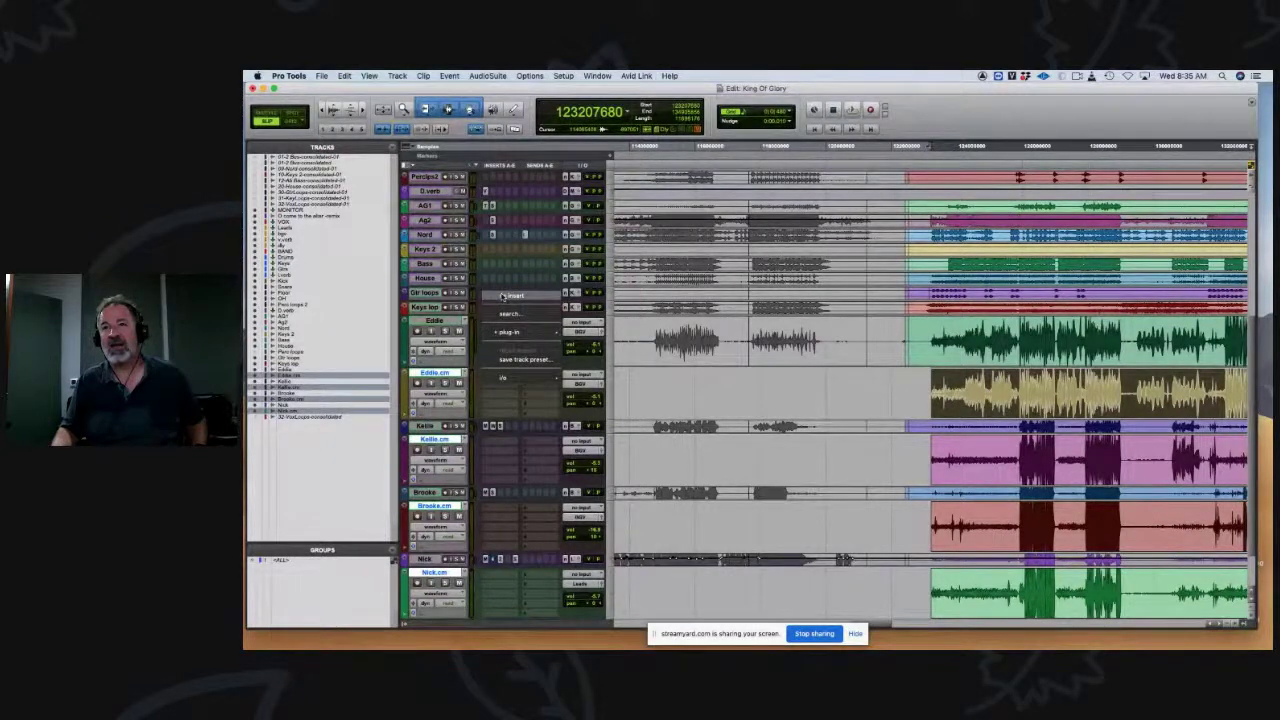
{"action": "left_click", "coordinate": [500, 300]}
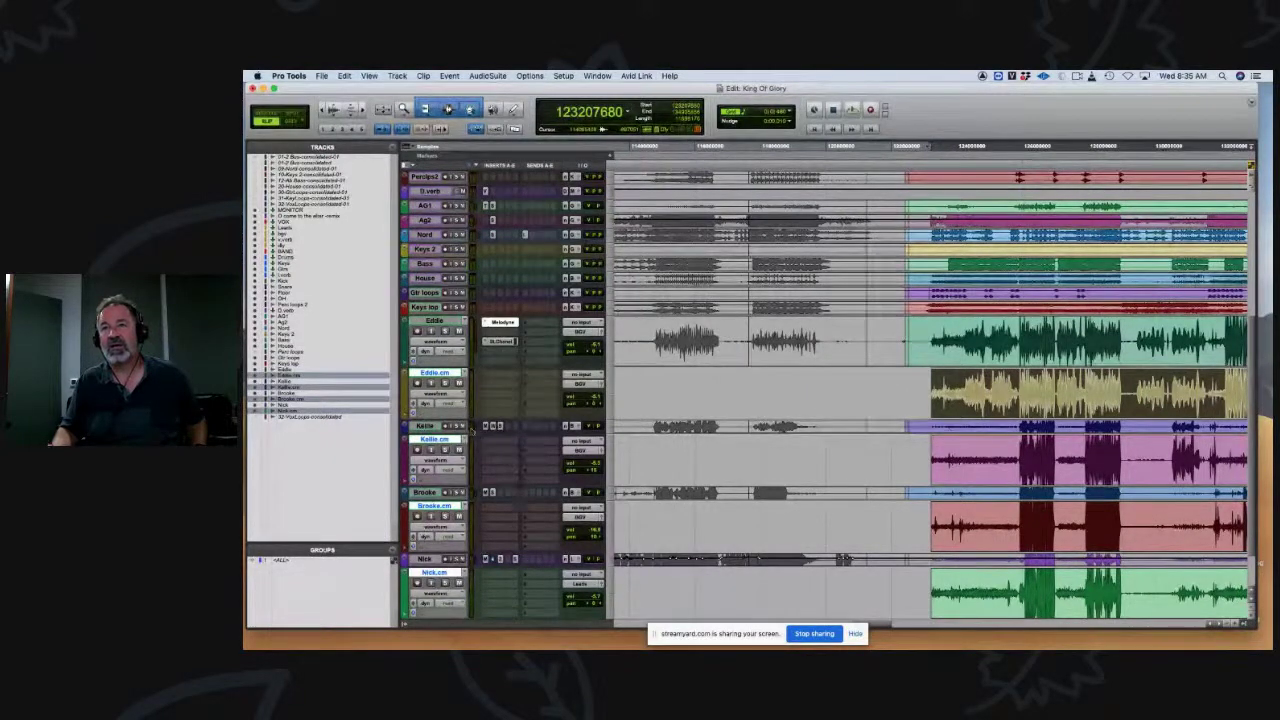
Step: Delete the four committed (.cm) vocal tracks together with their active clips
{"action": "left_click", "coordinate": [431, 375]}
{"action": "left_click", "coordinate": [308, 387], "text": "super"}
{"action": "left_click", "coordinate": [305, 399], "text": "super"}
{"action": "left_click", "coordinate": [308, 411], "text": "super"}
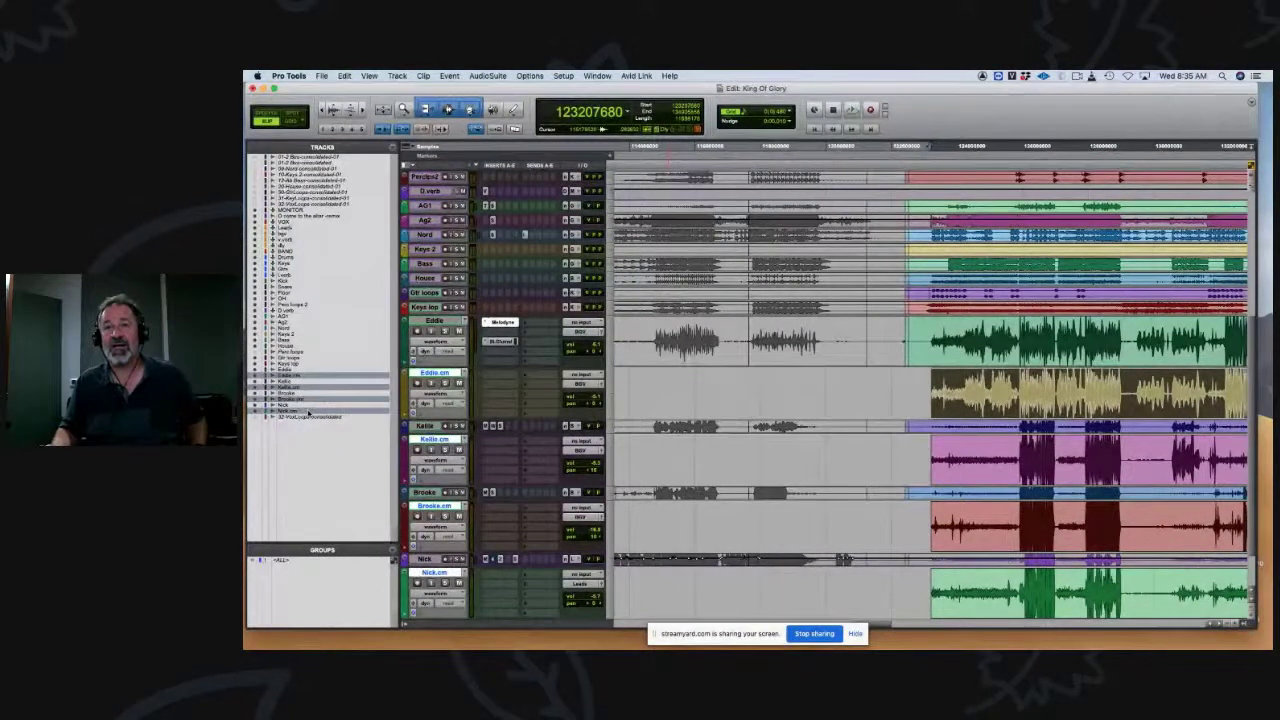
{"action": "right_click", "coordinate": [308, 413]}
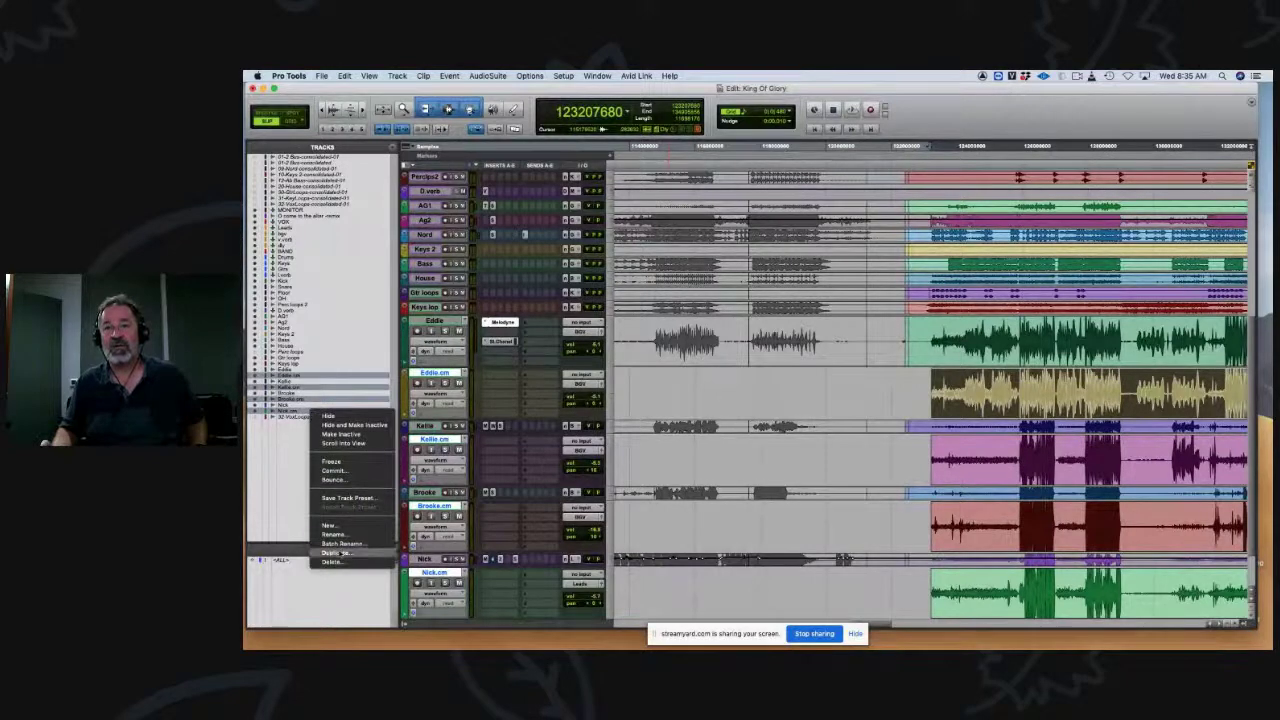
{"action": "left_click", "coordinate": [338, 562]}
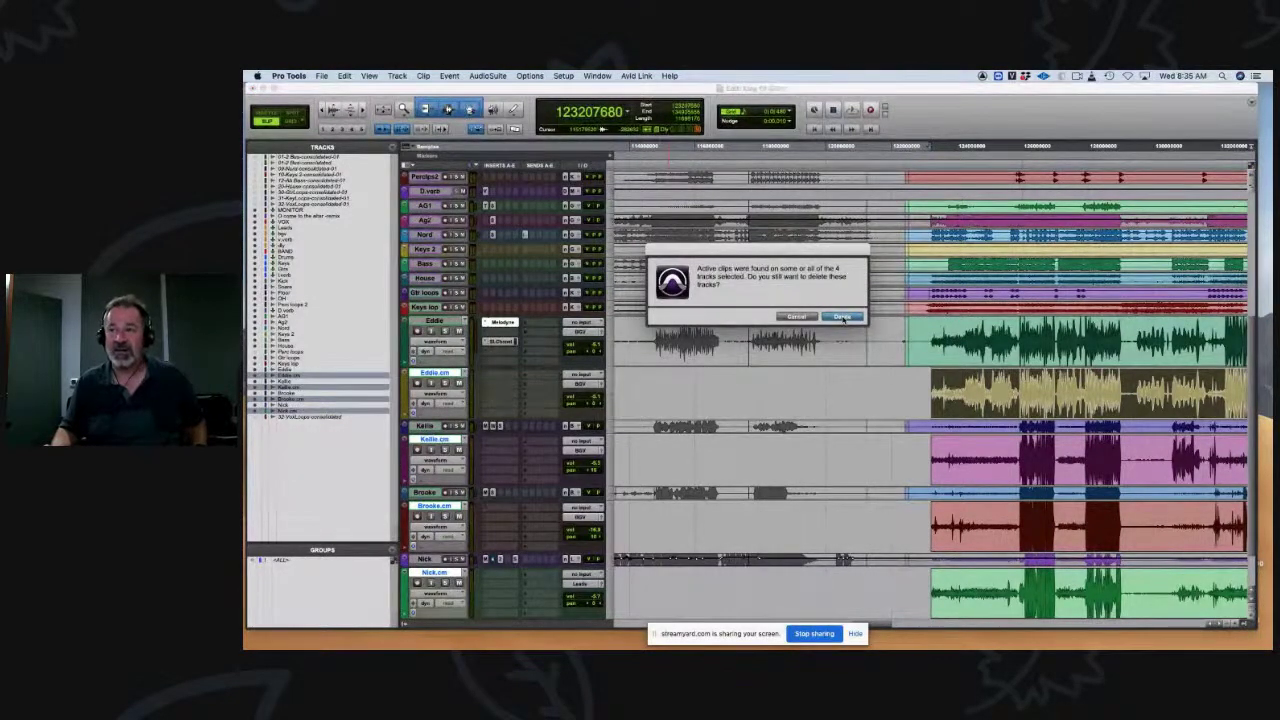
{"action": "left_click", "coordinate": [843, 317]}
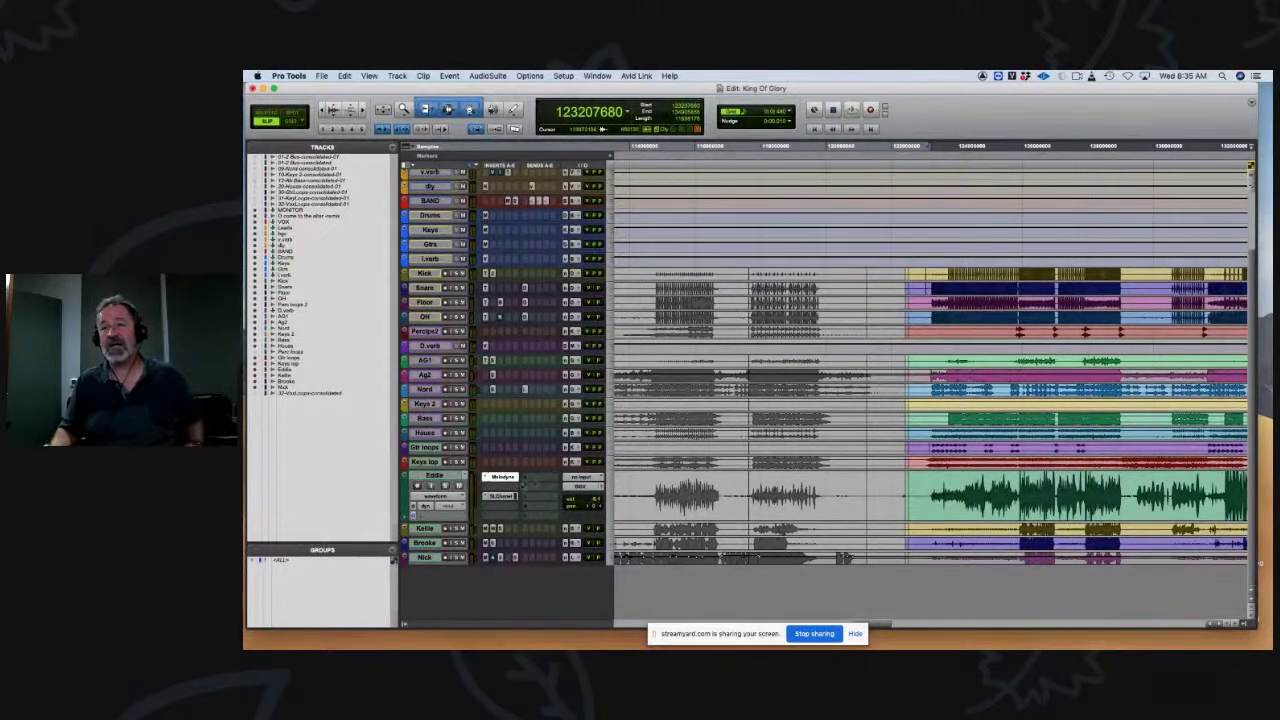
Step: Inspect the SSL E-Channel insert on the enlarged vocal track, close it, and place the edit cursor within the vocal clip
{"action": "left_click", "coordinate": [500, 497]}
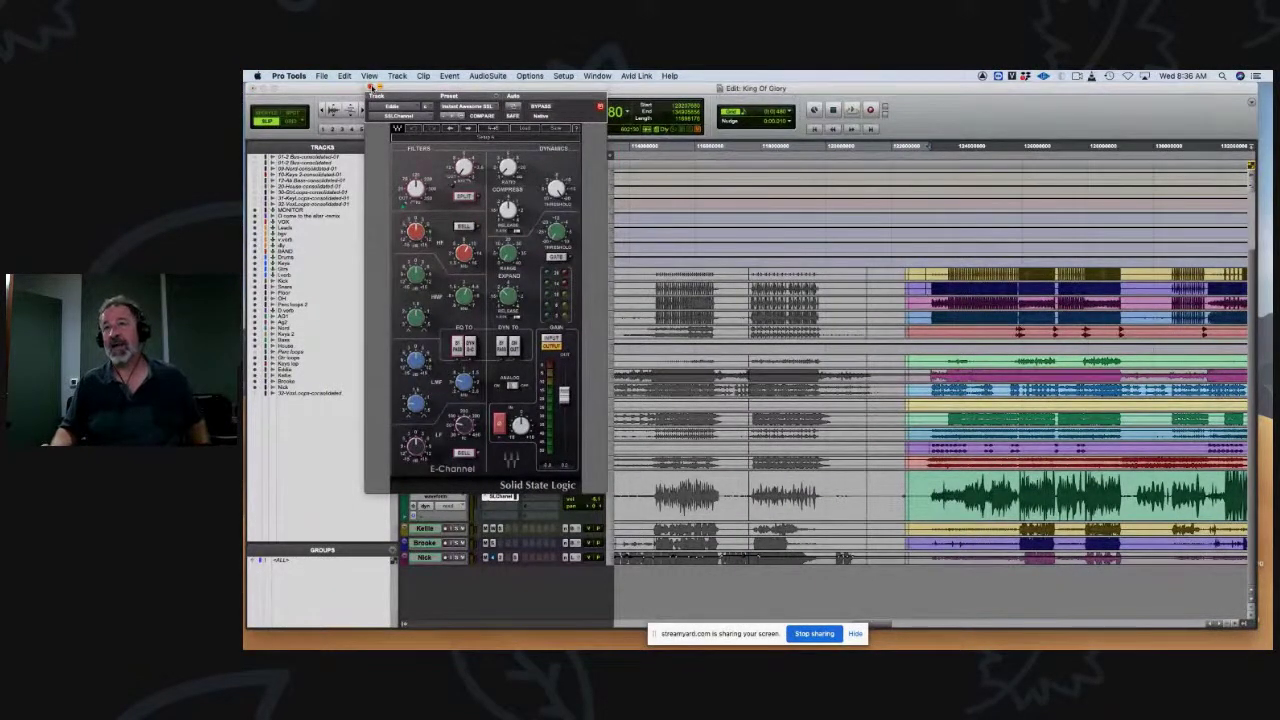
{"action": "left_click", "coordinate": [371, 86]}
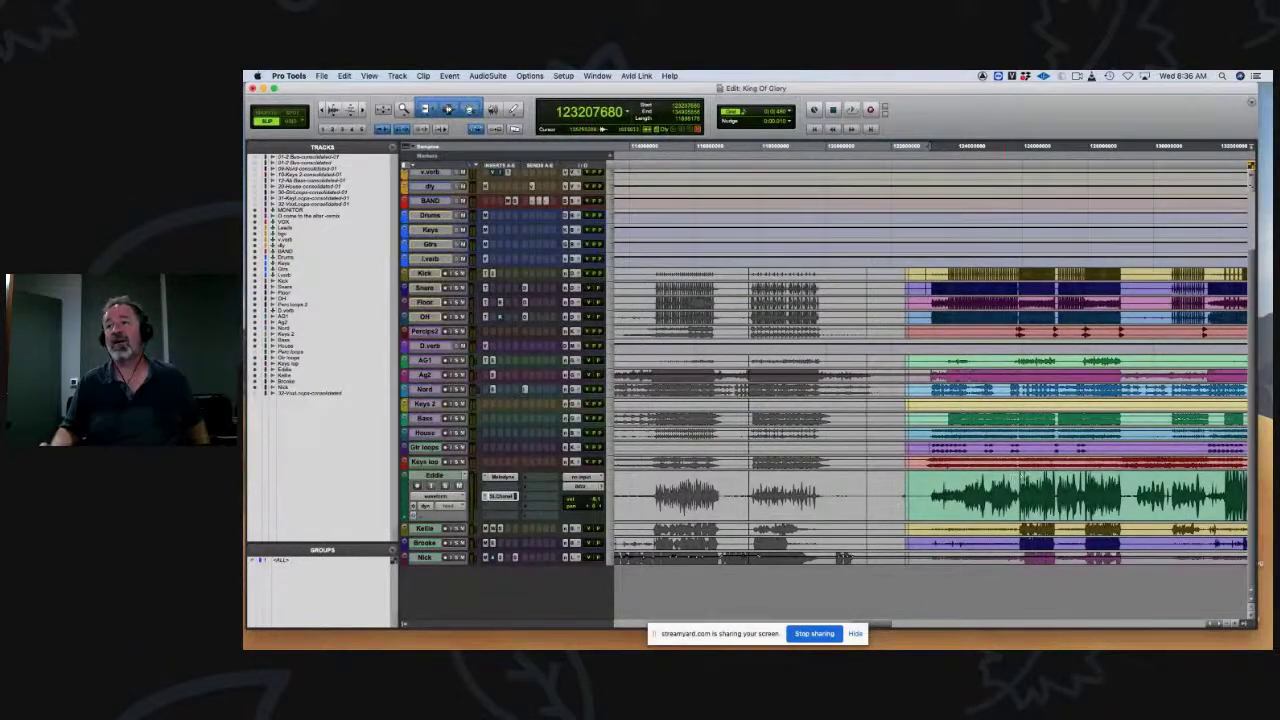
{"action": "left_click", "coordinate": [1033, 490]}
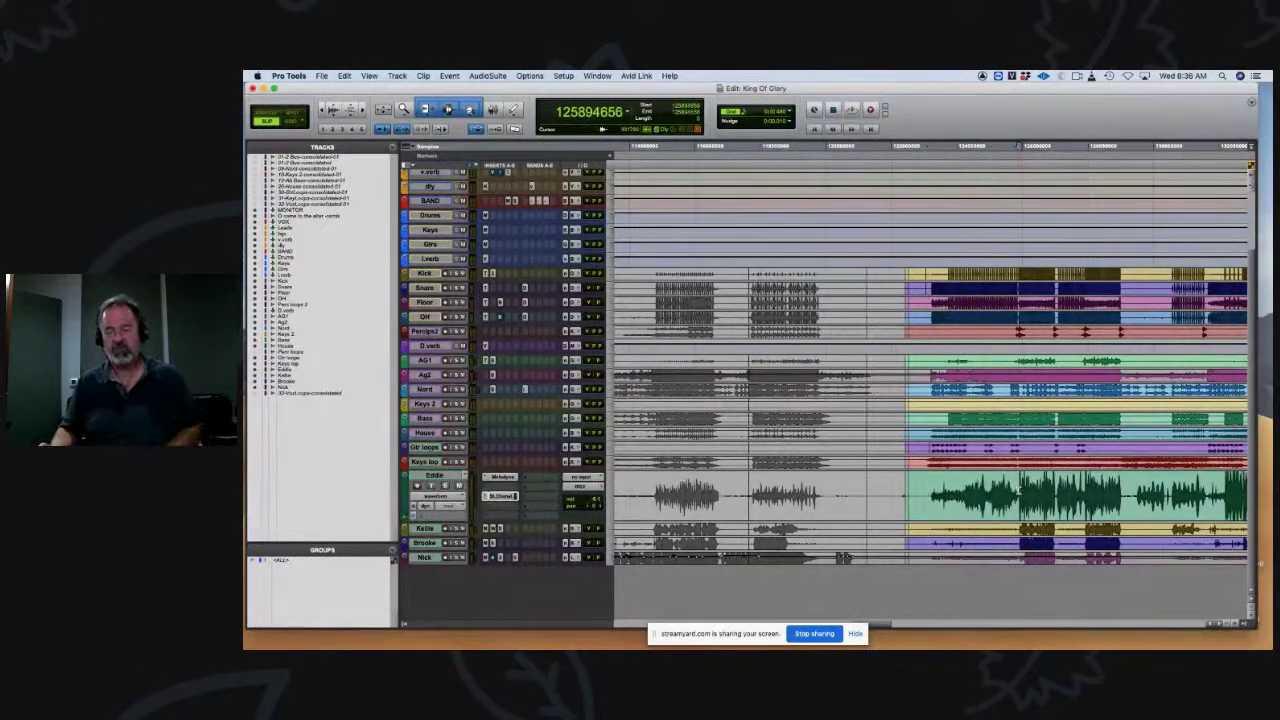
{"action": "key", "text": "t"}
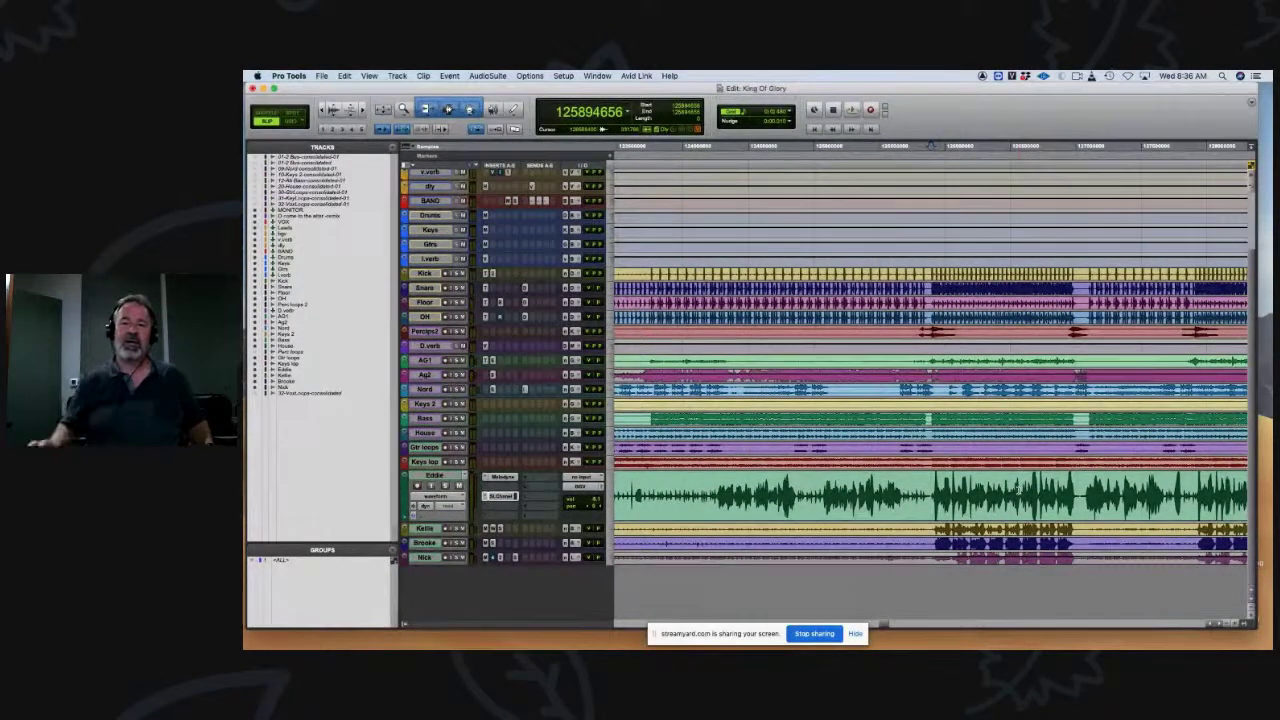
Step: Audition the enlarged vocal track briefly from an earlier point in its clip and stop playback
{"action": "mouse_move", "coordinate": [400, 628]}
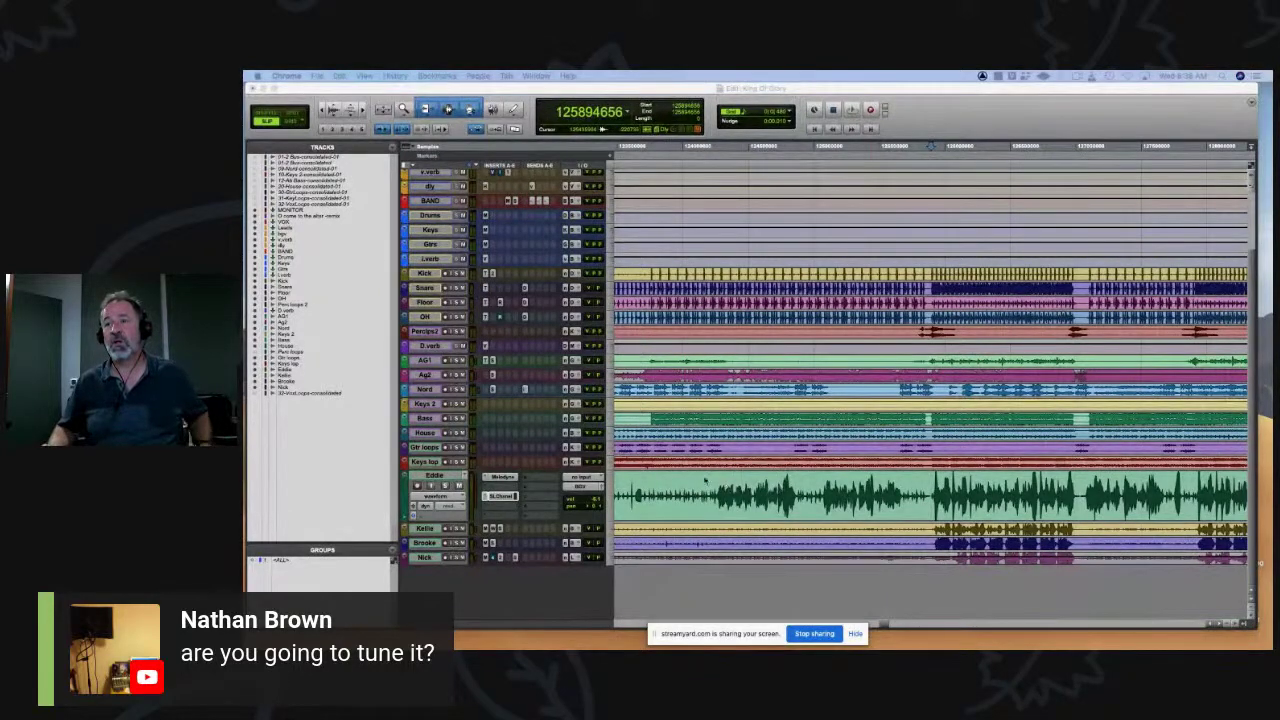
{"action": "left_click", "coordinate": [629, 494]}
{"action": "key", "text": "space"}
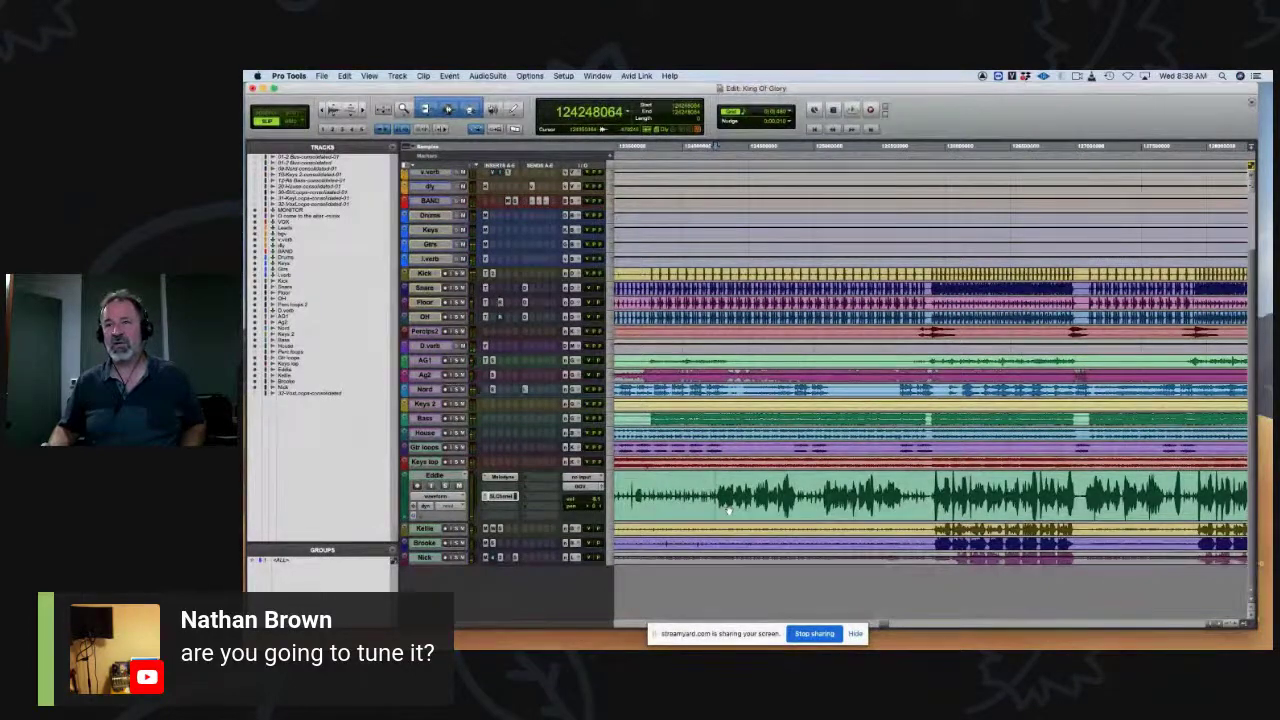
{"action": "key", "text": "space"}
{"action": "key", "text": "space"}
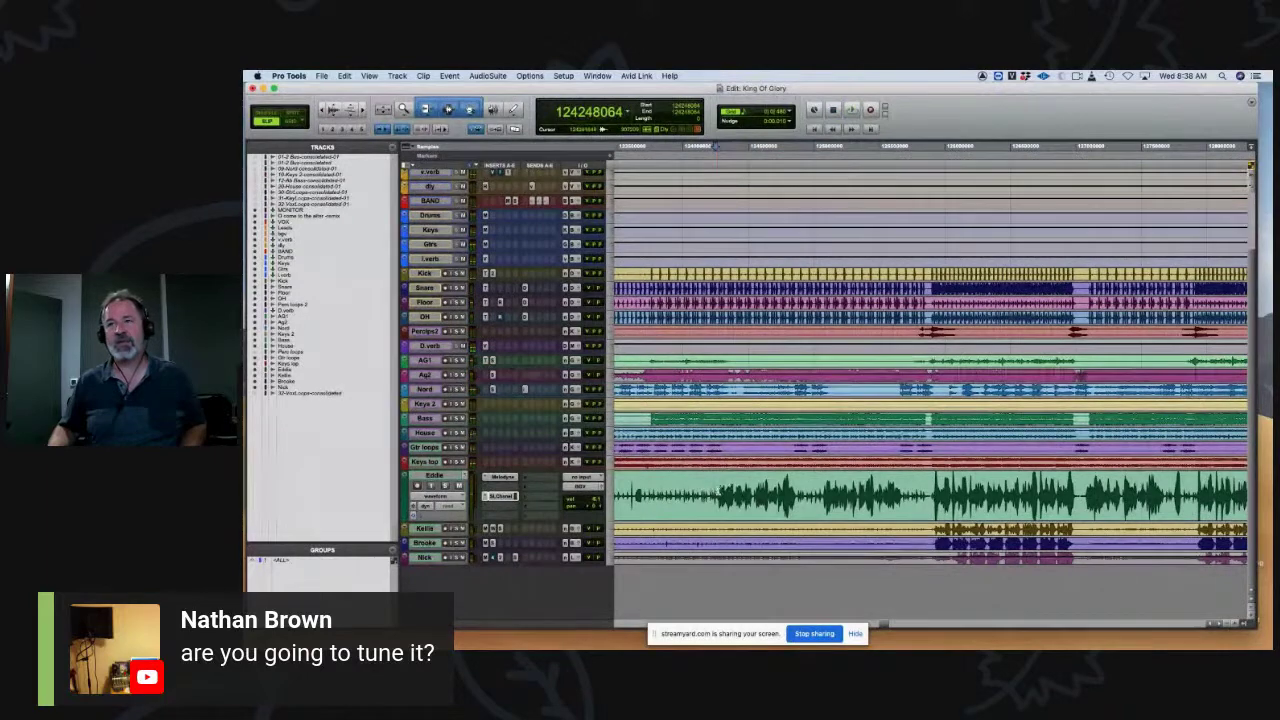
Step: Select a phrase on the enlarged vocal track, open its Melodyne insert, and examine the pitch curves around bars 1391 to 1395
{"action": "left_click_drag", "start_coordinate": [718, 490], "coordinate": [872, 495]}
{"action": "left_click", "coordinate": [503, 479]}
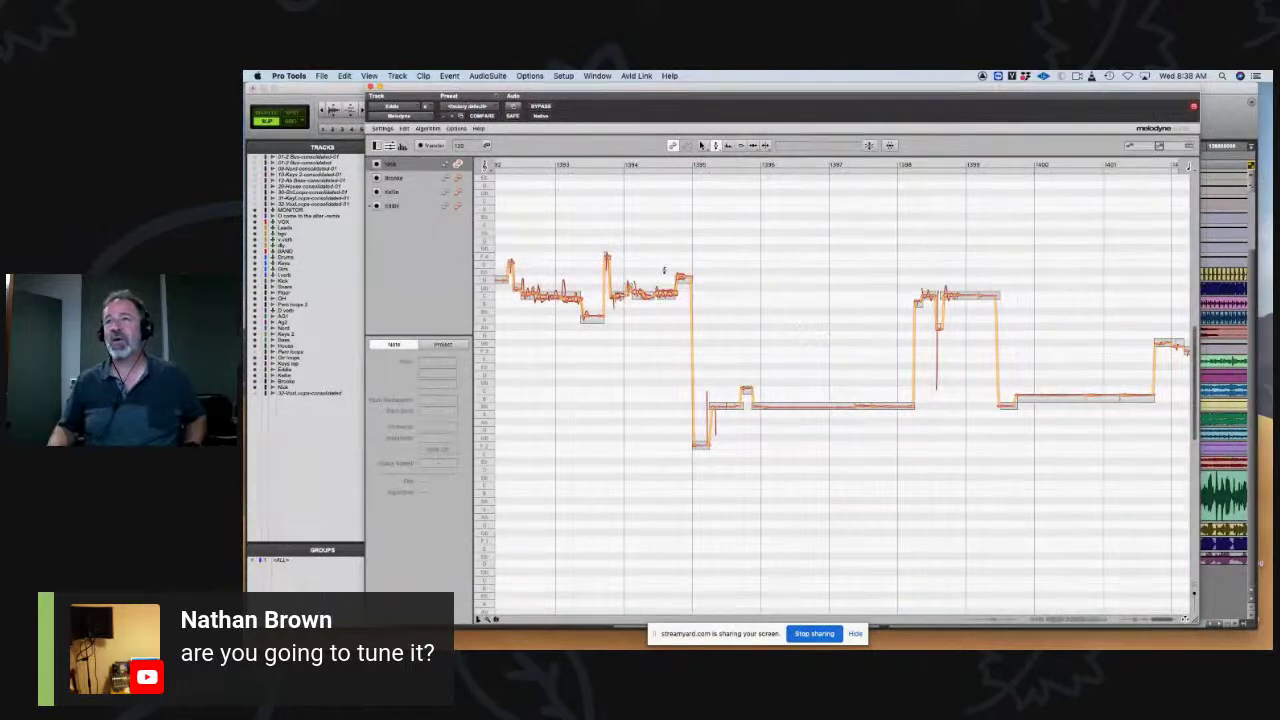
{"action": "scroll", "coordinate": [658, 231], "scroll_direction": "up", "scroll_amount": 5}
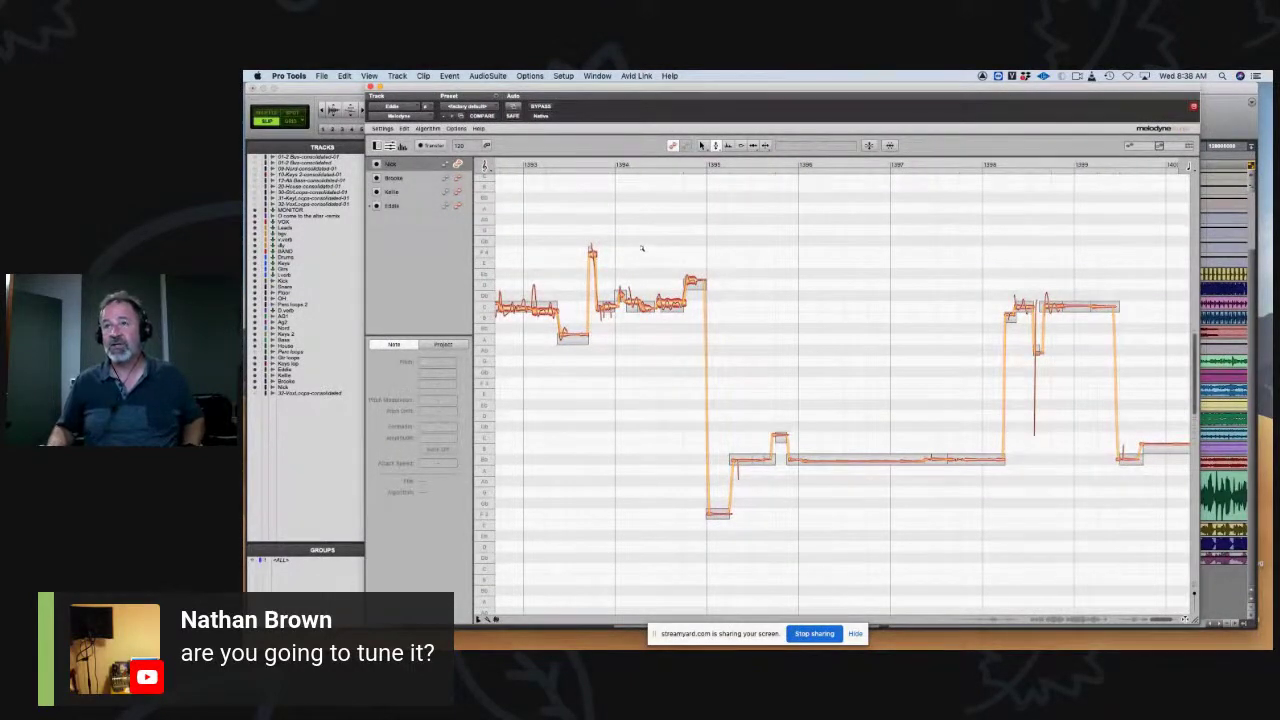
{"action": "scroll", "coordinate": [636, 260], "scroll_direction": "up", "scroll_amount": 4}
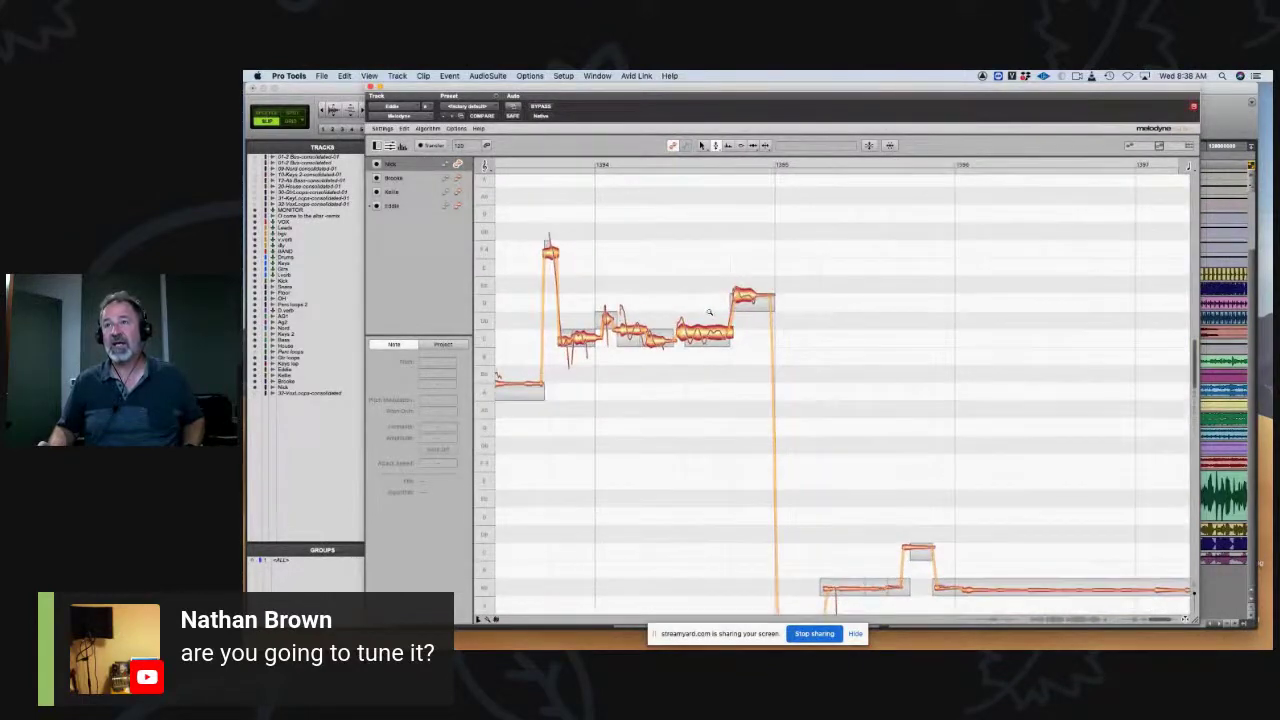
{"action": "scroll", "coordinate": [739, 266], "scroll_direction": "left", "scroll_amount": 6}
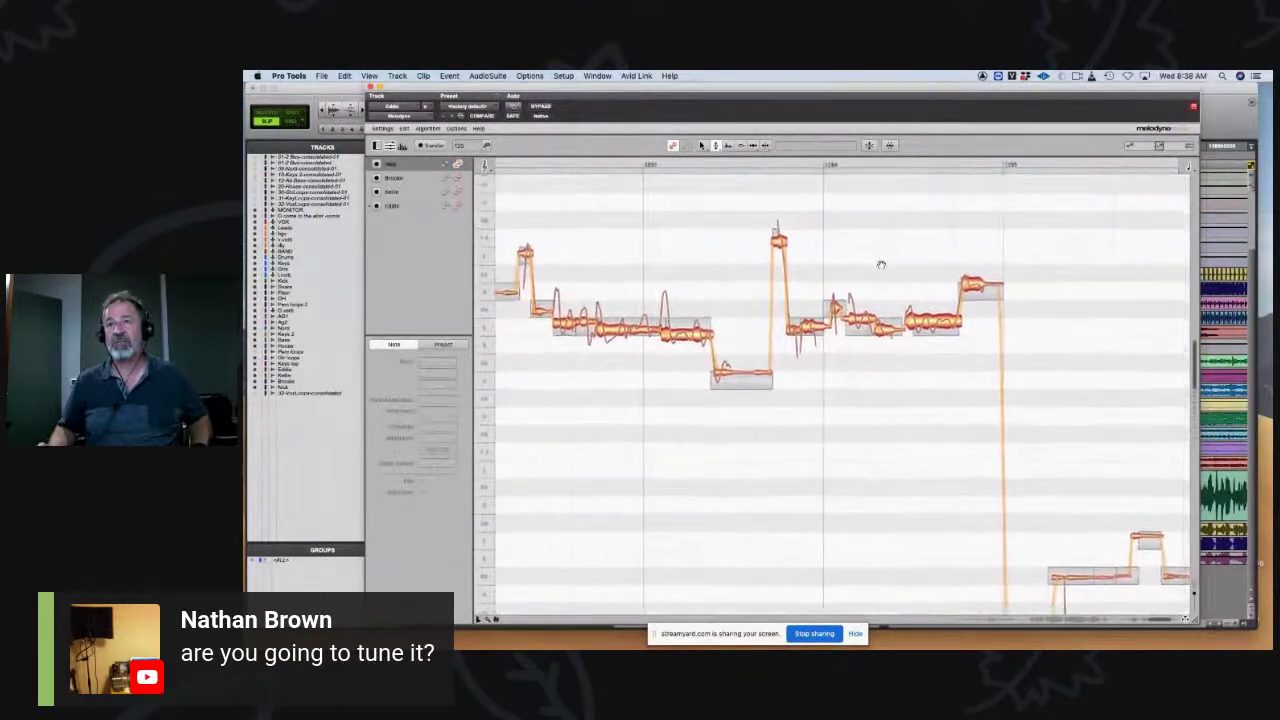
{"action": "scroll", "coordinate": [693, 283], "scroll_direction": "down", "scroll_amount": 3}
{"action": "scroll", "coordinate": [683, 257], "scroll_direction": "left", "scroll_amount": 3}
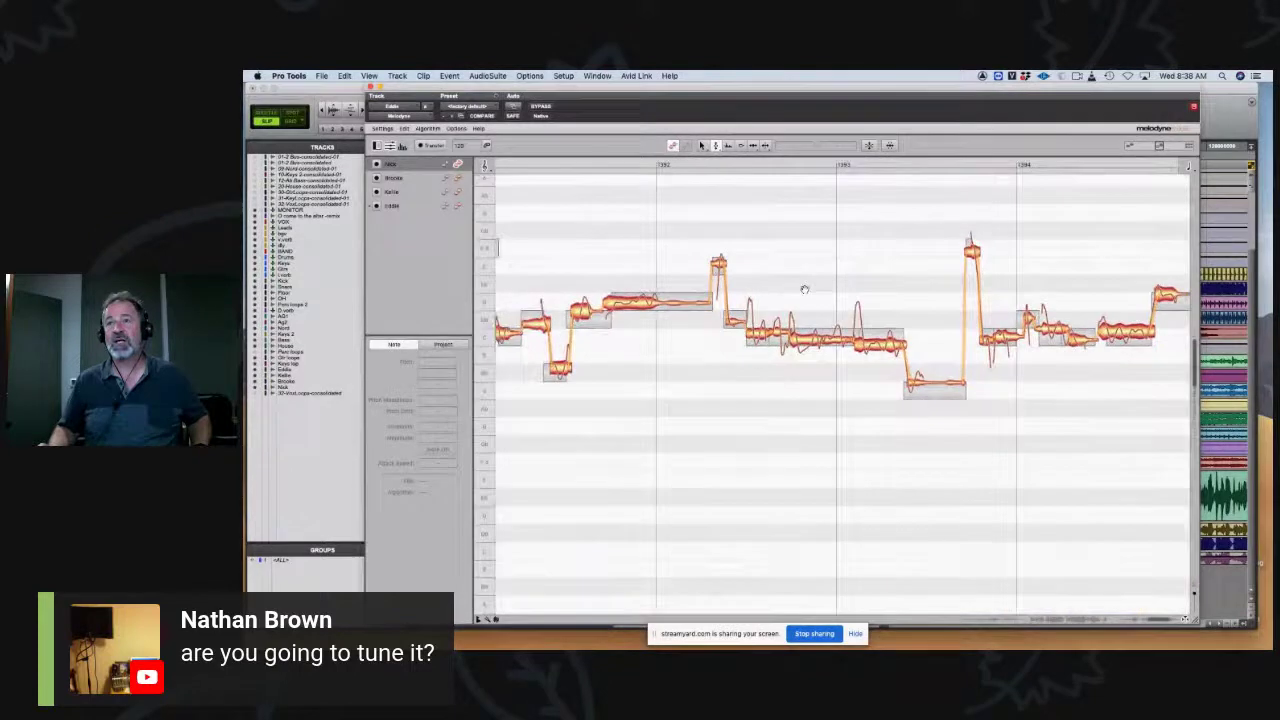
{"action": "scroll", "coordinate": [739, 247], "scroll_direction": "up", "scroll_amount": 3}
{"action": "scroll", "coordinate": [739, 247], "scroll_direction": "left", "scroll_amount": 1}
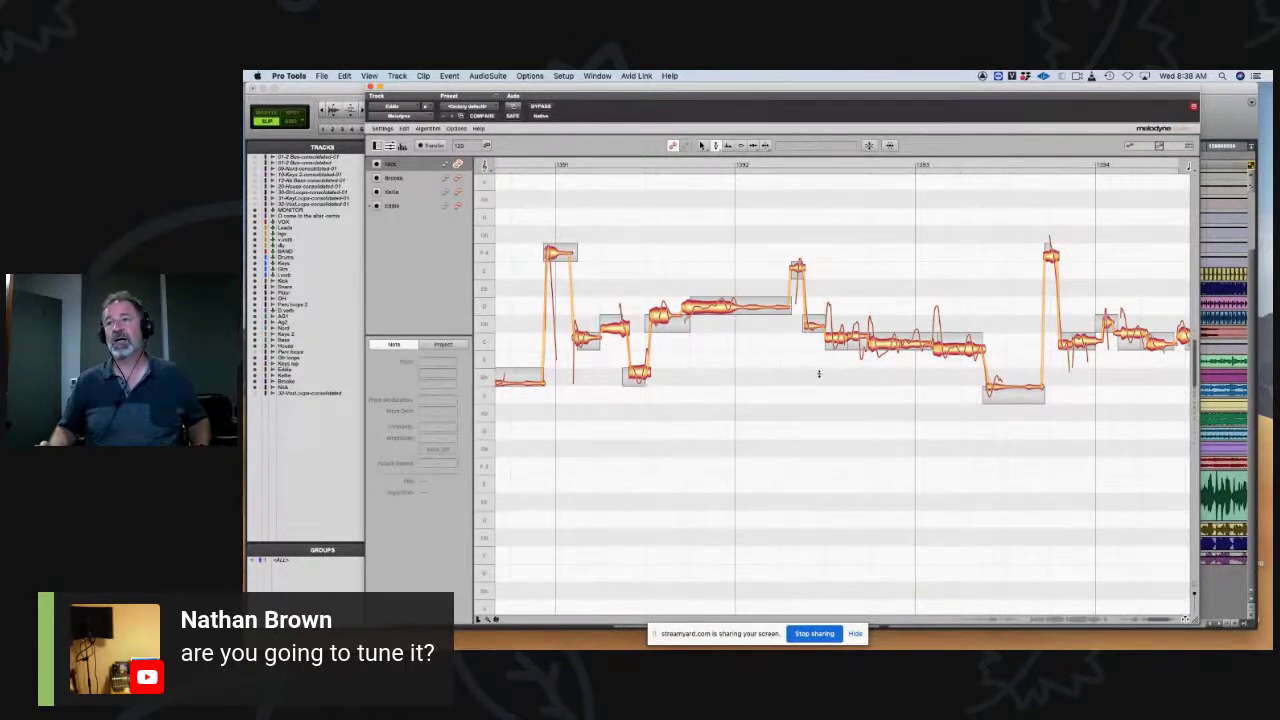
{"action": "scroll", "coordinate": [818, 374], "scroll_direction": "down", "scroll_amount": 5}
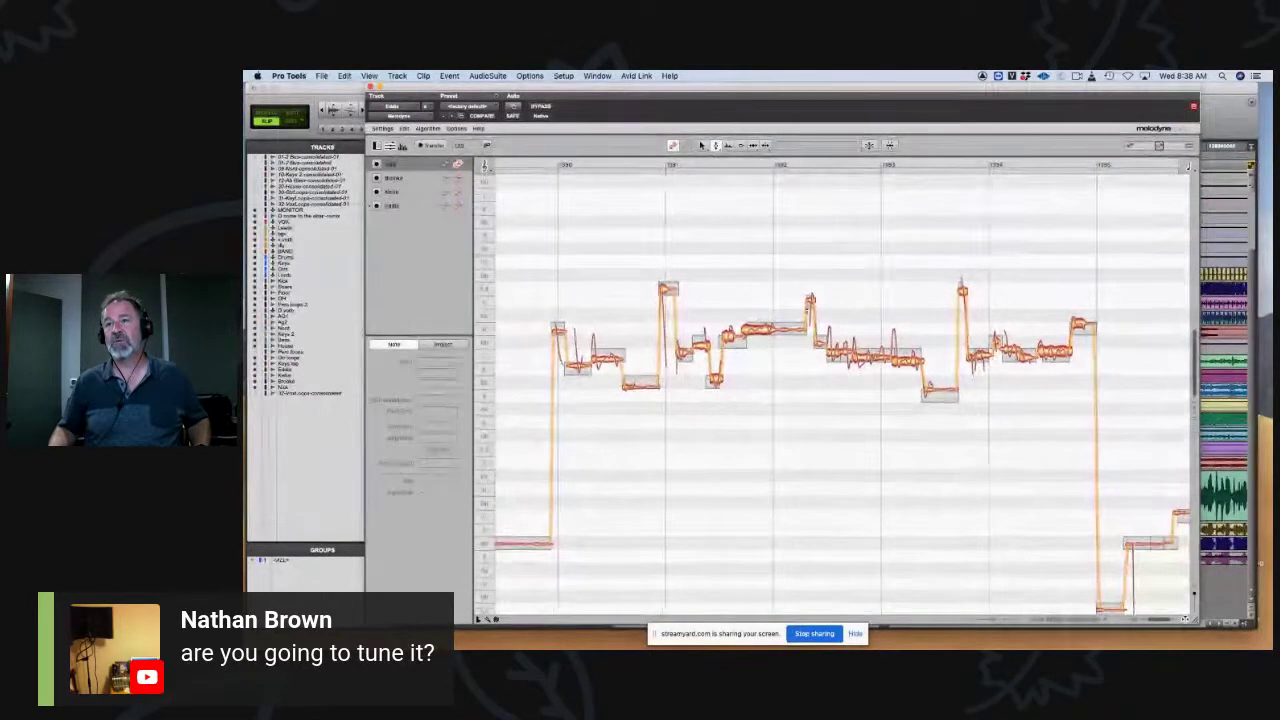
{"action": "scroll", "coordinate": [786, 306], "scroll_direction": "right", "scroll_amount": 3}
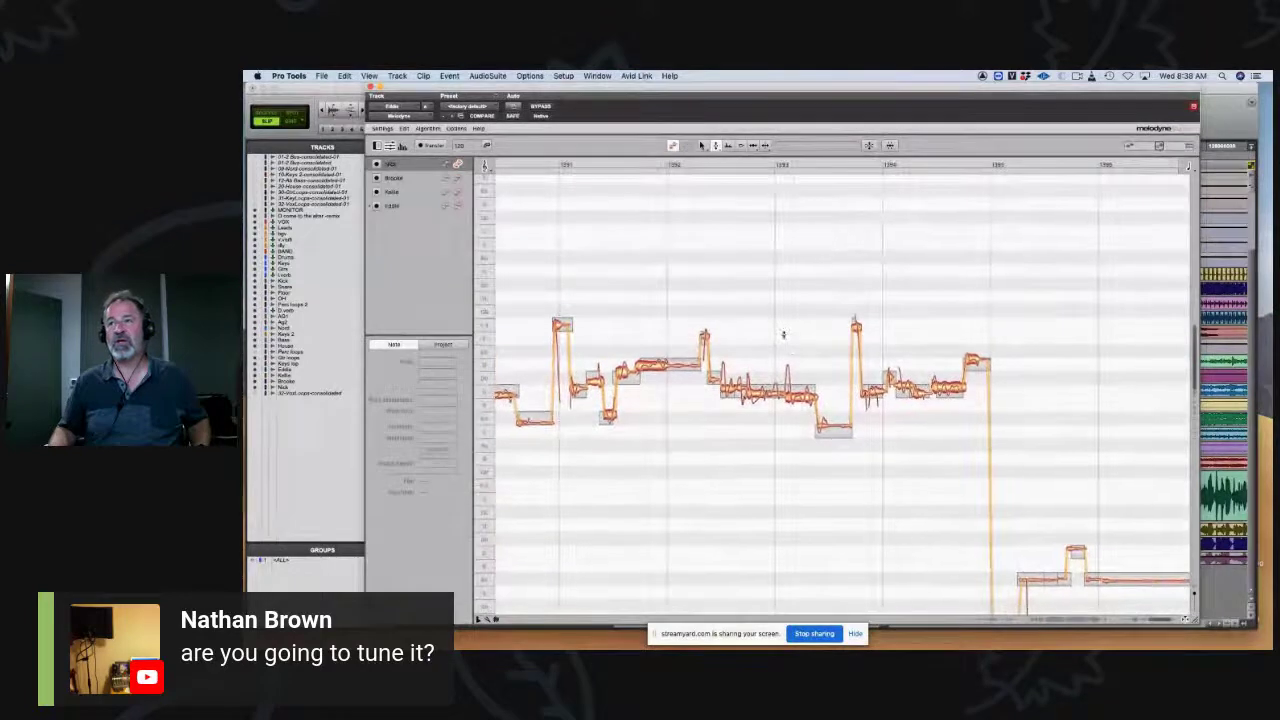
{"action": "scroll", "coordinate": [783, 335], "scroll_direction": "up", "scroll_amount": 5}
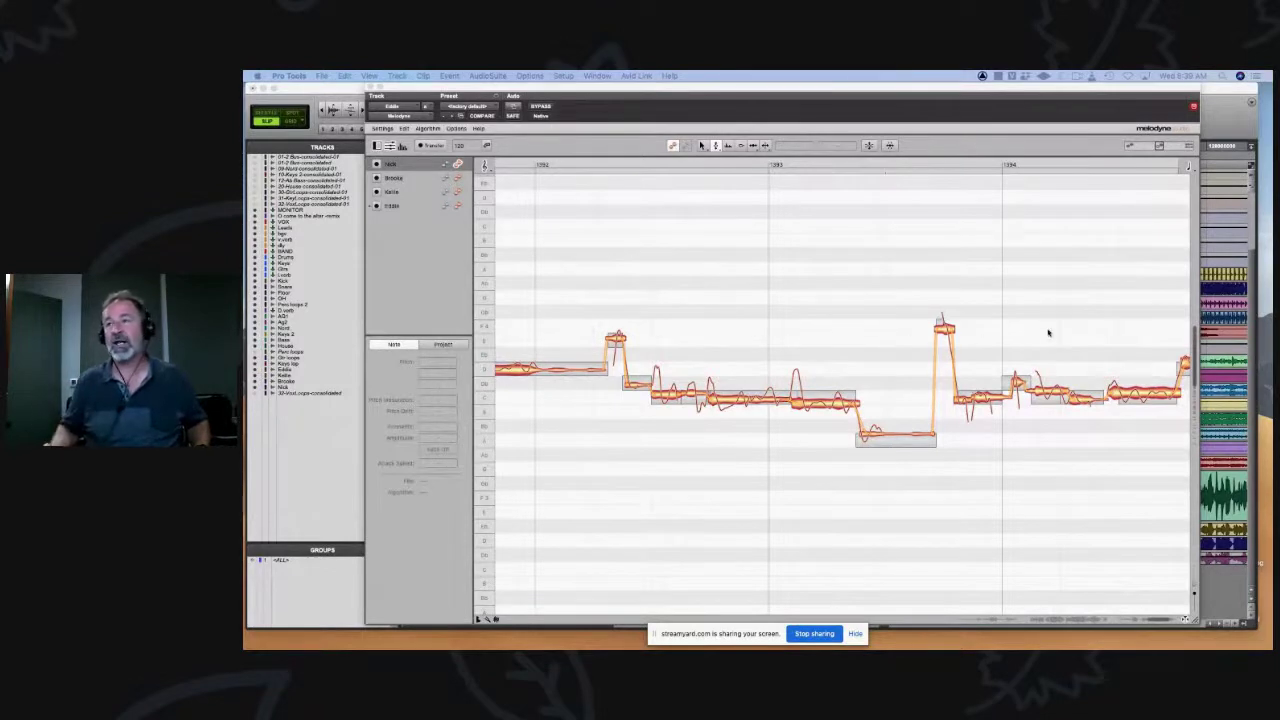
Step: Separate the scooped start from the sustained note just after bar 1393 and snap both parts to their pitch centres
{"action": "left_click_drag", "start_coordinate": [873, 357], "coordinate": [766, 337]}
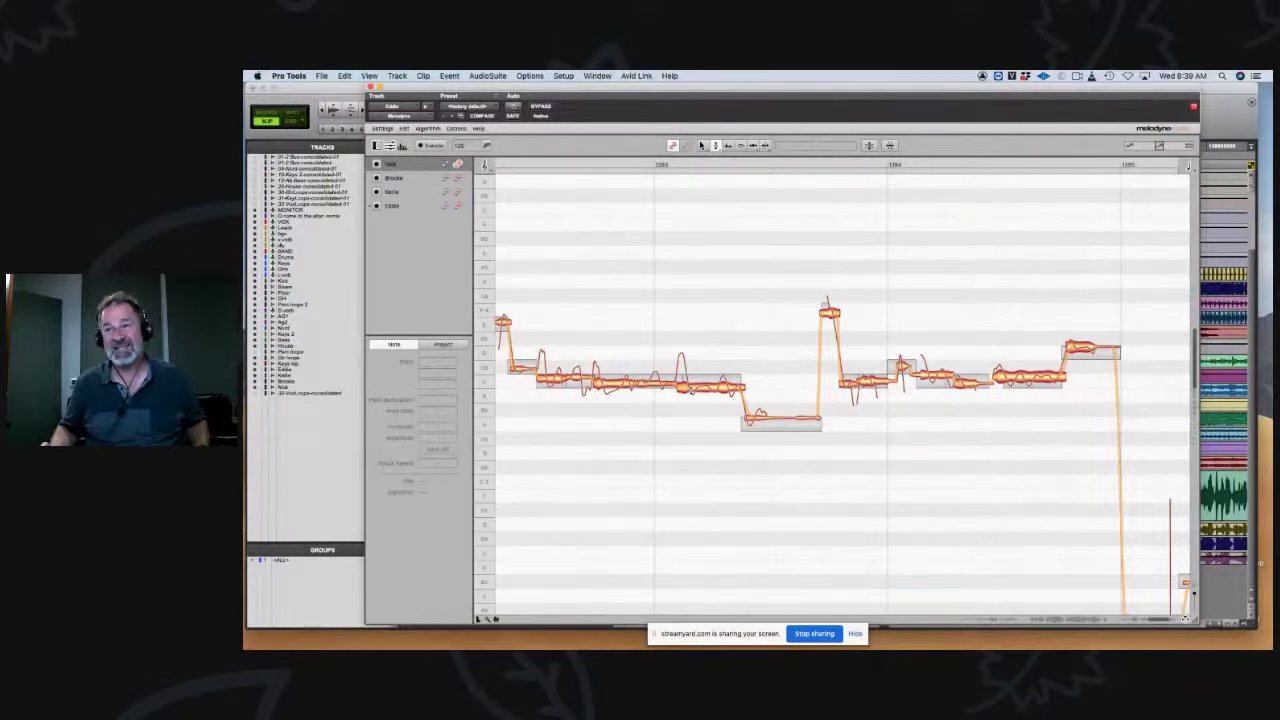
{"action": "right_click", "coordinate": [680, 340]}
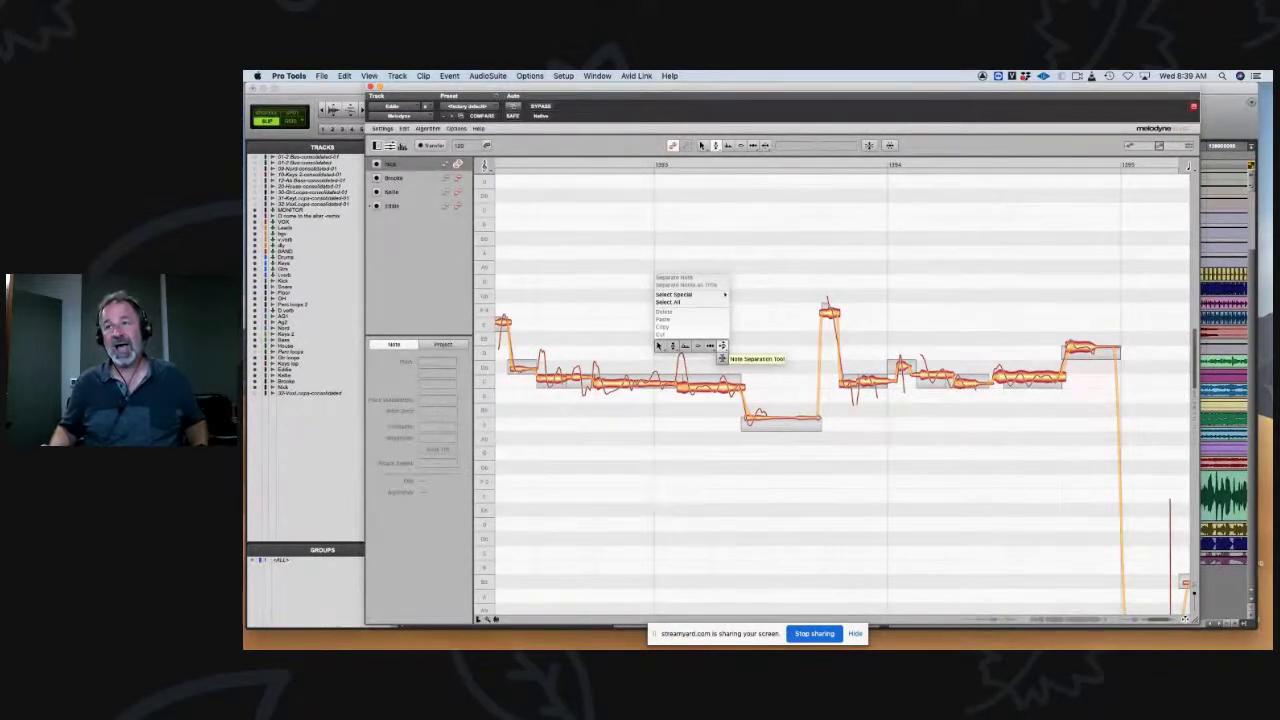
{"action": "left_click", "coordinate": [722, 346]}
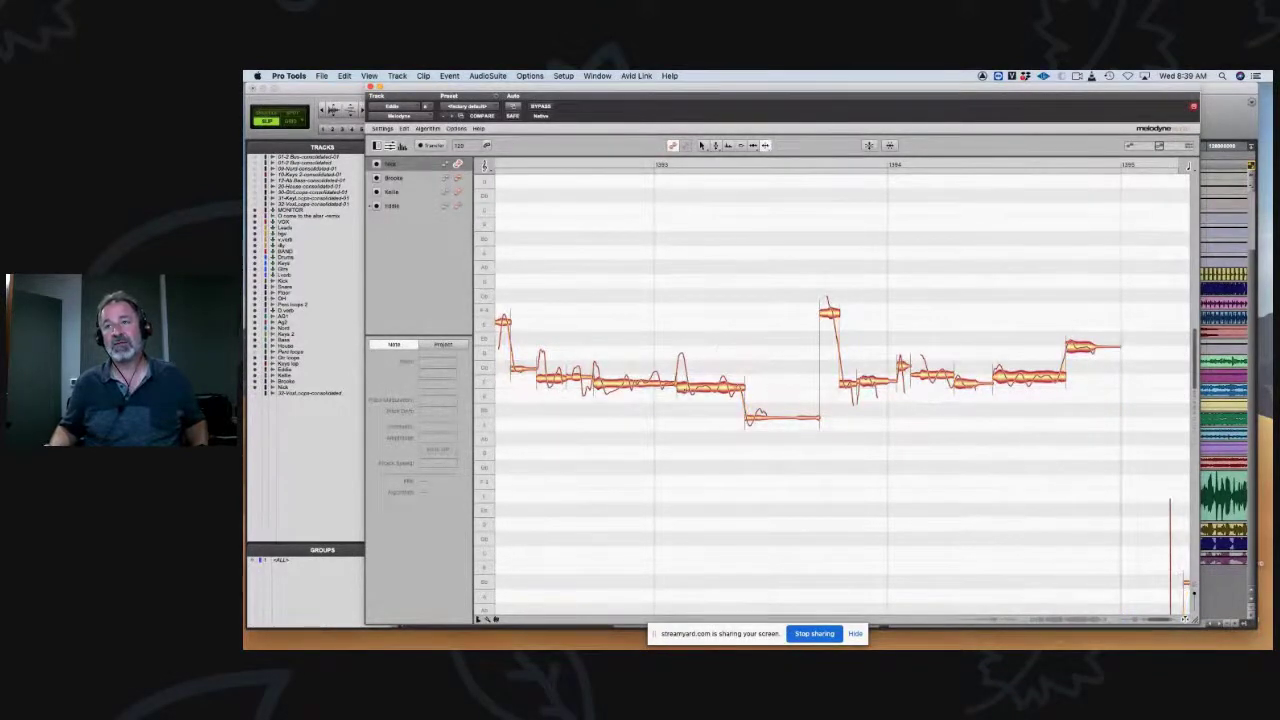
{"action": "left_click", "coordinate": [686, 385]}
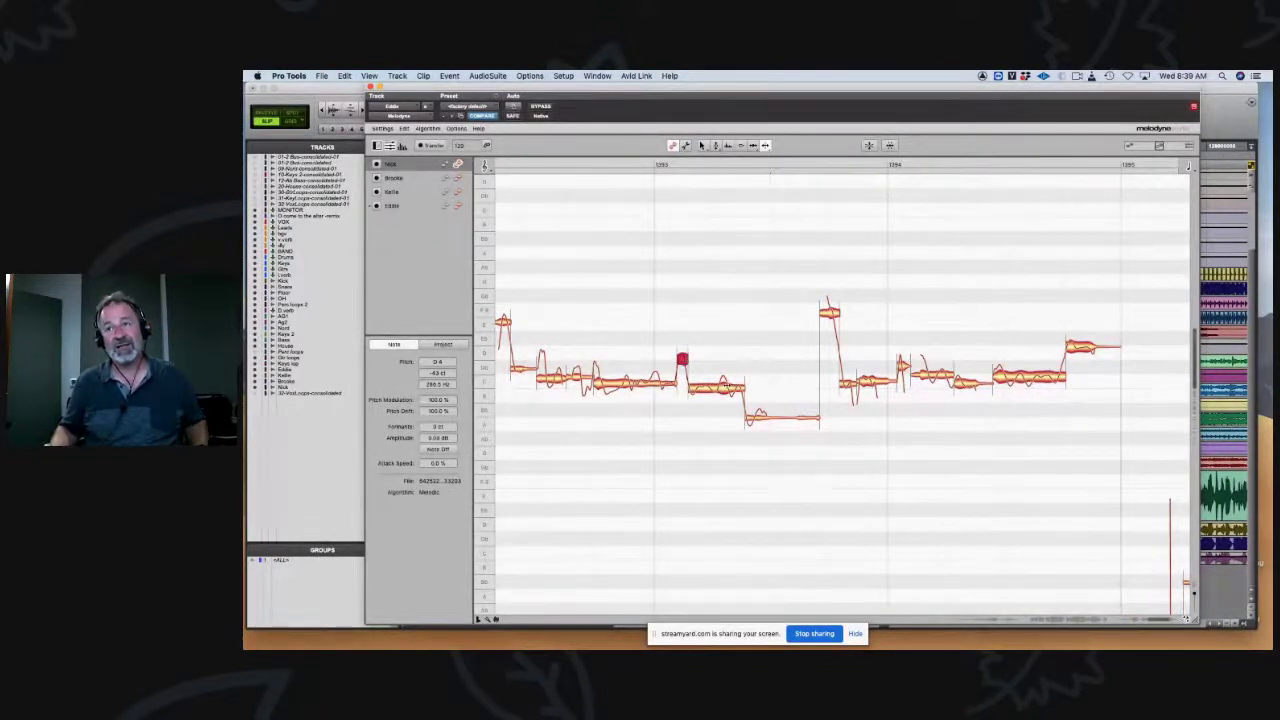
{"action": "right_click", "coordinate": [713, 344]}
{"action": "left_click", "coordinate": [710, 342]}
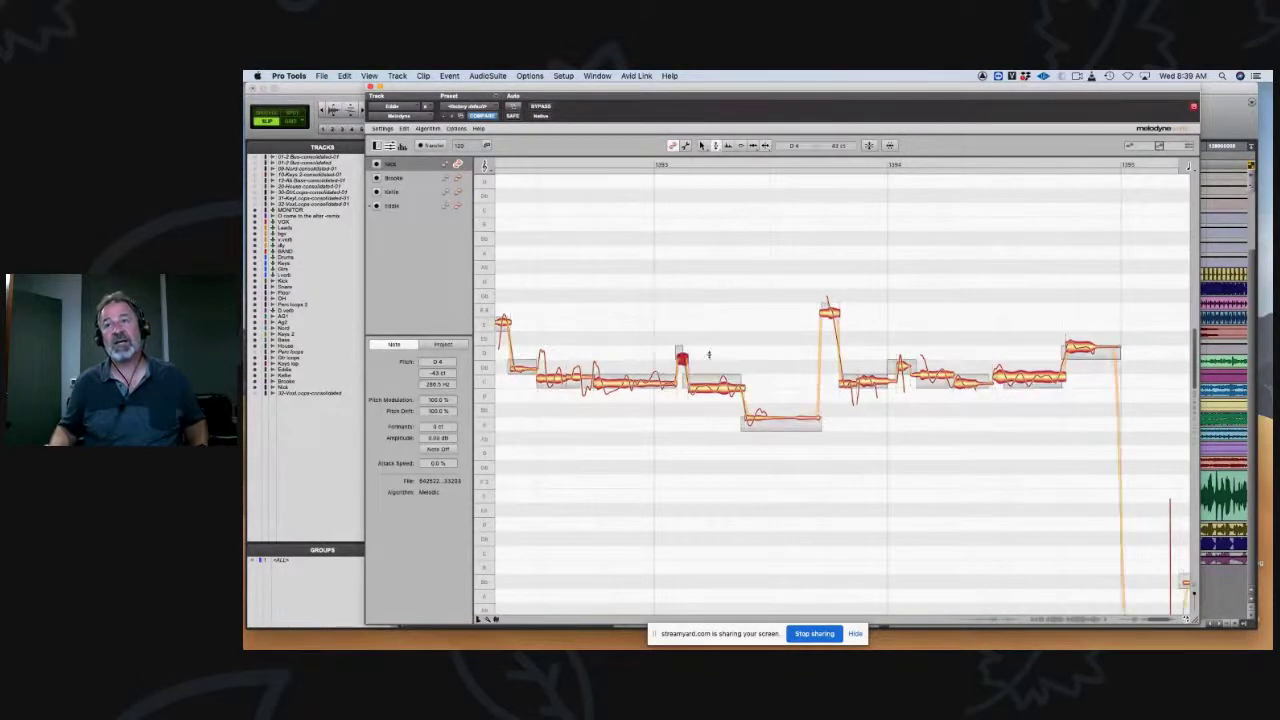
{"action": "left_click_drag", "start_coordinate": [682, 343], "coordinate": [740, 402]}
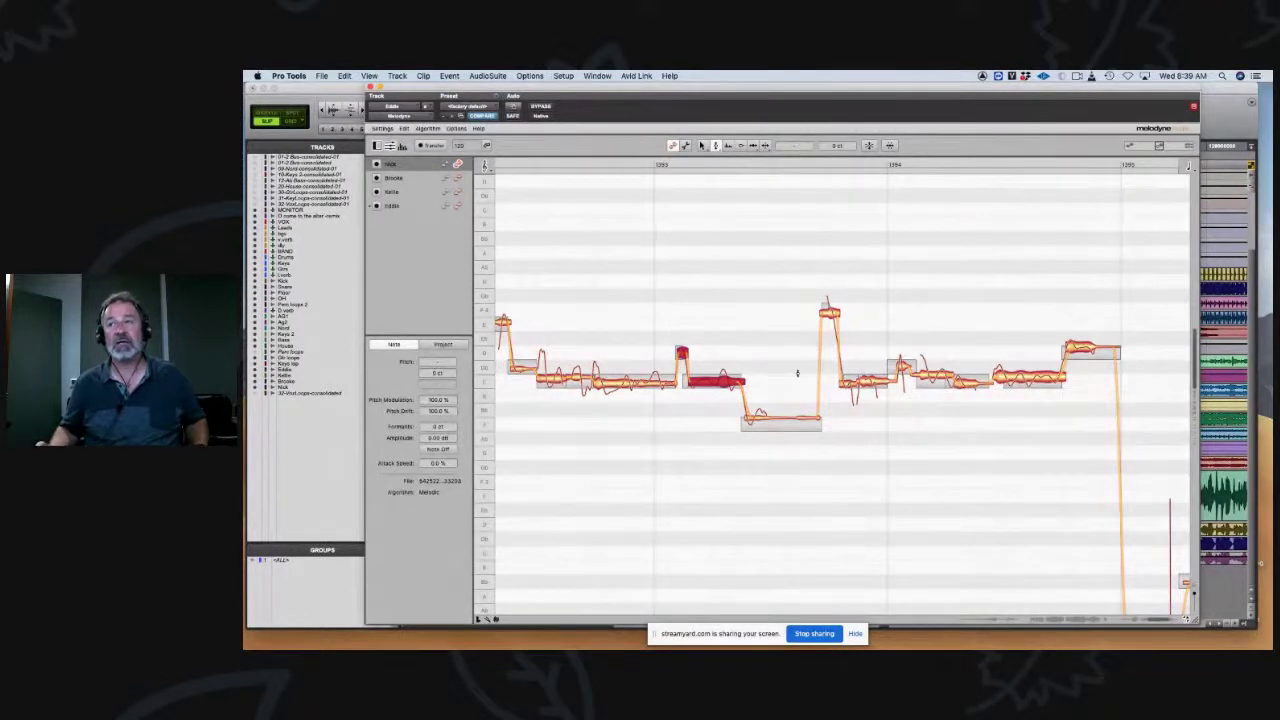
Step: Split the short raised onset from the long wavering note between bars 1394 and 1395 with the Note Separation Tool
{"action": "scroll", "coordinate": [797, 373], "scroll_direction": "right", "scroll_amount": 3}
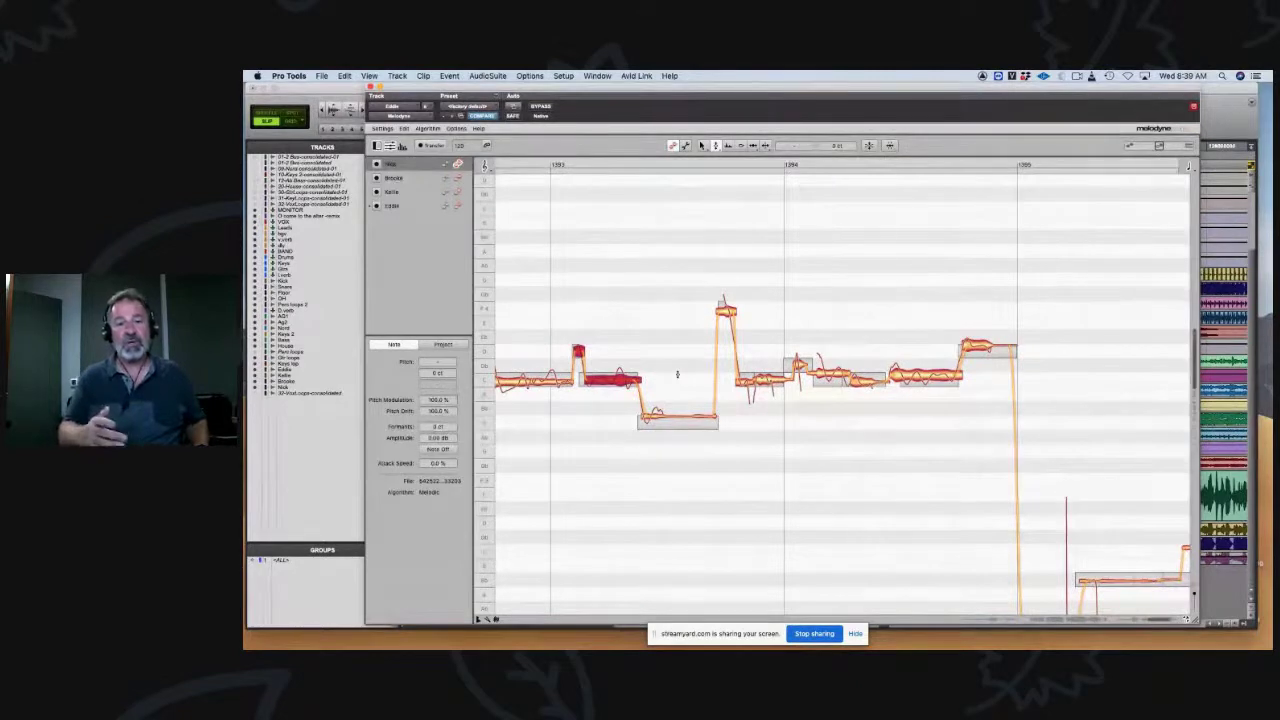
{"action": "left_click_drag", "start_coordinate": [854, 297], "coordinate": [729, 289]}
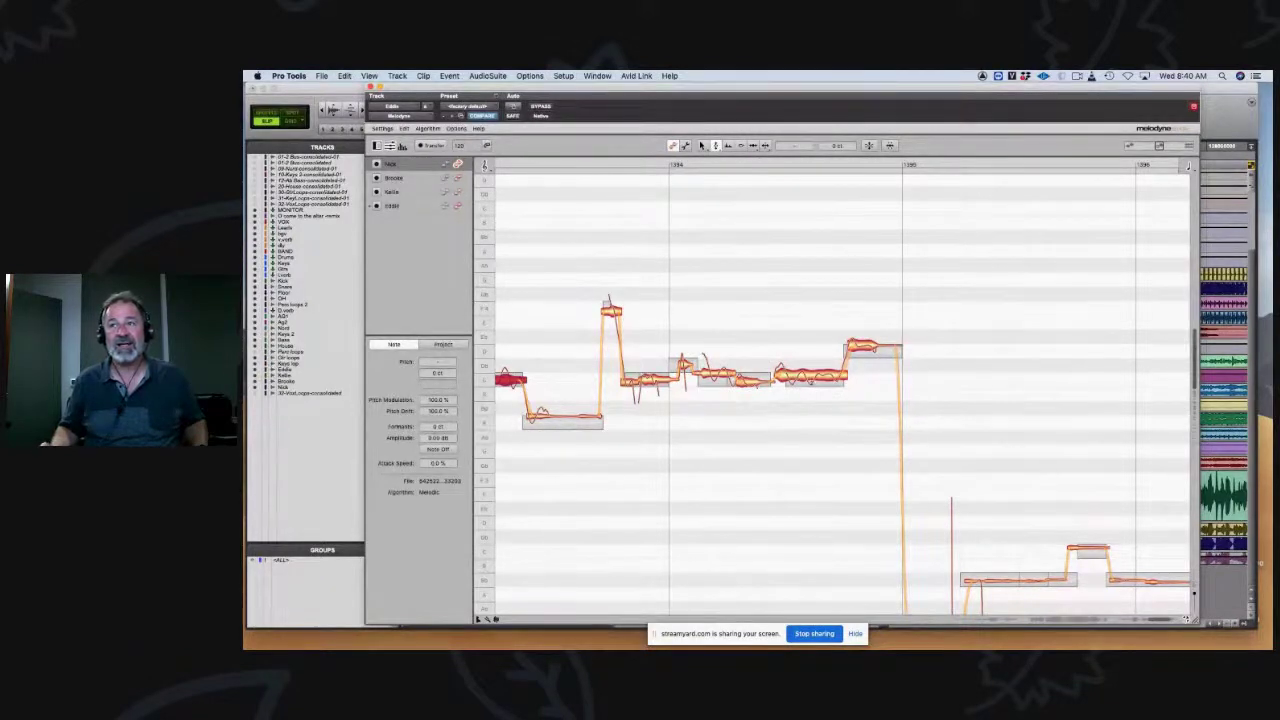
{"action": "right_click", "coordinate": [800, 382]}
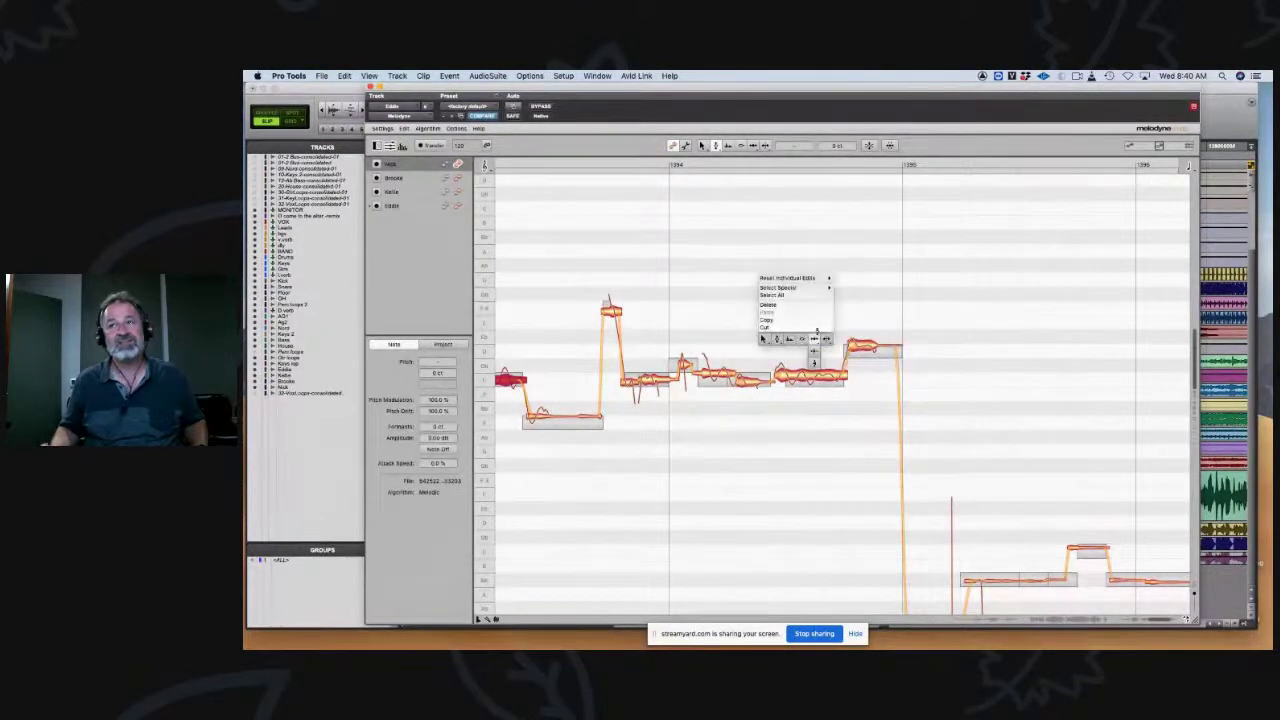
{"action": "left_click", "coordinate": [832, 340]}
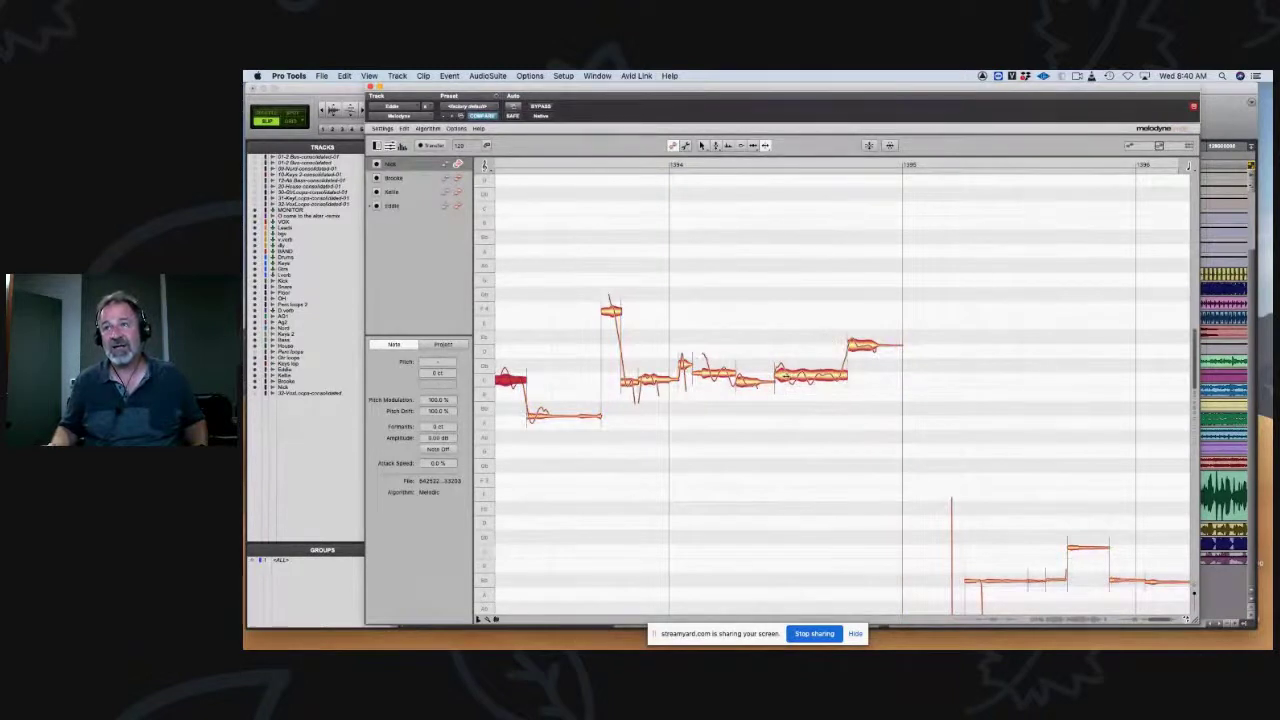
{"action": "left_click", "coordinate": [782, 375]}
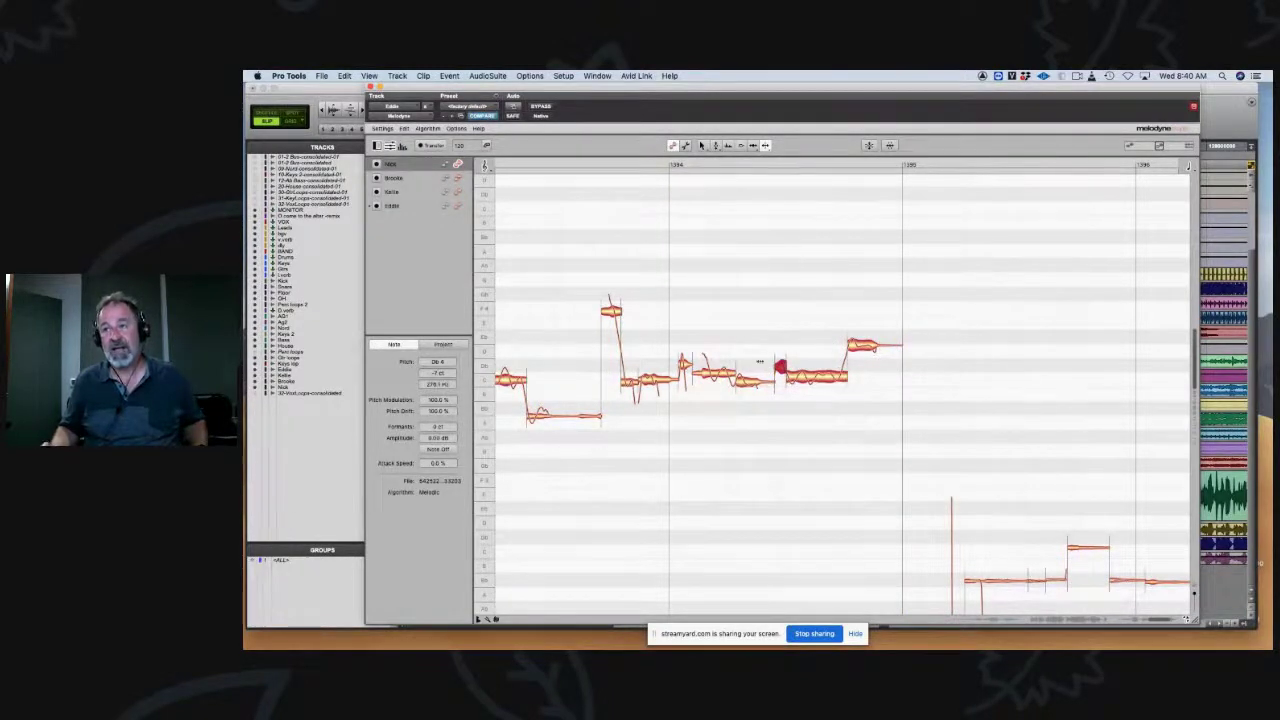
Step: Bring up the pop-up tool palette in the note editor to view the Note Separation Tool, and dismiss it
{"action": "scroll", "coordinate": [841, 316], "scroll_direction": "right", "scroll_amount": 3}
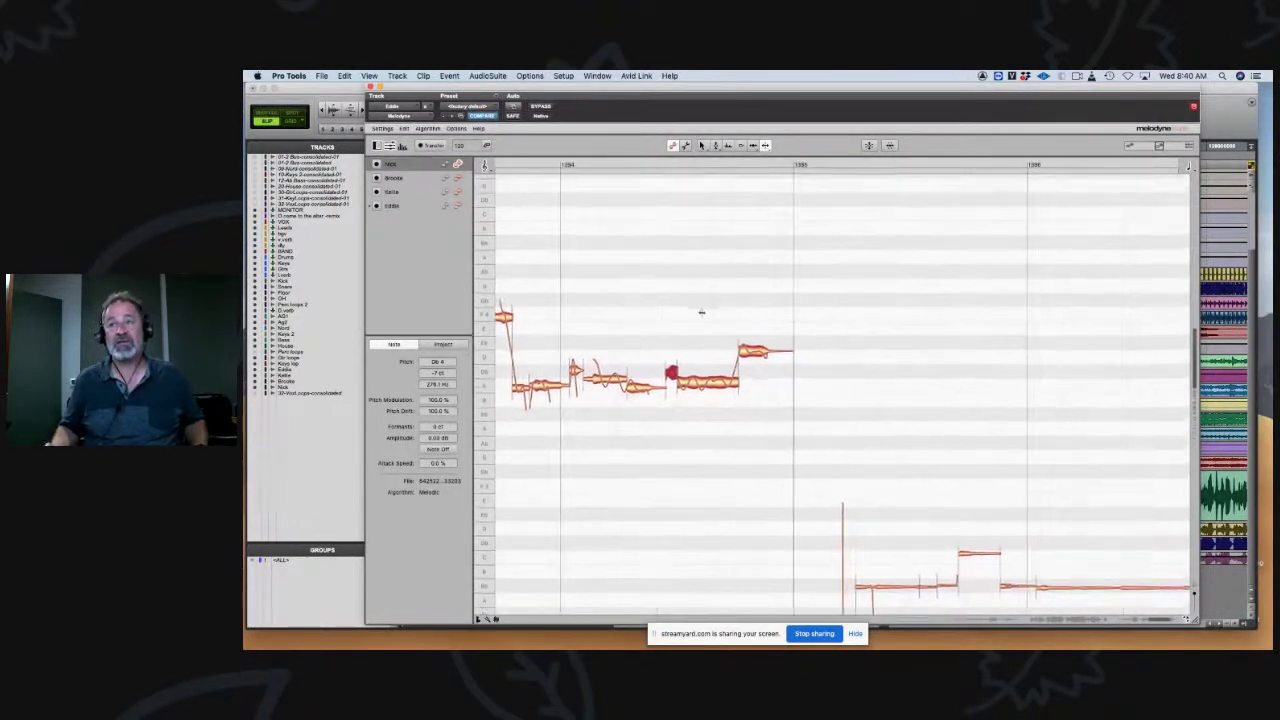
{"action": "right_click", "coordinate": [705, 308]}
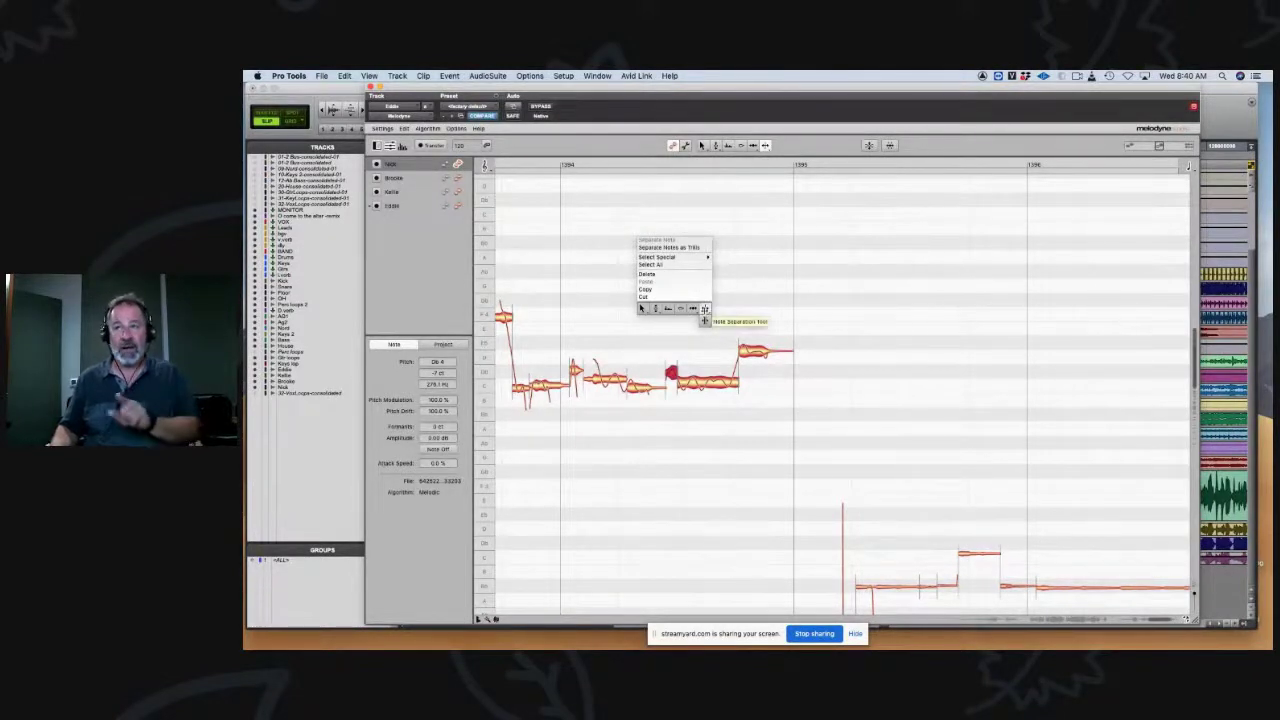
{"action": "left_click", "coordinate": [761, 298]}
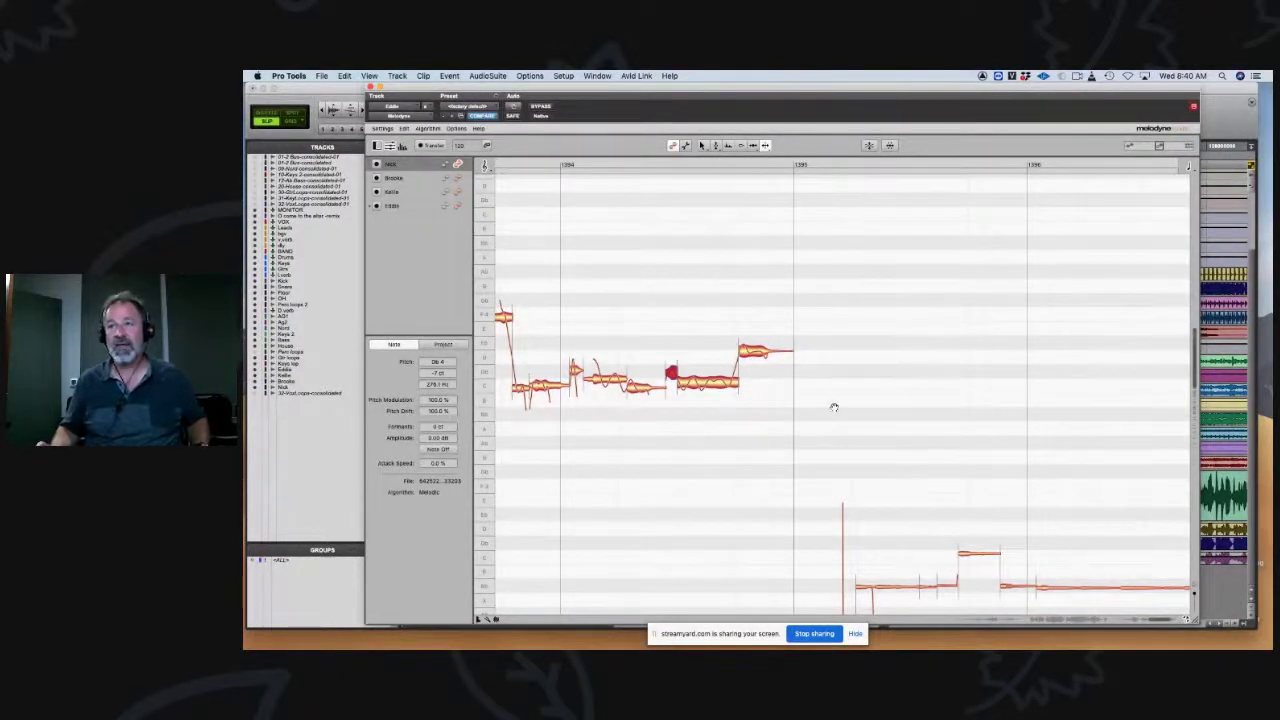
Step: Examine the pitch curves of the following vocal notes from bar 1395 through bar 1400
{"action": "left_click_drag", "start_coordinate": [834, 403], "coordinate": [791, 400]}
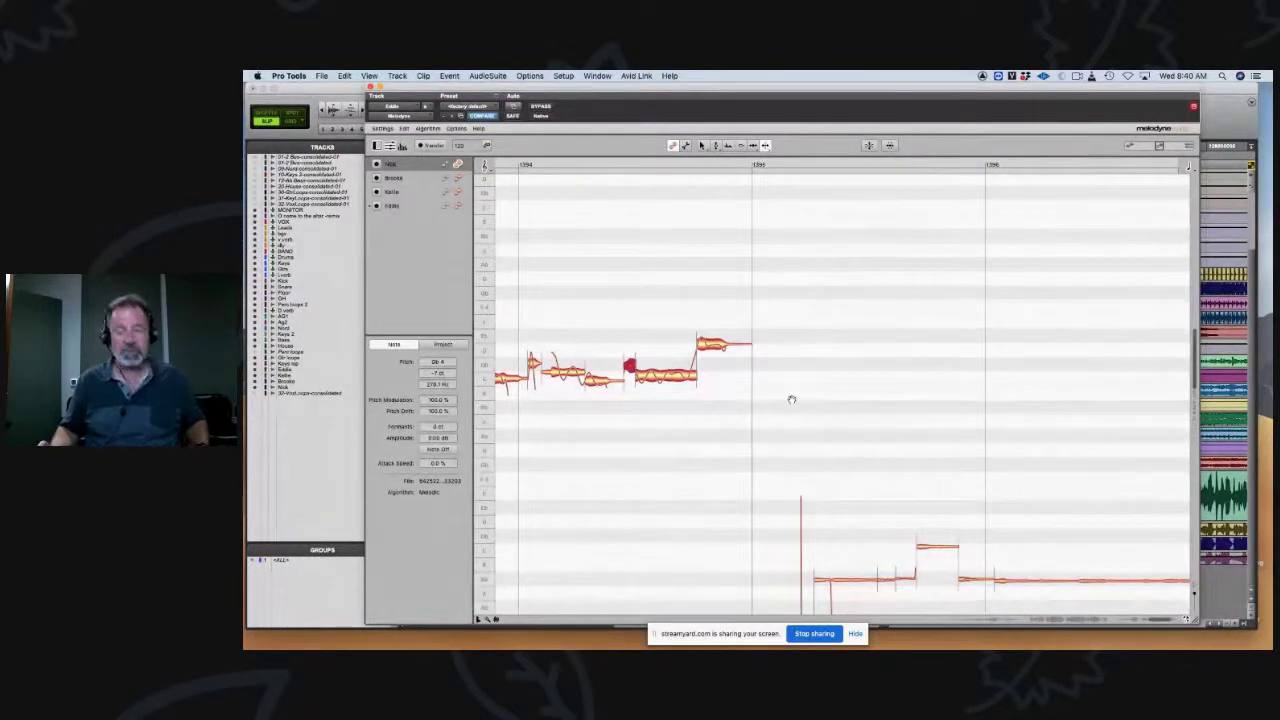
{"action": "left_click_drag", "start_coordinate": [829, 391], "coordinate": [688, 371]}
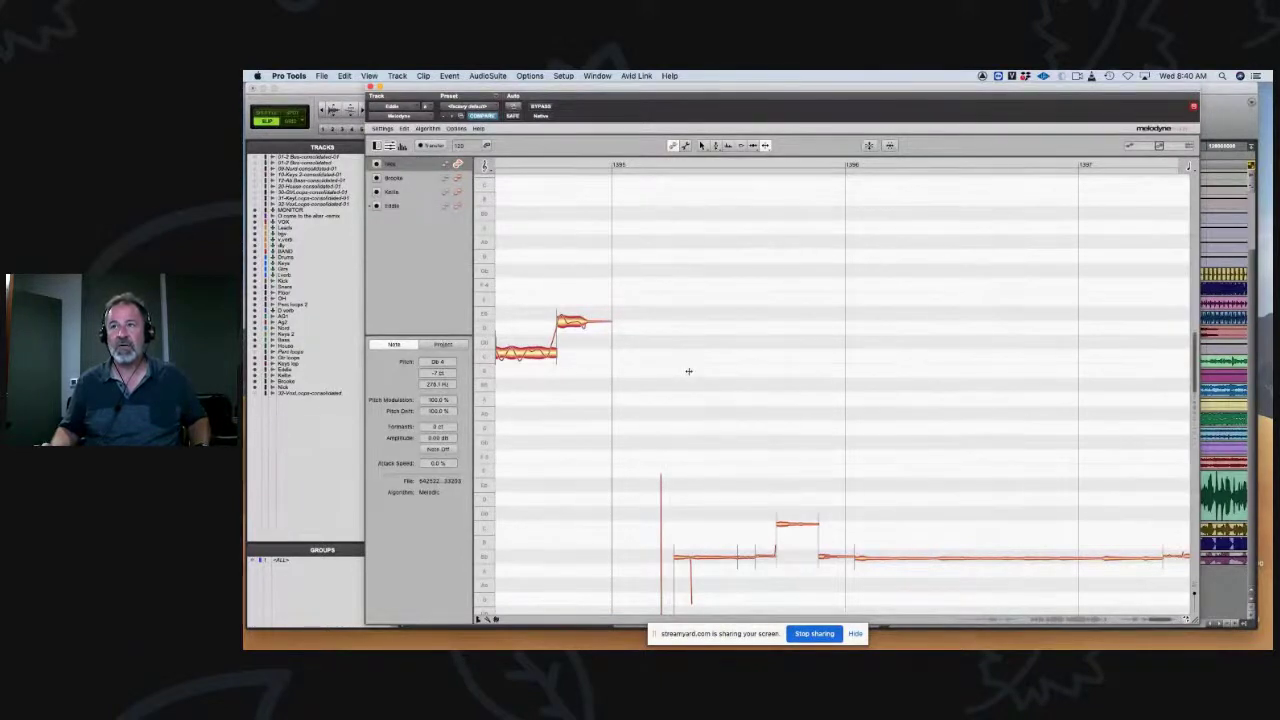
{"action": "left_click_drag", "start_coordinate": [721, 380], "coordinate": [594, 271]}
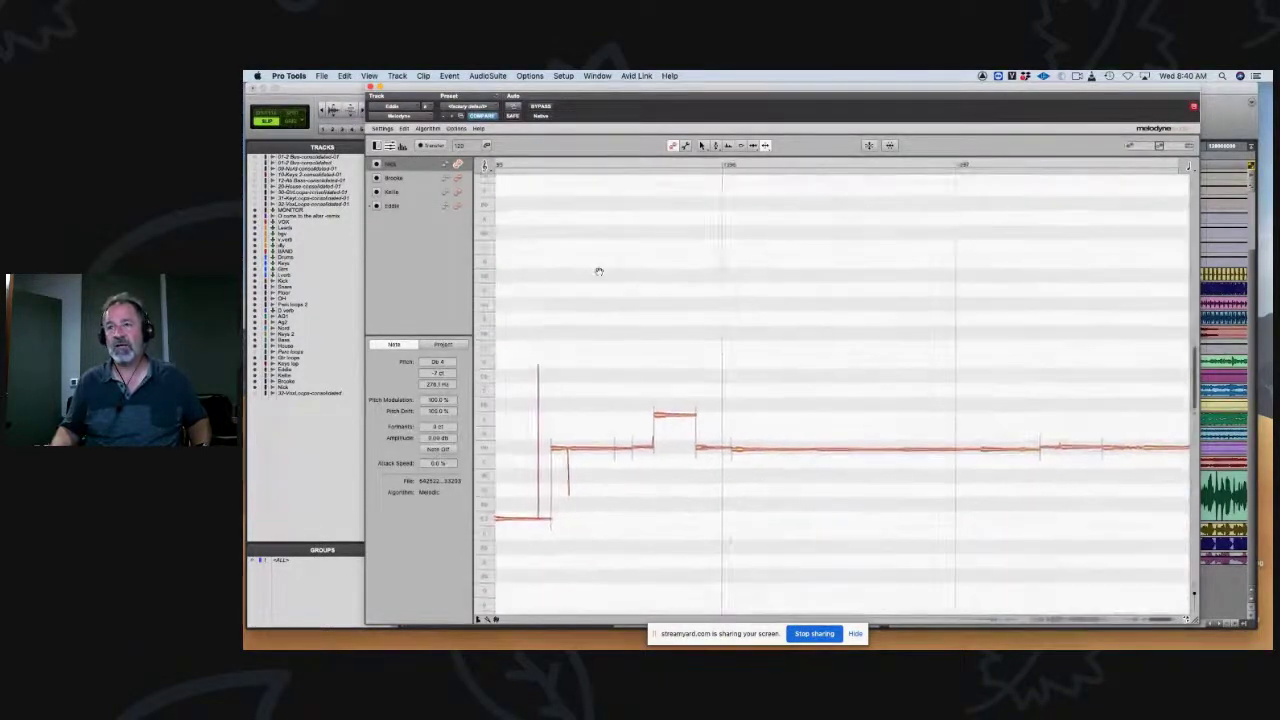
{"action": "scroll", "coordinate": [676, 374], "scroll_direction": "right", "scroll_amount": 2}
{"action": "scroll", "coordinate": [676, 374], "scroll_direction": "right", "scroll_amount": 6}
{"action": "scroll", "coordinate": [723, 369], "scroll_direction": "up", "scroll_amount": 2}
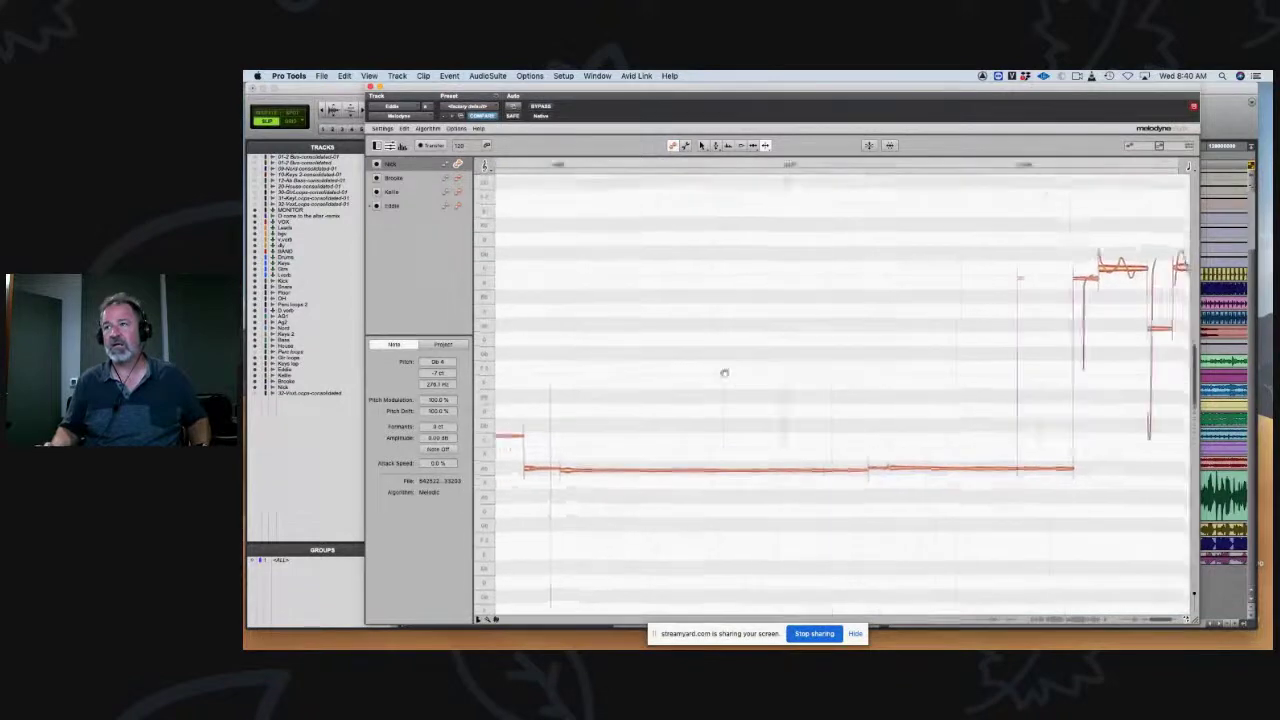
{"action": "left_click_drag", "start_coordinate": [710, 392], "coordinate": [634, 371]}
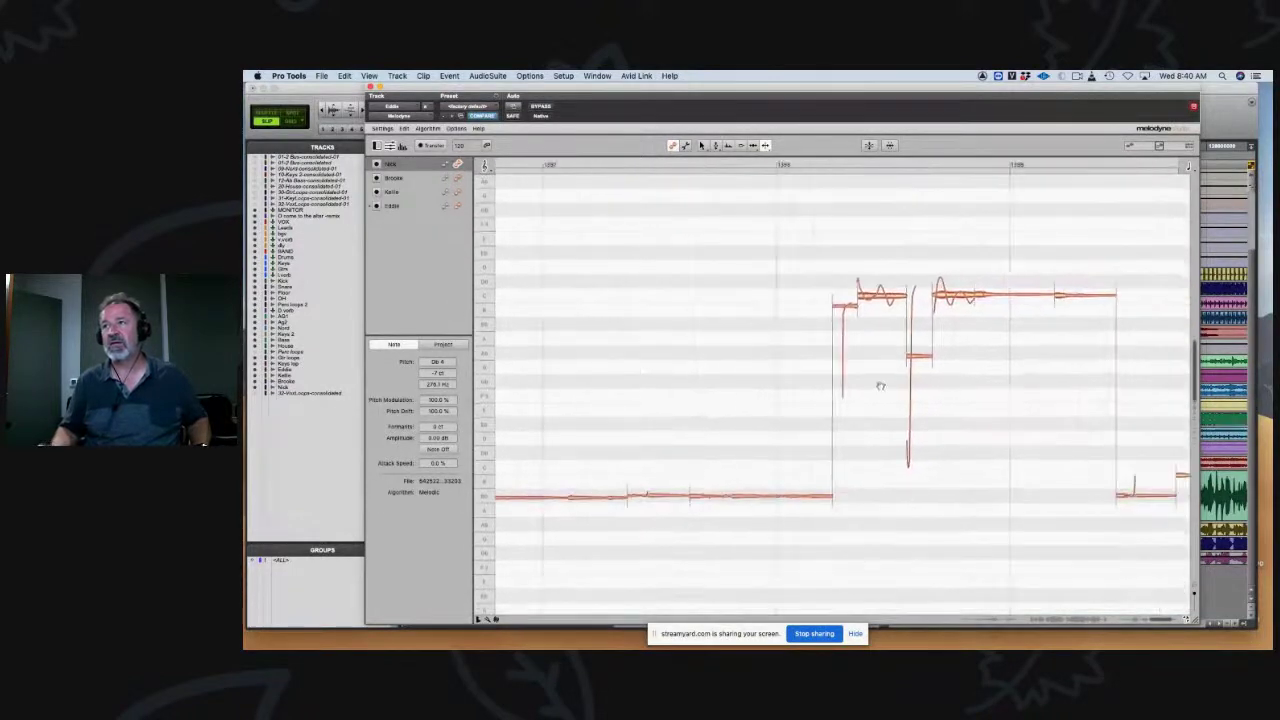
{"action": "left_click_drag", "start_coordinate": [880, 381], "coordinate": [779, 440]}
{"action": "scroll", "coordinate": [779, 440], "scroll_direction": "right", "scroll_amount": 3}
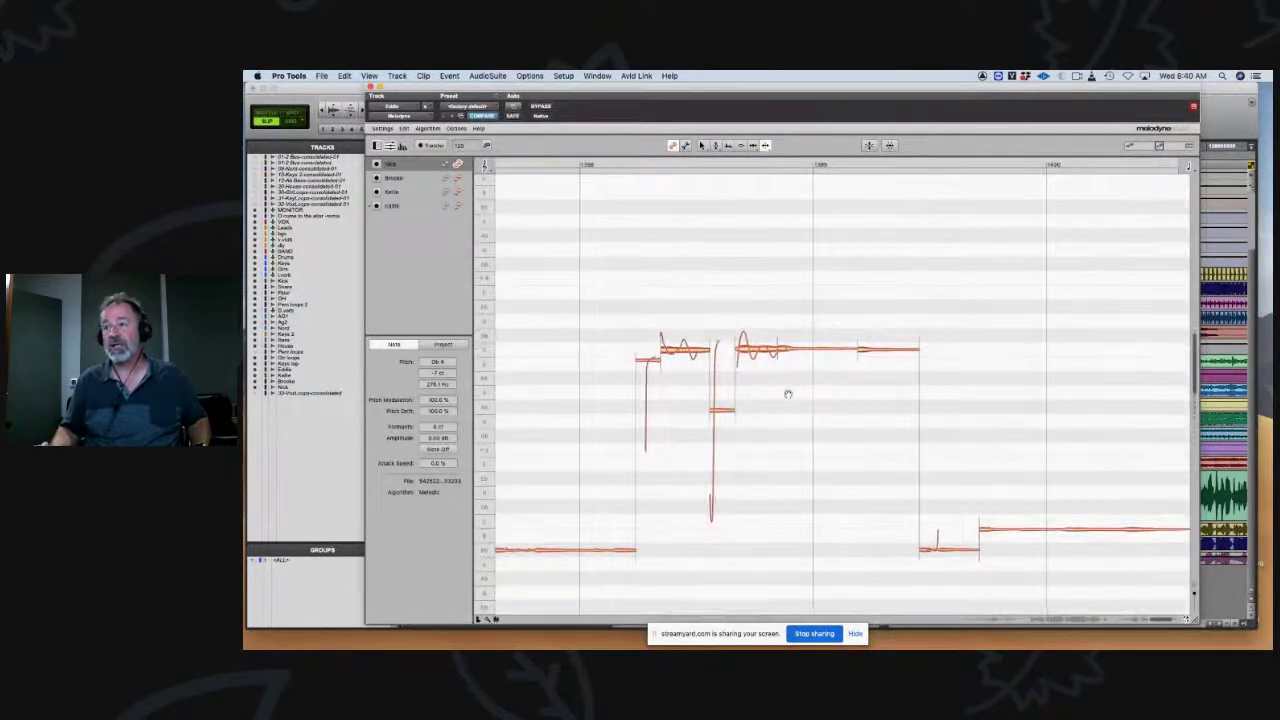
{"action": "scroll", "coordinate": [786, 391], "scroll_direction": "right", "scroll_amount": 4}
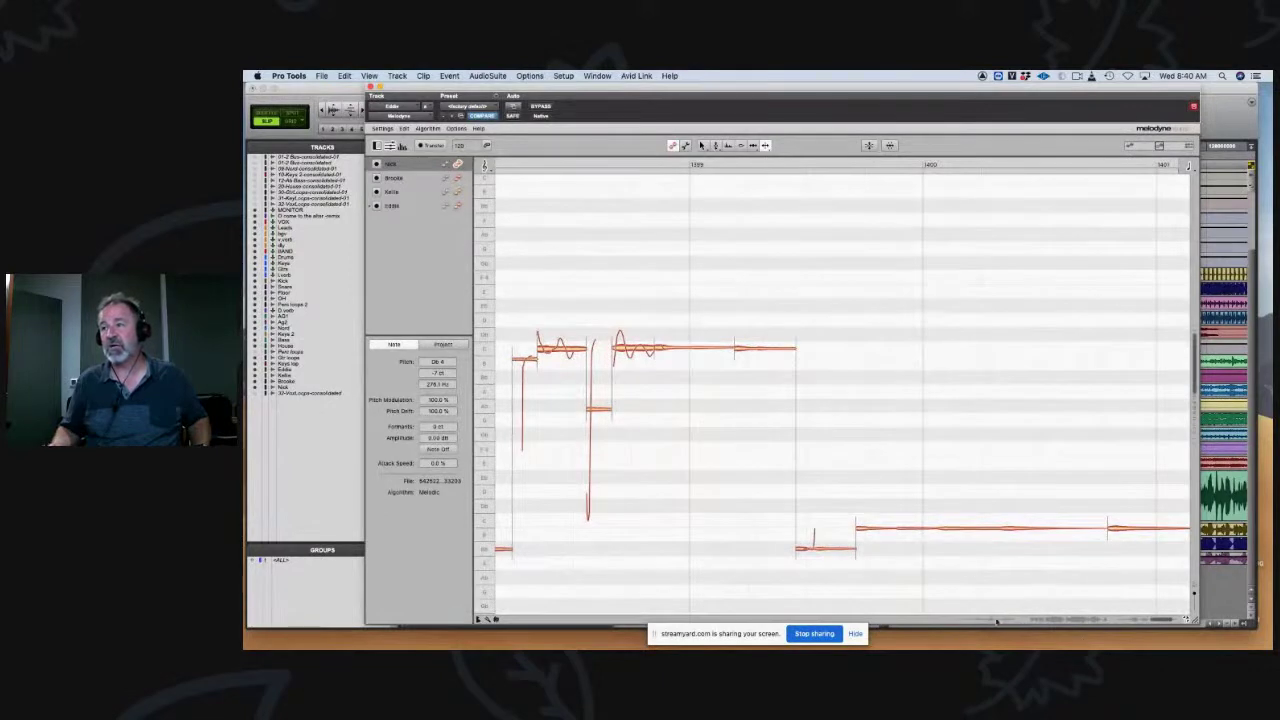
Step: Separate the falling glide from the short note that follows the sustained note just after bar 1102
{"action": "left_click_drag", "start_coordinate": [997, 621], "coordinate": [992, 620]}
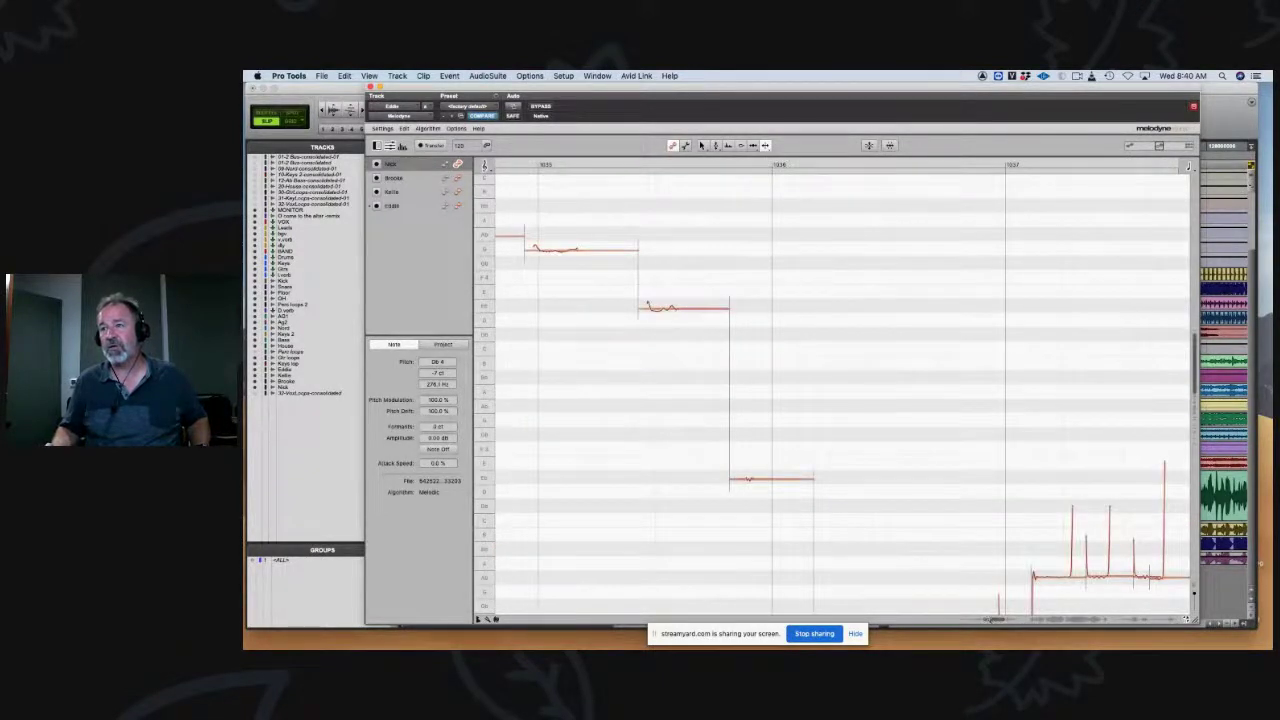
{"action": "left_click_drag", "start_coordinate": [990, 620], "coordinate": [1020, 620]}
{"action": "left_click_drag", "start_coordinate": [1067, 462], "coordinate": [809, 435]}
{"action": "left_click_drag", "start_coordinate": [950, 419], "coordinate": [820, 445]}
{"action": "left_click_drag", "start_coordinate": [955, 440], "coordinate": [808, 443]}
{"action": "left_click_drag", "start_coordinate": [958, 417], "coordinate": [613, 410]}
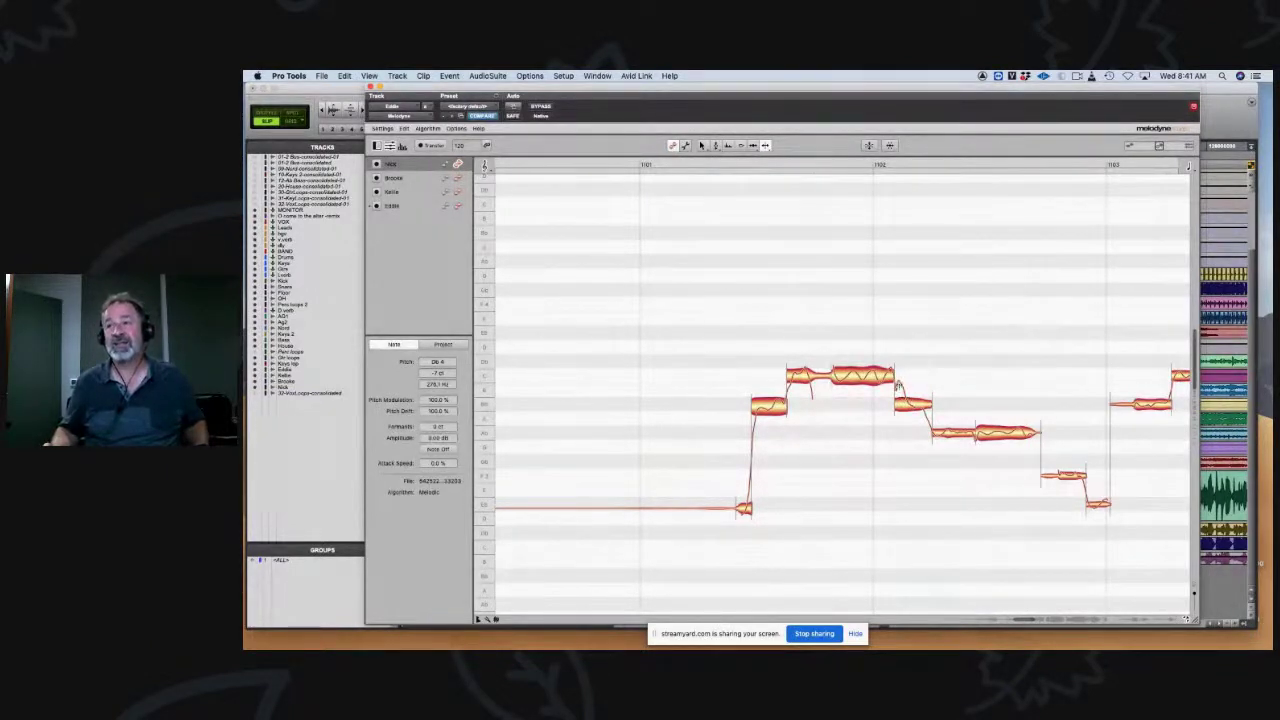
{"action": "left_click", "coordinate": [906, 403]}
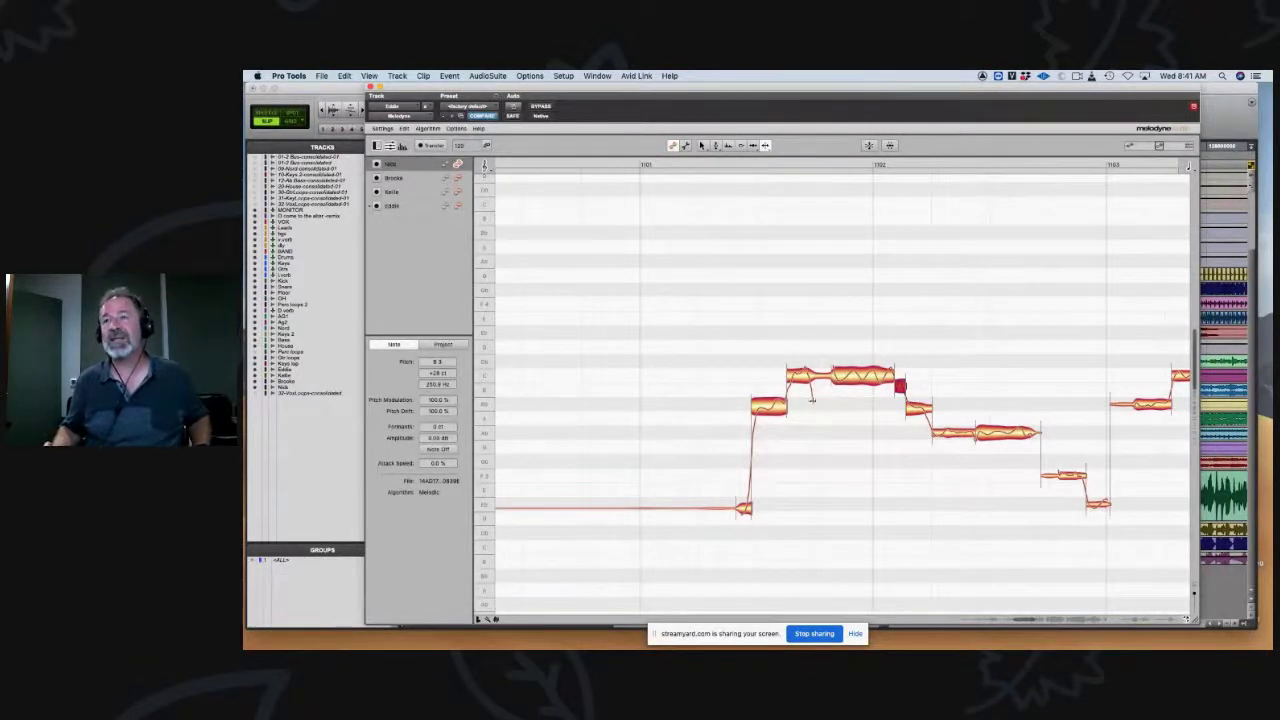
Step: Separate the falling transition at the start of the short note between bars 1104 and 1105
{"action": "scroll", "coordinate": [820, 398], "scroll_direction": "right", "scroll_amount": 5}
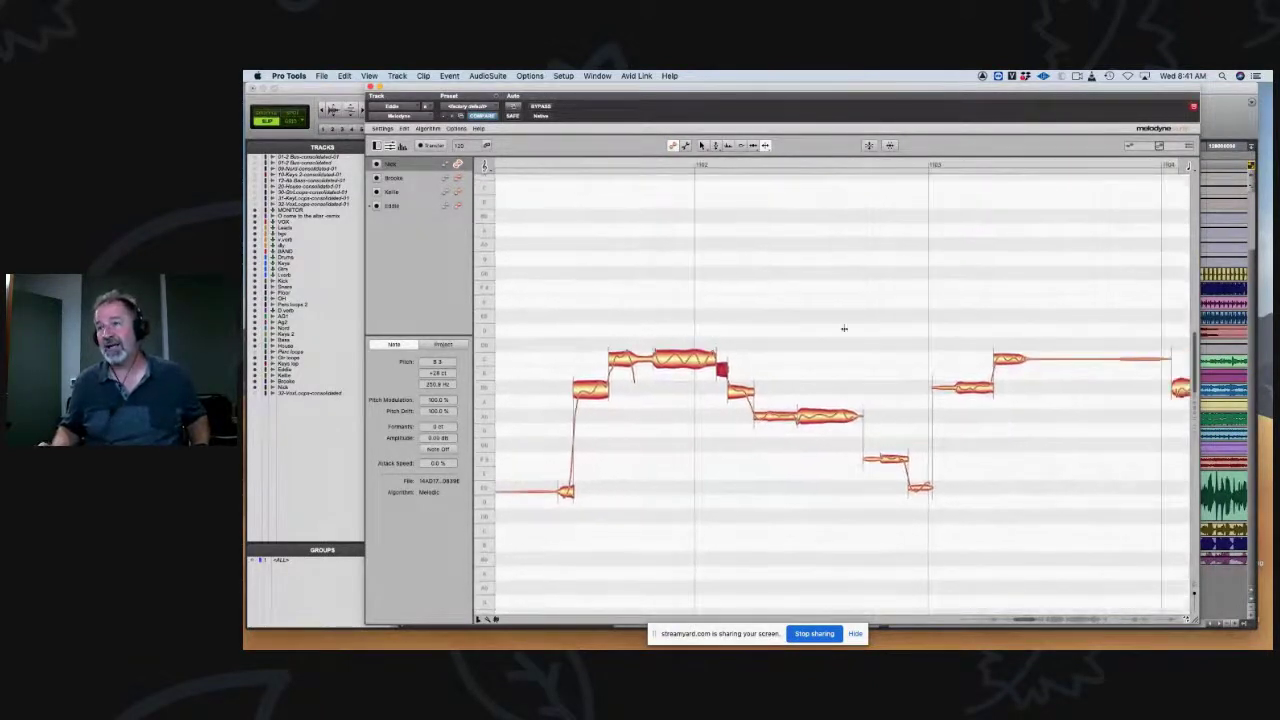
{"action": "scroll", "coordinate": [732, 327], "scroll_direction": "right", "scroll_amount": 4}
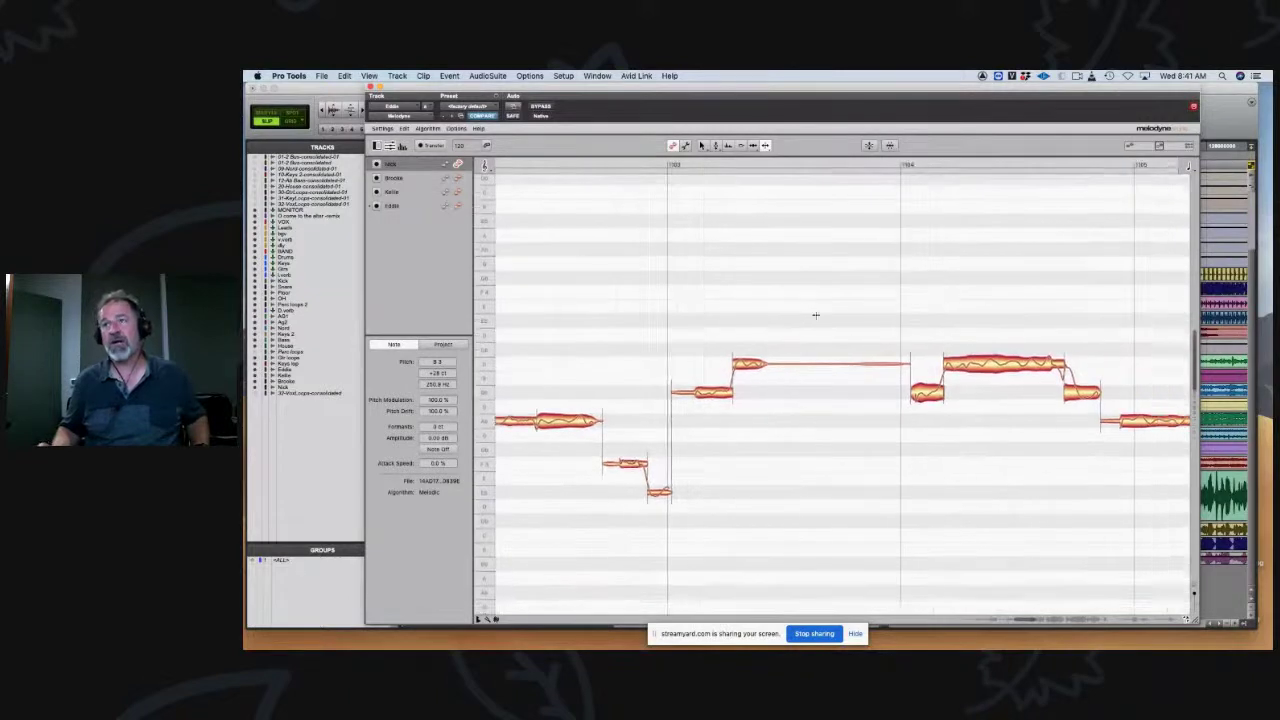
{"action": "scroll", "coordinate": [769, 312], "scroll_direction": "right", "scroll_amount": 5}
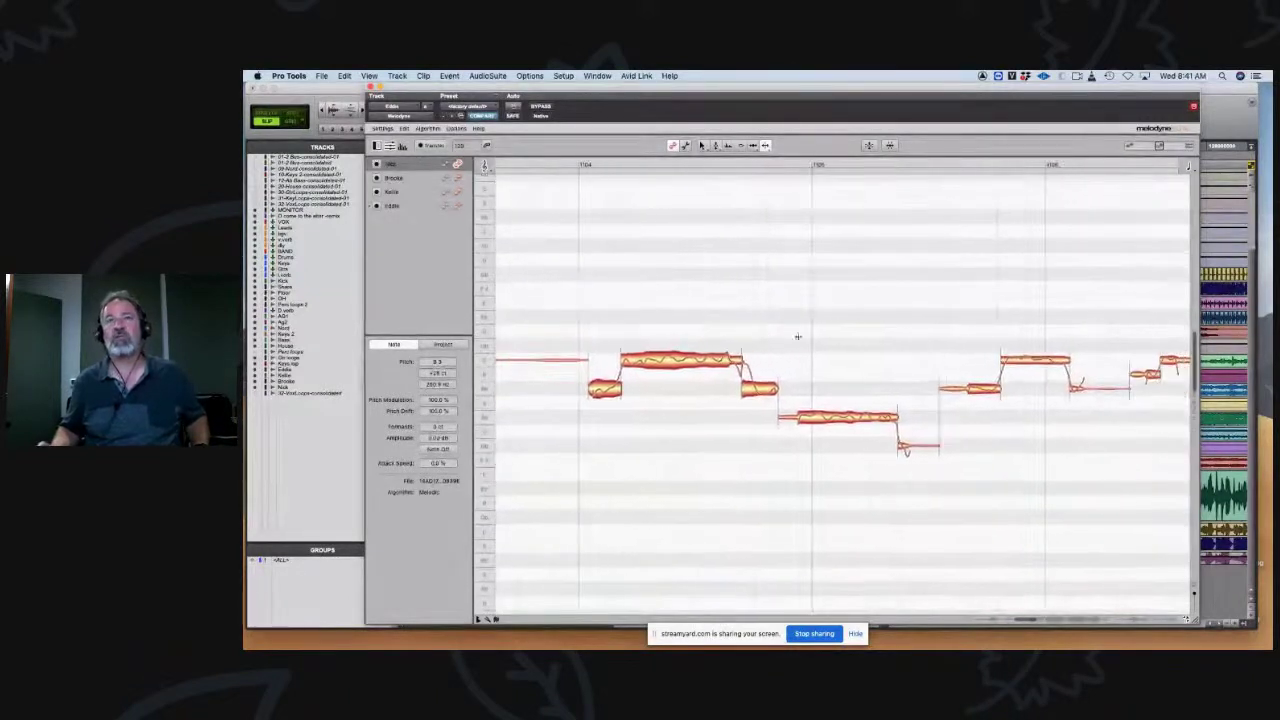
{"action": "left_click", "coordinate": [749, 372]}
Step: Split the falling tail from the long sustained note between bars 1107 and 1108
{"action": "scroll", "coordinate": [845, 346], "scroll_direction": "right", "scroll_amount": 4}
{"action": "scroll", "coordinate": [919, 325], "scroll_direction": "right", "scroll_amount": 6}
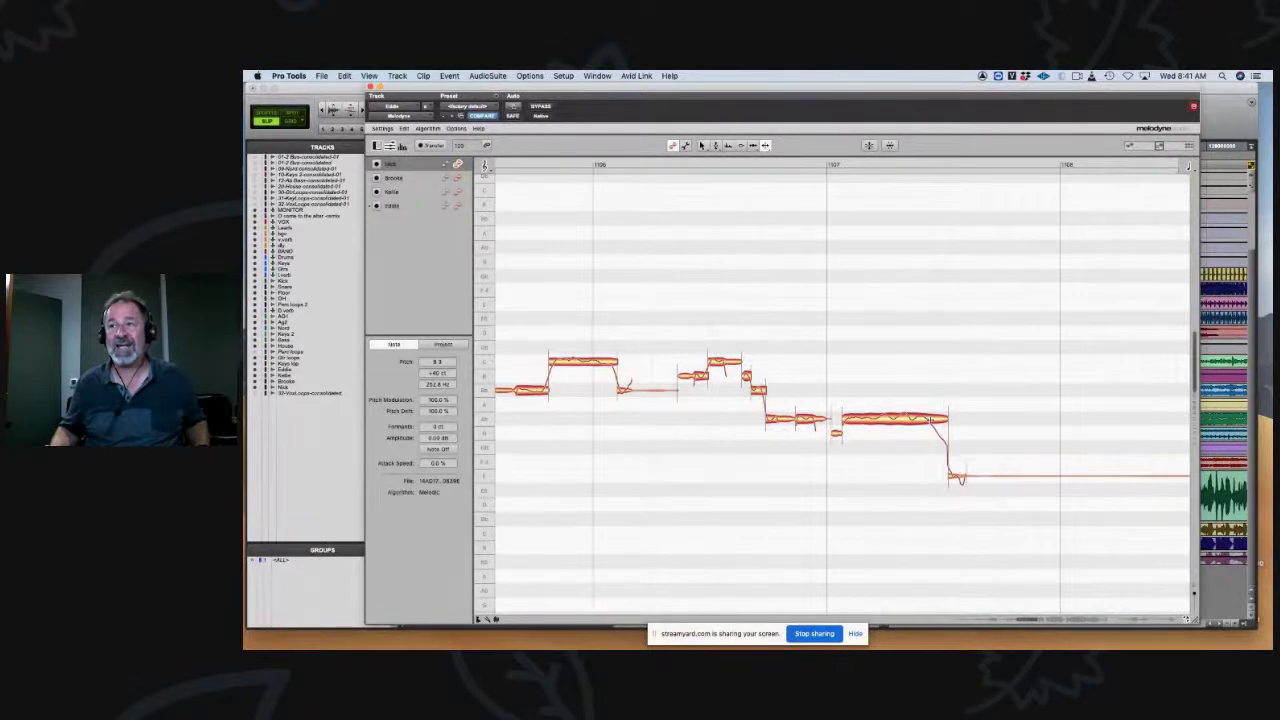
{"action": "left_click", "coordinate": [931, 420]}
Step: Separate the falling glide from the low note that ends the phrase just after bar 1115
{"action": "scroll", "coordinate": [978, 408], "scroll_direction": "right", "scroll_amount": 5}
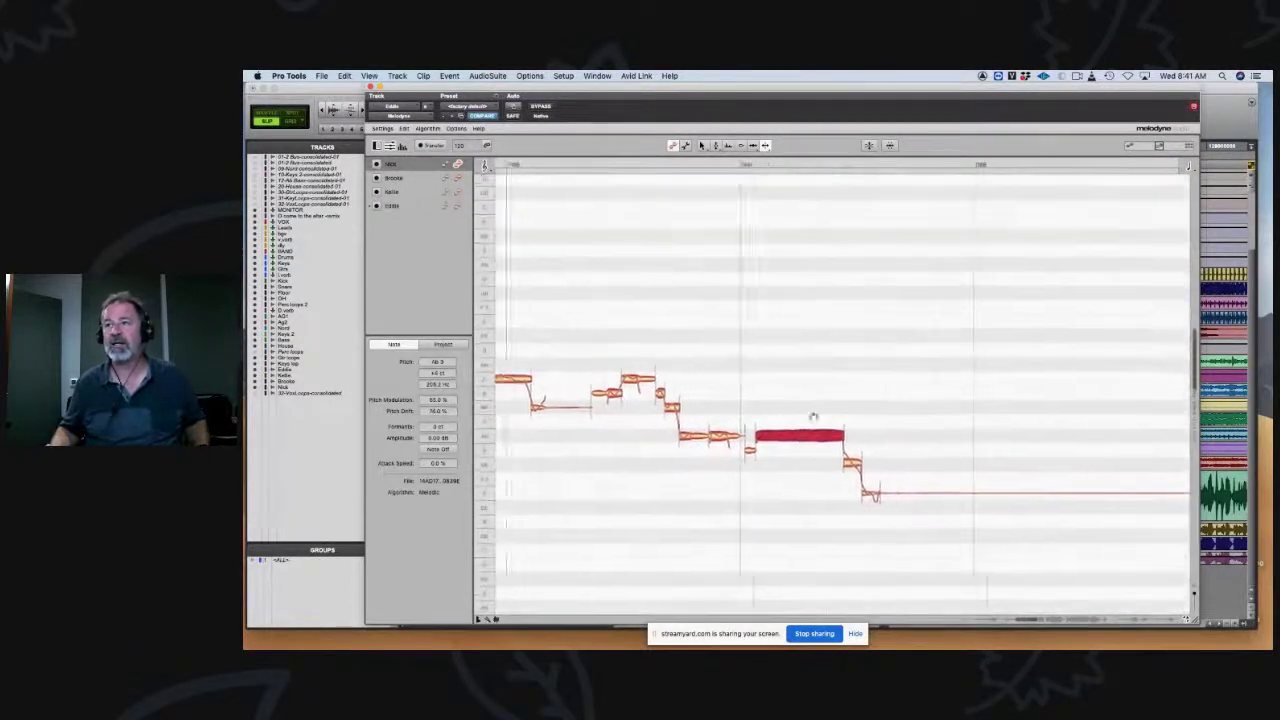
{"action": "scroll", "coordinate": [882, 391], "scroll_direction": "right", "scroll_amount": 10}
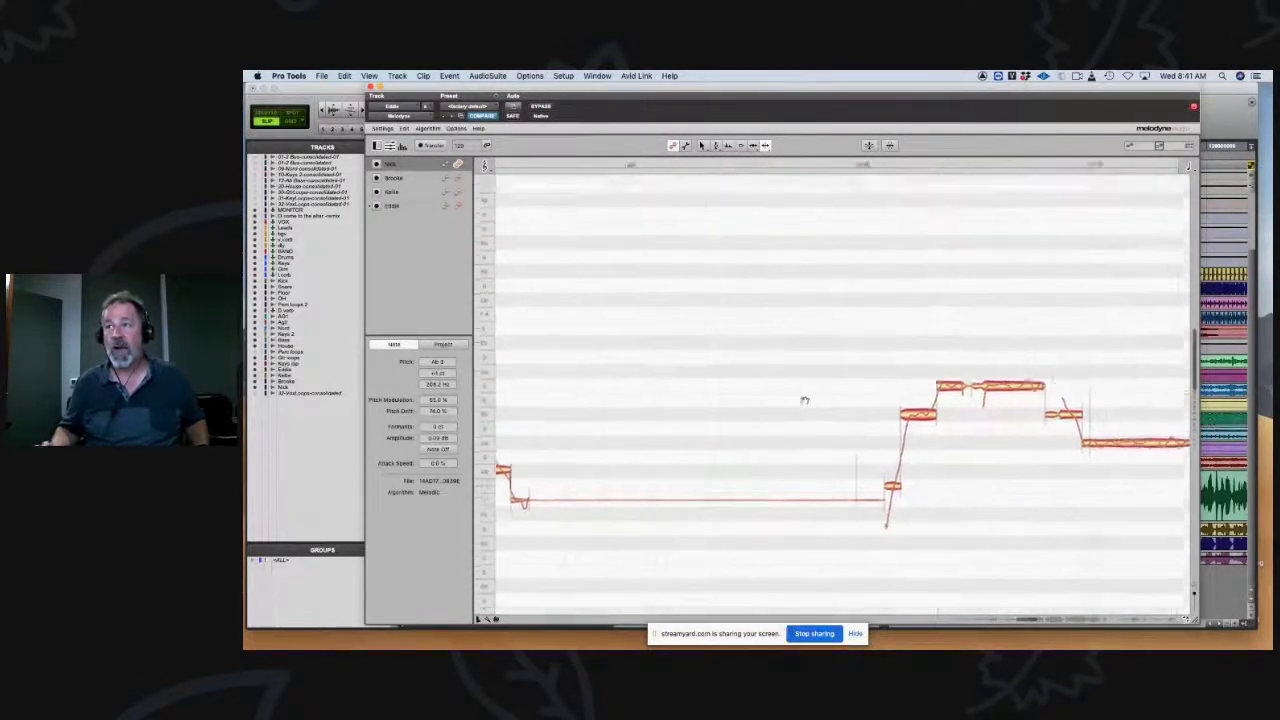
{"action": "scroll", "coordinate": [899, 369], "scroll_direction": "right", "scroll_amount": 4}
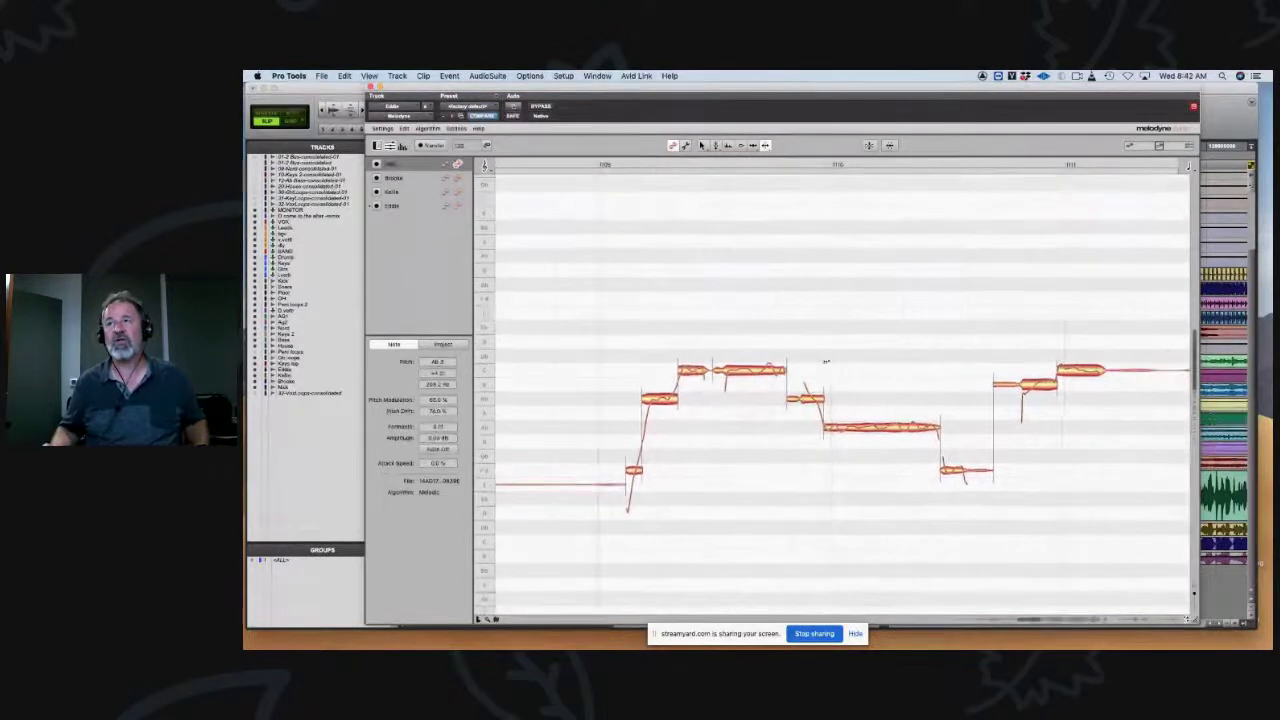
{"action": "scroll", "coordinate": [899, 369], "scroll_direction": "right", "scroll_amount": 3}
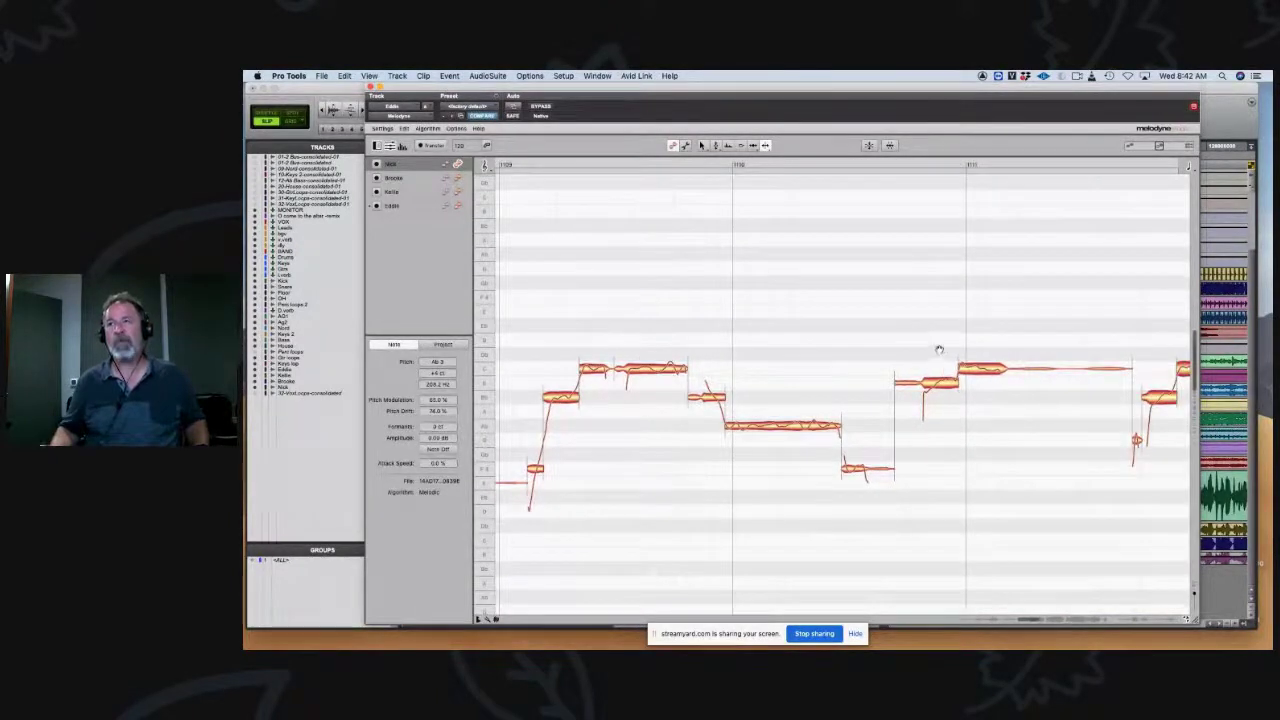
{"action": "scroll", "coordinate": [937, 349], "scroll_direction": "right", "scroll_amount": 10}
{"action": "scroll", "coordinate": [836, 310], "scroll_direction": "right", "scroll_amount": 10}
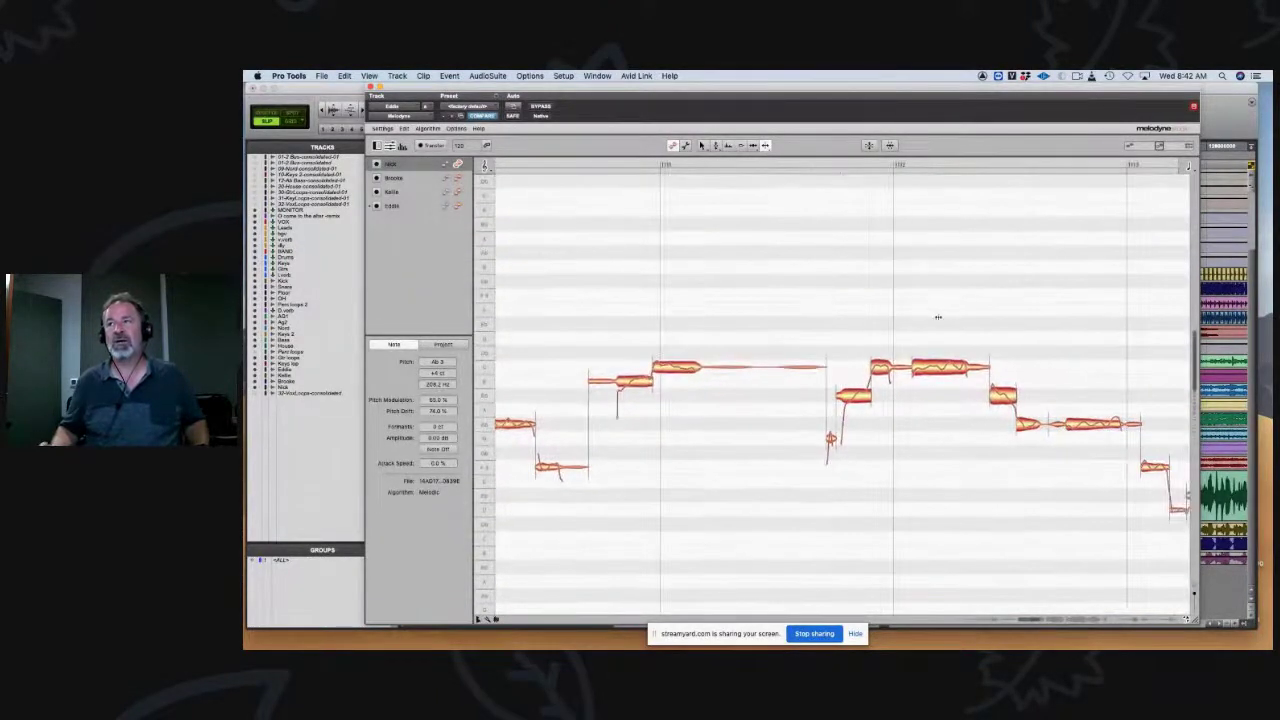
{"action": "scroll", "coordinate": [802, 328], "scroll_direction": "right", "scroll_amount": 3}
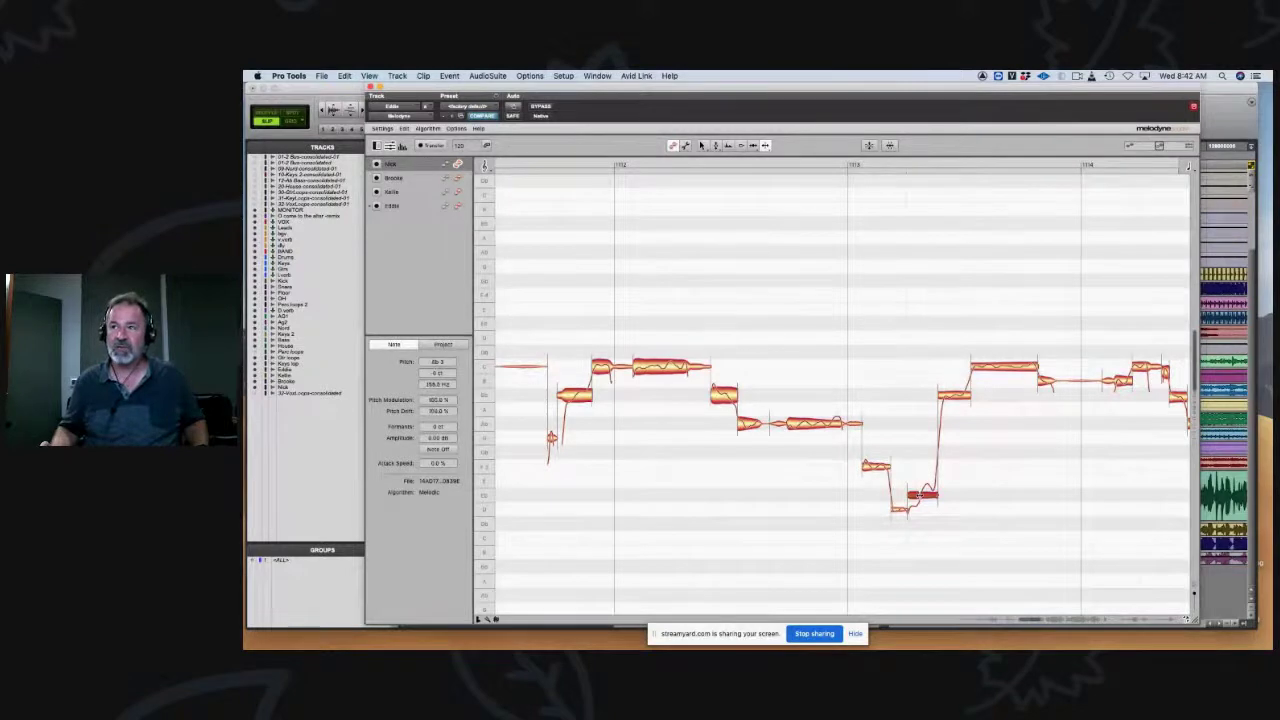
{"action": "left_click_drag", "start_coordinate": [1022, 492], "coordinate": [687, 508]}
{"action": "left_click_drag", "start_coordinate": [820, 508], "coordinate": [743, 514]}
{"action": "left_click_drag", "start_coordinate": [834, 512], "coordinate": [714, 491]}
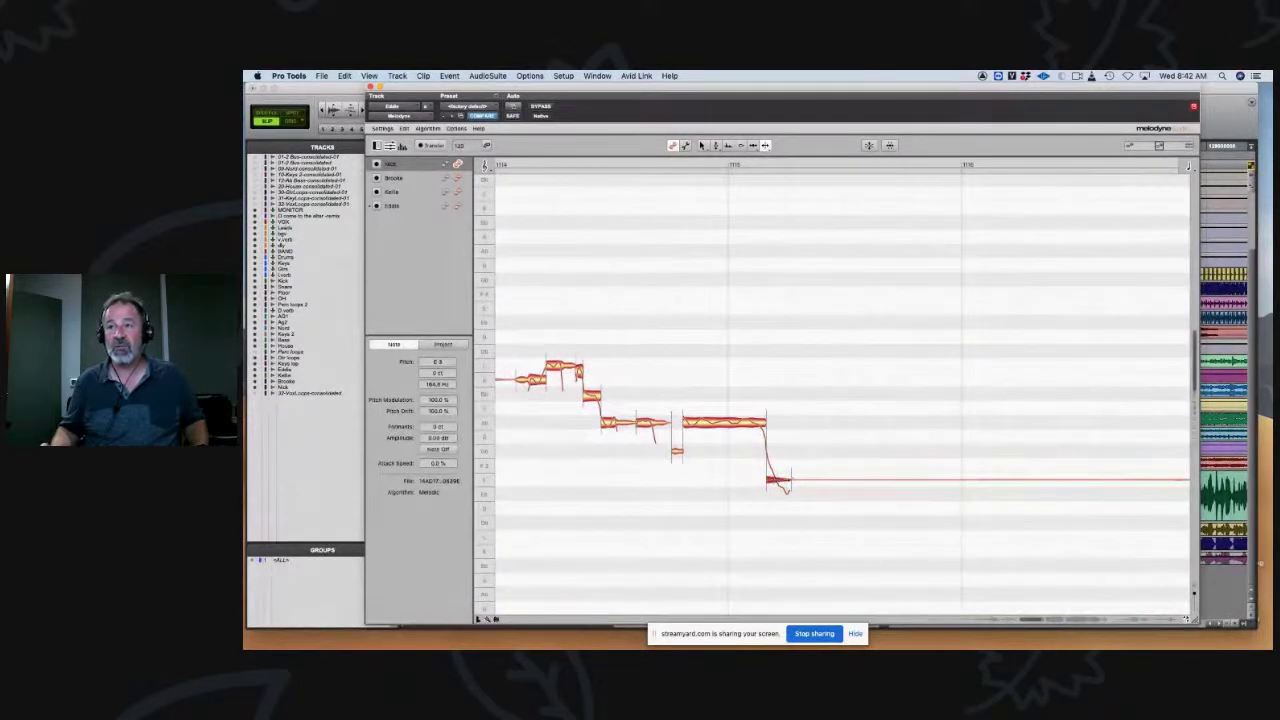
{"action": "left_click_drag", "start_coordinate": [787, 481], "coordinate": [775, 483]}
Step: Separate the steep rising scoop from the start of the note just before bar 1118
{"action": "left_click_drag", "start_coordinate": [856, 448], "coordinate": [472, 423]}
{"action": "left_click_drag", "start_coordinate": [711, 429], "coordinate": [487, 425]}
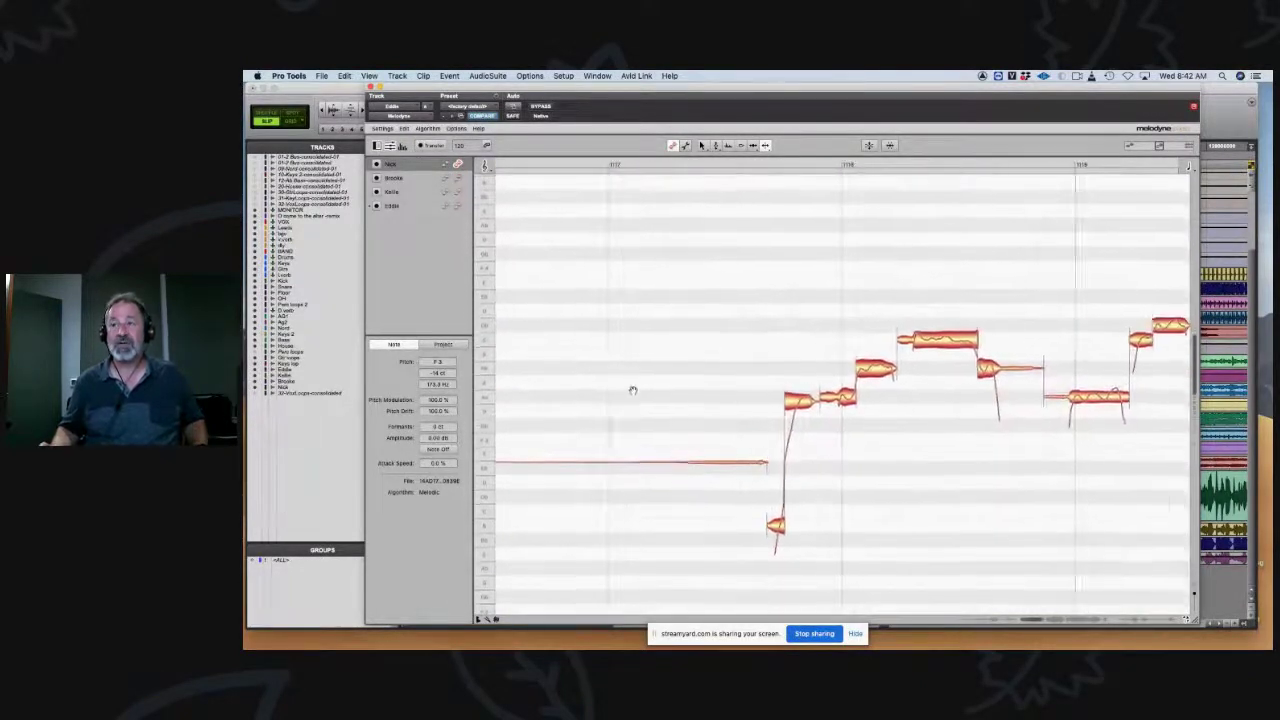
{"action": "left_click_drag", "start_coordinate": [634, 386], "coordinate": [528, 397]}
{"action": "left_click_drag", "start_coordinate": [688, 408], "coordinate": [682, 462]}
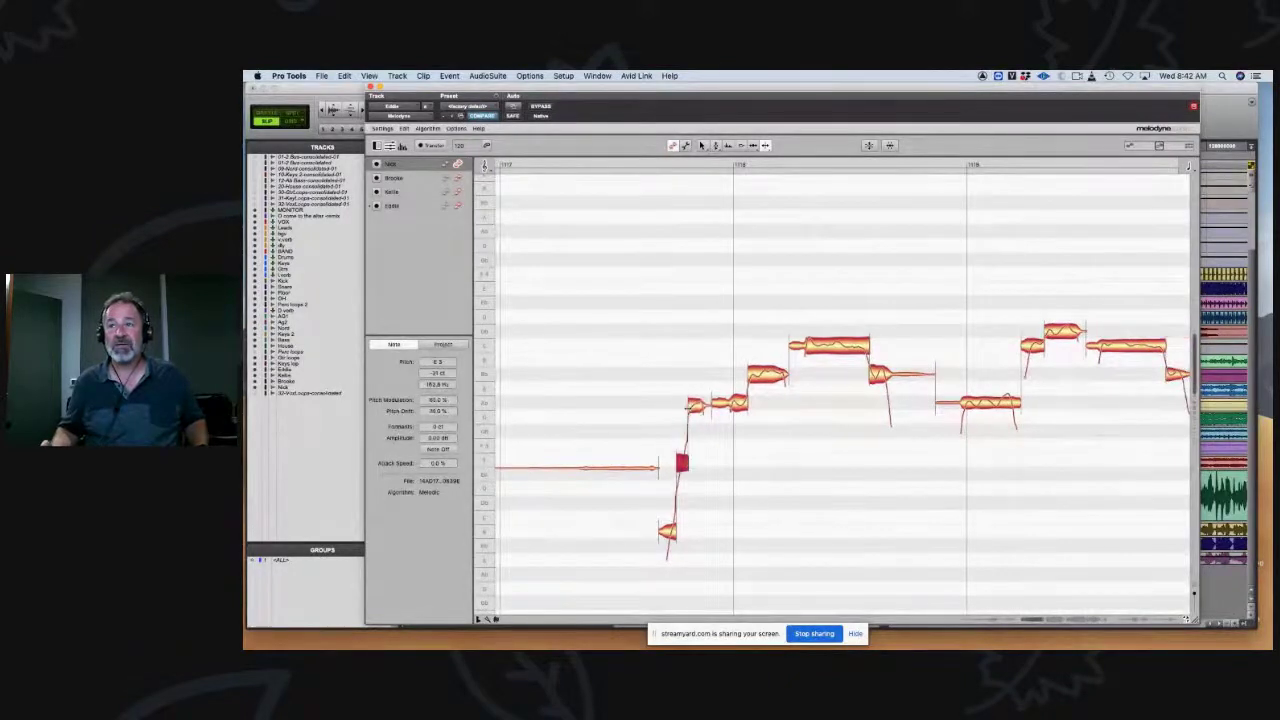
Step: Split the short onset from the sustained note between bars 1118 and 1119 and place it at A3
{"action": "left_click_drag", "start_coordinate": [711, 343], "coordinate": [577, 357]}
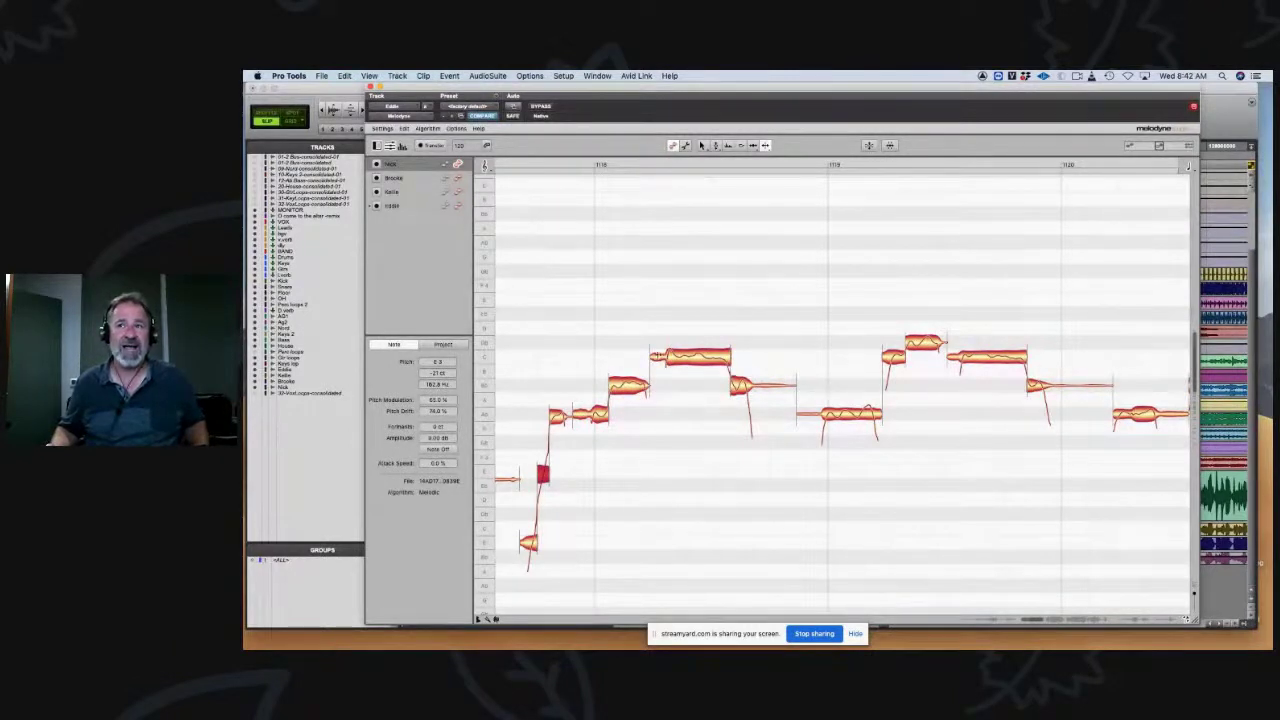
{"action": "left_click_drag", "start_coordinate": [638, 160], "coordinate": [697, 160]}
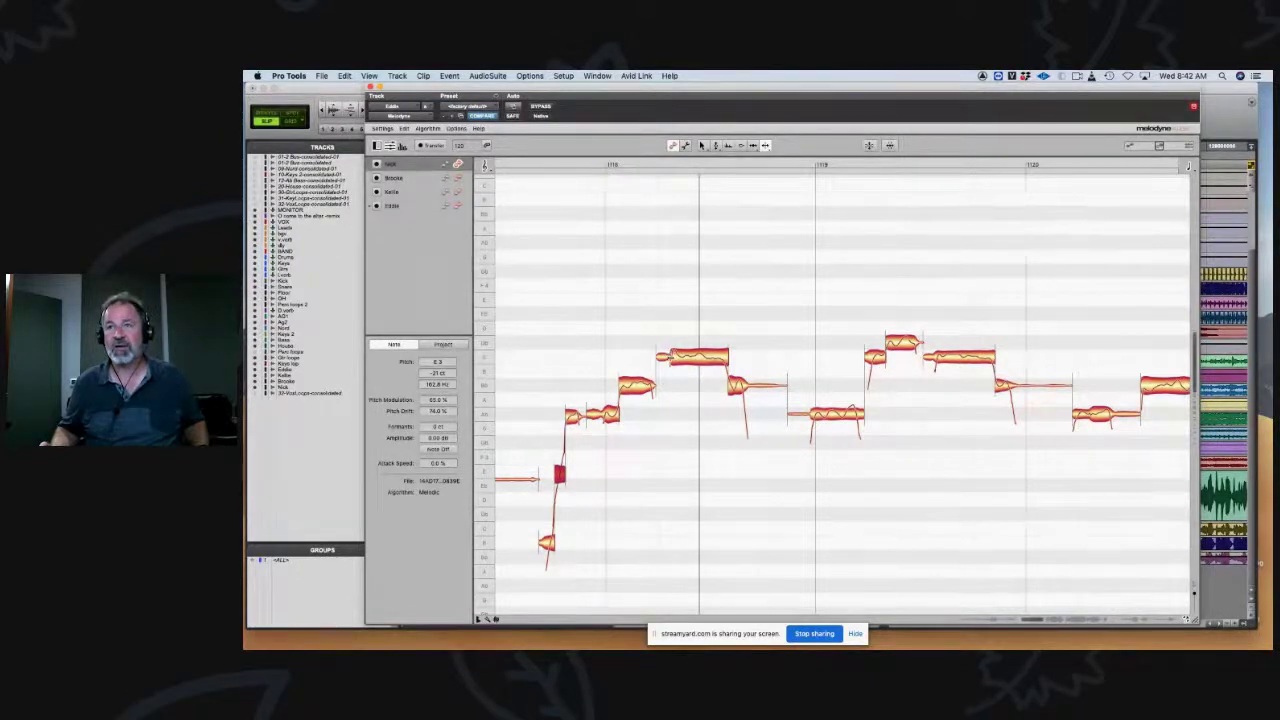
{"action": "left_click_drag", "start_coordinate": [660, 357], "coordinate": [662, 401]}
Step: Try reconnecting the lowered onset to the sustained note between bars 1118 and 1119, and undo each attempt
{"action": "left_click", "coordinate": [669, 364]}
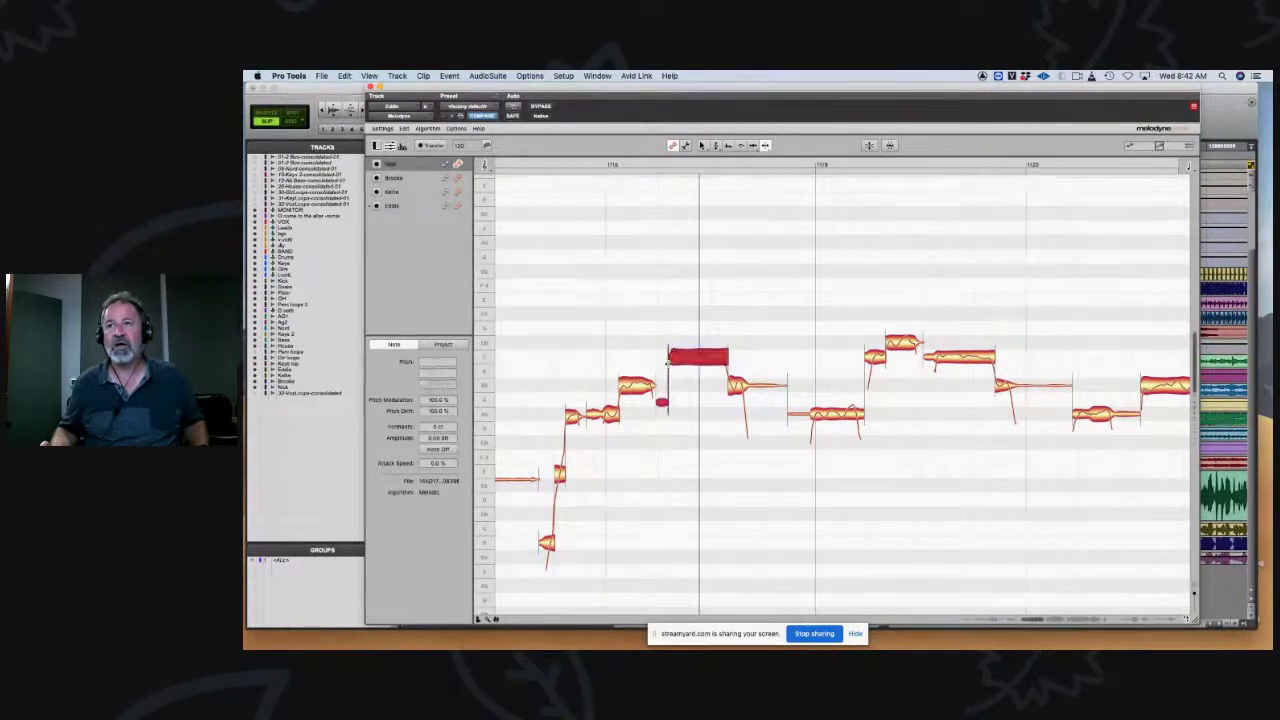
{"action": "key", "text": "super+z"}
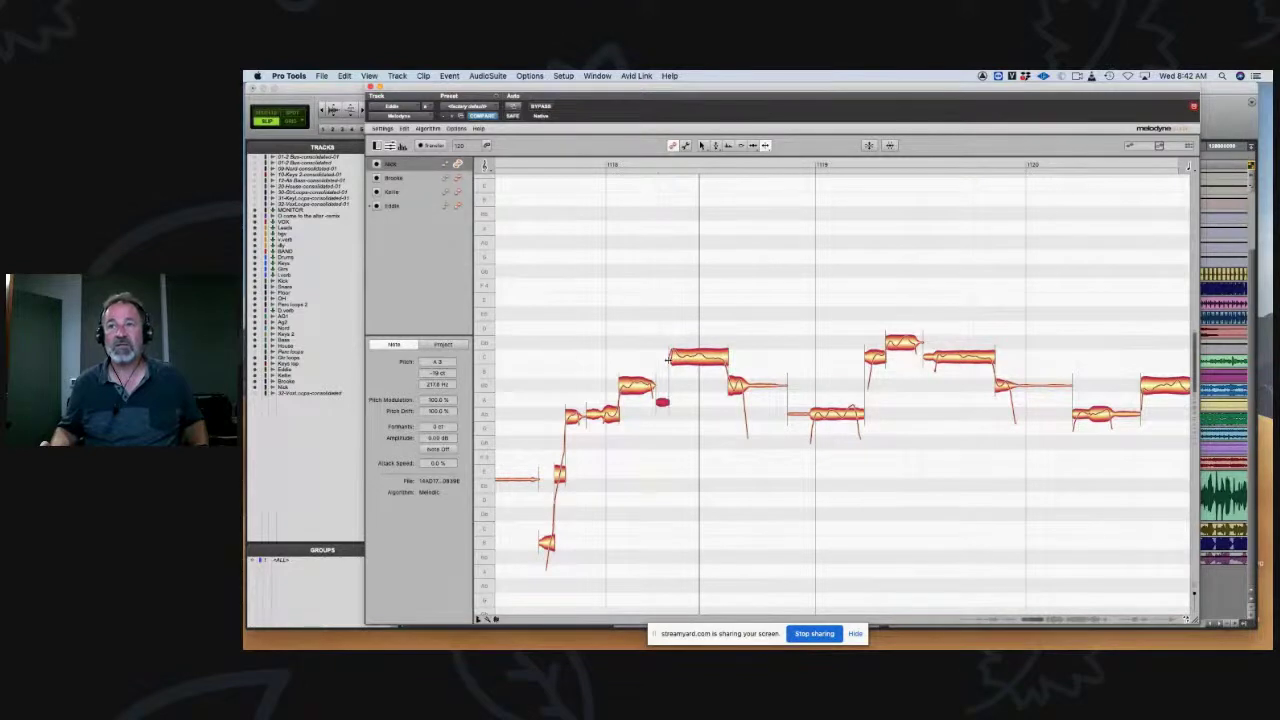
{"action": "left_click", "coordinate": [669, 359], "text": "shift"}
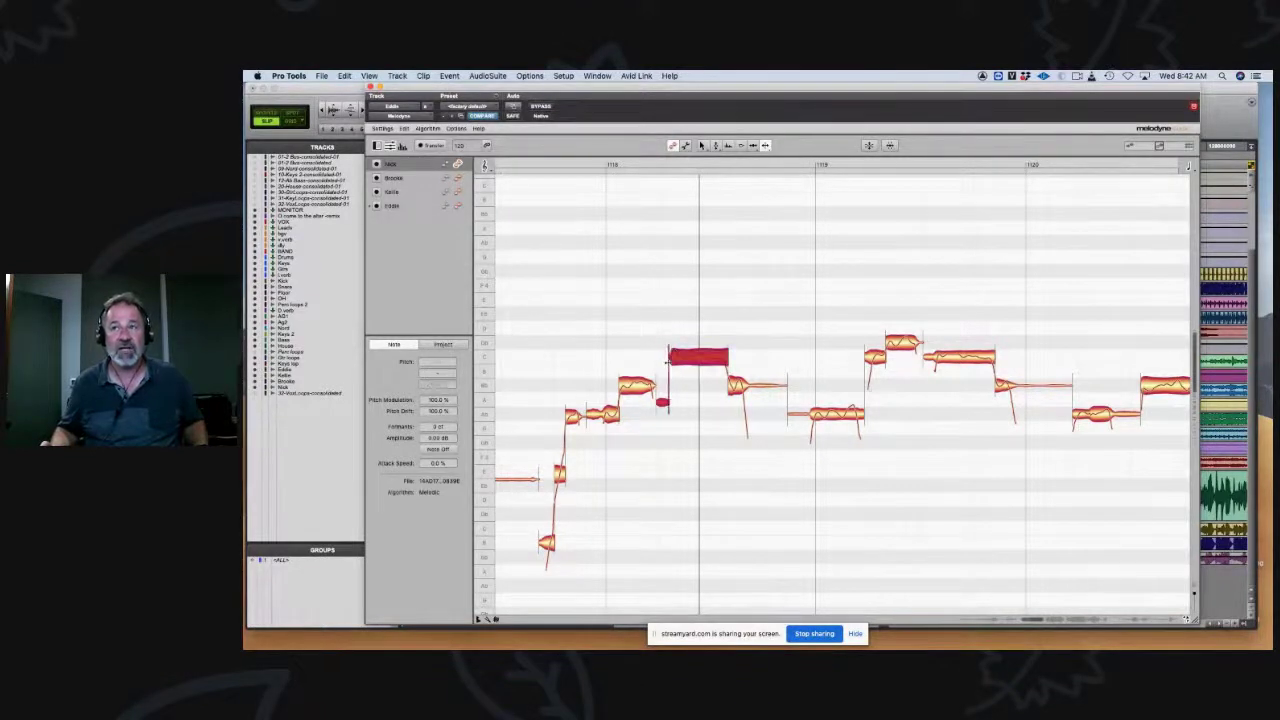
{"action": "key", "text": "super+z"}
Step: Examine the note separations and pitch curves of the vocal phrases from bar 1119 to bar 1124
{"action": "scroll", "coordinate": [646, 271], "scroll_direction": "right", "scroll_amount": 5}
{"action": "scroll", "coordinate": [646, 271], "scroll_direction": "down", "scroll_amount": 1}
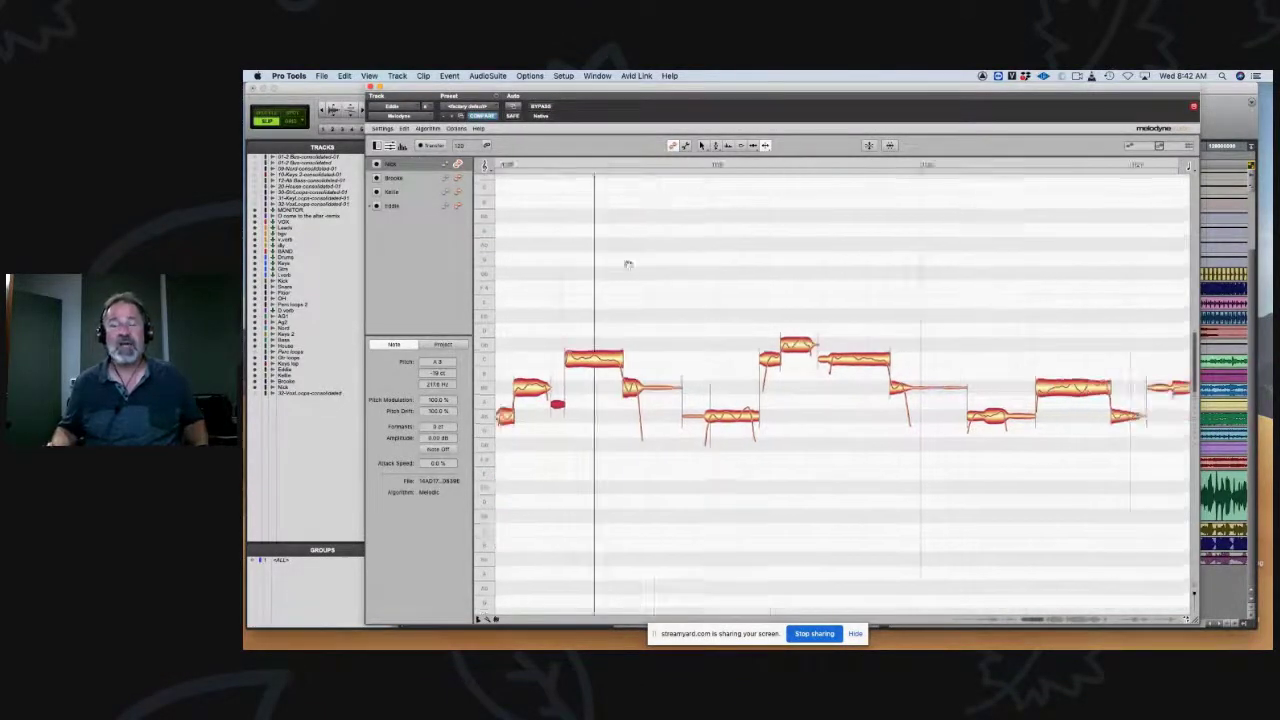
{"action": "scroll", "coordinate": [640, 270], "scroll_direction": "right", "scroll_amount": 5}
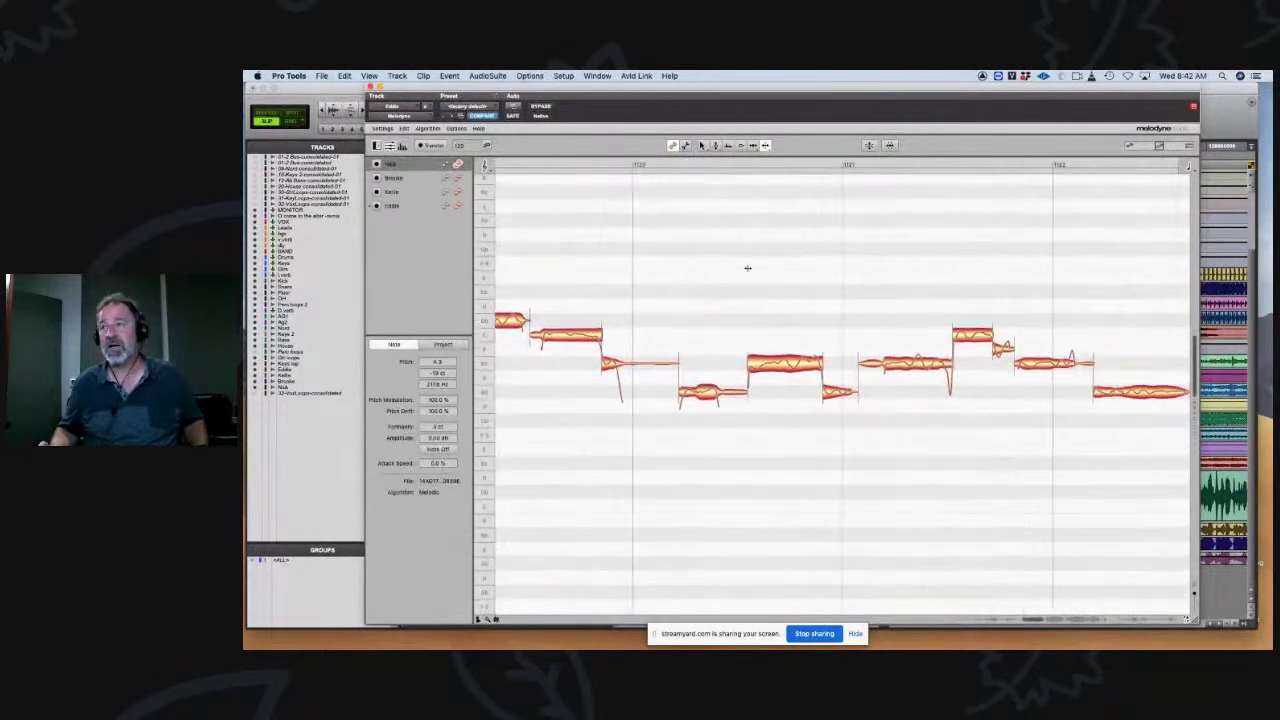
{"action": "scroll", "coordinate": [700, 280], "scroll_direction": "right", "scroll_amount": 5}
{"action": "scroll", "coordinate": [660, 288], "scroll_direction": "up", "scroll_amount": 1}
{"action": "scroll", "coordinate": [625, 300], "scroll_direction": "right", "scroll_amount": 5}
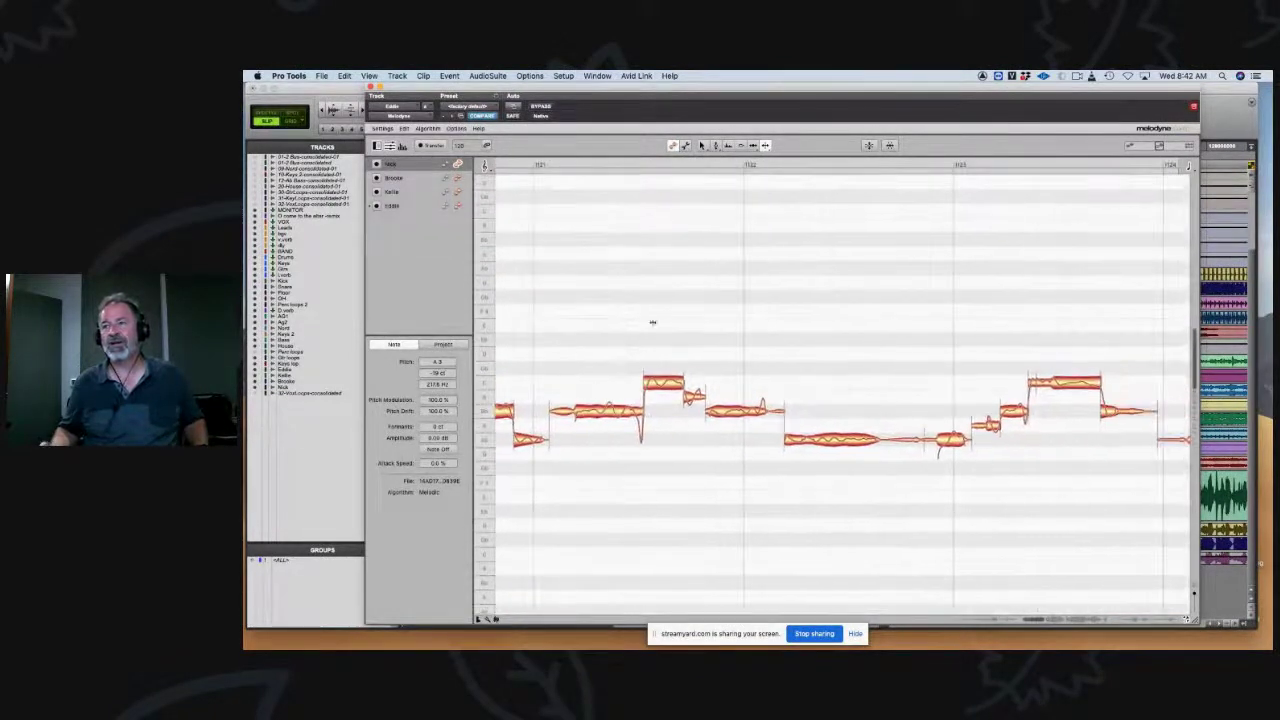
{"action": "scroll", "coordinate": [750, 320], "scroll_direction": "right", "scroll_amount": 5}
{"action": "scroll", "coordinate": [680, 324], "scroll_direction": "right", "scroll_amount": 1}
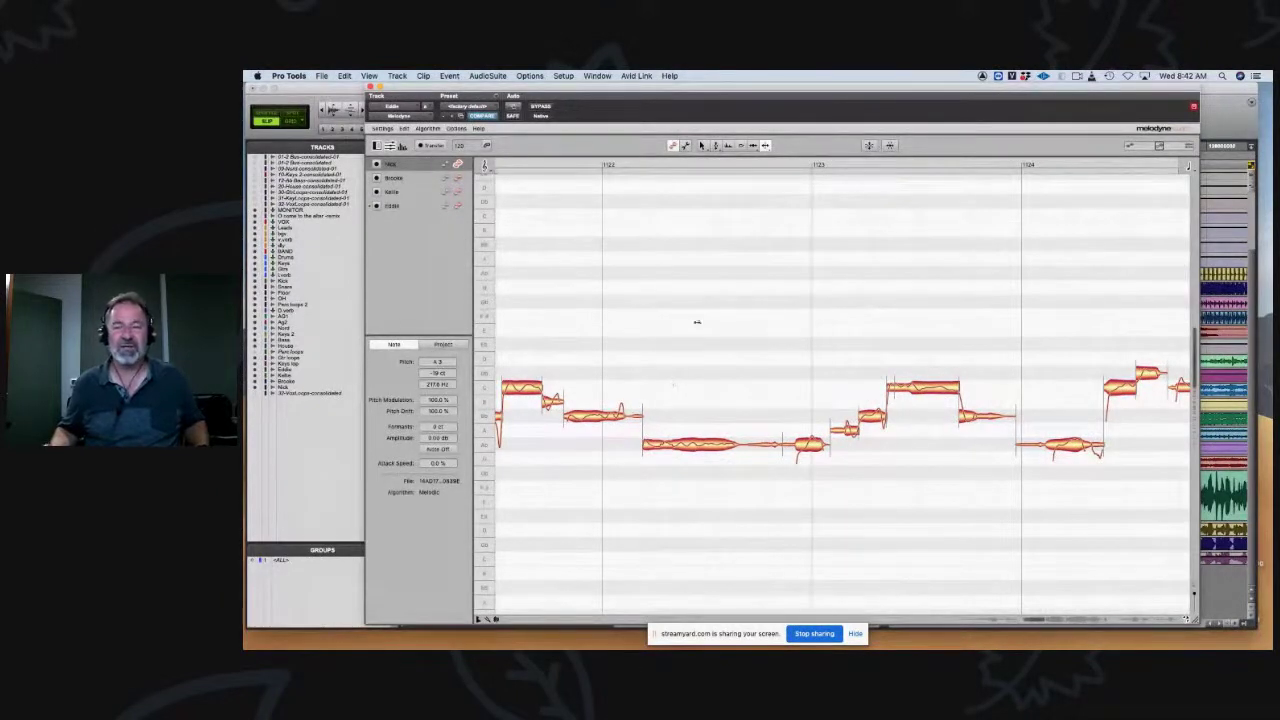
Step: Split the falling tail from the short C4 note between bars 1127 and 1128
{"action": "left_click_drag", "start_coordinate": [894, 354], "coordinate": [715, 324]}
{"action": "left_click_drag", "start_coordinate": [826, 329], "coordinate": [706, 343]}
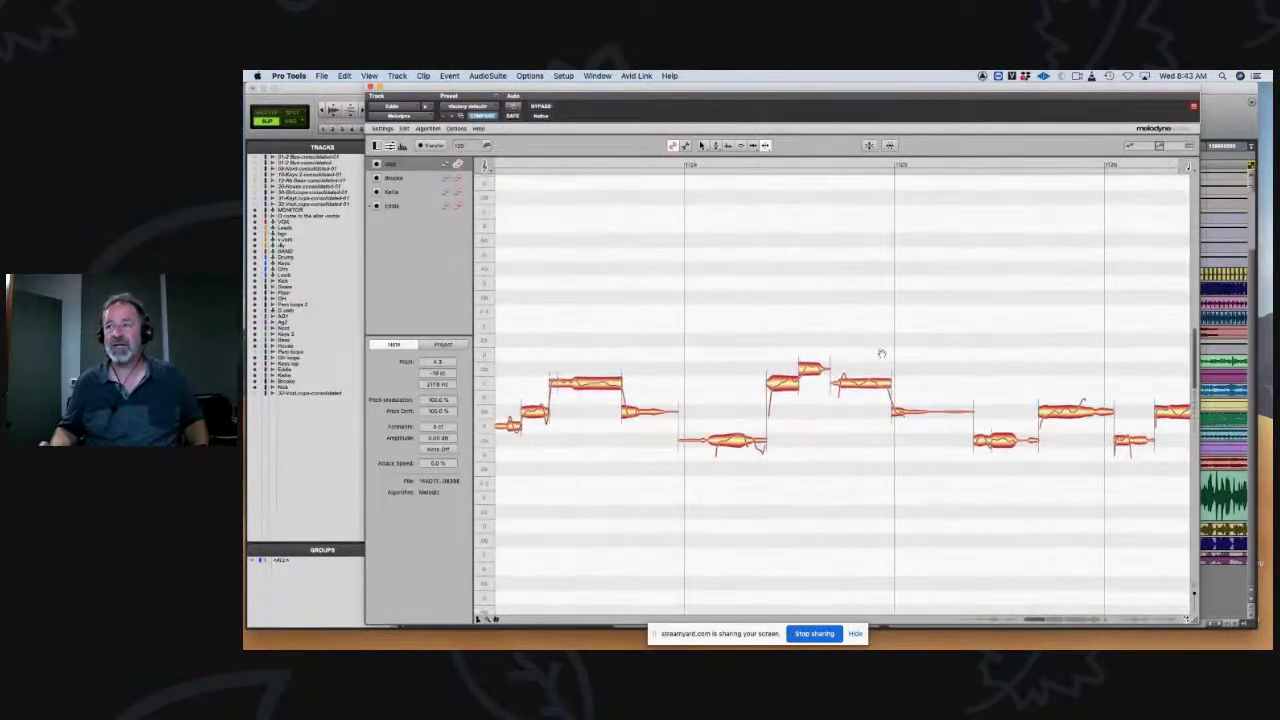
{"action": "left_click_drag", "start_coordinate": [880, 354], "coordinate": [727, 343]}
{"action": "left_click_drag", "start_coordinate": [967, 383], "coordinate": [915, 392]}
{"action": "left_click", "coordinate": [905, 403]}
{"action": "left_click_drag", "start_coordinate": [977, 357], "coordinate": [743, 349]}
{"action": "left_click_drag", "start_coordinate": [886, 319], "coordinate": [729, 325]}
{"action": "left_click", "coordinate": [840, 380]}
{"action": "left_click_drag", "start_coordinate": [848, 382], "coordinate": [848, 412]}
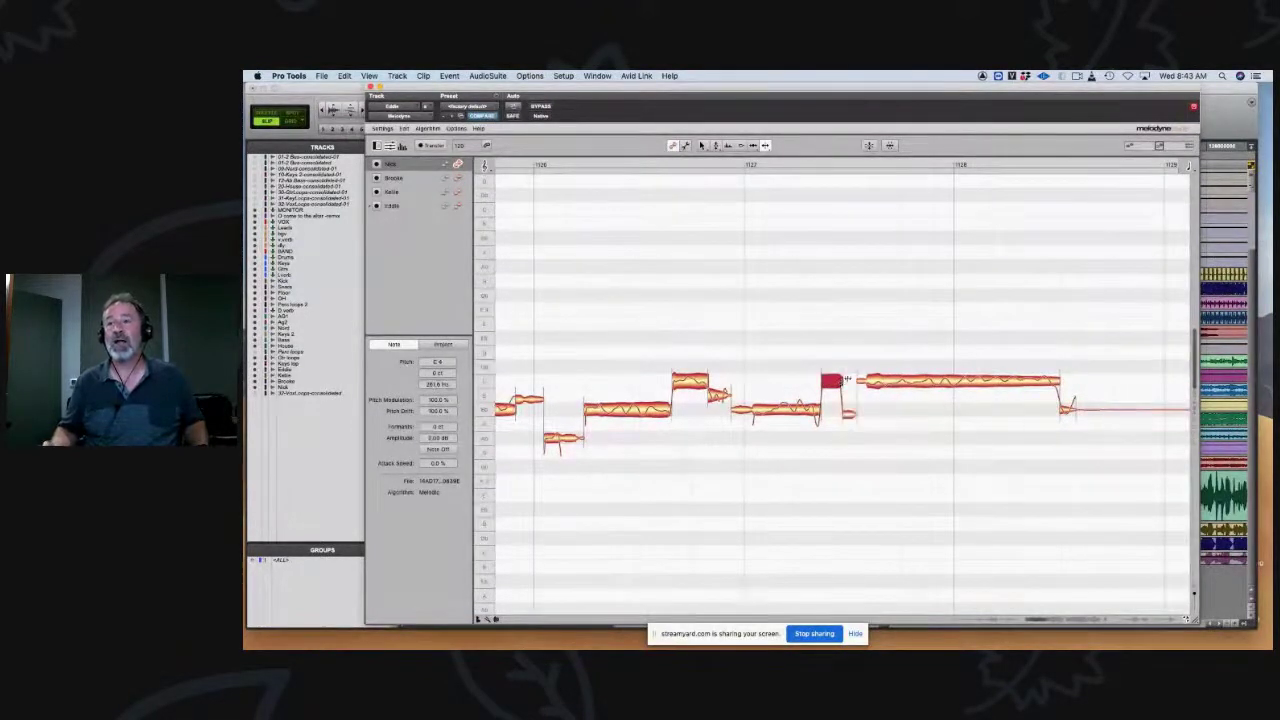
Step: Examine the note separations and pitch curves of the vocal phrases from bar 1128 to bar 1145
{"action": "left_click_drag", "start_coordinate": [855, 319], "coordinate": [833, 323]}
{"action": "scroll", "coordinate": [747, 317], "scroll_direction": "right", "scroll_amount": 2}
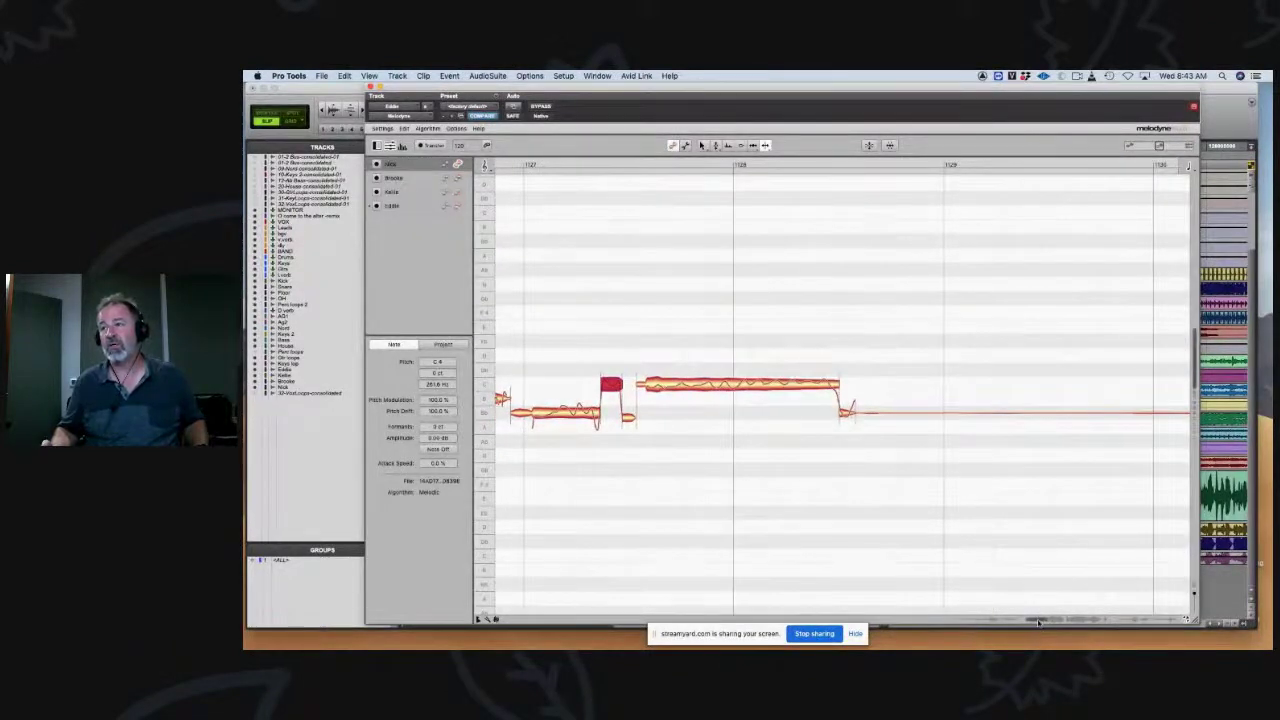
{"action": "scroll", "coordinate": [1038, 622], "scroll_direction": "right", "scroll_amount": 10}
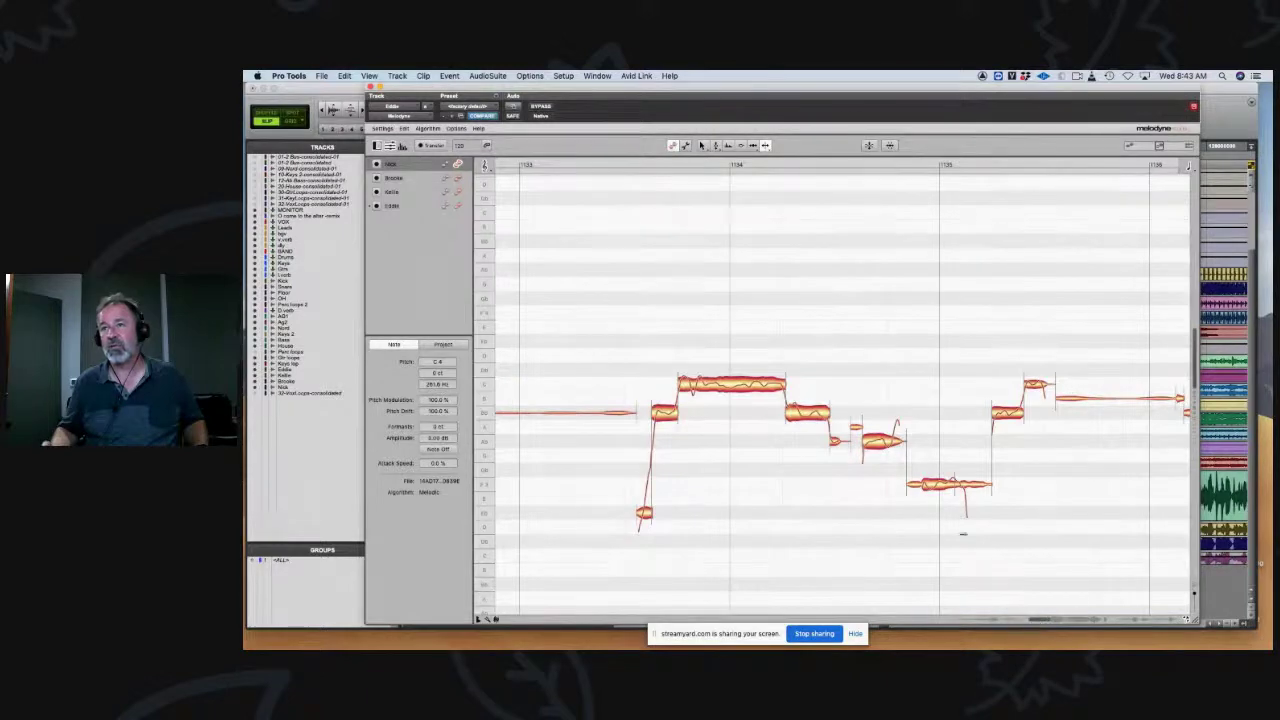
{"action": "scroll", "coordinate": [928, 430], "scroll_direction": "right", "scroll_amount": 5}
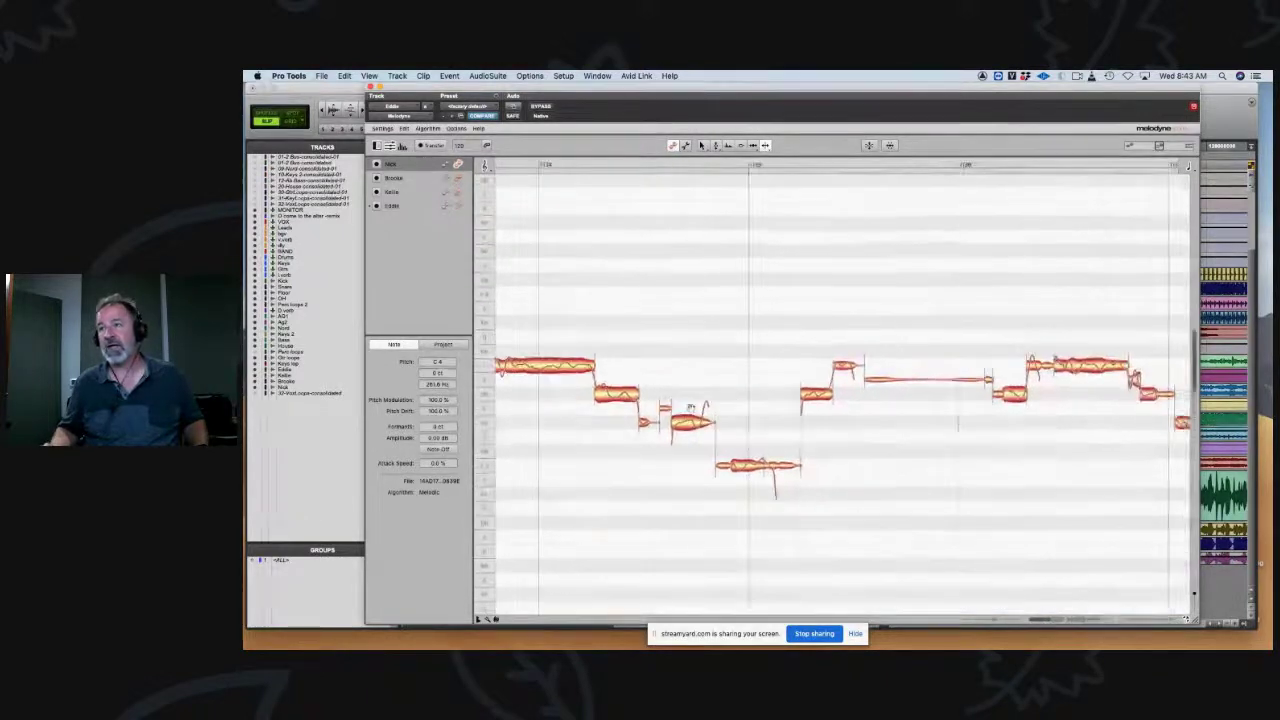
{"action": "scroll", "coordinate": [853, 280], "scroll_direction": "right", "scroll_amount": 5}
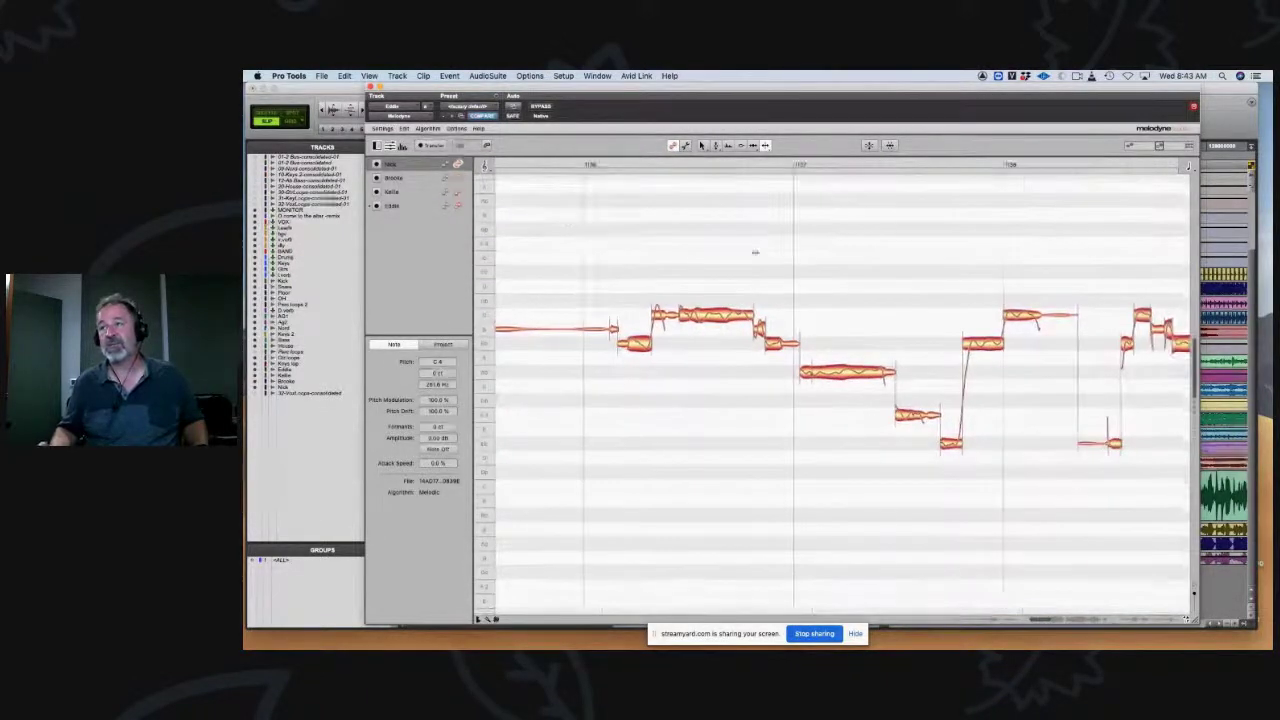
{"action": "scroll", "coordinate": [914, 217], "scroll_direction": "right", "scroll_amount": 5}
{"action": "scroll", "coordinate": [711, 219], "scroll_direction": "right", "scroll_amount": 2}
{"action": "scroll", "coordinate": [916, 225], "scroll_direction": "right", "scroll_amount": 10}
{"action": "scroll", "coordinate": [880, 309], "scroll_direction": "right", "scroll_amount": 10}
{"action": "scroll", "coordinate": [759, 285], "scroll_direction": "right", "scroll_amount": 10}
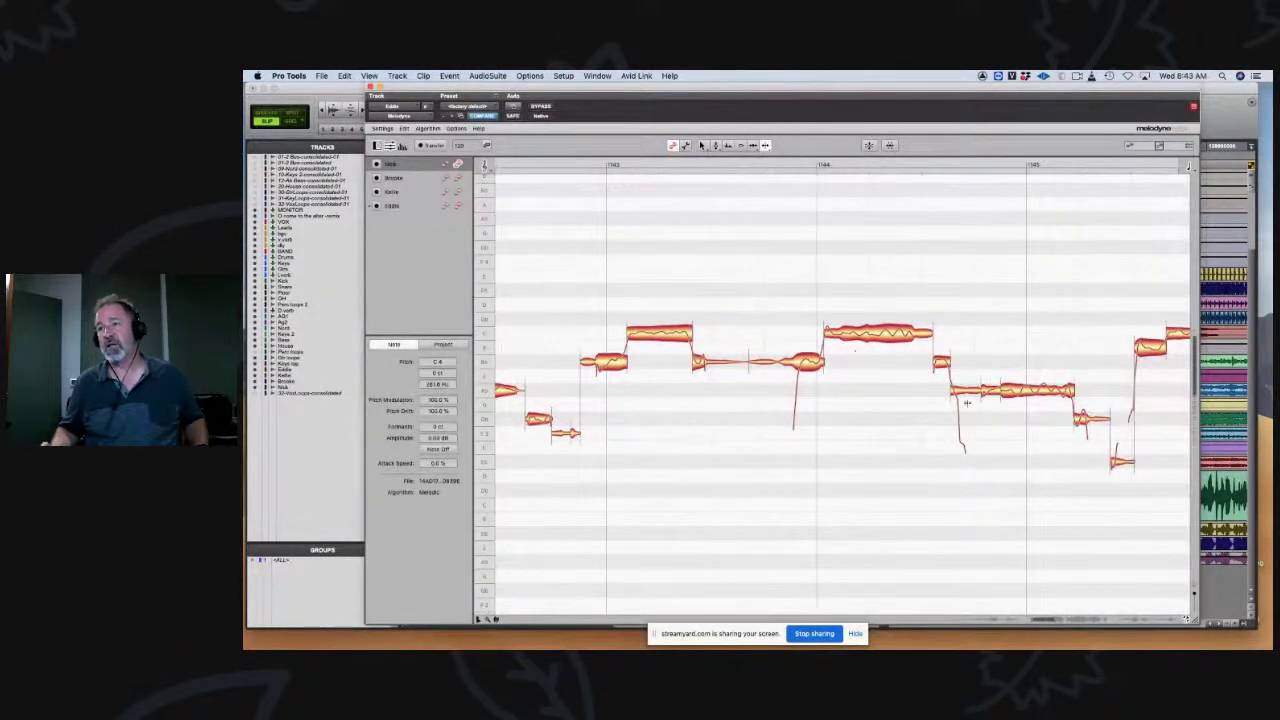
Step: Split the steep pitch drop from the Ab3 note between bars 1144 and 1145, and divide the dropped segment in two
{"action": "left_click_drag", "start_coordinate": [960, 392], "coordinate": [976, 456]}
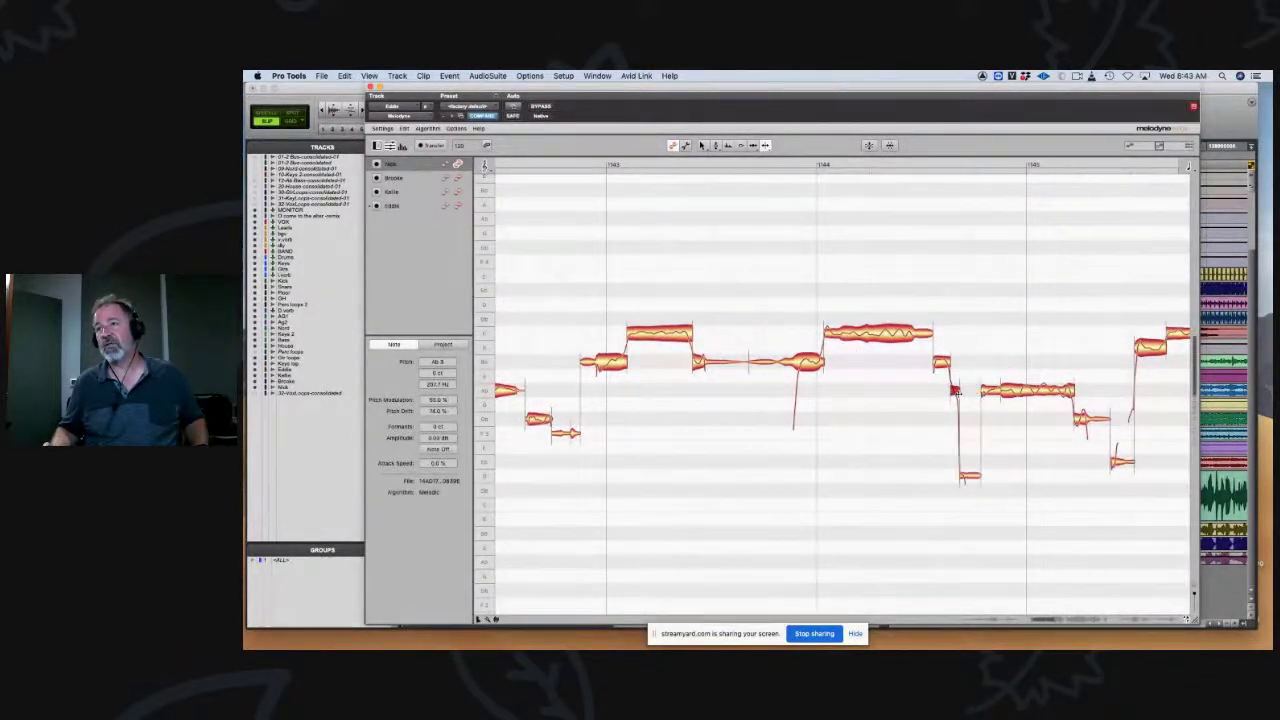
{"action": "double_click", "coordinate": [966, 478]}
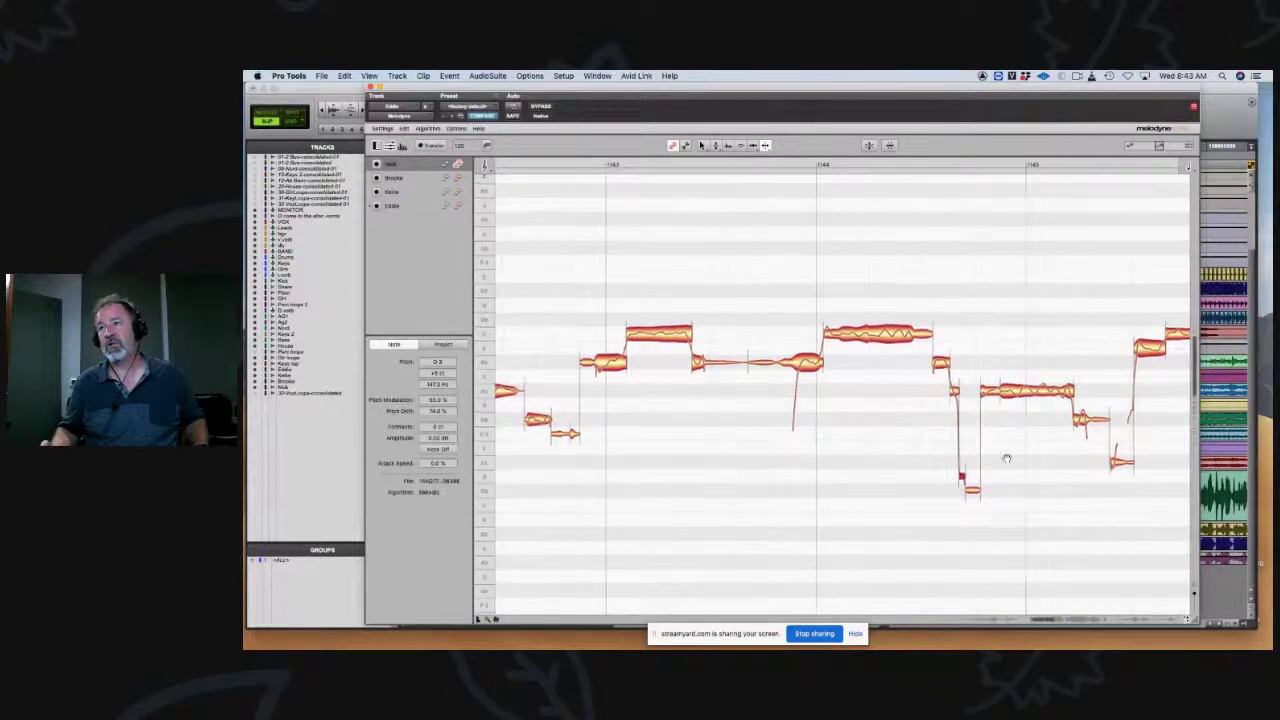
{"action": "scroll", "coordinate": [968, 480], "scroll_direction": "right", "scroll_amount": 5}
Step: Separate the rising scoop following the Eb3 note just before bar 1146, and split the short glide between bars 1146 and 1147
{"action": "double_click", "coordinate": [802, 473]}
{"action": "scroll", "coordinate": [885, 457], "scroll_direction": "right", "scroll_amount": 4}
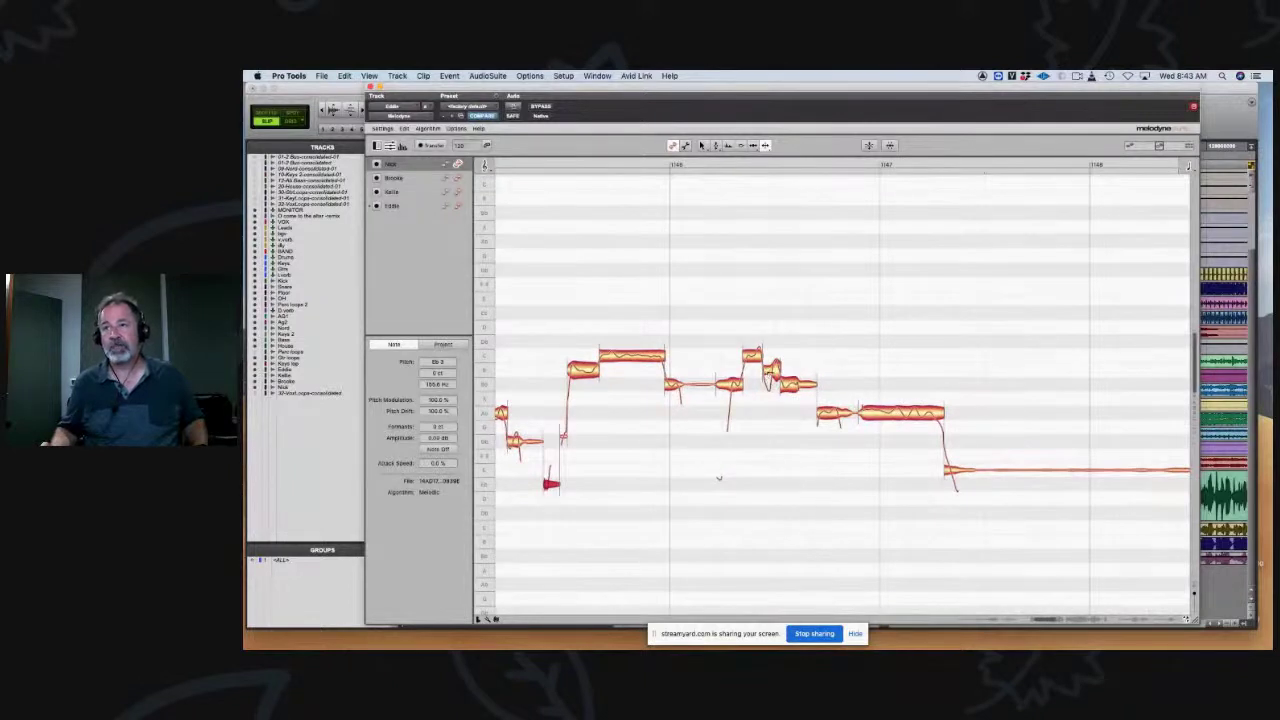
{"action": "left_click", "coordinate": [772, 368]}
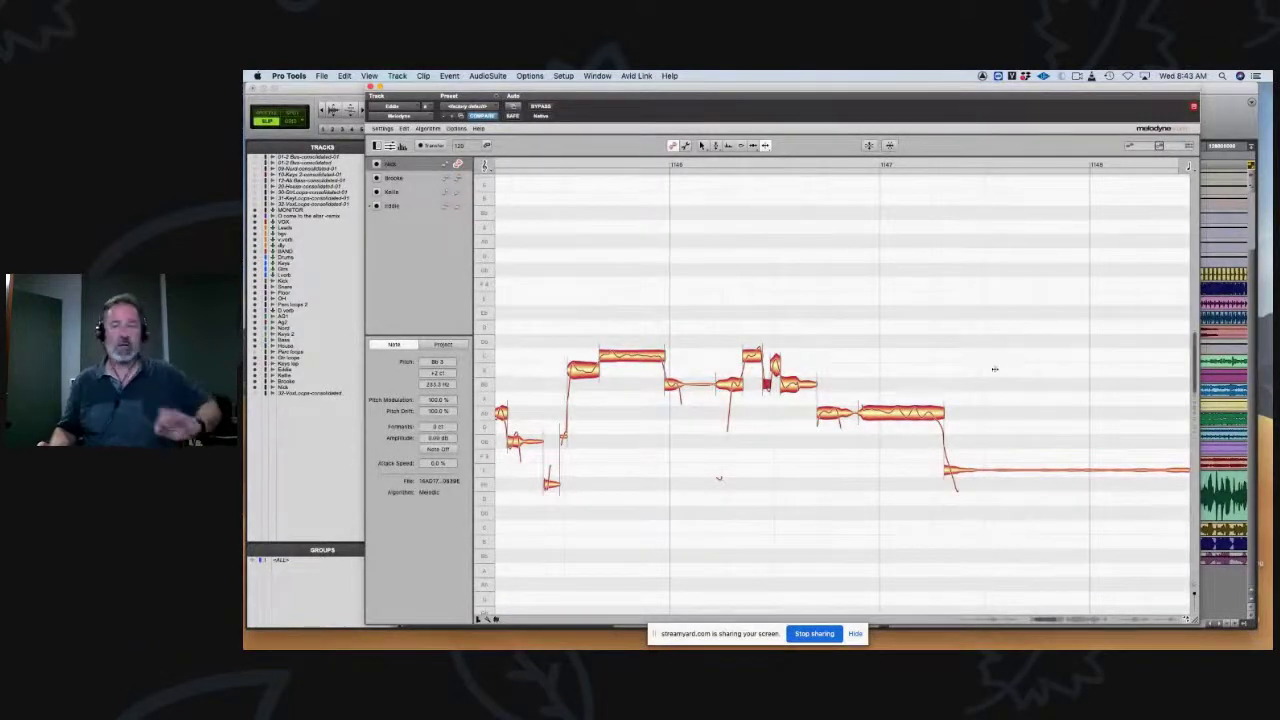
Step: Examine the note separations and pitch curves of the vocal phrases from bar 1147 to bar 1155
{"action": "scroll", "coordinate": [900, 370], "scroll_direction": "right", "scroll_amount": 5}
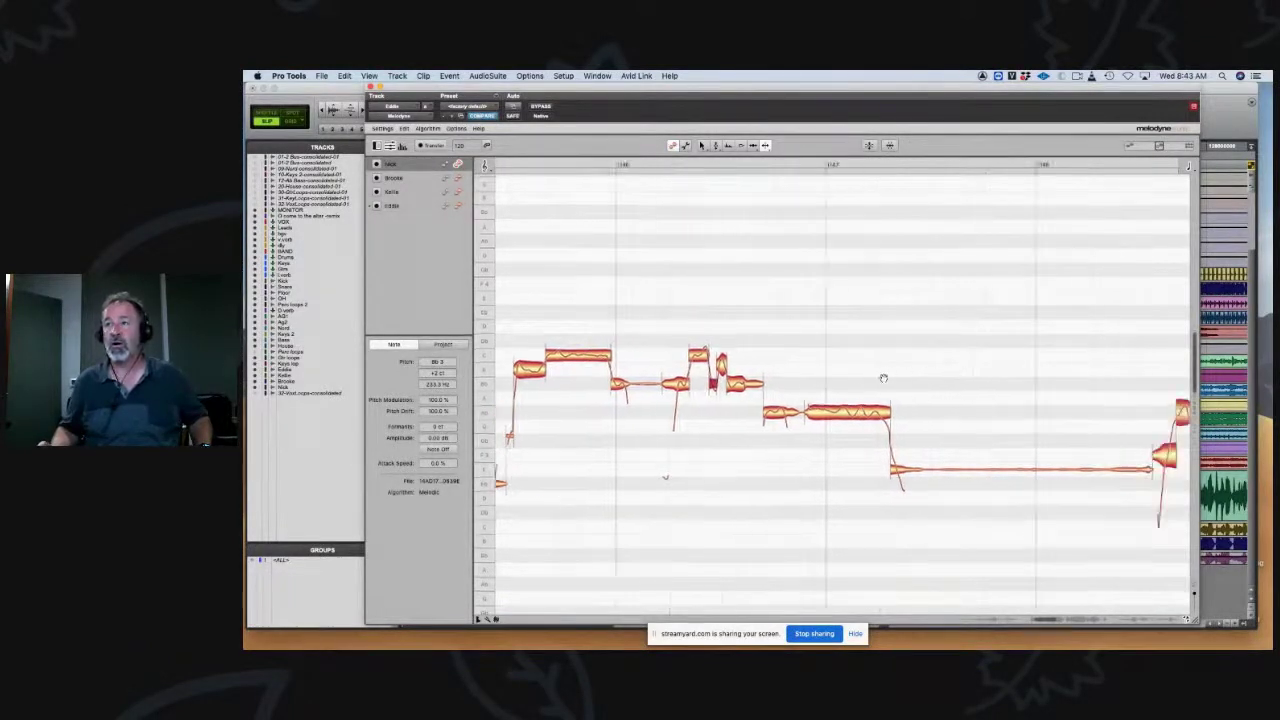
{"action": "scroll", "coordinate": [774, 345], "scroll_direction": "right", "scroll_amount": 3}
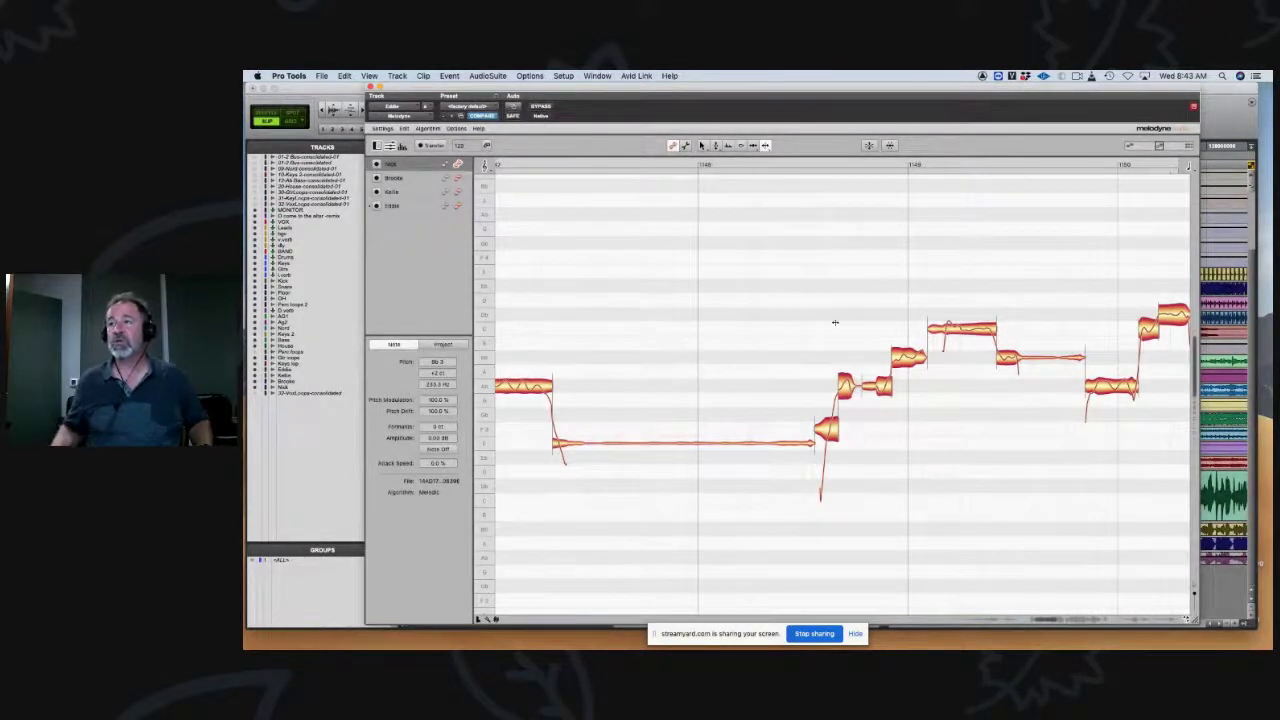
{"action": "scroll", "coordinate": [715, 303], "scroll_direction": "right", "scroll_amount": 3}
{"action": "scroll", "coordinate": [715, 303], "scroll_direction": "right", "scroll_amount": 3}
{"action": "scroll", "coordinate": [866, 303], "scroll_direction": "right", "scroll_amount": 6}
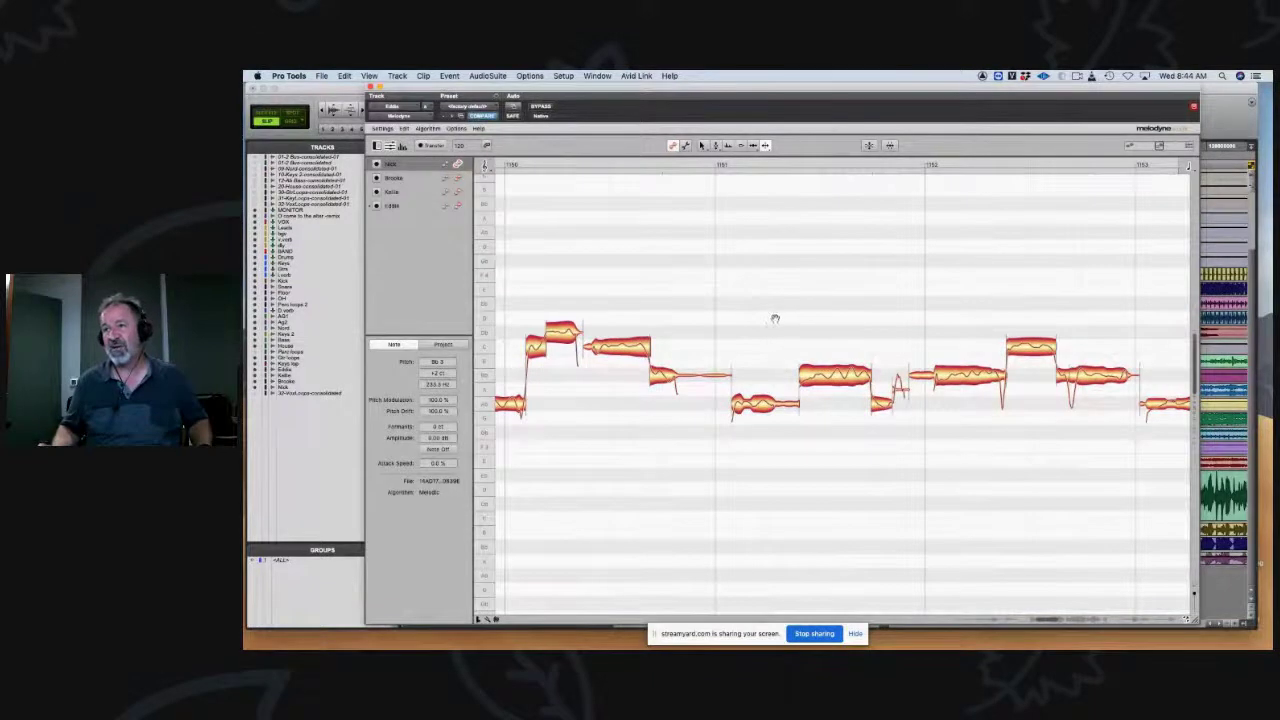
{"action": "scroll", "coordinate": [774, 318], "scroll_direction": "right", "scroll_amount": 4}
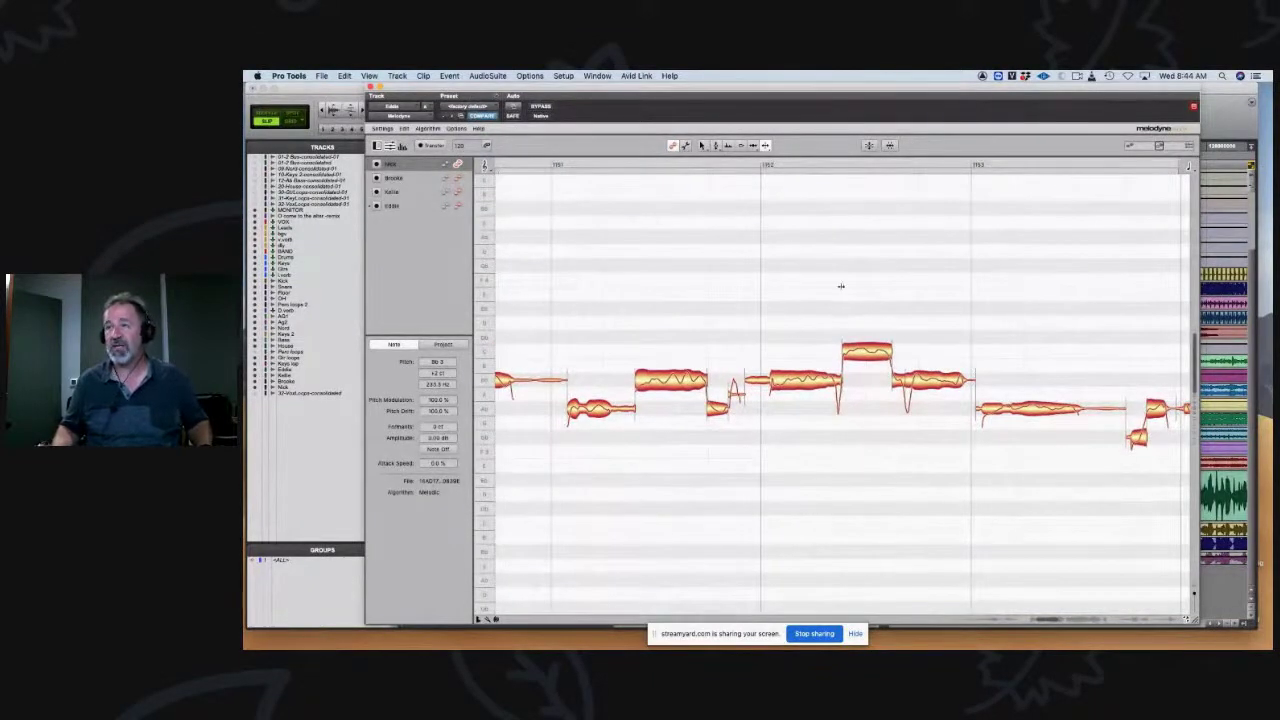
{"action": "scroll", "coordinate": [843, 295], "scroll_direction": "right", "scroll_amount": 6}
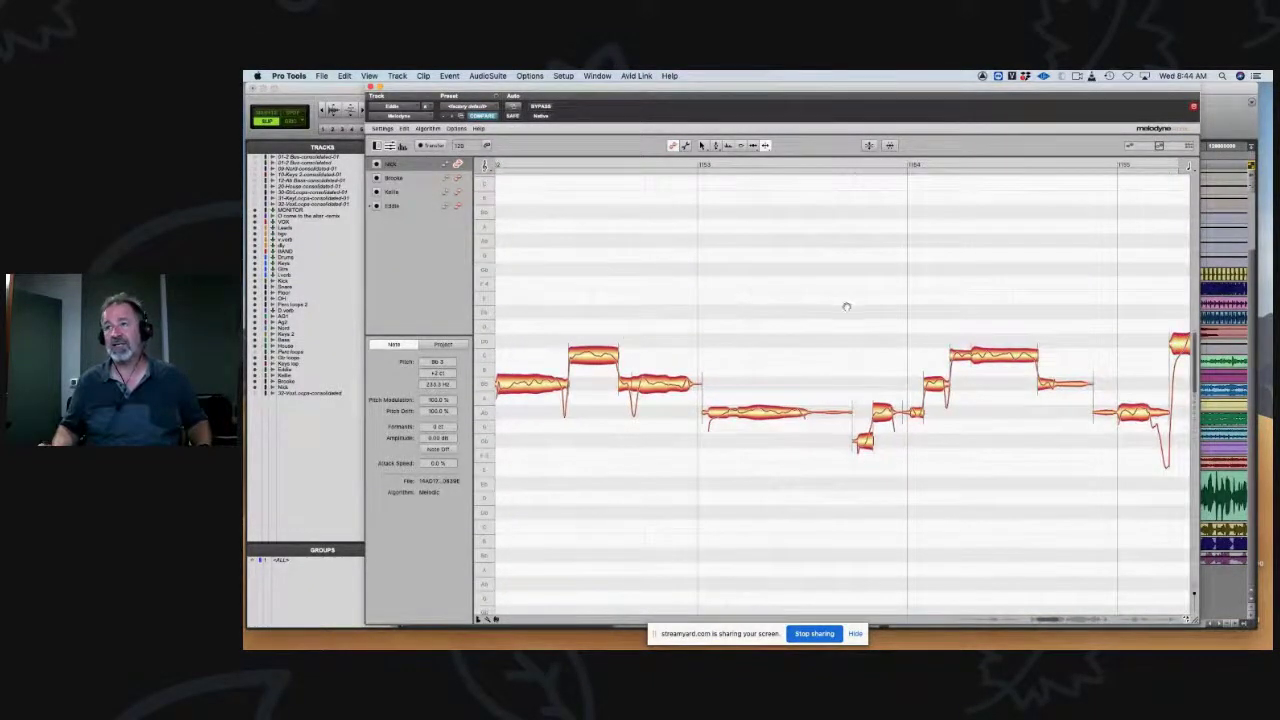
{"action": "scroll", "coordinate": [846, 307], "scroll_direction": "right", "scroll_amount": 5}
{"action": "left_click_drag", "start_coordinate": [810, 348], "coordinate": [670, 341]}
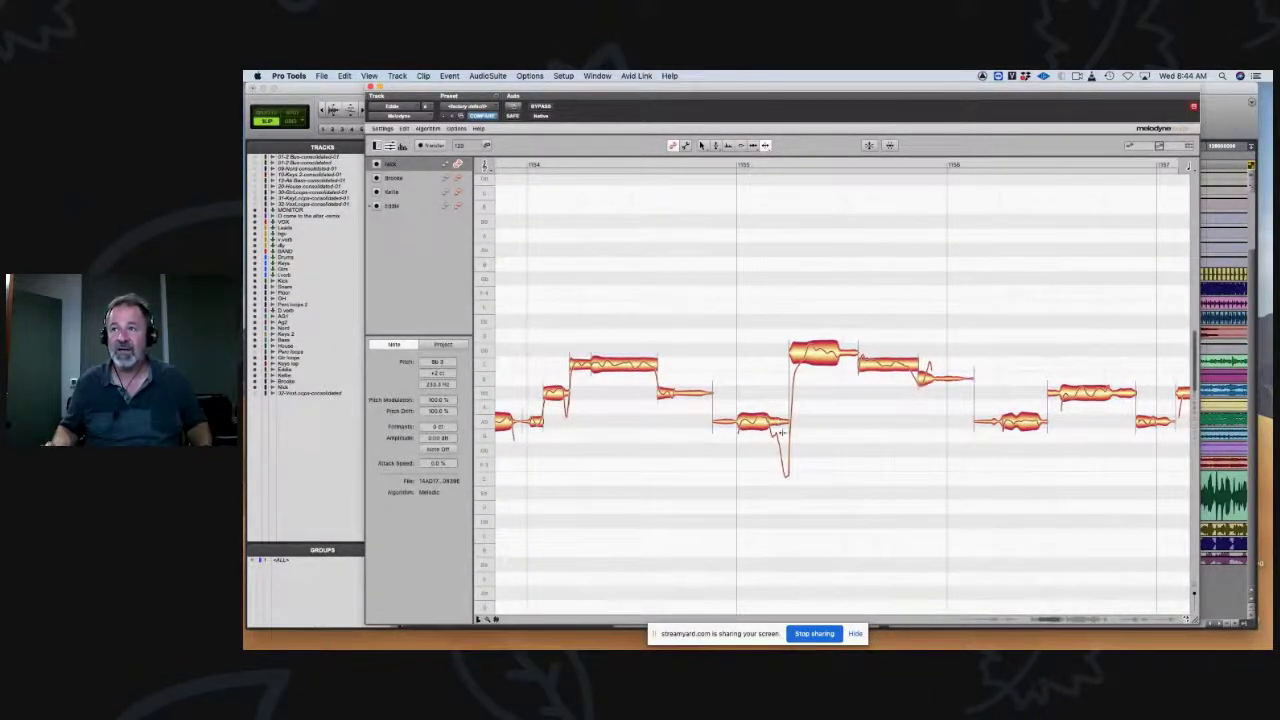
Step: Split the downward dip after bar 1155 from the end of the Ab3 note and divide it into separate segments
{"action": "left_click", "coordinate": [767, 422]}
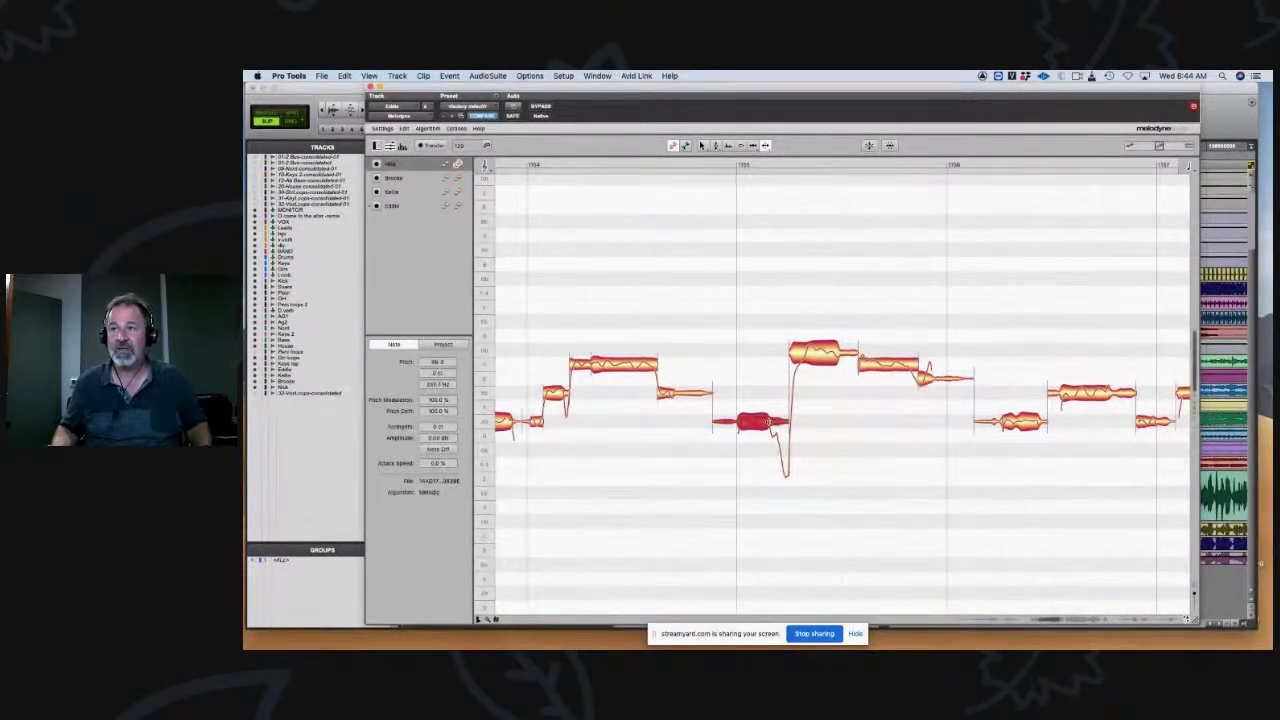
{"action": "double_click", "coordinate": [771, 418]}
{"action": "left_click", "coordinate": [782, 464]}
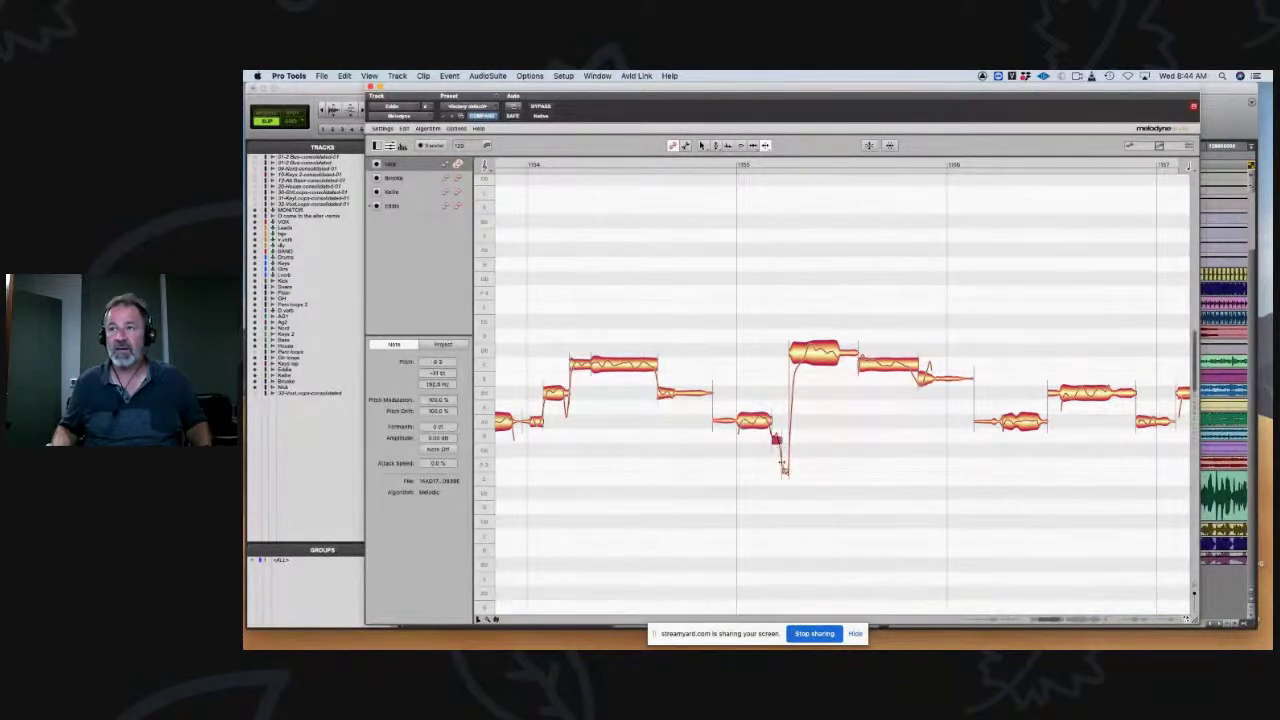
{"action": "left_click", "coordinate": [807, 355]}
Step: Examine the note separations and pitch curves of the vocal phrases from bar 1156 to bar 1164
{"action": "scroll", "coordinate": [750, 311], "scroll_direction": "right", "scroll_amount": 3}
{"action": "scroll", "coordinate": [750, 311], "scroll_direction": "right", "scroll_amount": 2}
{"action": "left_click_drag", "start_coordinate": [893, 310], "coordinate": [602, 337]}
{"action": "left_click_drag", "start_coordinate": [854, 300], "coordinate": [580, 286]}
{"action": "left_click_drag", "start_coordinate": [686, 286], "coordinate": [548, 304]}
{"action": "left_click_drag", "start_coordinate": [824, 271], "coordinate": [536, 280]}
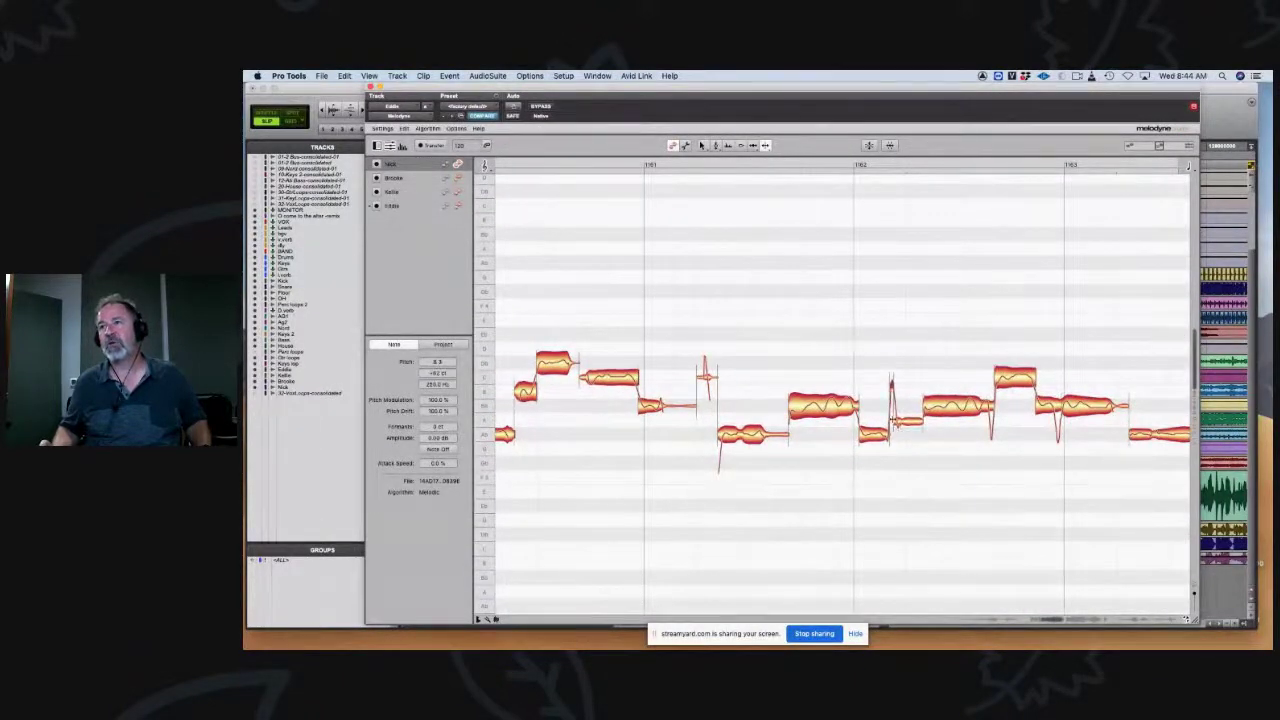
{"action": "left_click_drag", "start_coordinate": [943, 337], "coordinate": [716, 355]}
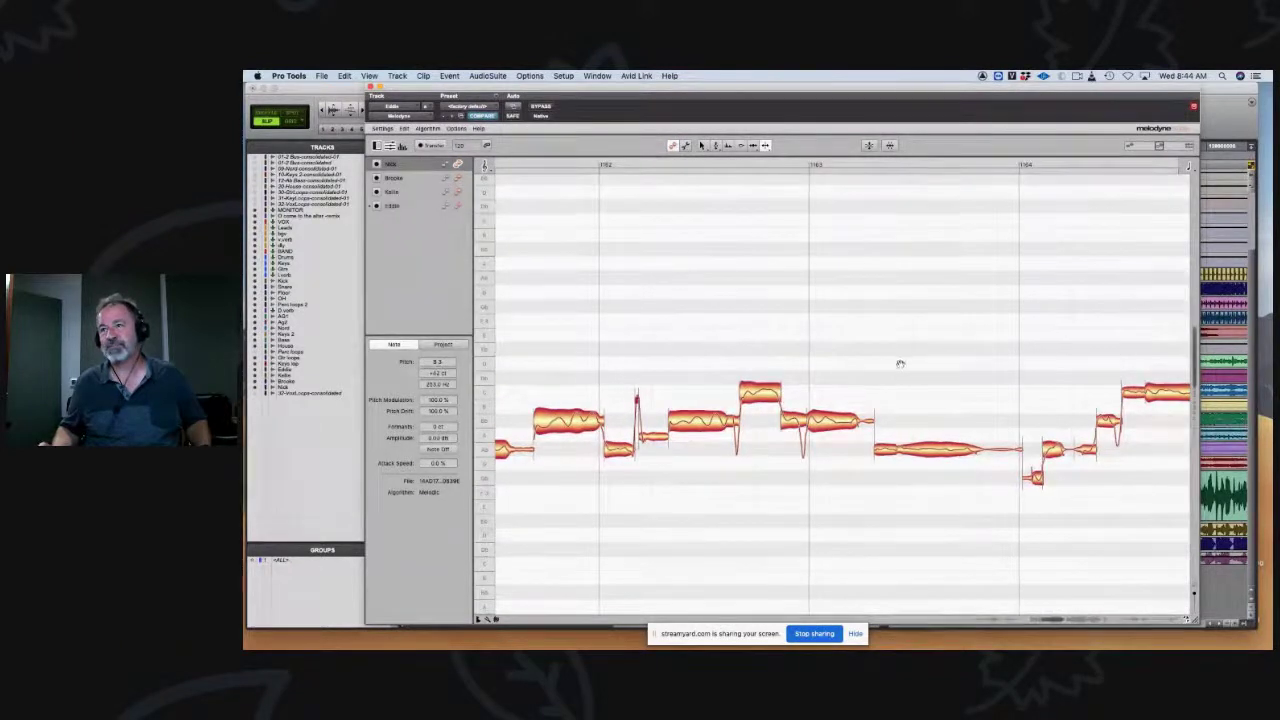
{"action": "left_click_drag", "start_coordinate": [903, 362], "coordinate": [824, 385]}
Step: Split the short pitch dips from the ends of the Bb3 notes just before bar 1163 and between bars 1164 and 1165
{"action": "left_click", "coordinate": [748, 432]}
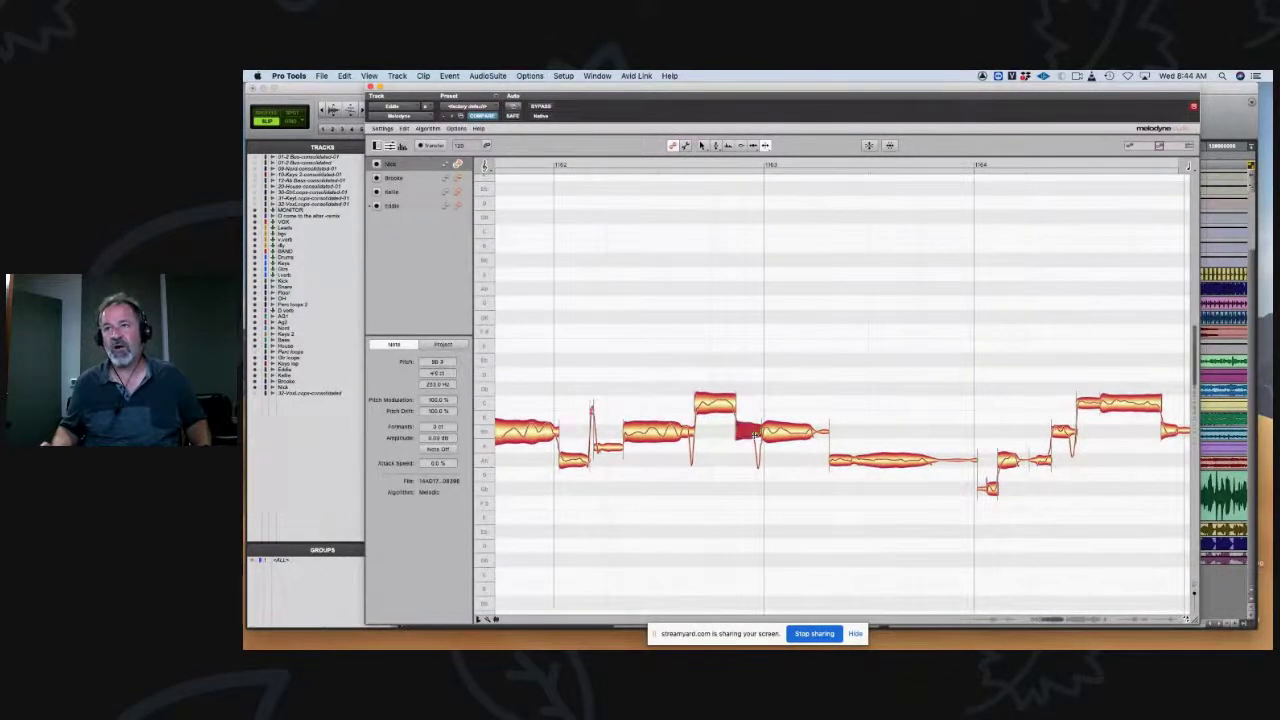
{"action": "left_click_drag", "start_coordinate": [914, 345], "coordinate": [720, 366]}
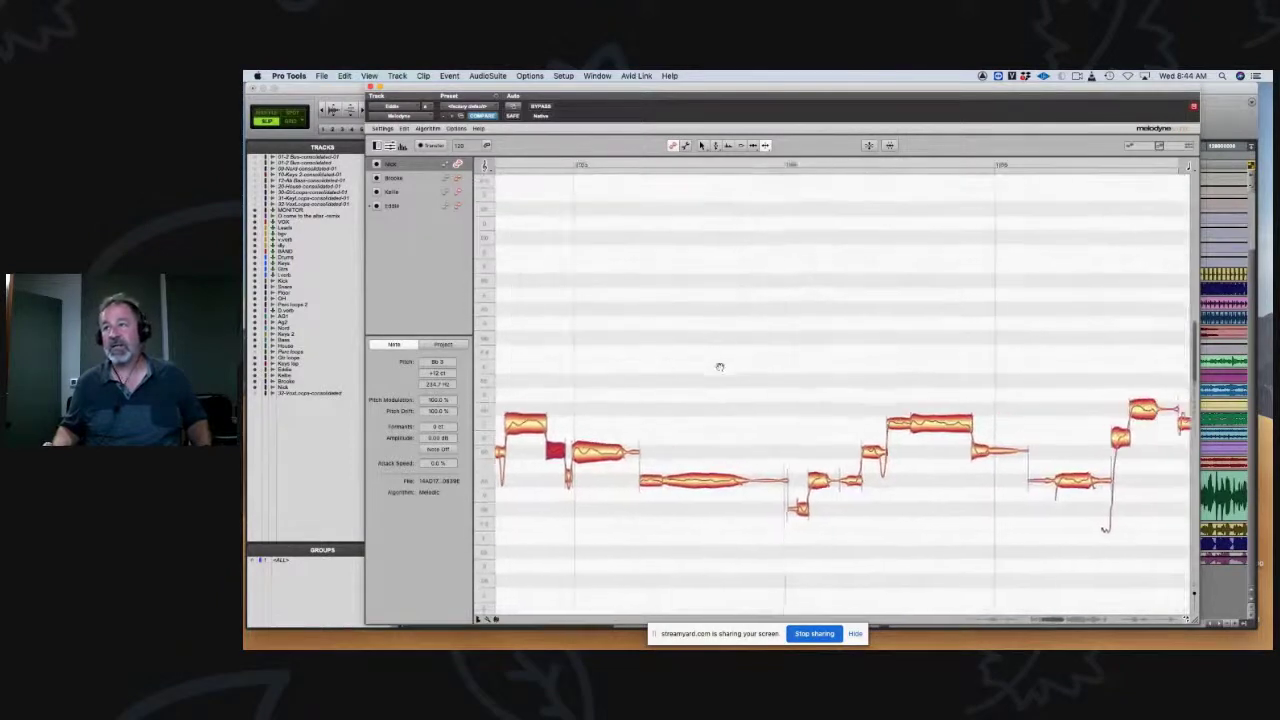
{"action": "left_click", "coordinate": [868, 453]}
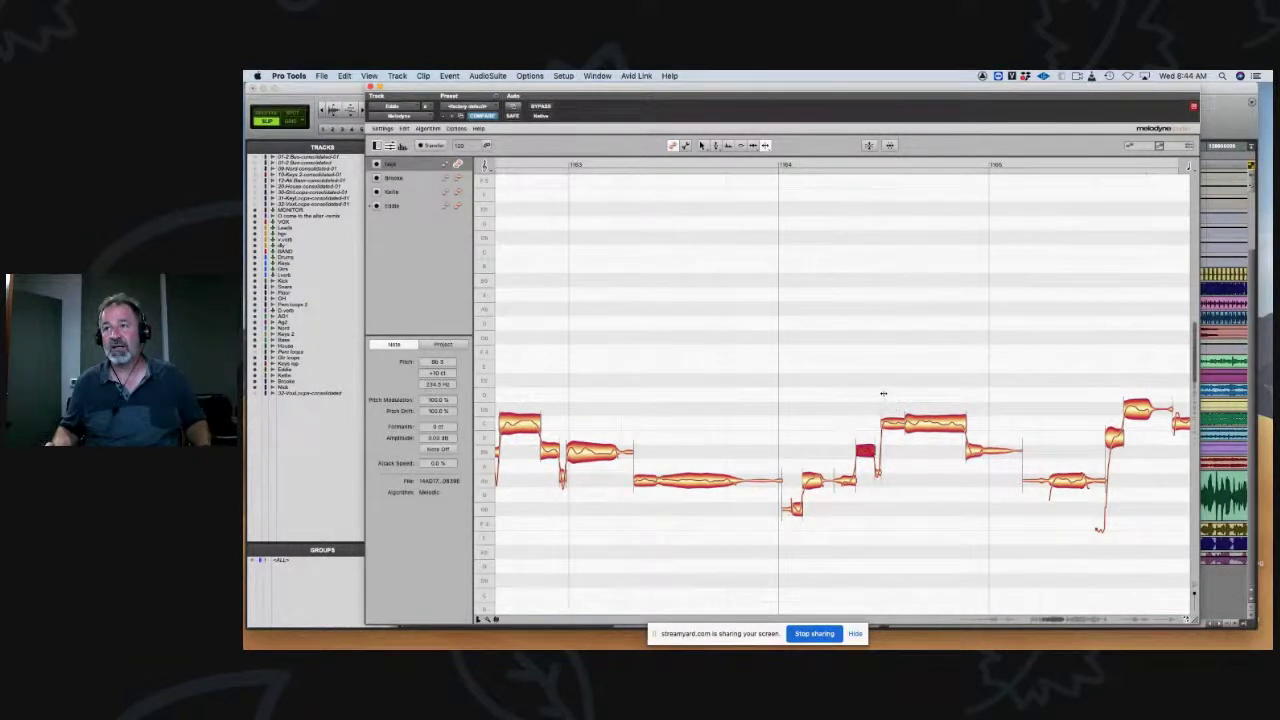
Step: Play the phrase from between bars 1164 and 1165, and split the falling tail from the C4 note after bar 1166
{"action": "left_click", "coordinate": [875, 164]}
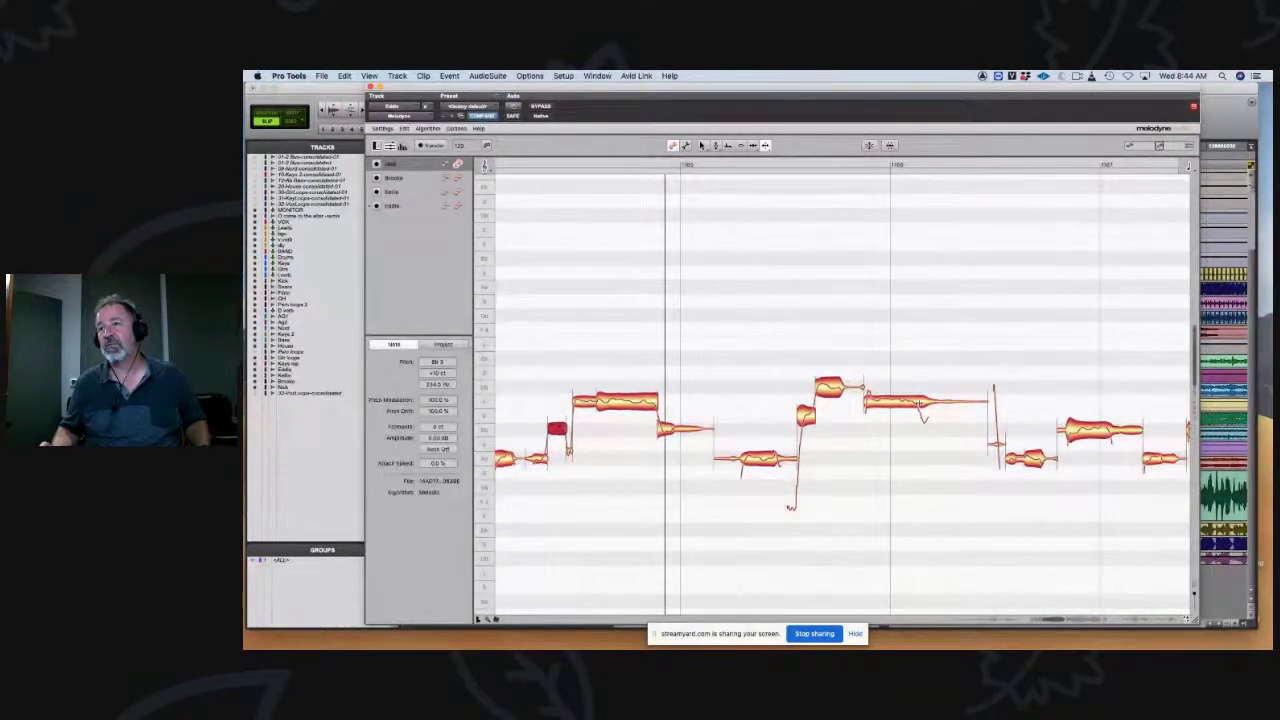
{"action": "left_click", "coordinate": [919, 402]}
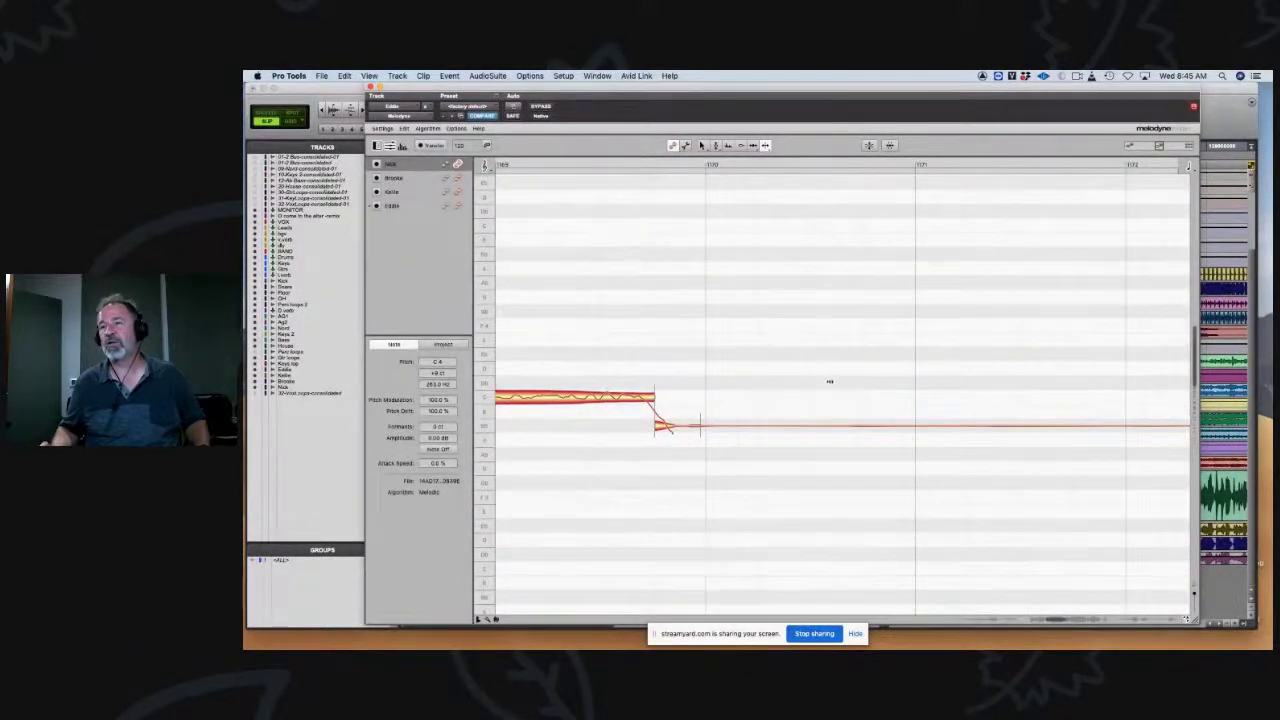
{"action": "scroll", "coordinate": [830, 381], "scroll_direction": "down", "scroll_amount": 3}
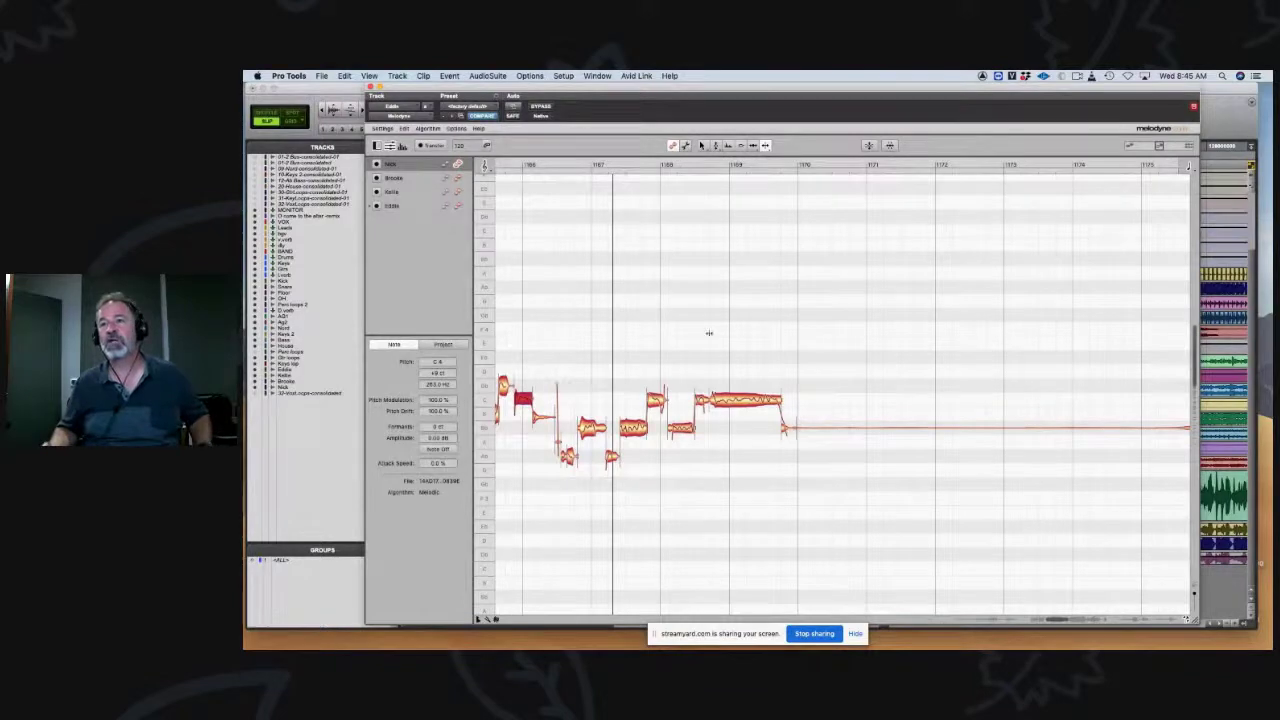
Step: Bring the Pro Tools Edit window into view, play the selected vocal passage, and reduce the waveform display height
{"action": "left_click_drag", "start_coordinate": [474, 84], "coordinate": [648, 562]}
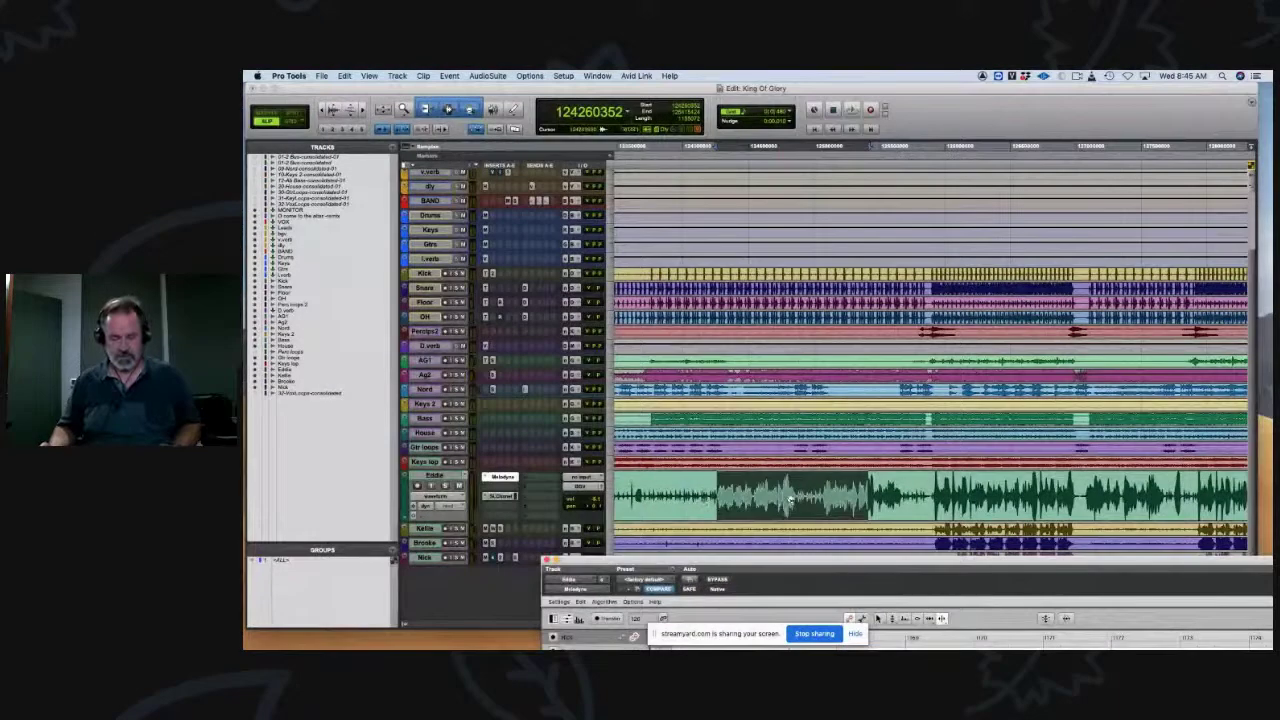
{"action": "key", "text": "super+bracketleft"}
{"action": "key", "text": "space"}
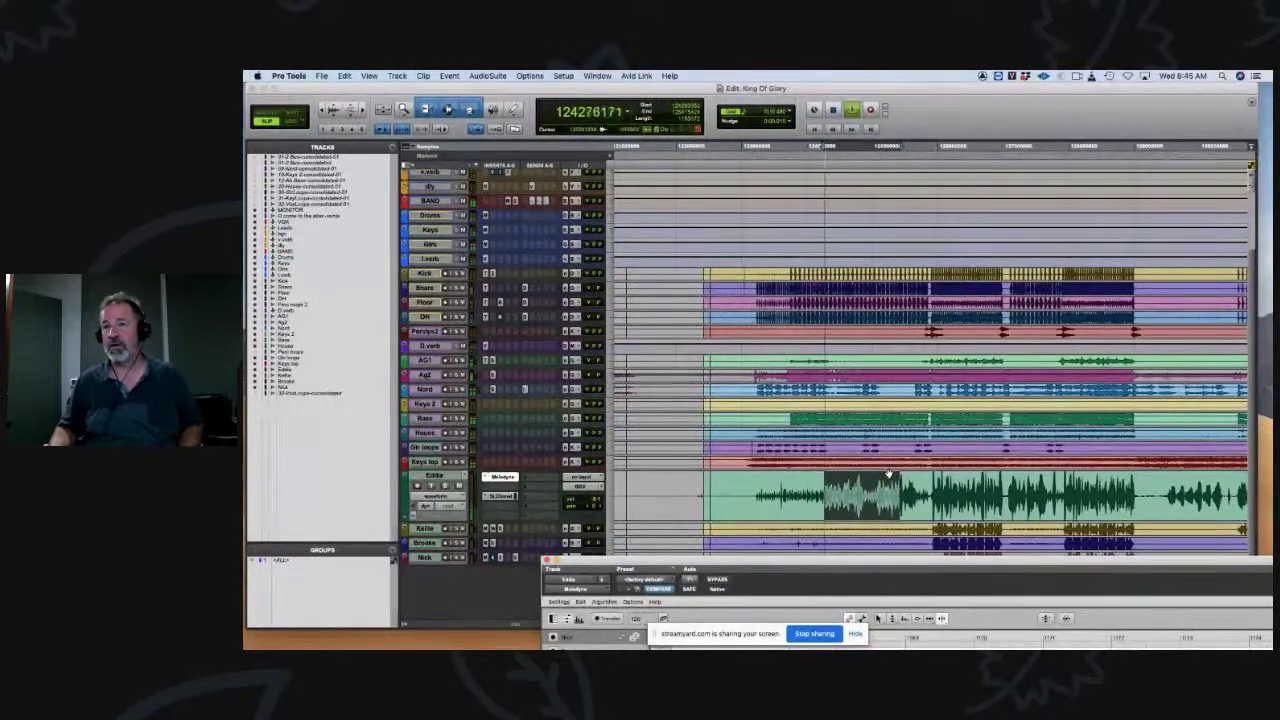
{"action": "double_click", "coordinate": [936, 564]}
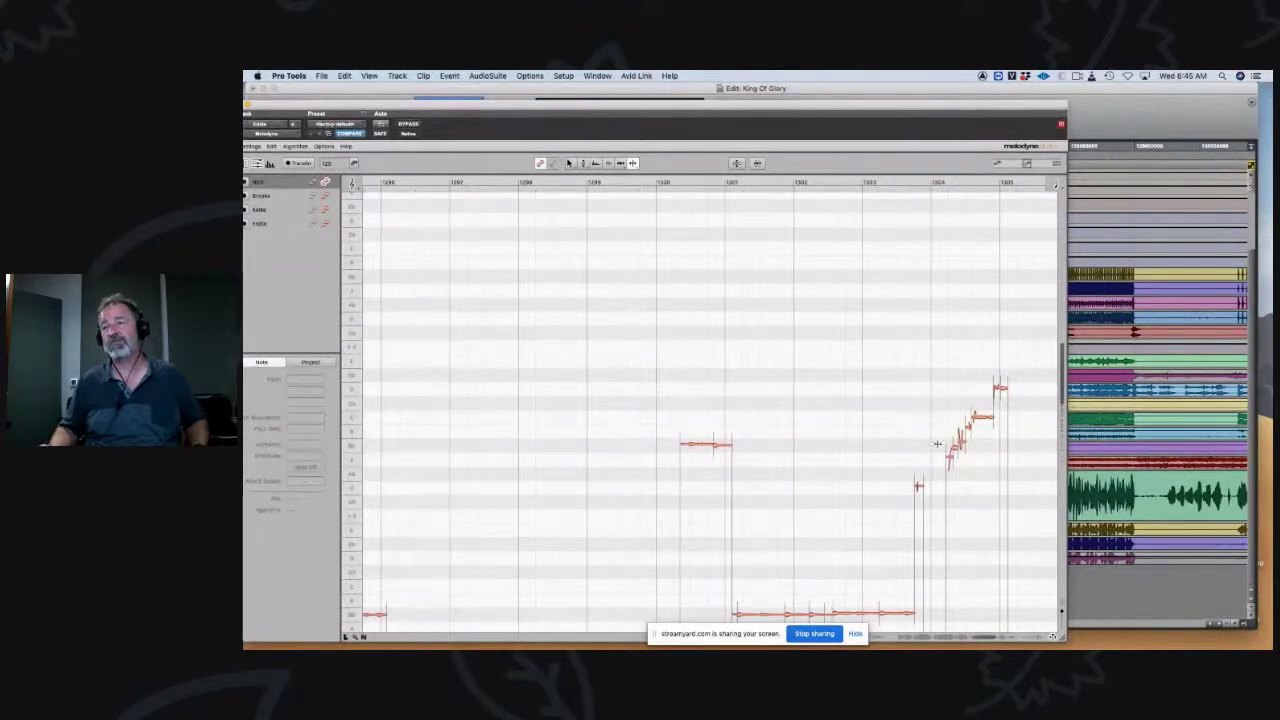
{"action": "left_click_drag", "start_coordinate": [865, 140], "coordinate": [865, 631]}
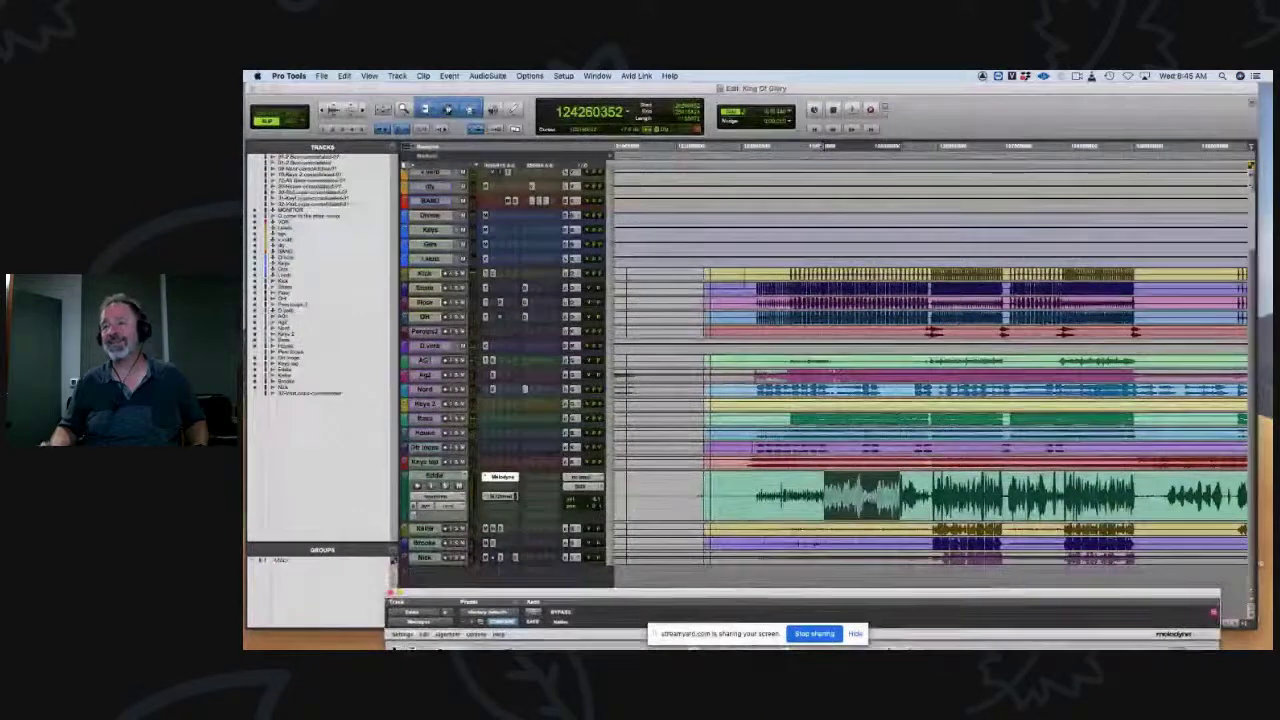
{"action": "key", "text": "super+alt+bracketleft"}
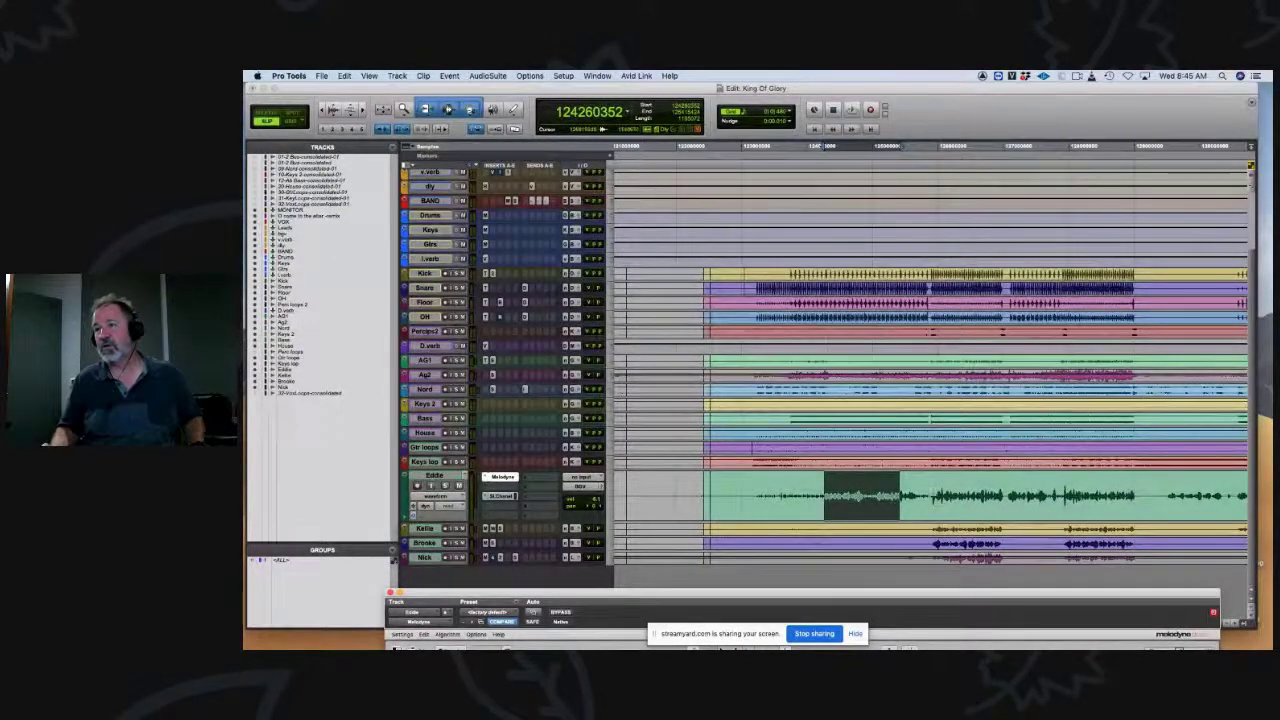
Step: Play the tuned vocal track from the start of the louder section and view its notes around bar 1213 in Melodyne
{"action": "left_click", "coordinate": [933, 490]}
{"action": "key", "text": "space"}
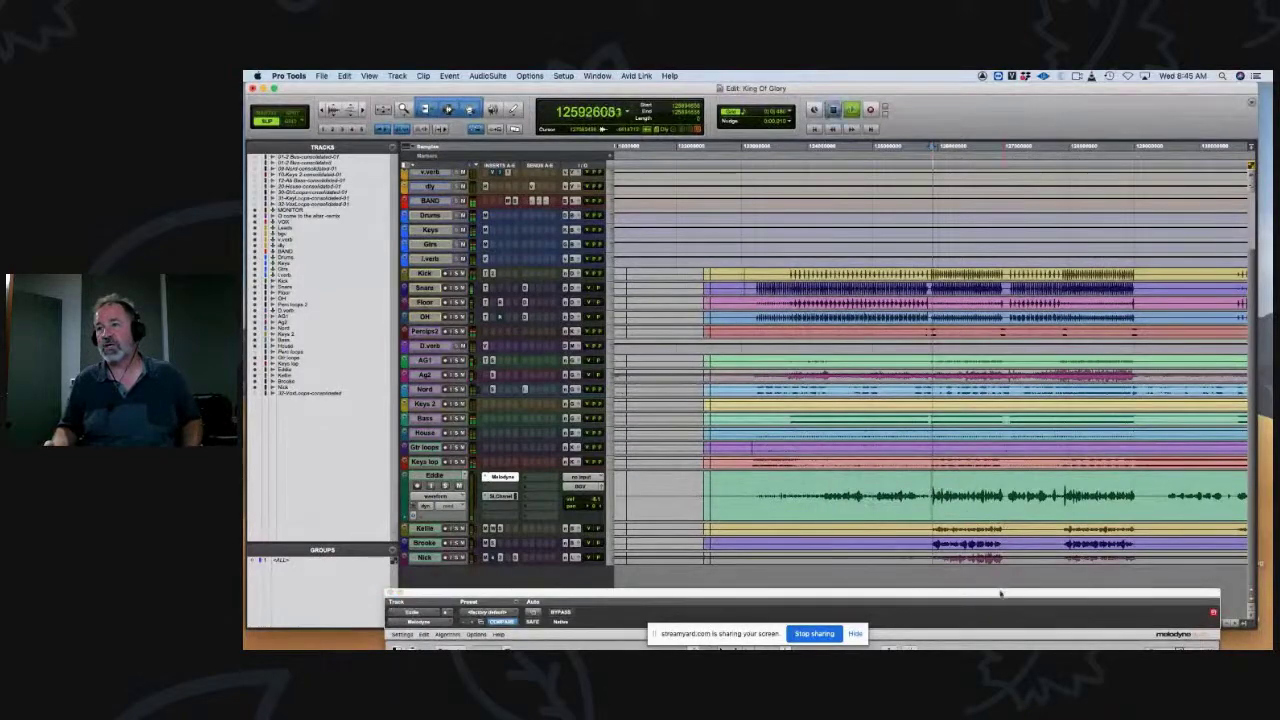
{"action": "key", "text": "space"}
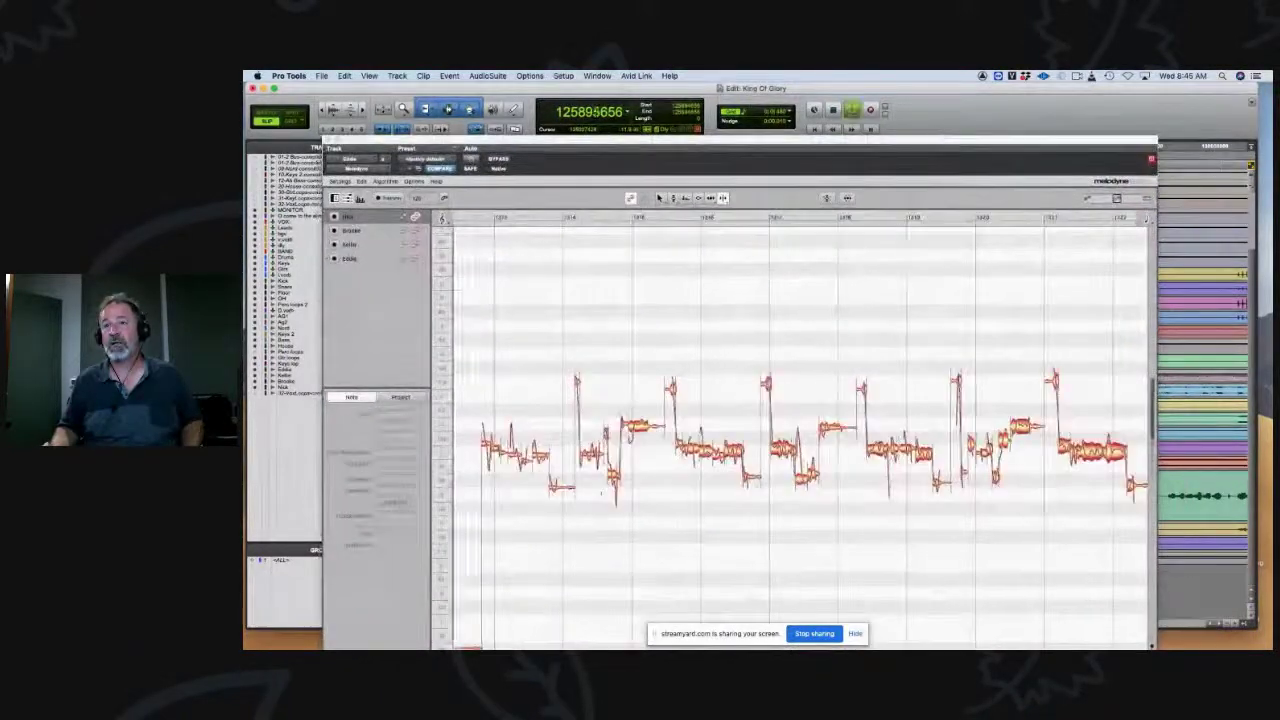
{"action": "scroll", "coordinate": [790, 440], "scroll_direction": "up", "scroll_amount": 5}
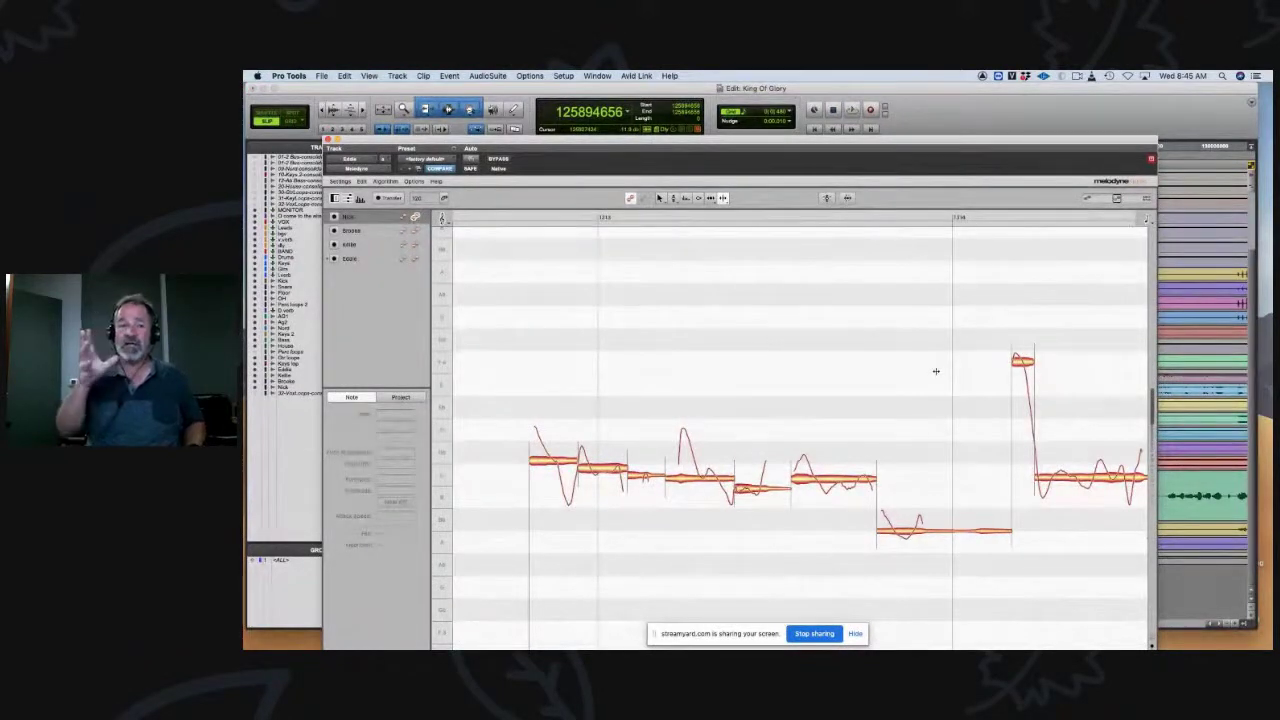
{"action": "left_click_drag", "start_coordinate": [560, 375], "coordinate": [870, 502]}
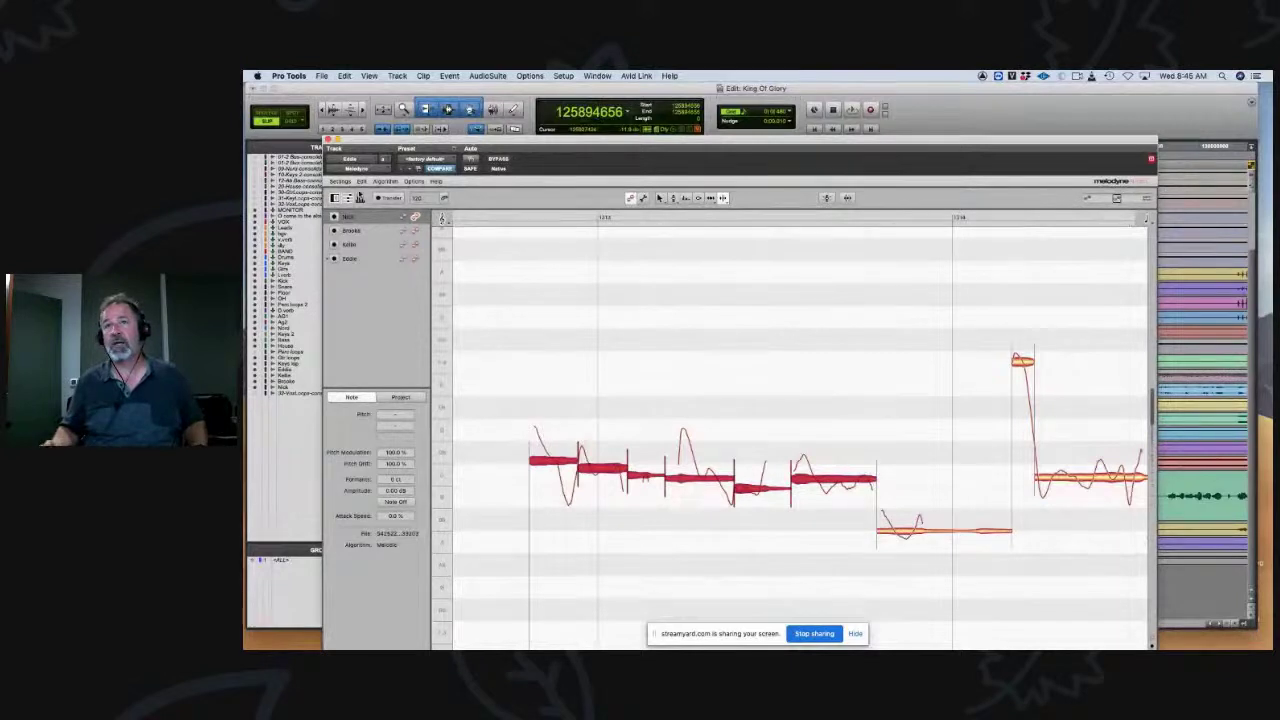
{"action": "left_click", "coordinate": [385, 182]}
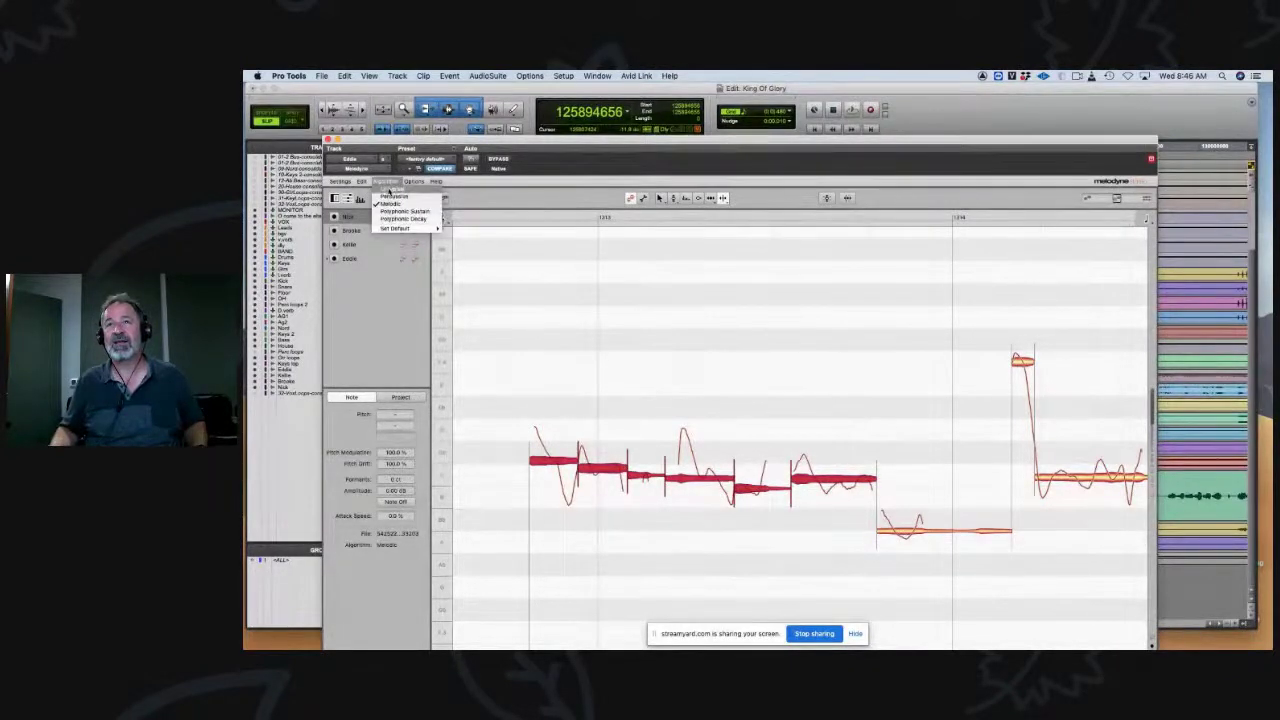
{"action": "mouse_move", "coordinate": [415, 182]}
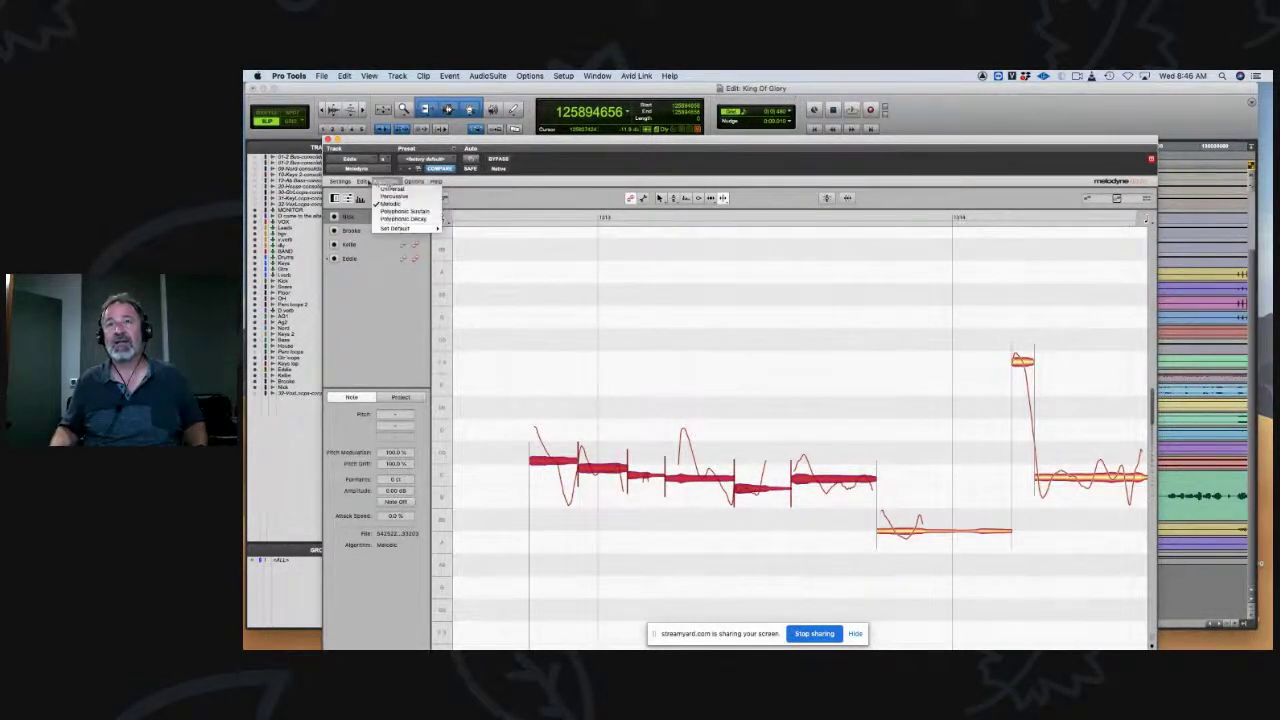
{"action": "mouse_move", "coordinate": [366, 183]}
{"action": "mouse_move", "coordinate": [374, 240]}
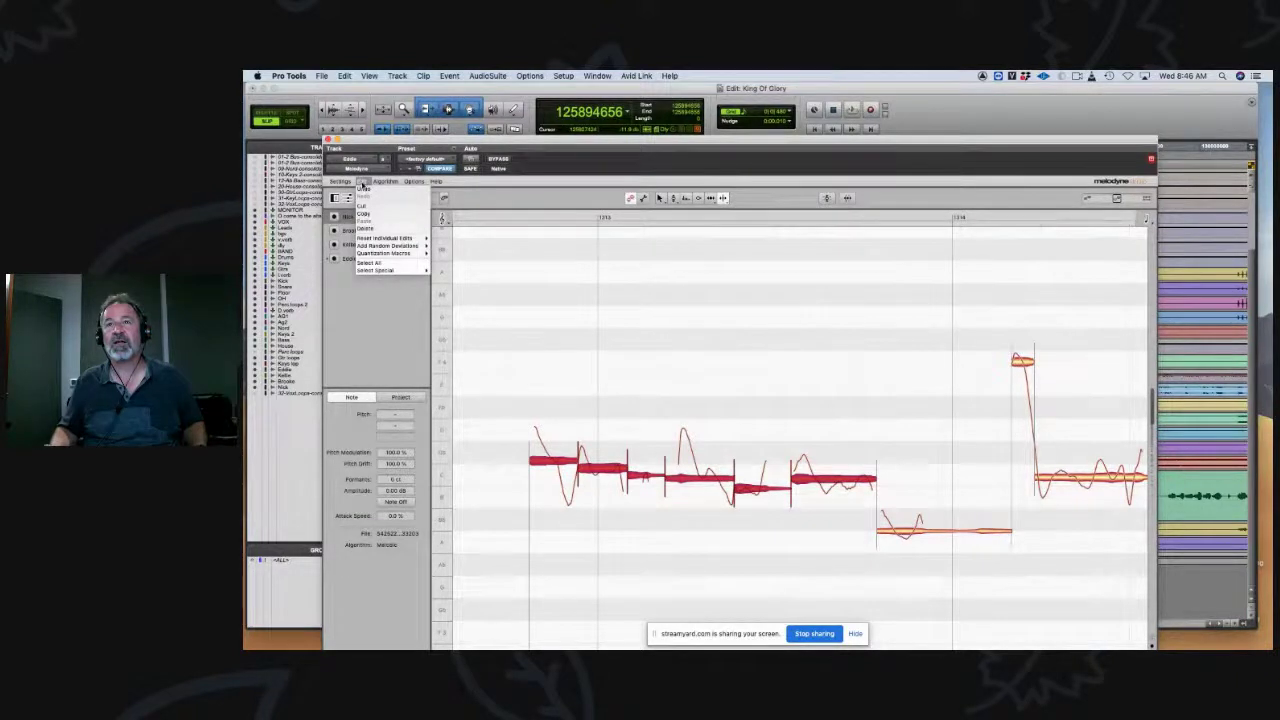
{"action": "left_click", "coordinate": [500, 323]}
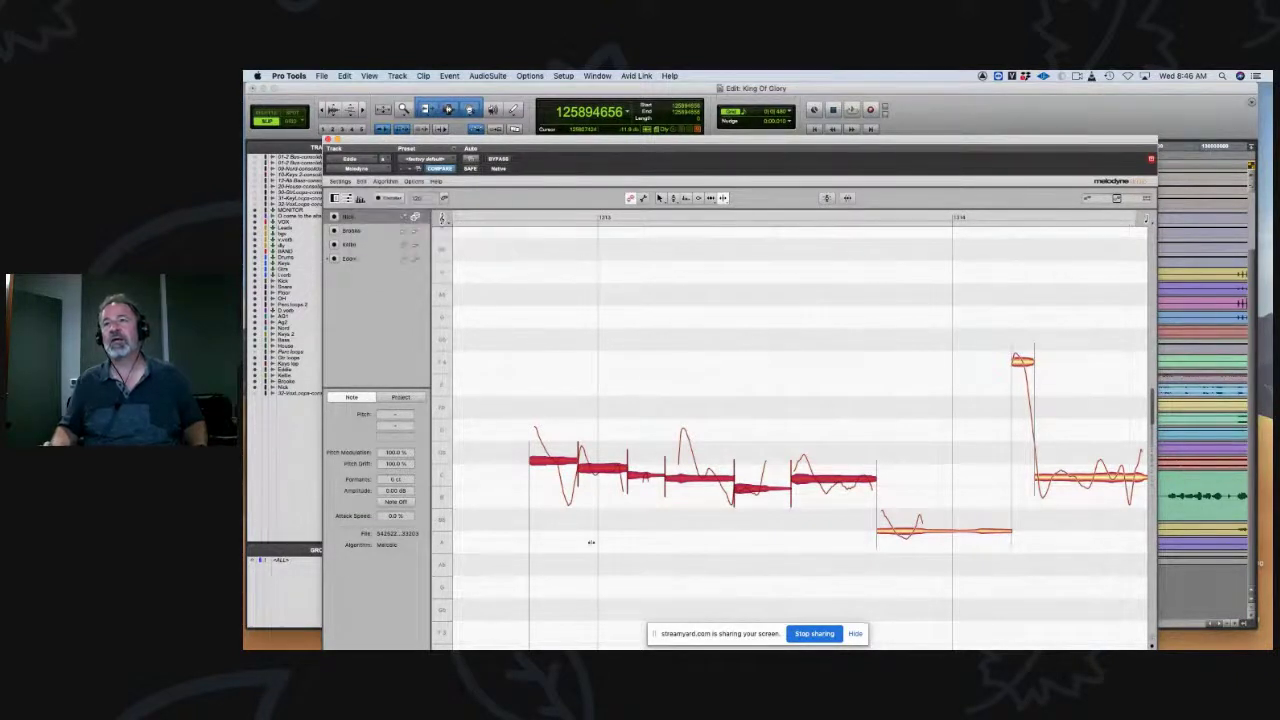
Step: Split the first note before bar 1213 into its high onset, falling glide and low end
{"action": "left_click", "coordinate": [562, 442]}
{"action": "left_click", "coordinate": [548, 457]}
{"action": "left_click", "coordinate": [556, 470]}
Step: Split the high onsets from the two C4 notes between bars 1213 and 1214, and the dip from the end of the first one
{"action": "left_click_drag", "start_coordinate": [678, 478], "coordinate": [678, 437]}
{"action": "left_click", "coordinate": [692, 481], "text": "shift"}
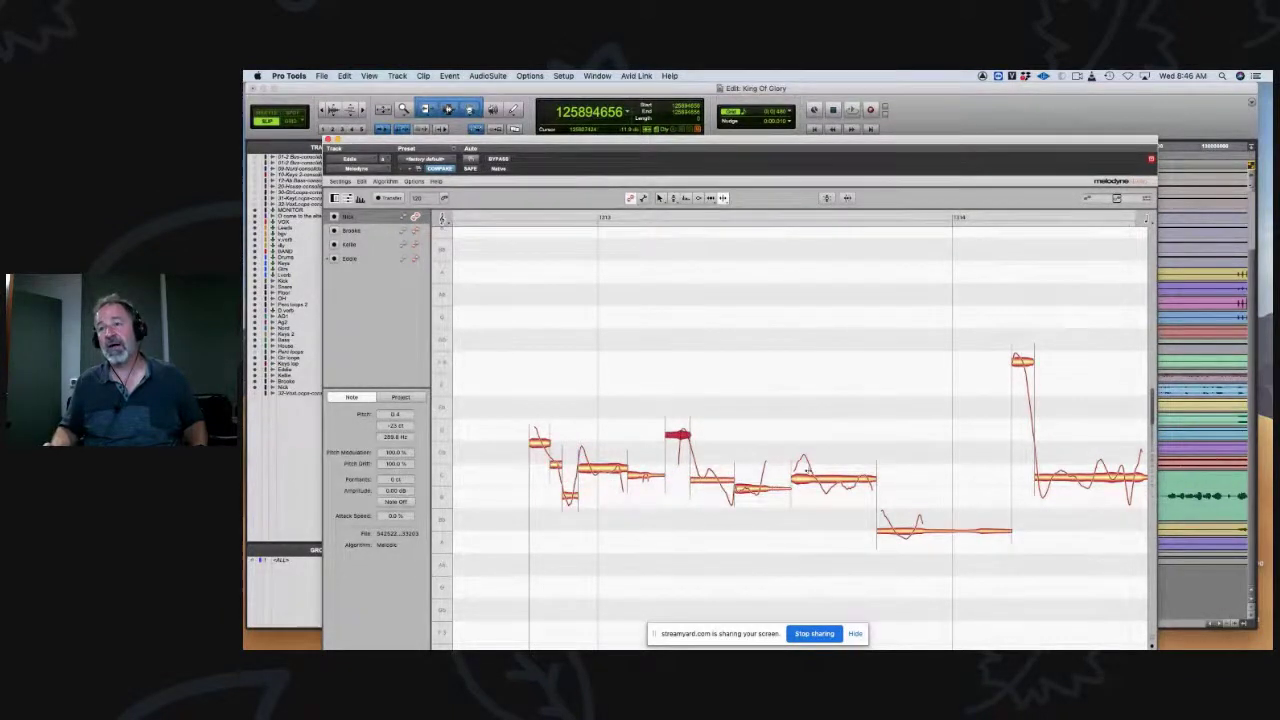
{"action": "double_click", "coordinate": [811, 479]}
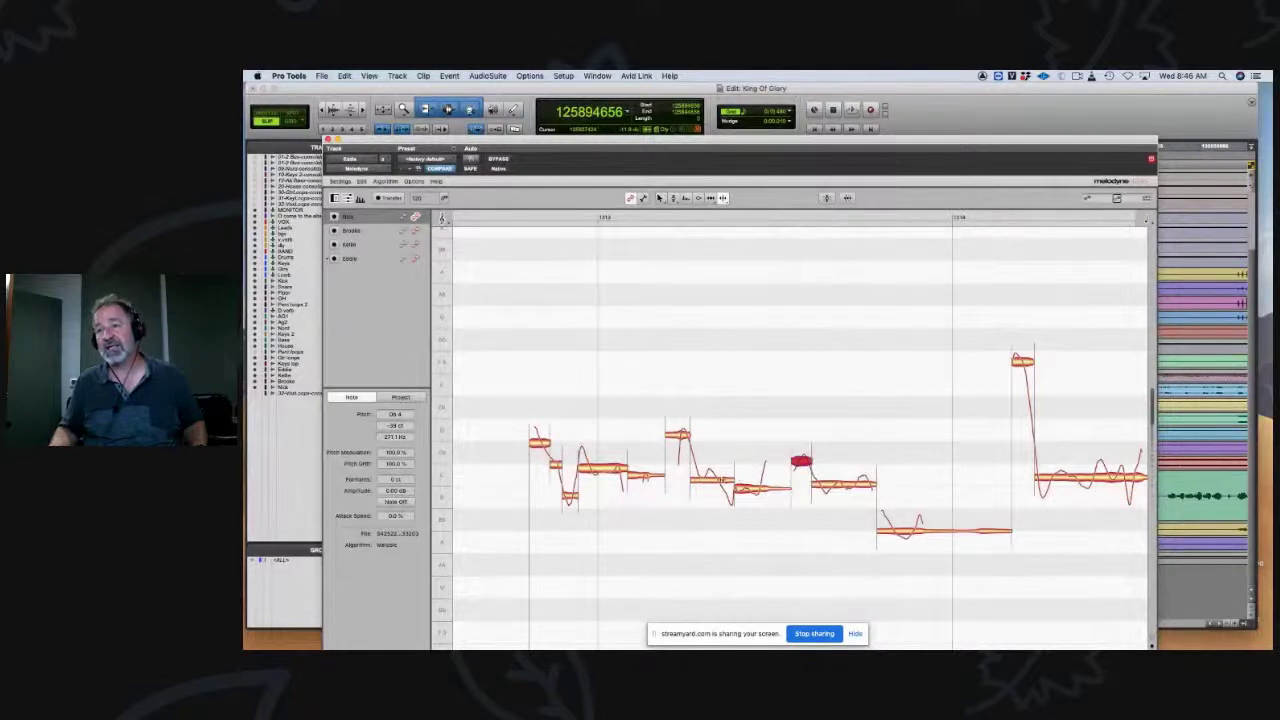
{"action": "double_click", "coordinate": [717, 480]}
Step: Divide the falling low note before bar 1215 into separate pitch segments, and split the scooped start from the long D4 note at bar 1215
{"action": "scroll", "coordinate": [833, 441], "scroll_direction": "right", "scroll_amount": 5}
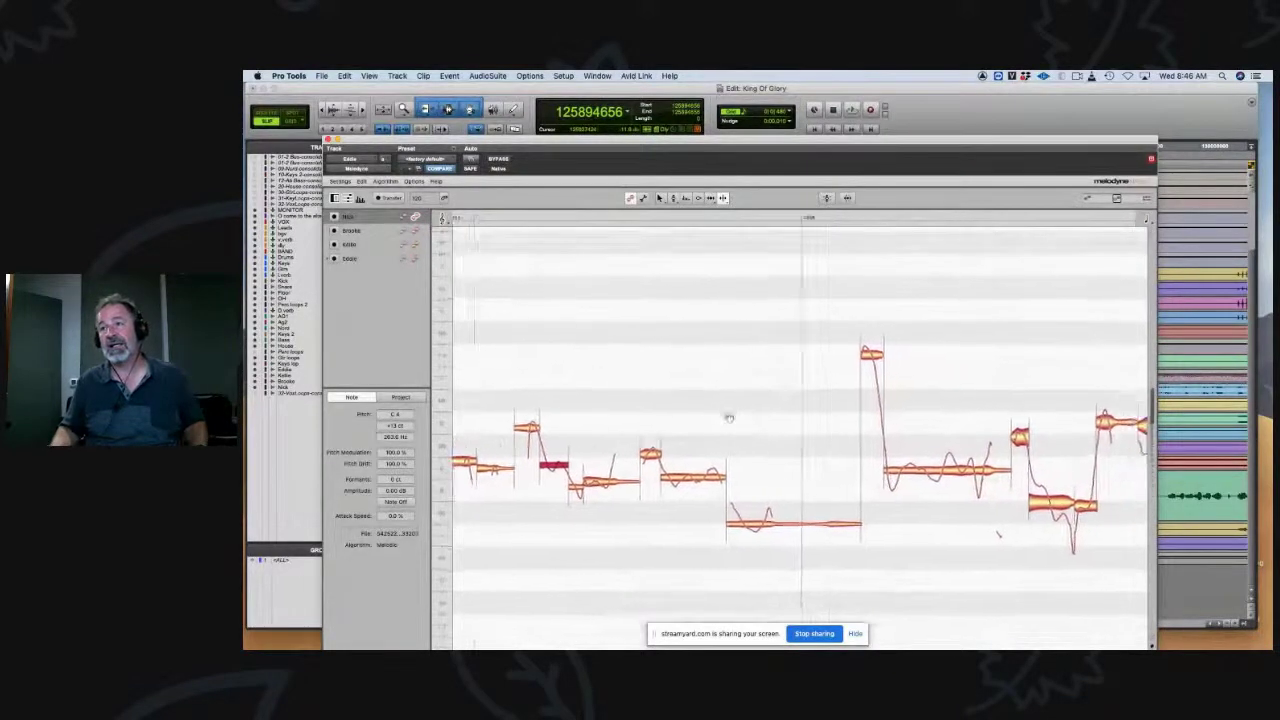
{"action": "left_click_drag", "start_coordinate": [882, 440], "coordinate": [835, 428]}
{"action": "double_click", "coordinate": [943, 509]}
{"action": "scroll", "coordinate": [947, 378], "scroll_direction": "right", "scroll_amount": 4}
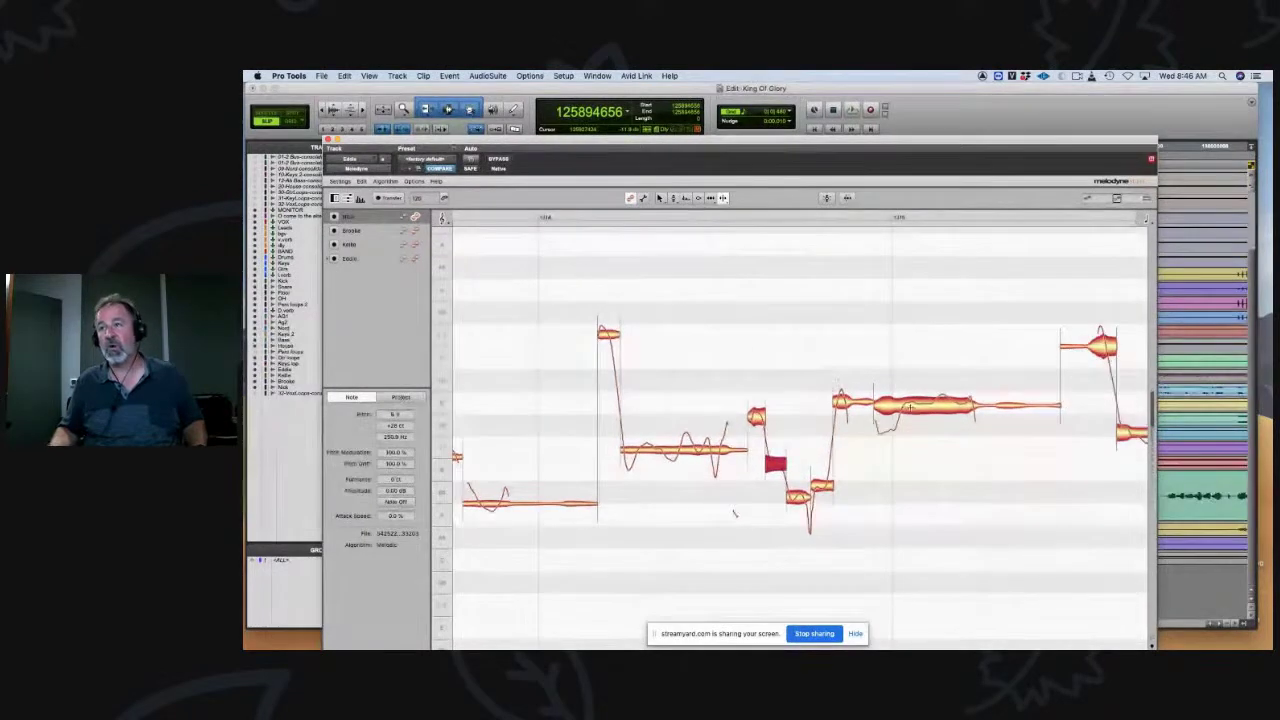
{"action": "left_click_drag", "start_coordinate": [734, 513], "coordinate": [561, 526]}
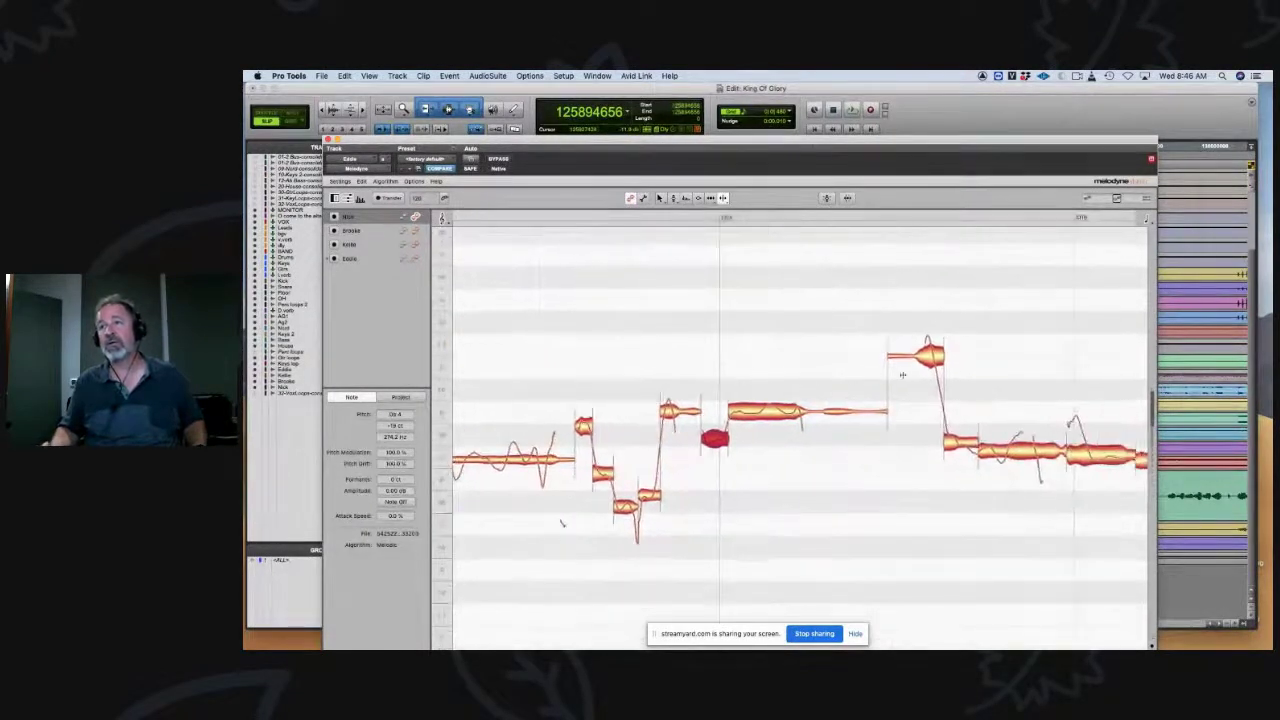
Step: Split the falling tail from the F4 note between bars 1215 and 1216, and the high onset from the note at bar 1216
{"action": "left_click", "coordinate": [932, 355]}
{"action": "scroll", "coordinate": [877, 343], "scroll_direction": "right", "scroll_amount": 5}
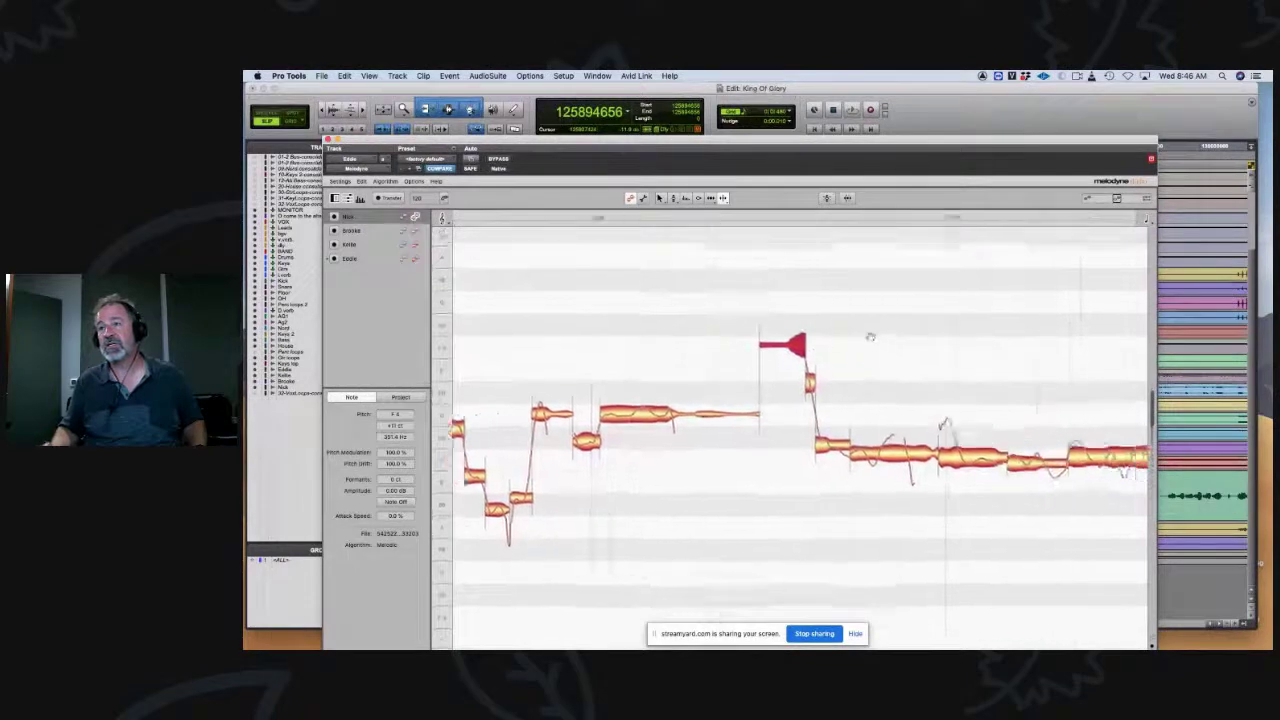
{"action": "scroll", "coordinate": [856, 385], "scroll_direction": "down", "scroll_amount": 1}
{"action": "left_click_drag", "start_coordinate": [884, 421], "coordinate": [884, 395]}
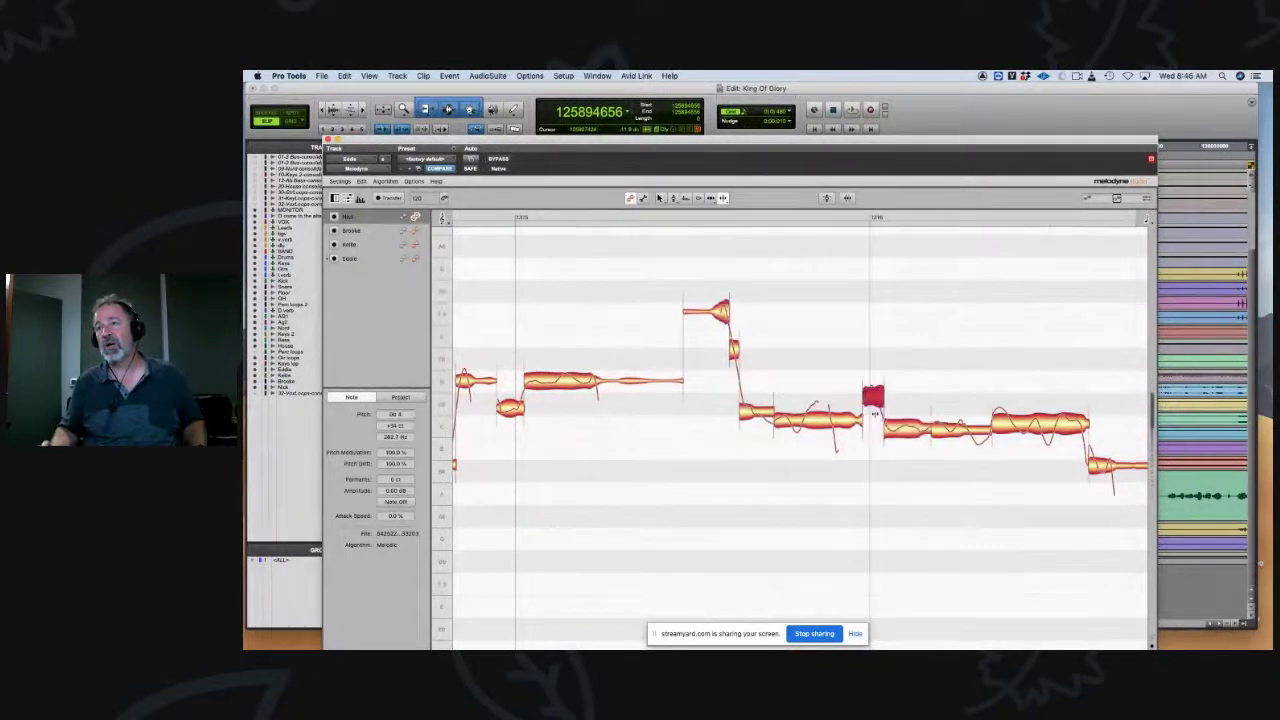
Step: Split the low start from the note just before bar 1216, and the dip from the end of the C4 note after it
{"action": "double_click", "coordinate": [808, 414]}
{"action": "left_click_drag", "start_coordinate": [855, 323], "coordinate": [585, 298]}
{"action": "double_click", "coordinate": [689, 401]}
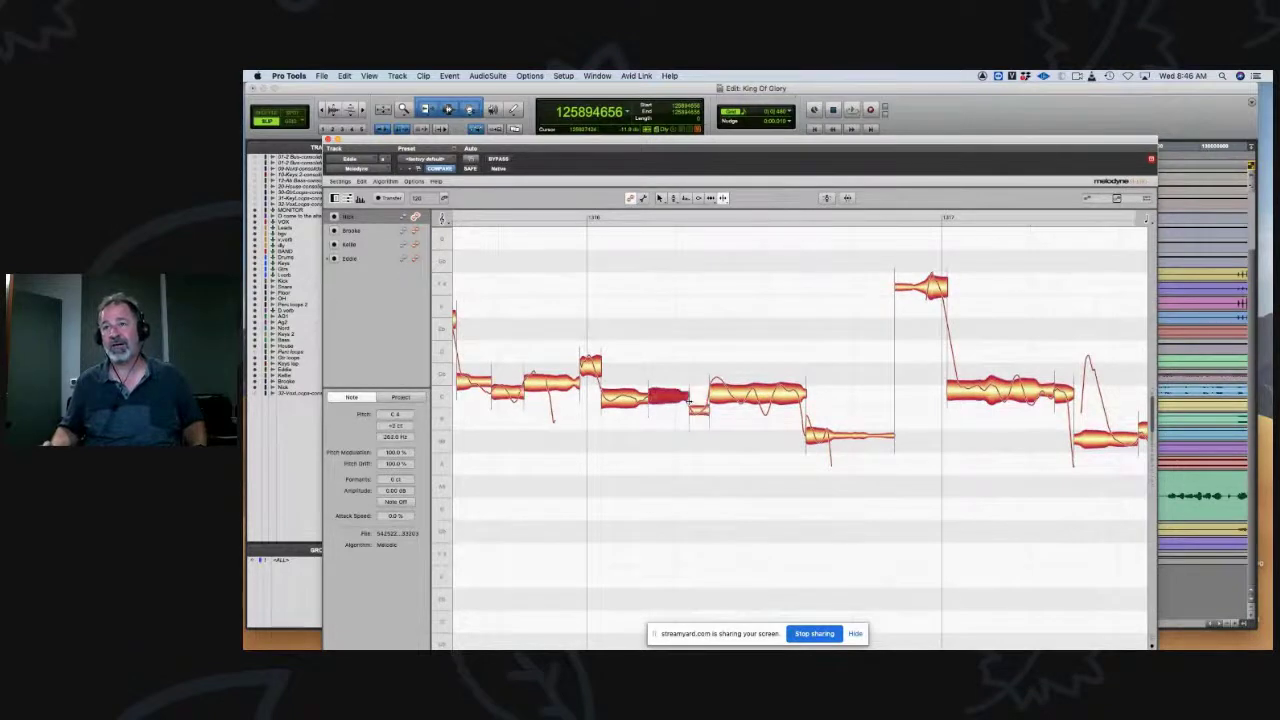
Step: Split the high onset and falling glide from the low note after bar 1217, and the low Bb3 start from the note following it
{"action": "left_click_drag", "start_coordinate": [788, 329], "coordinate": [528, 328]}
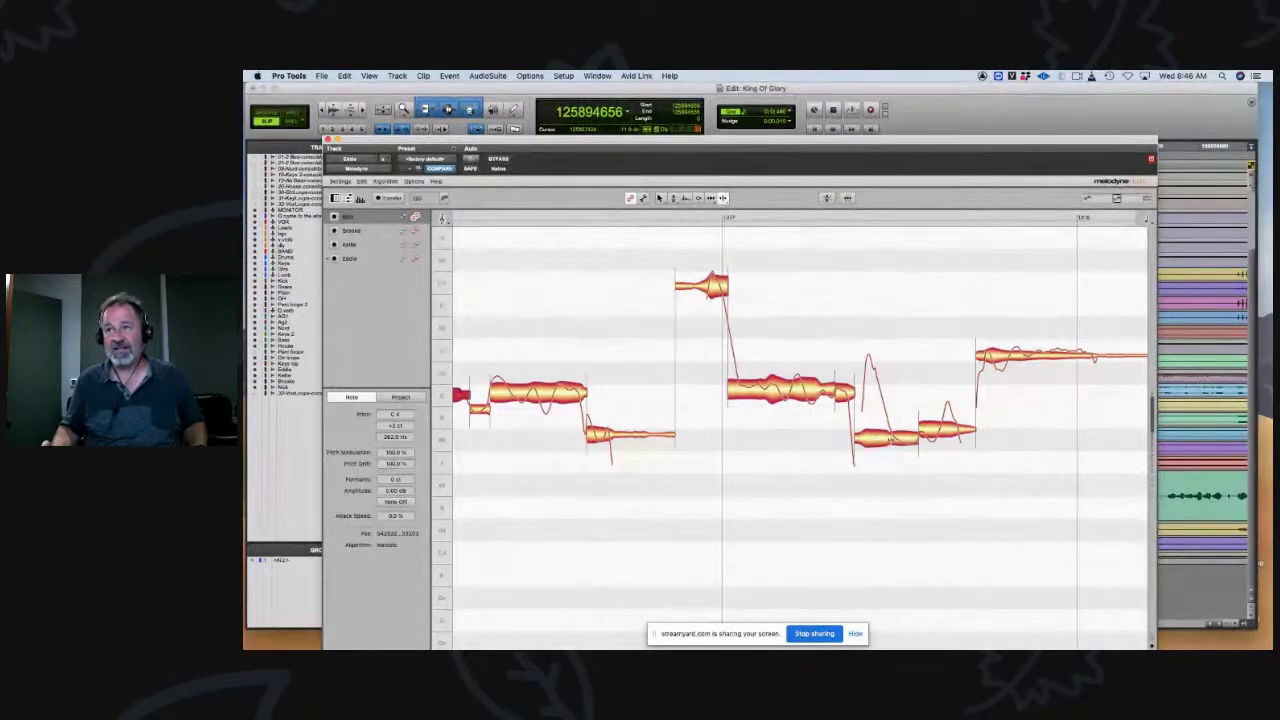
{"action": "left_click", "coordinate": [886, 438]}
{"action": "key", "text": "Up"}
{"action": "key", "text": "Up"}
{"action": "key", "text": "Up"}
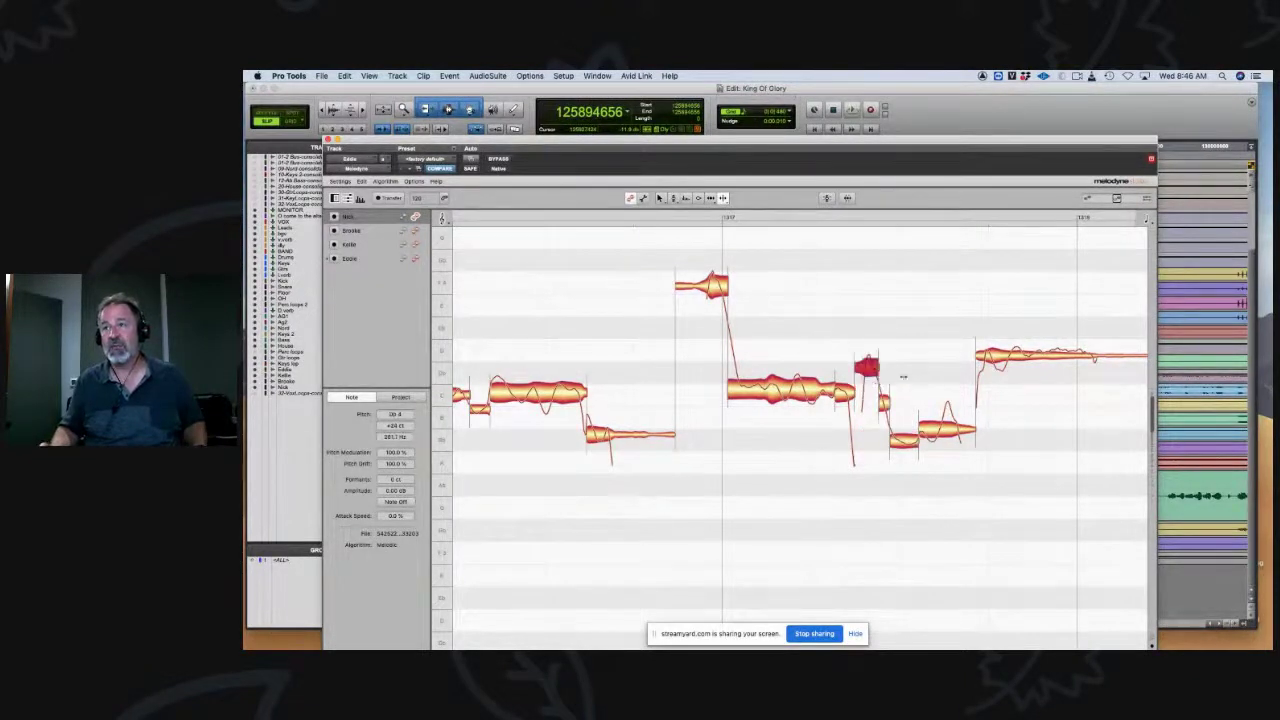
{"action": "scroll", "coordinate": [878, 384], "scroll_direction": "right", "scroll_amount": 5}
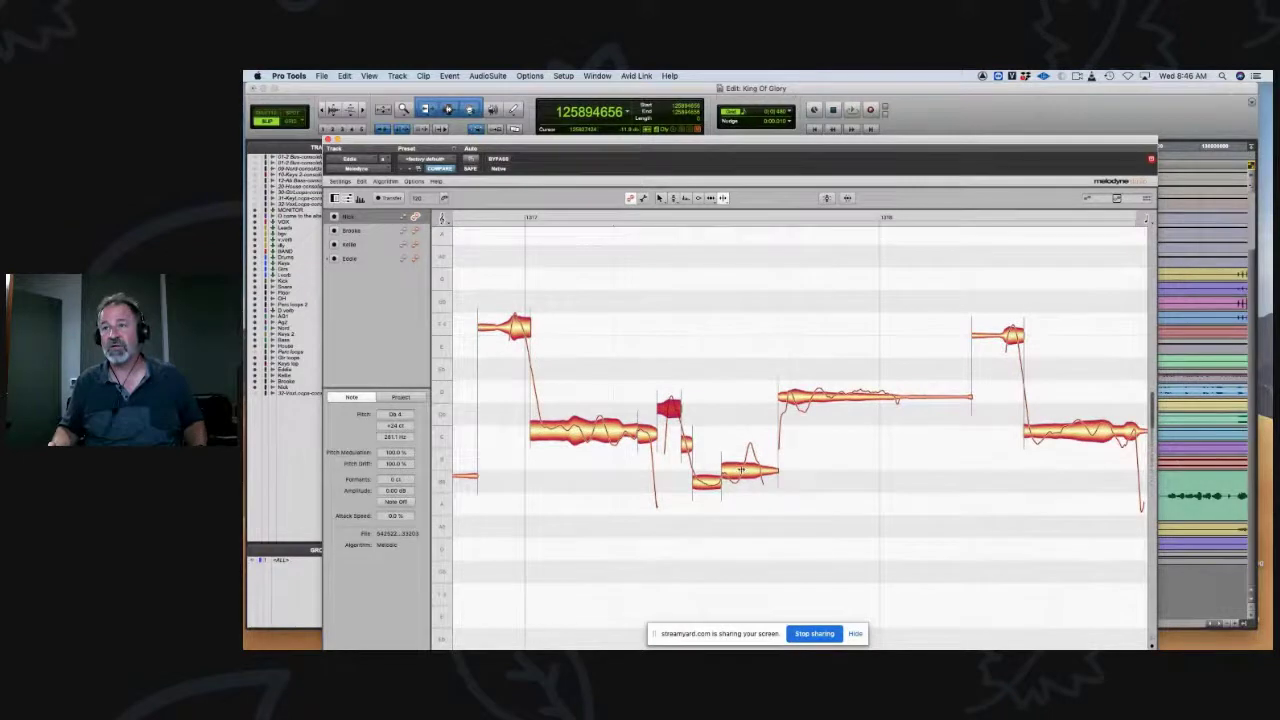
{"action": "left_click", "coordinate": [740, 469]}
{"action": "left_click_drag", "start_coordinate": [805, 316], "coordinate": [669, 346]}
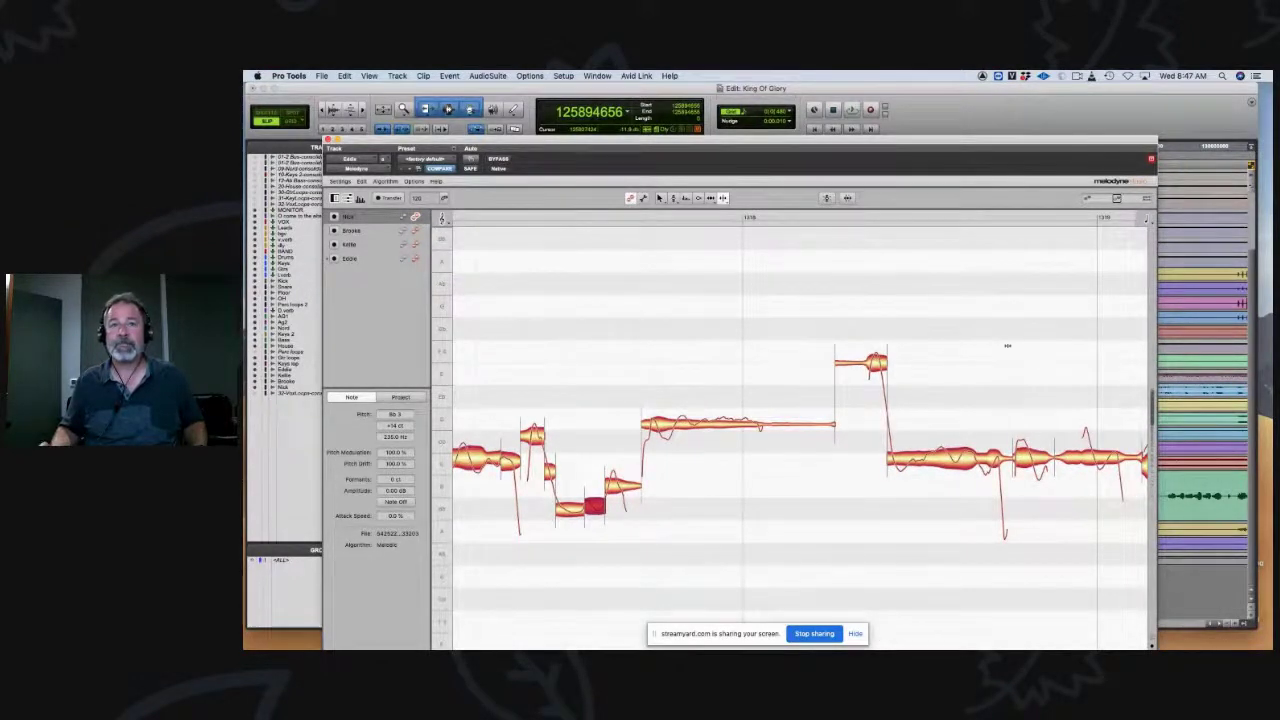
Step: Split the high Db4 onset from the short note just before bar 1219
{"action": "scroll", "coordinate": [1032, 387], "scroll_direction": "right", "scroll_amount": 5}
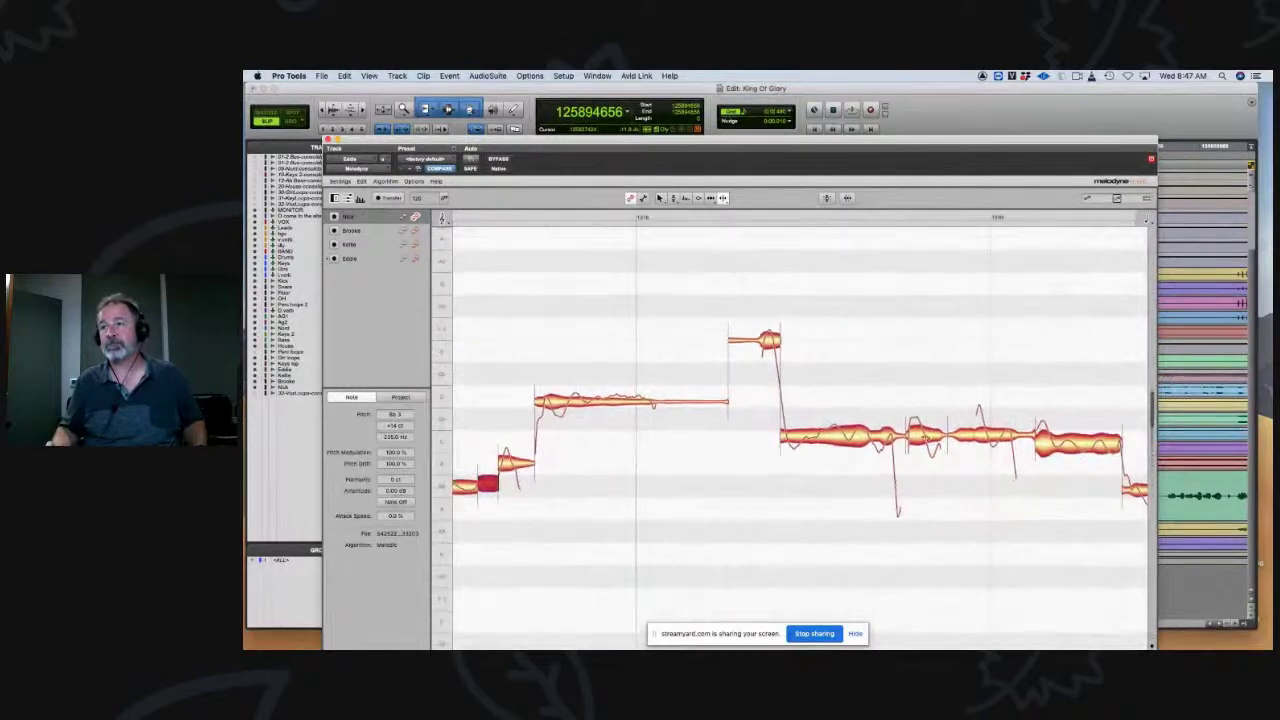
{"action": "left_click", "coordinate": [920, 432]}
{"action": "scroll", "coordinate": [956, 332], "scroll_direction": "up", "scroll_amount": 1}
{"action": "scroll", "coordinate": [956, 332], "scroll_direction": "right", "scroll_amount": 8}
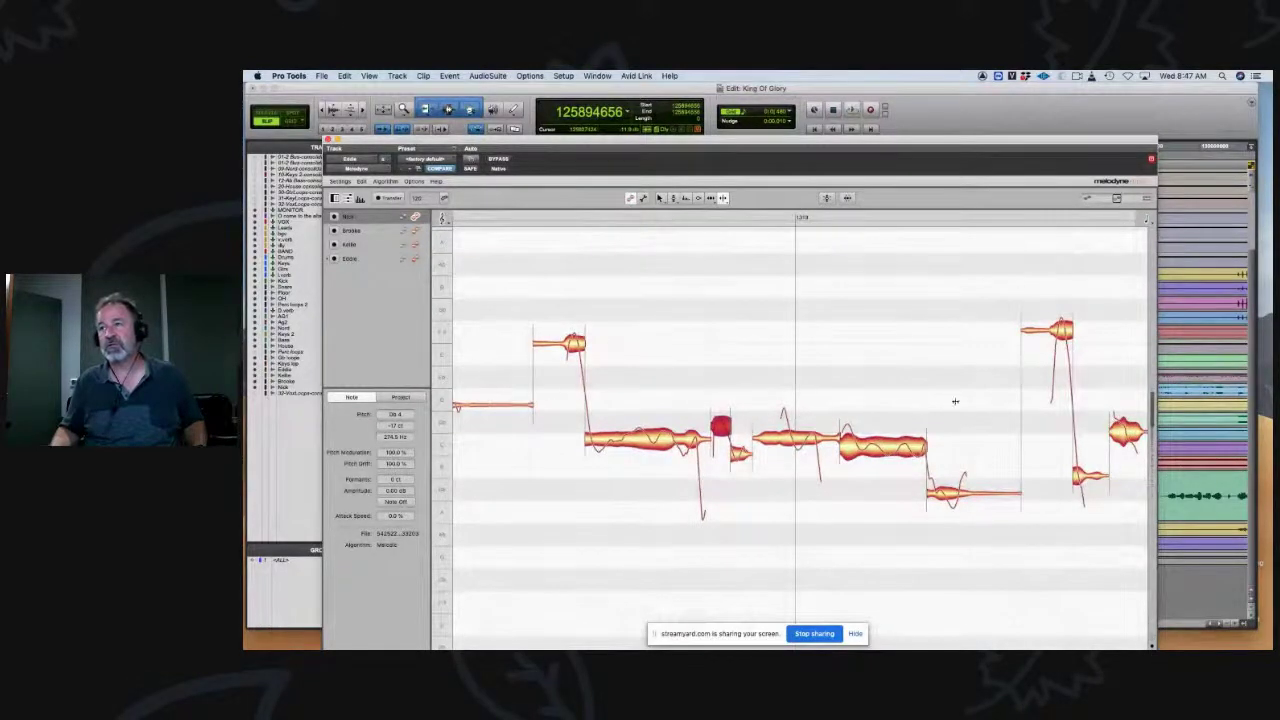
Step: Split the low scoops from the starts of the two rising notes between bars 1220 and 1221
{"action": "scroll", "coordinate": [935, 411], "scroll_direction": "right", "scroll_amount": 3}
{"action": "left_click_drag", "start_coordinate": [914, 357], "coordinate": [800, 294]}
{"action": "left_click_drag", "start_coordinate": [1031, 269], "coordinate": [897, 300]}
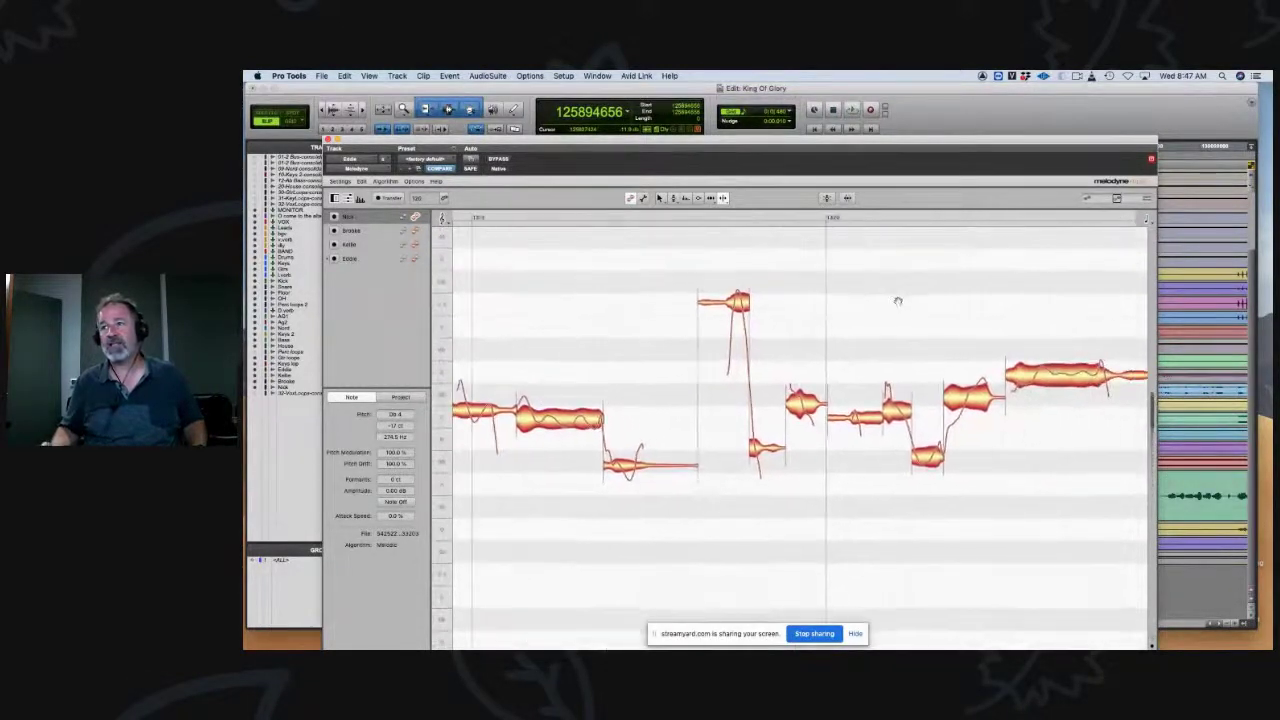
{"action": "left_click", "coordinate": [960, 398]}
{"action": "scroll", "coordinate": [952, 394], "scroll_direction": "right", "scroll_amount": 5}
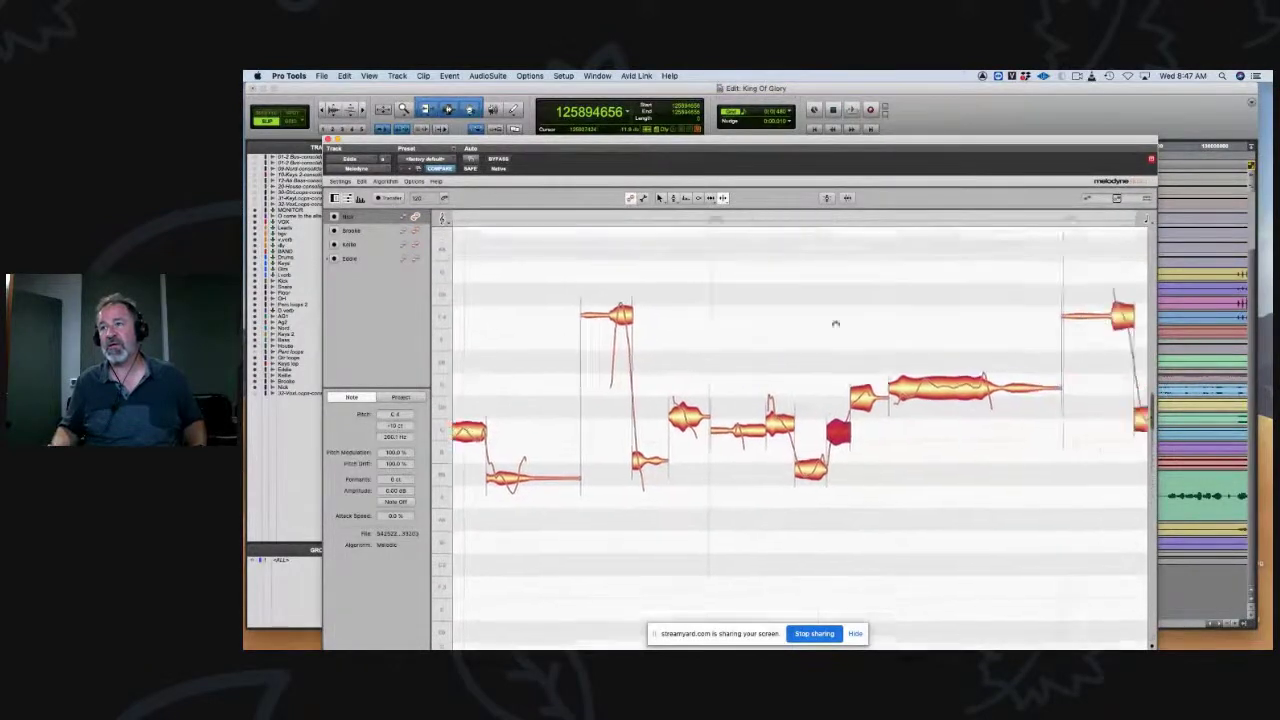
{"action": "left_click", "coordinate": [843, 362]}
{"action": "scroll", "coordinate": [791, 286], "scroll_direction": "right", "scroll_amount": 5}
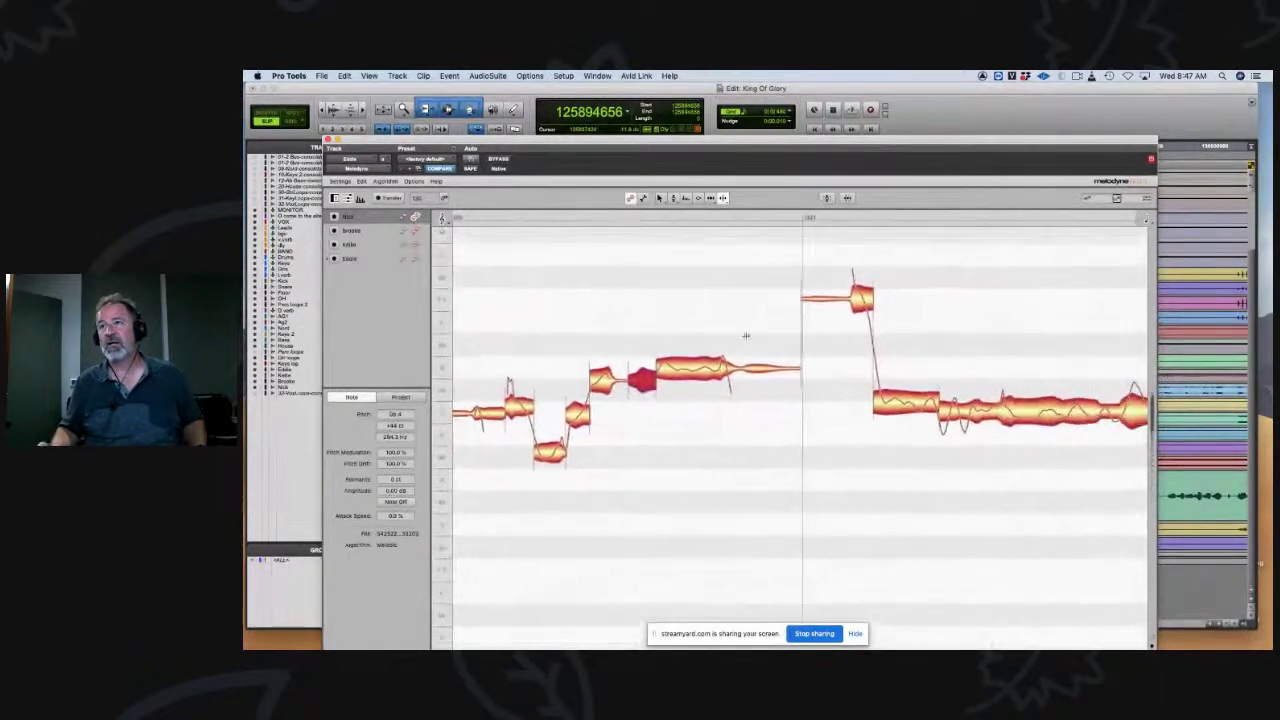
Step: Split off the raised onset just before bar 1222 and divide the long C4 note after bar 1221 into shorter notes
{"action": "scroll", "coordinate": [960, 324], "scroll_direction": "right", "scroll_amount": 5}
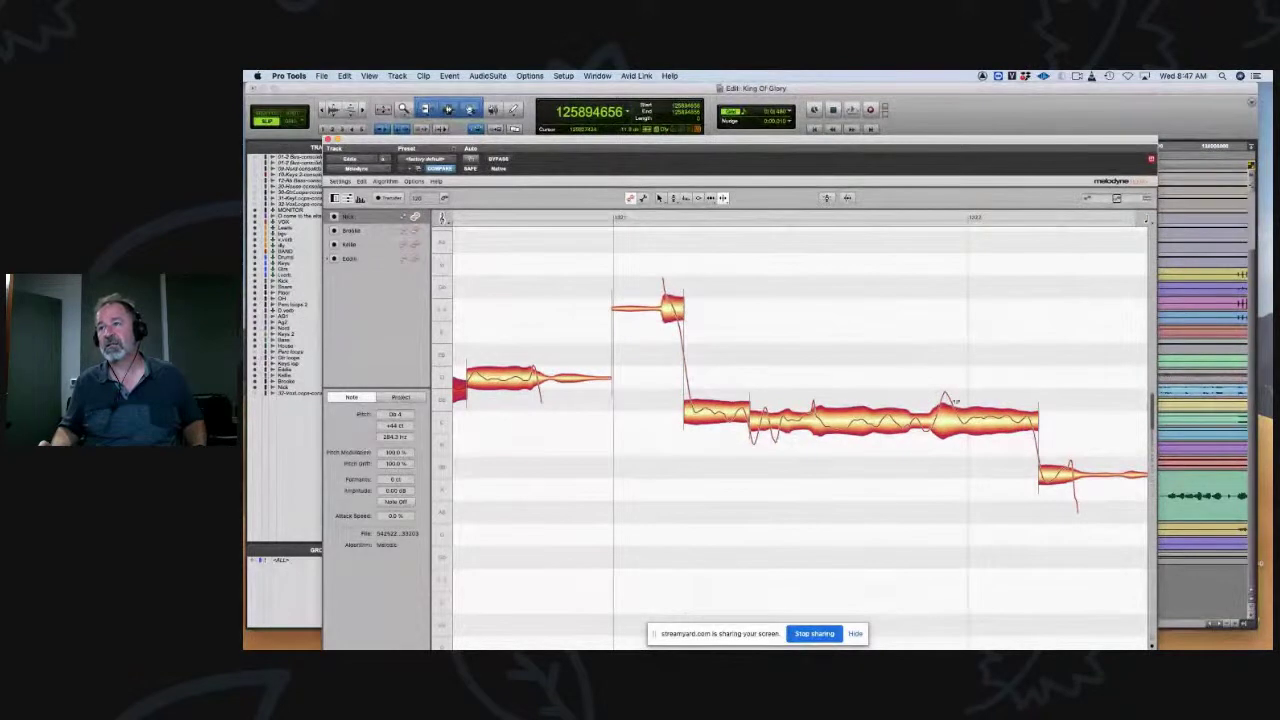
{"action": "left_click", "coordinate": [948, 412]}
{"action": "double_click", "coordinate": [928, 425]}
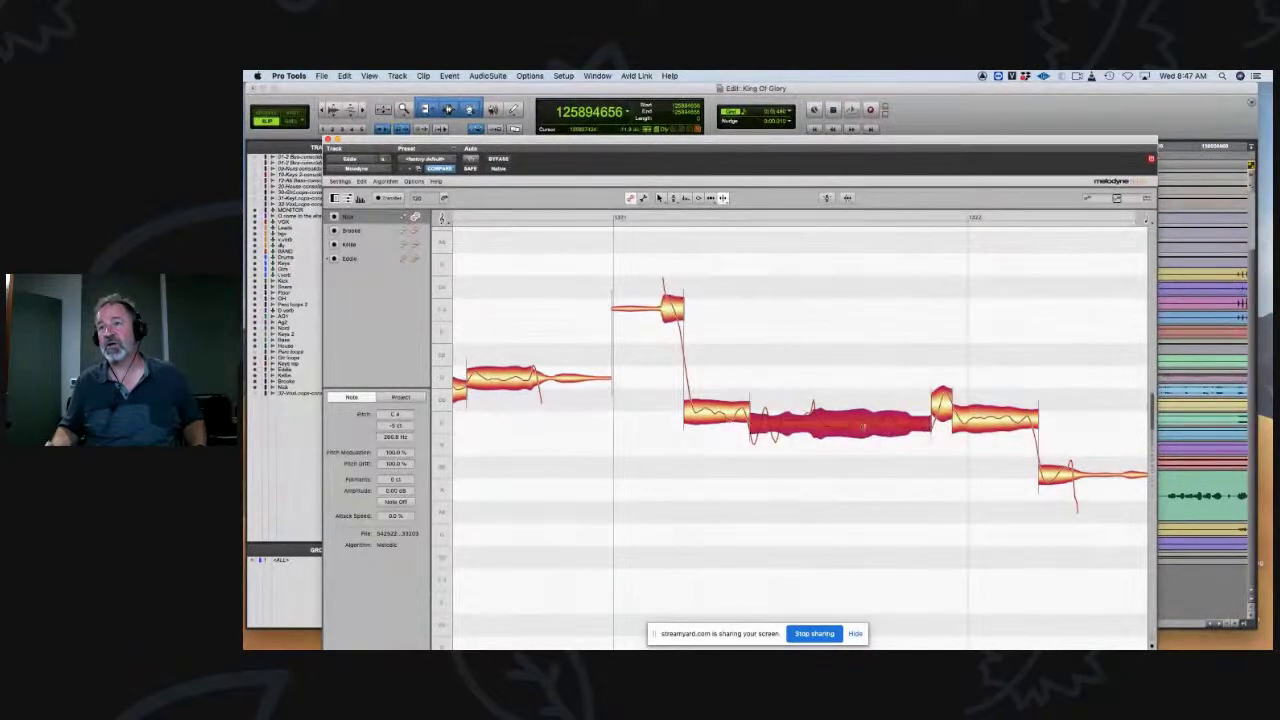
{"action": "double_click", "coordinate": [809, 427]}
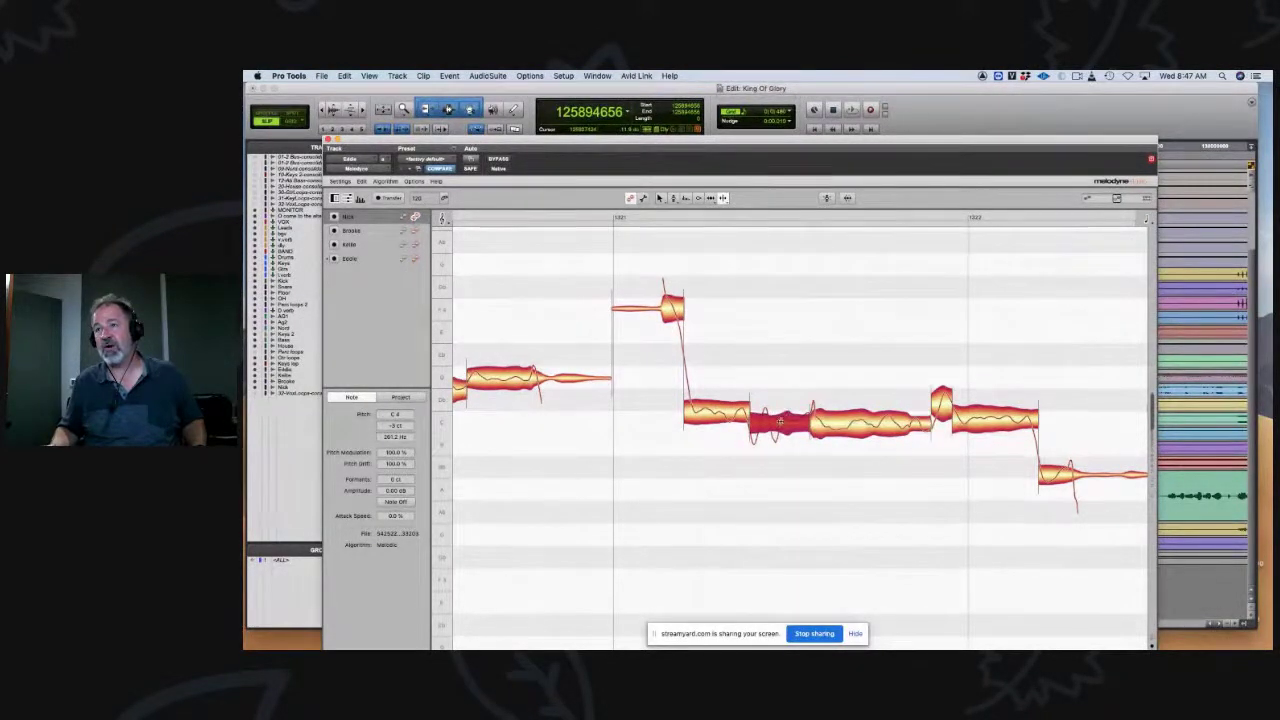
{"action": "double_click", "coordinate": [779, 421]}
{"action": "left_click_drag", "start_coordinate": [775, 424], "coordinate": [802, 444]}
Step: Split the rising pitch segments leading up to bar 1223 into separate notes
{"action": "left_click_drag", "start_coordinate": [874, 362], "coordinate": [734, 339]}
{"action": "left_click_drag", "start_coordinate": [903, 340], "coordinate": [741, 339]}
{"action": "left_click", "coordinate": [868, 383]}
{"action": "left_click_drag", "start_coordinate": [868, 383], "coordinate": [720, 312]}
{"action": "left_click", "coordinate": [832, 399]}
{"action": "left_click_drag", "start_coordinate": [832, 399], "coordinate": [843, 346]}
{"action": "left_click_drag", "start_coordinate": [943, 313], "coordinate": [673, 336]}
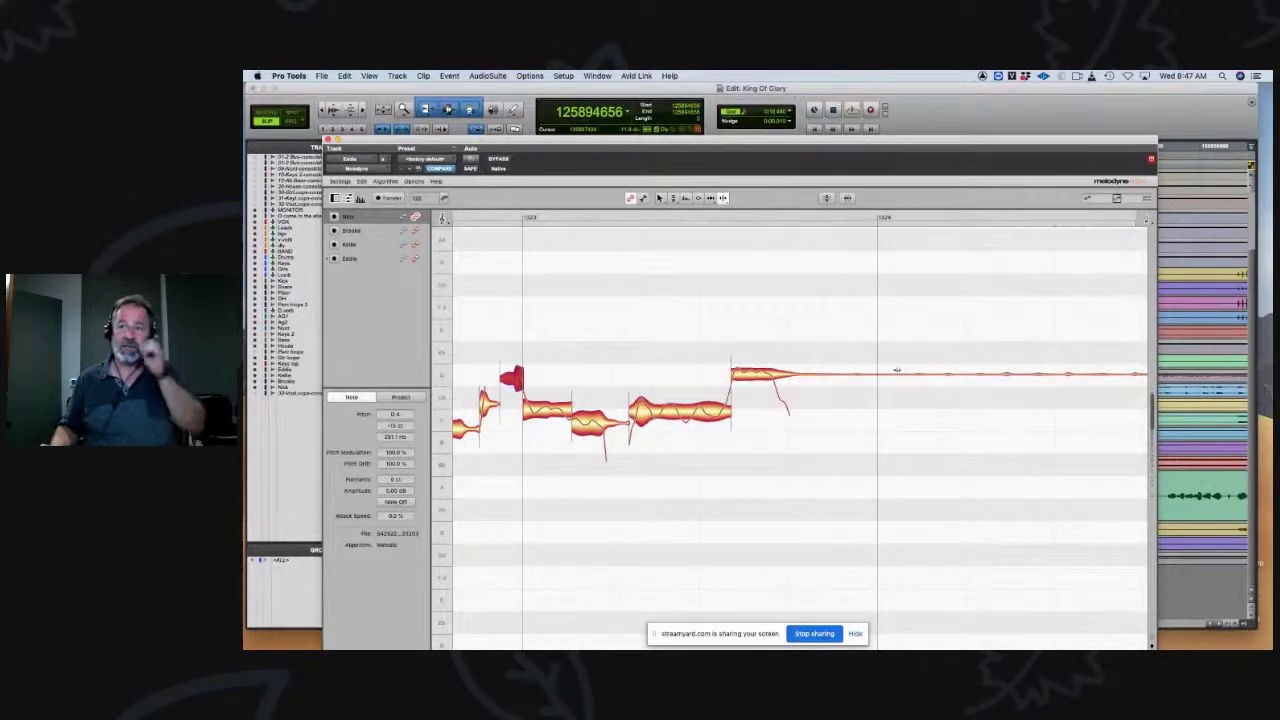
Step: Select all the split notes and snap their pitch centres to the nearest semitones with the Pitch tool
{"action": "left_click_drag", "start_coordinate": [790, 297], "coordinate": [405, 580]}
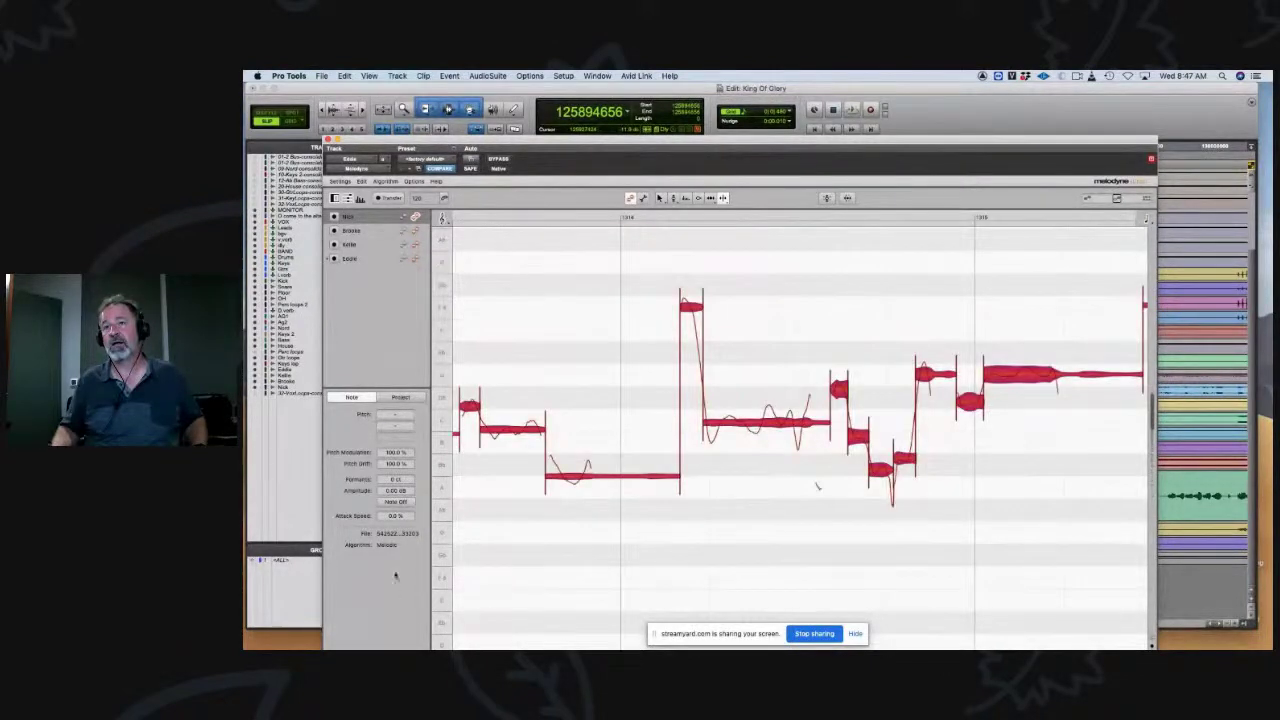
{"action": "right_click", "coordinate": [598, 199]}
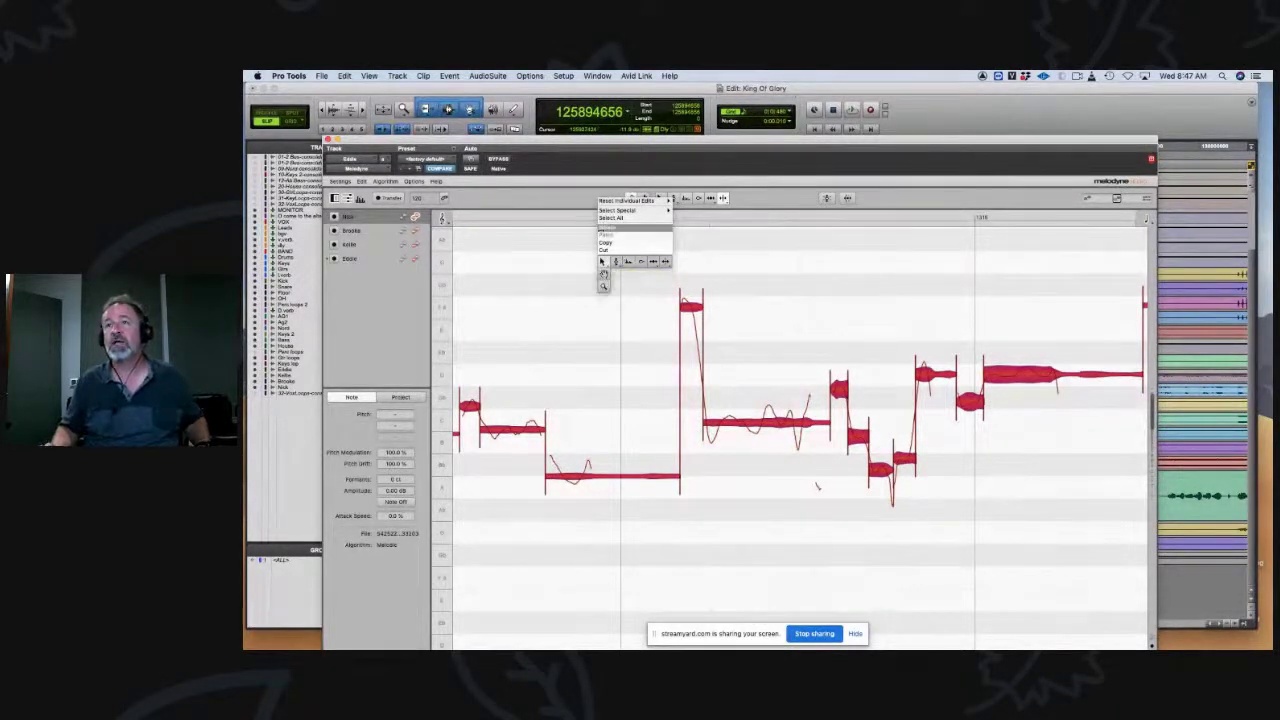
{"action": "left_click", "coordinate": [616, 262]}
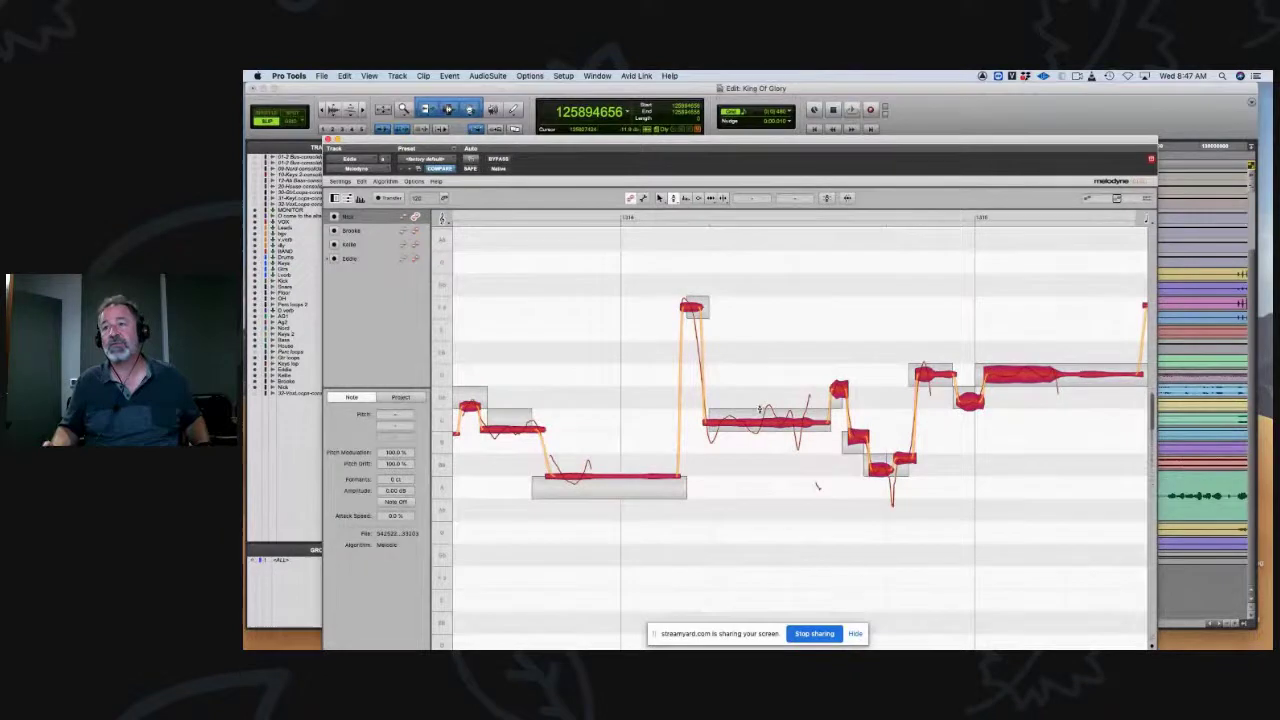
{"action": "double_click", "coordinate": [817, 487]}
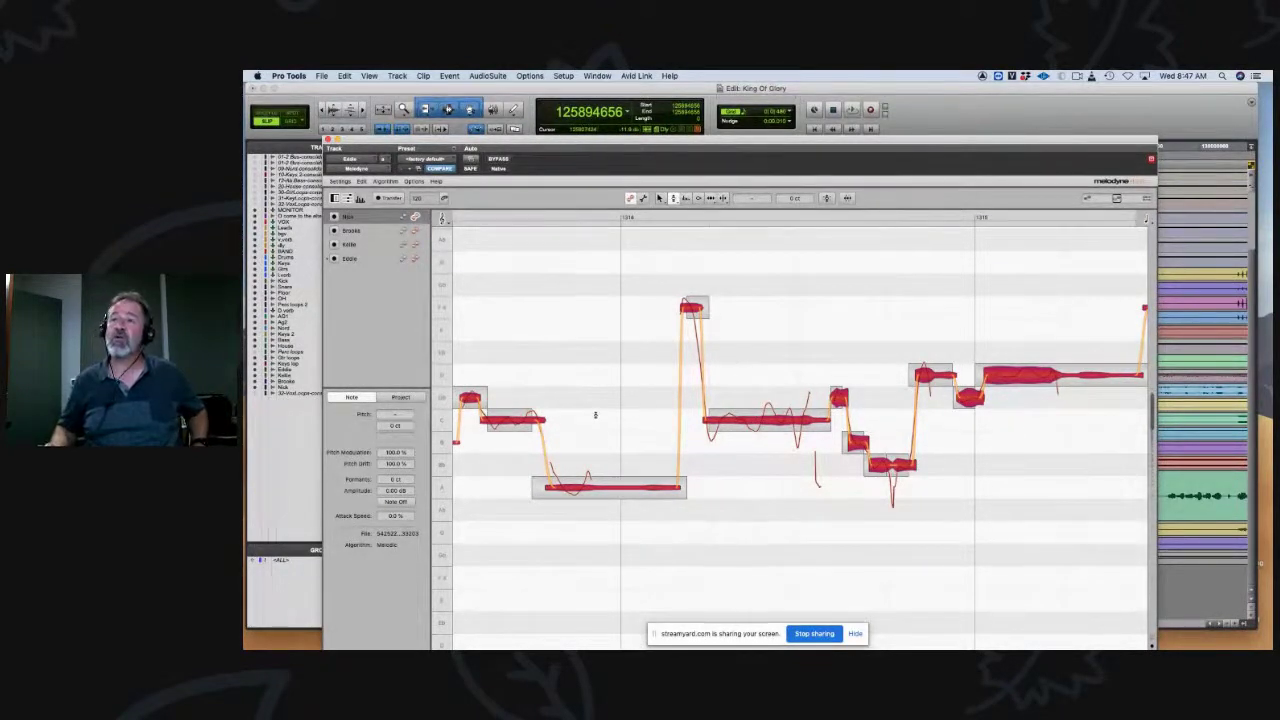
Step: Try moving the short onset note before bar 1214 down to C4
{"action": "left_click", "coordinate": [583, 379]}
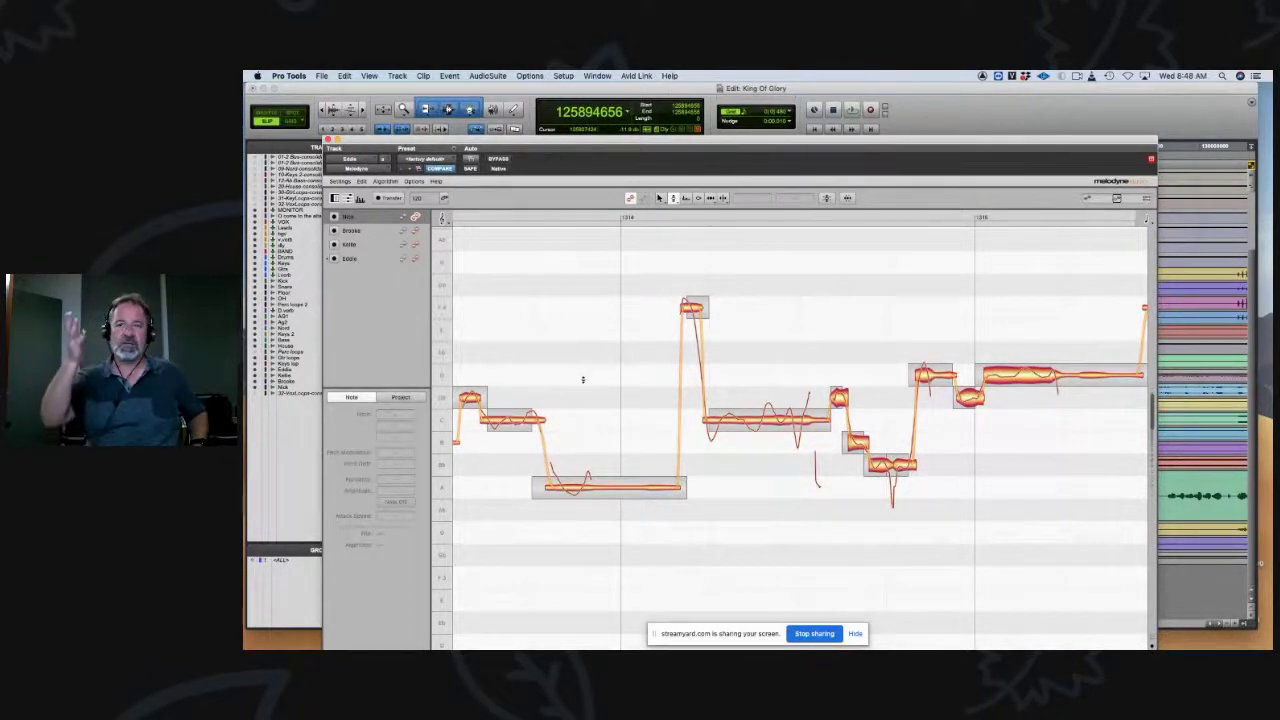
{"action": "left_click", "coordinate": [470, 397]}
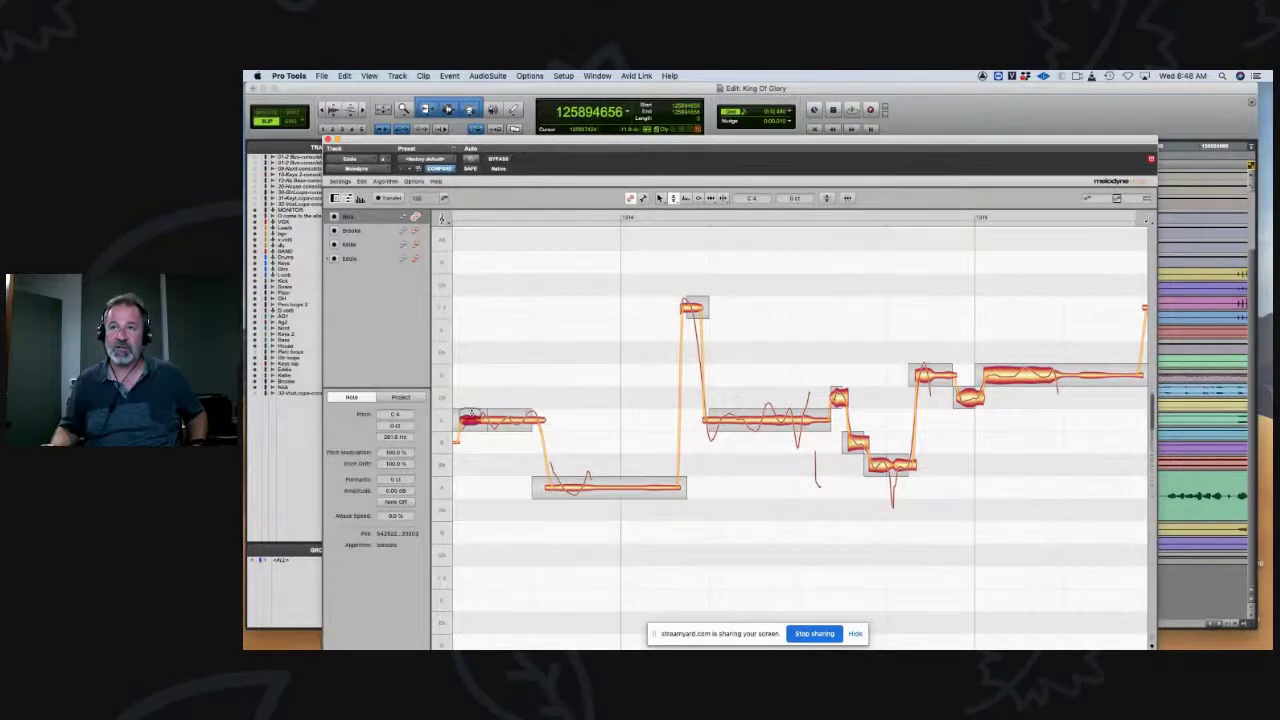
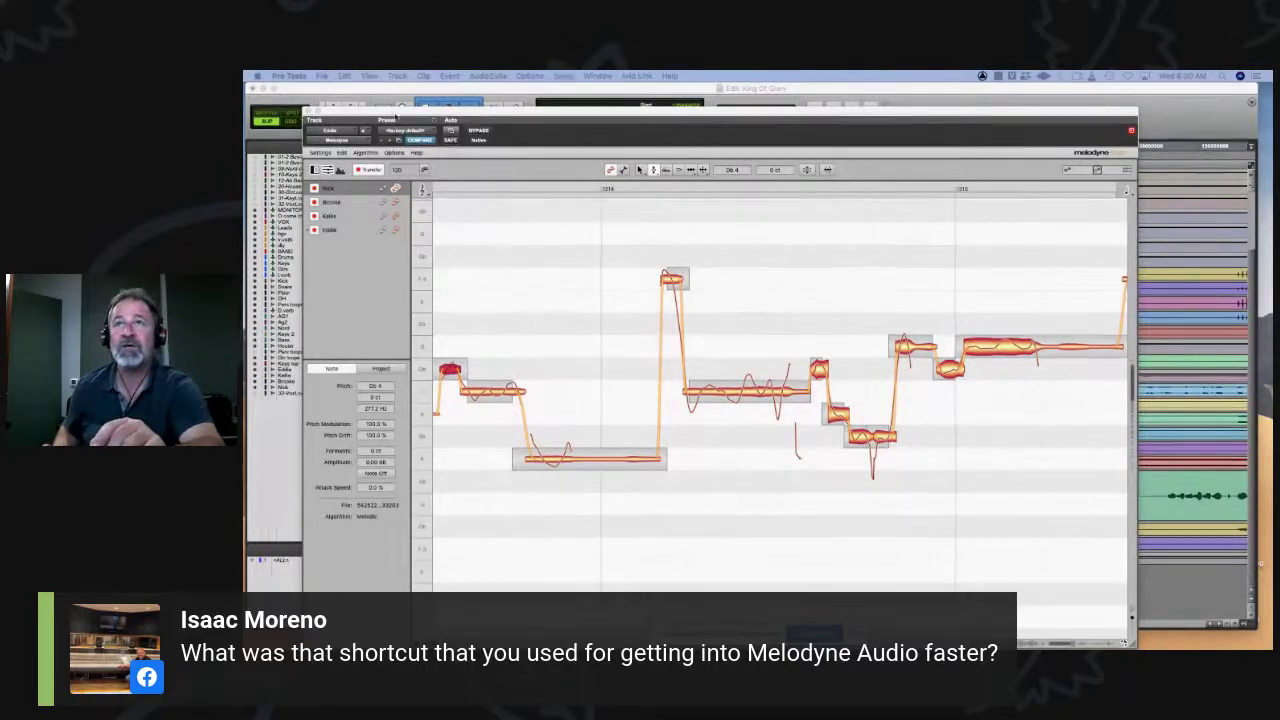
Step: Open the Melodyne preferences to examine the miscellaneous options, including detecting audio after transfer, and close them
{"action": "left_click", "coordinate": [320, 152]}
{"action": "left_click", "coordinate": [327, 160]}
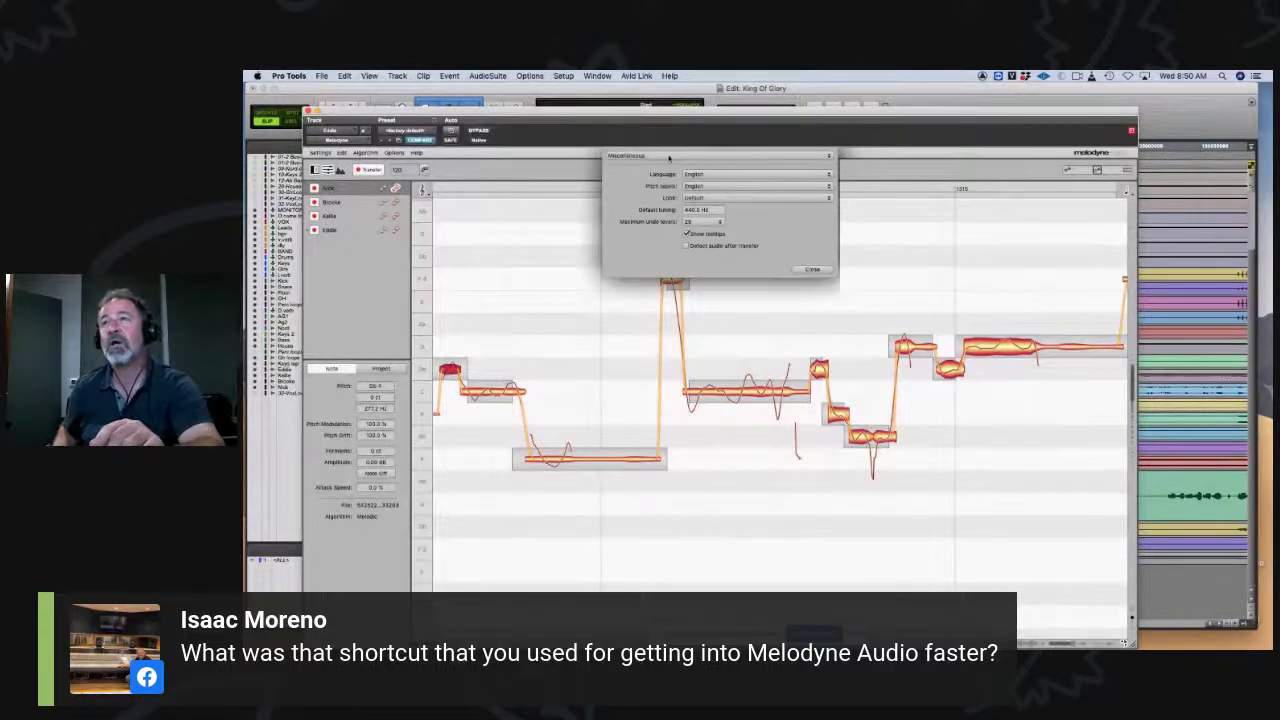
{"action": "left_click", "coordinate": [812, 270]}
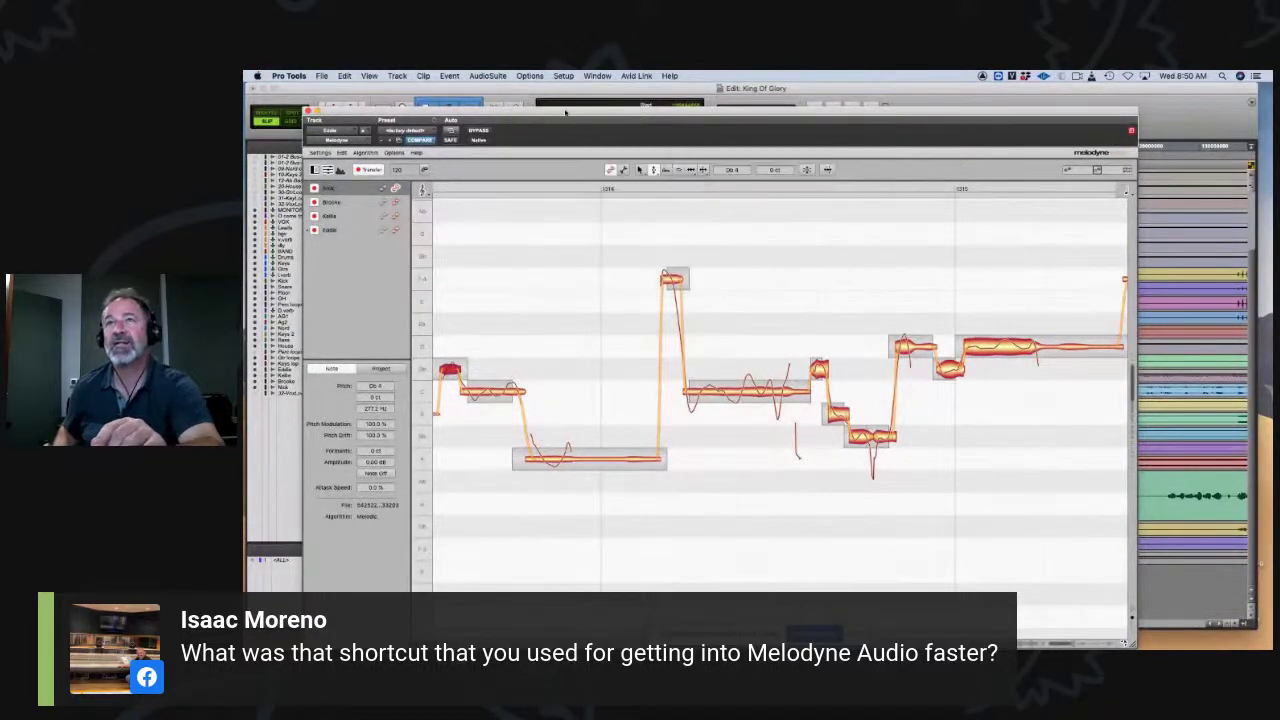
Step: Move the Melodyne window aside to uncover the session's track list and close it
{"action": "left_click_drag", "start_coordinate": [565, 112], "coordinate": [567, 98]}
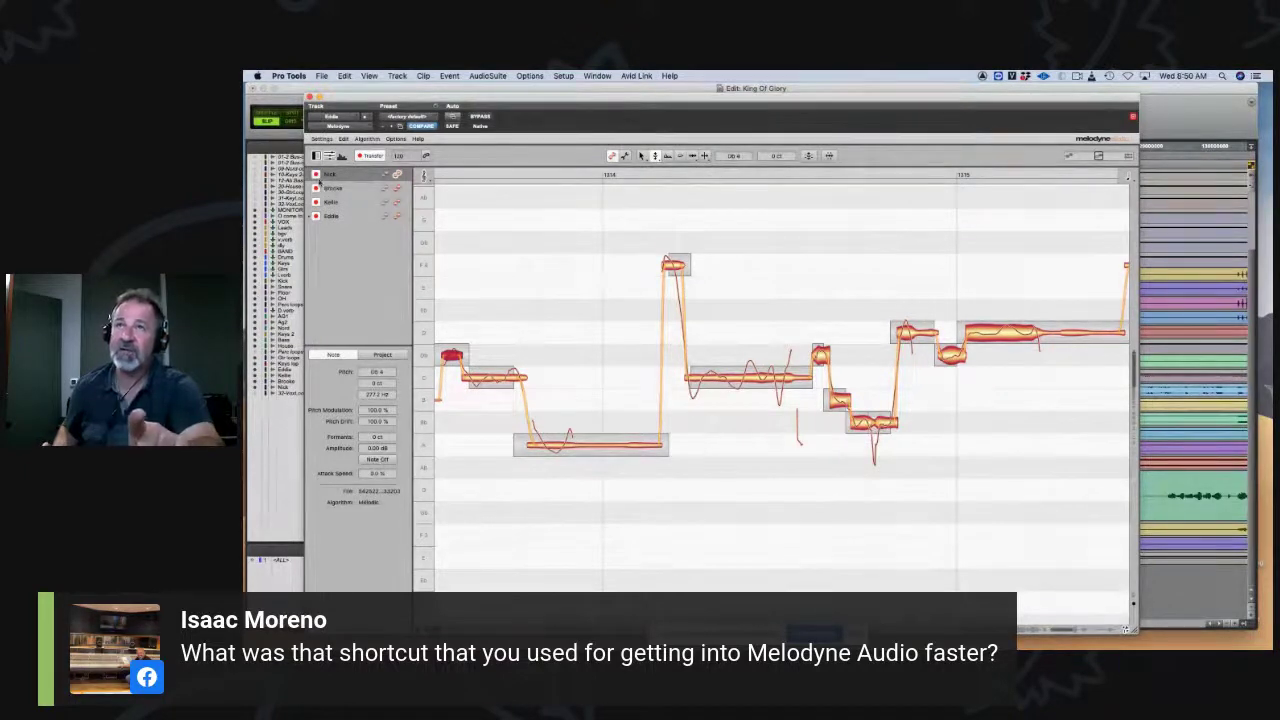
{"action": "left_click", "coordinate": [322, 75]}
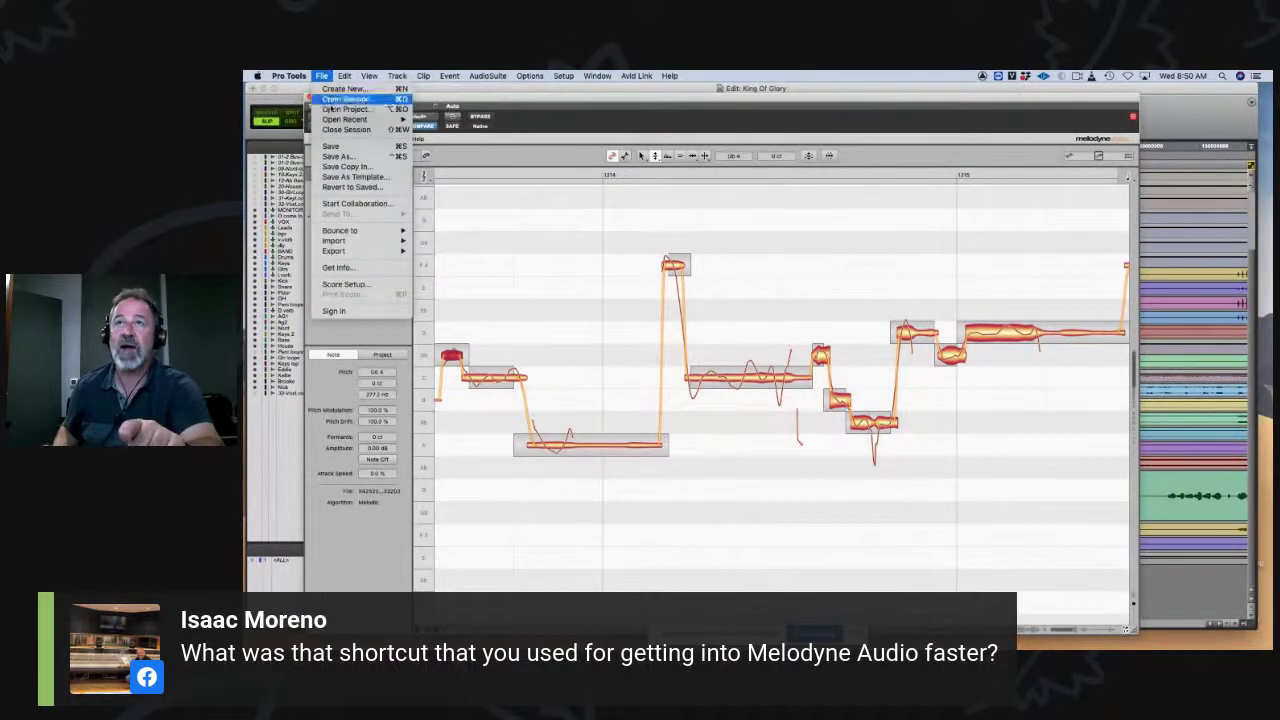
{"action": "mouse_move", "coordinate": [397, 76]}
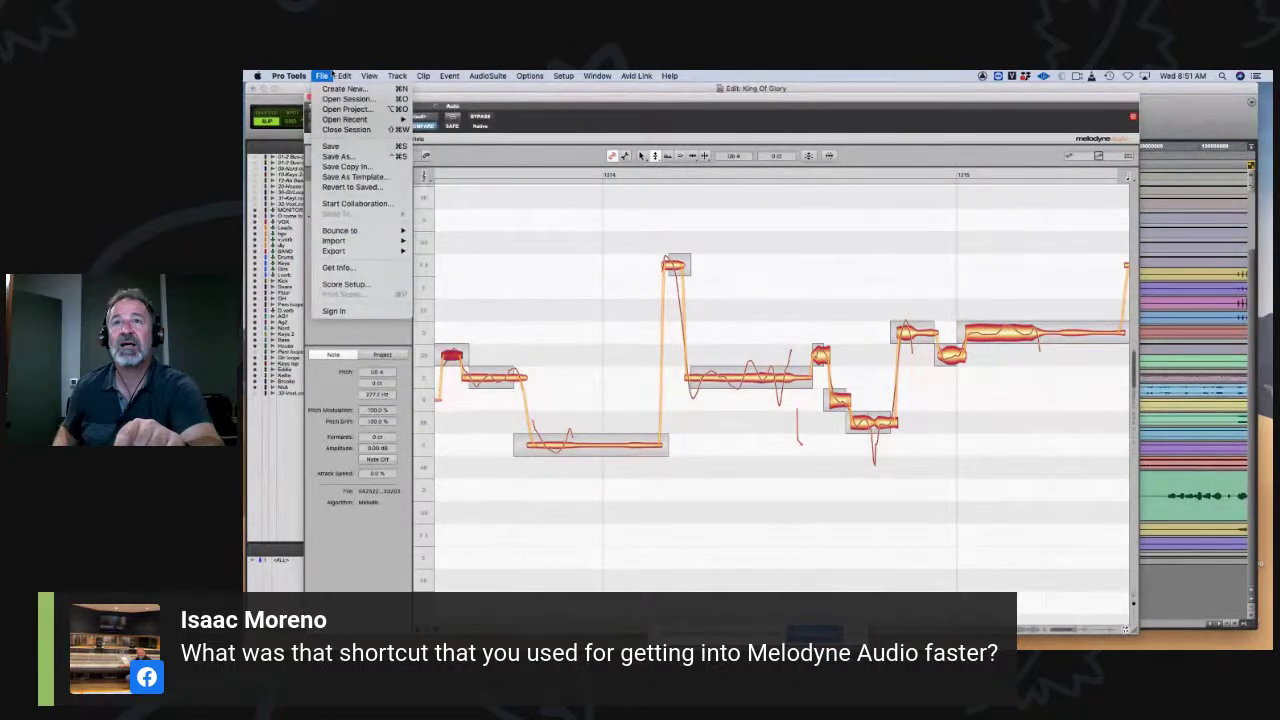
{"action": "left_click", "coordinate": [474, 98]}
{"action": "left_click_drag", "start_coordinate": [383, 100], "coordinate": [826, 136]}
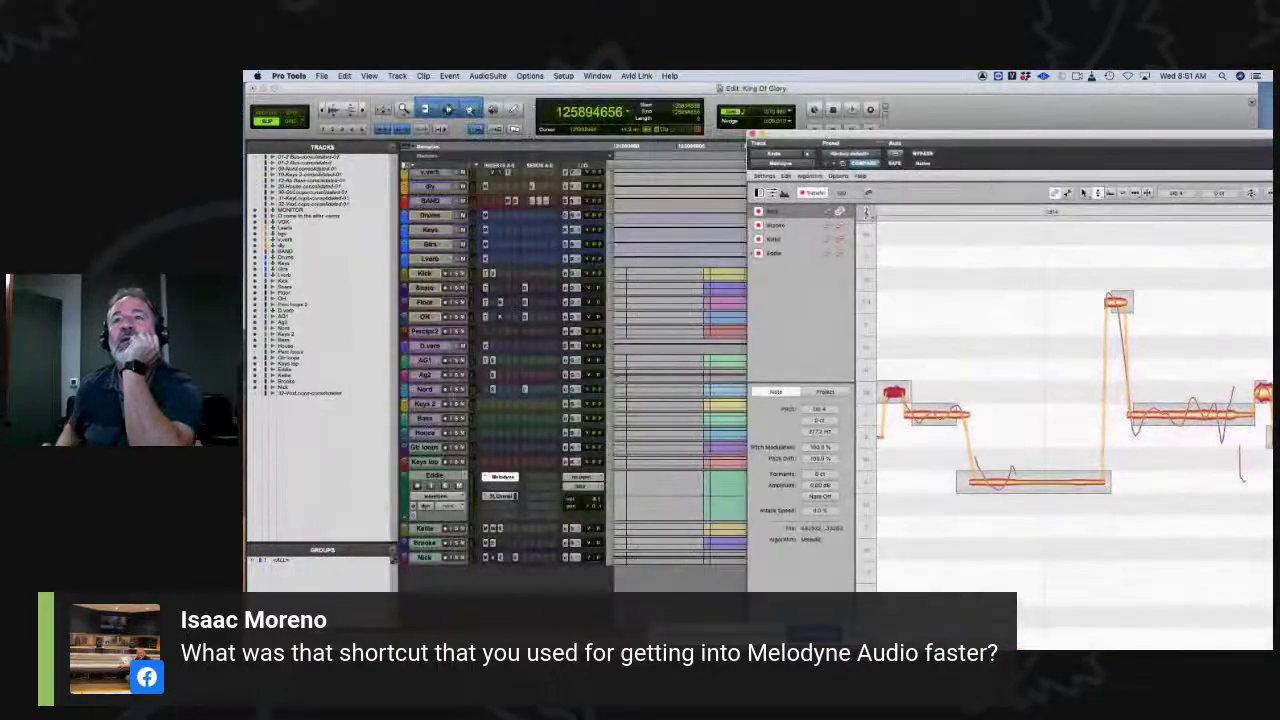
{"action": "left_click", "coordinate": [752, 133]}
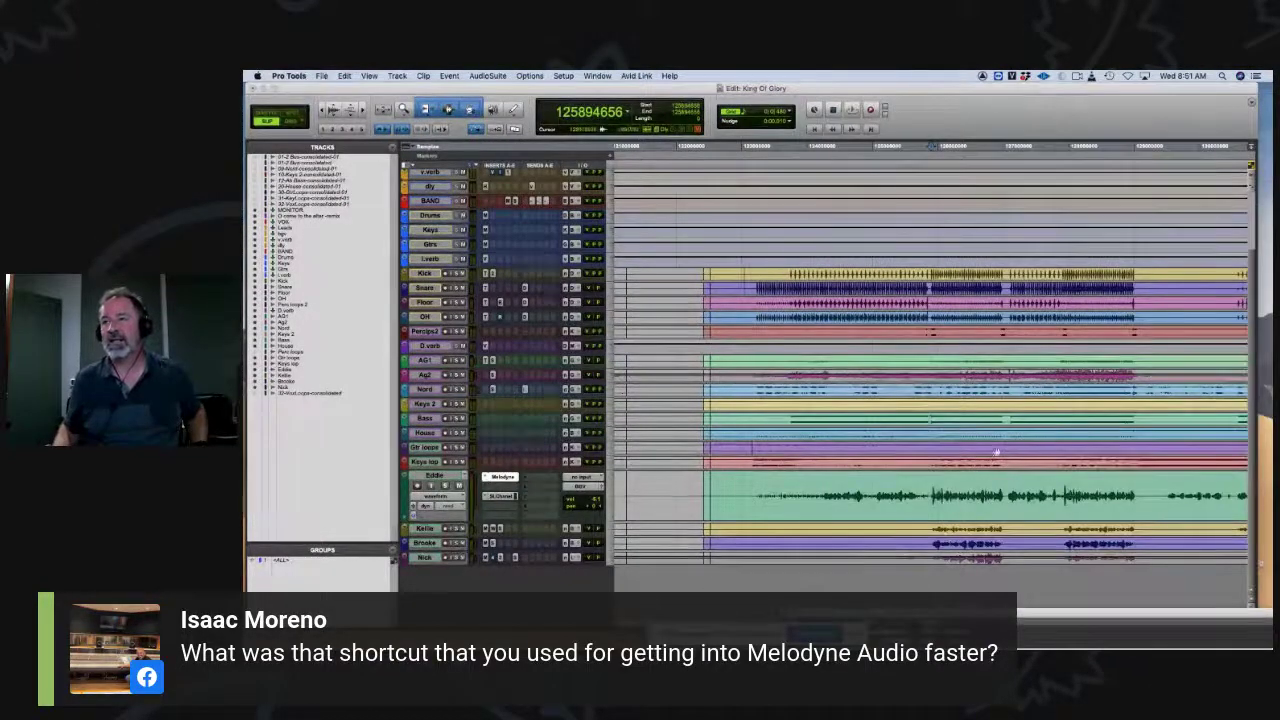
Step: Select the first loud vocal passage on the enlarged green vocal track and close the reopened Melodyne window
{"action": "left_click_drag", "start_coordinate": [932, 495], "coordinate": [1005, 548]}
{"action": "left_click_drag", "start_coordinate": [1105, 612], "coordinate": [1010, 397]}
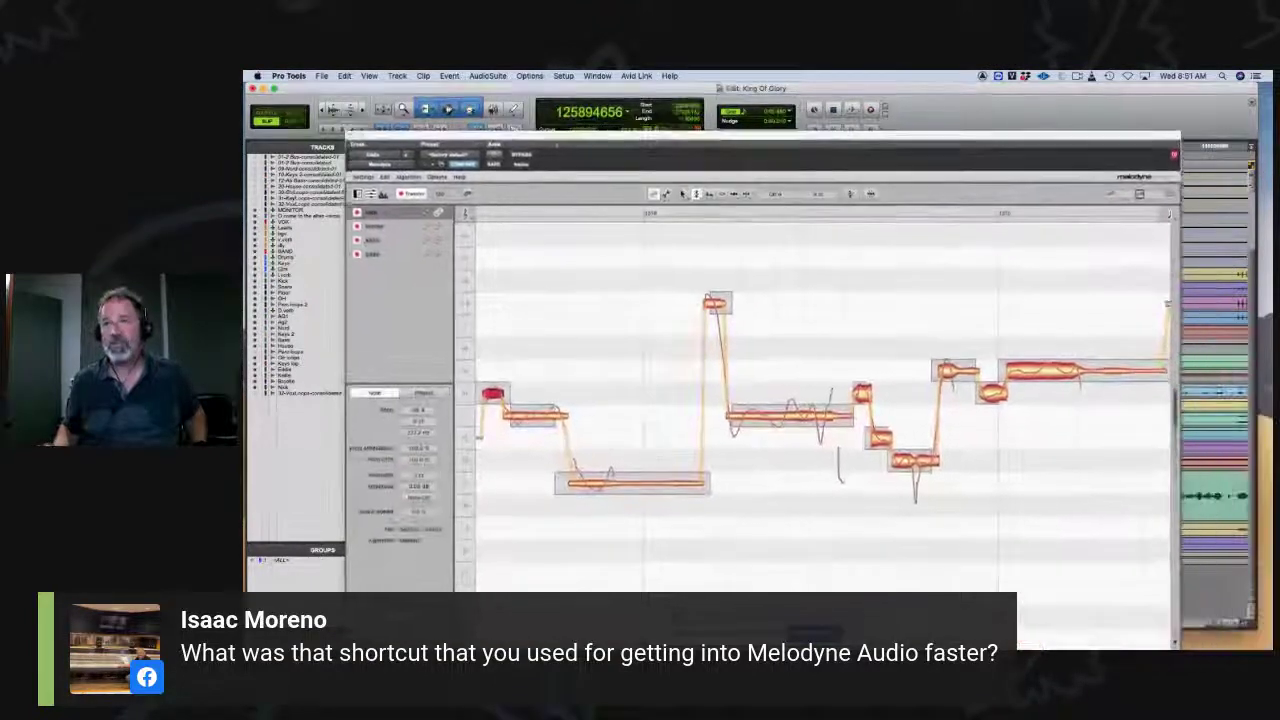
{"action": "left_click", "coordinate": [370, 146]}
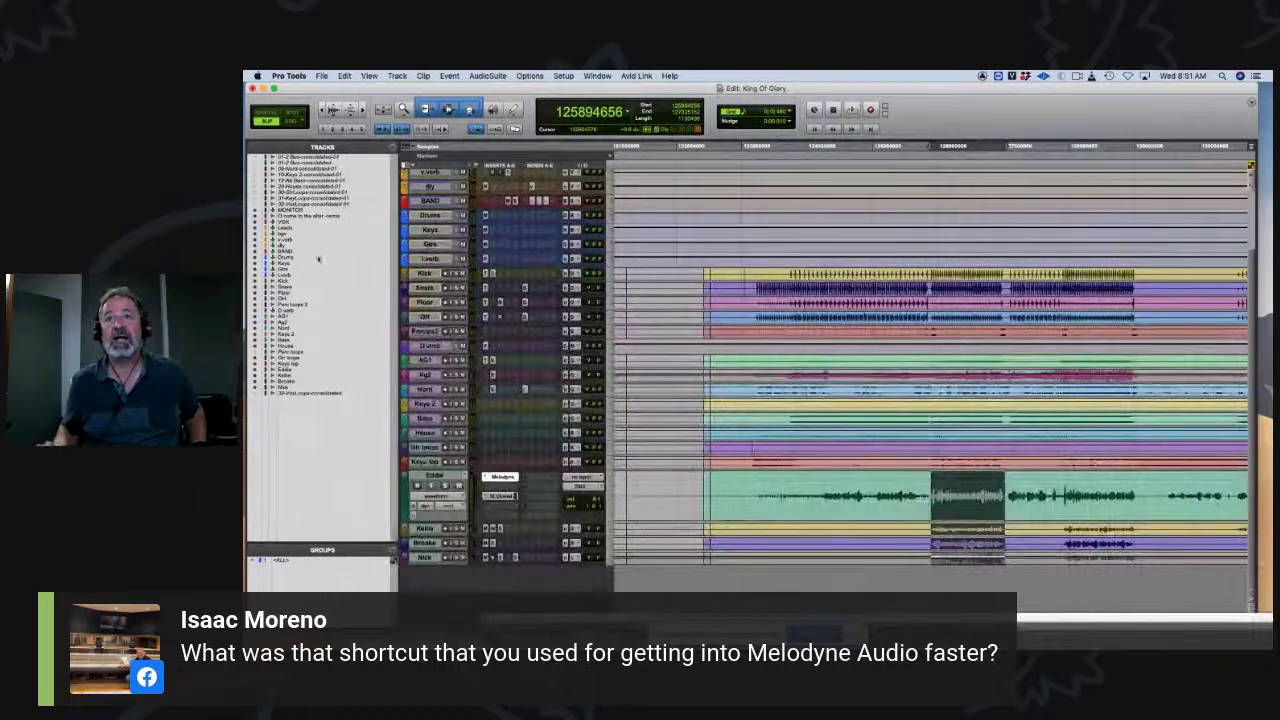
Step: Open the Commit Tracks options for the enlarged vocal track to examine them, cancel without committing, and close the Melodyne window
{"action": "left_click", "coordinate": [344, 76]}
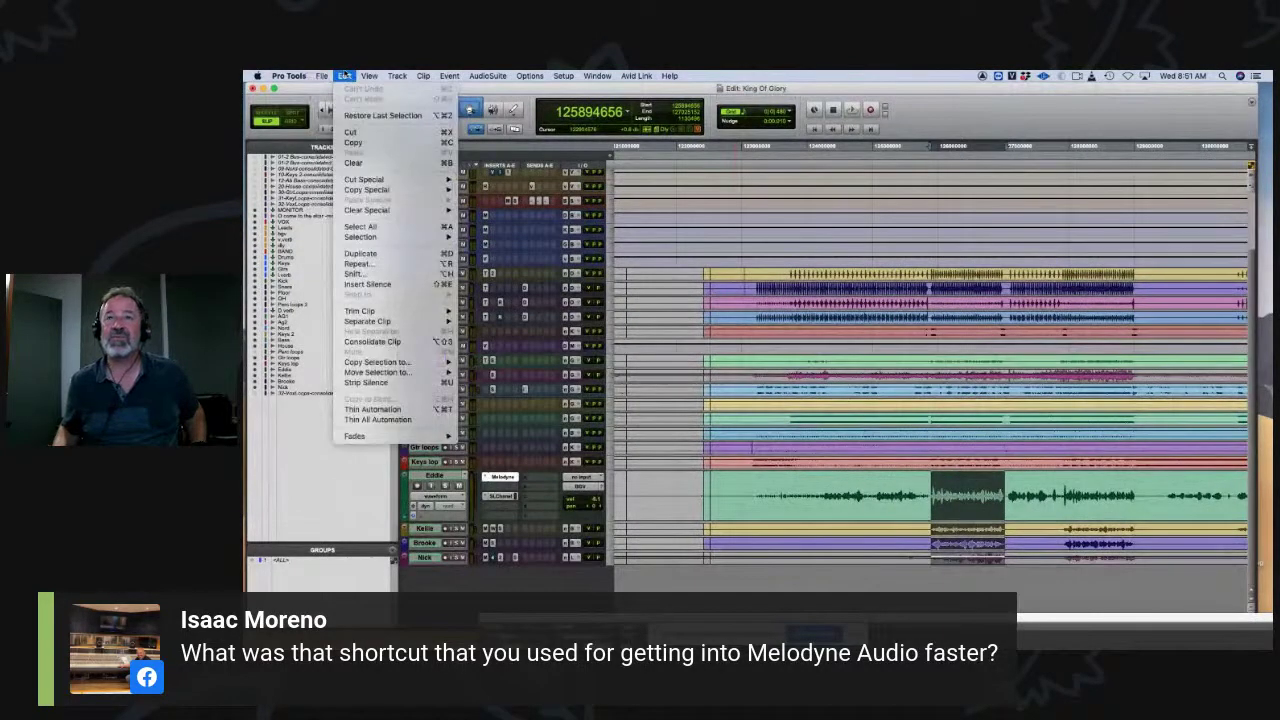
{"action": "mouse_move", "coordinate": [397, 77]}
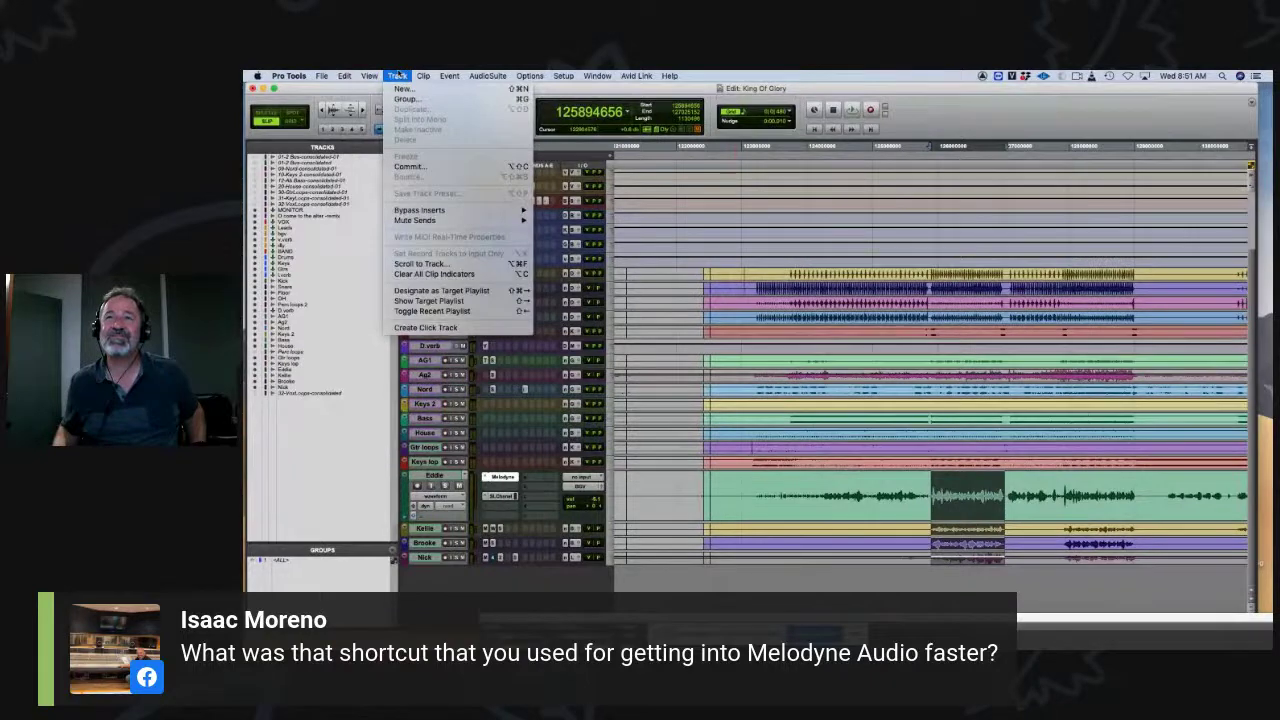
{"action": "mouse_move", "coordinate": [320, 76]}
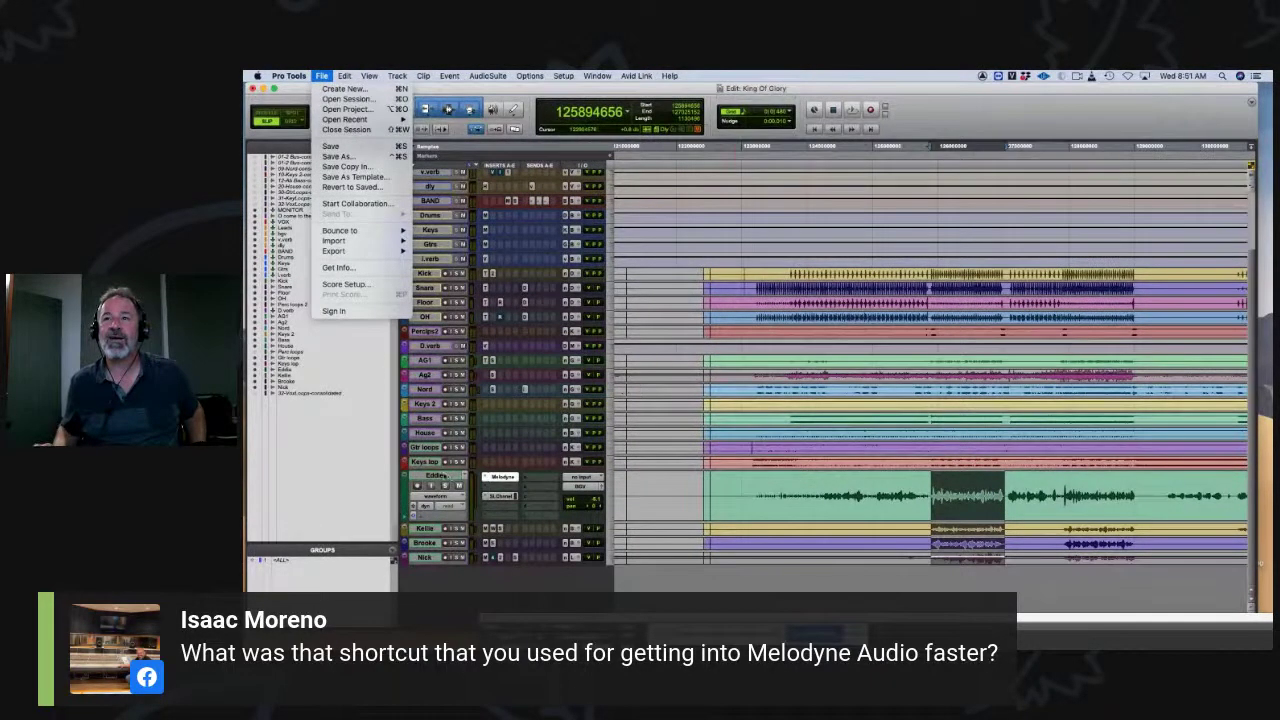
{"action": "right_click", "coordinate": [440, 477]}
{"action": "left_click", "coordinate": [445, 477]}
{"action": "right_click", "coordinate": [450, 478]}
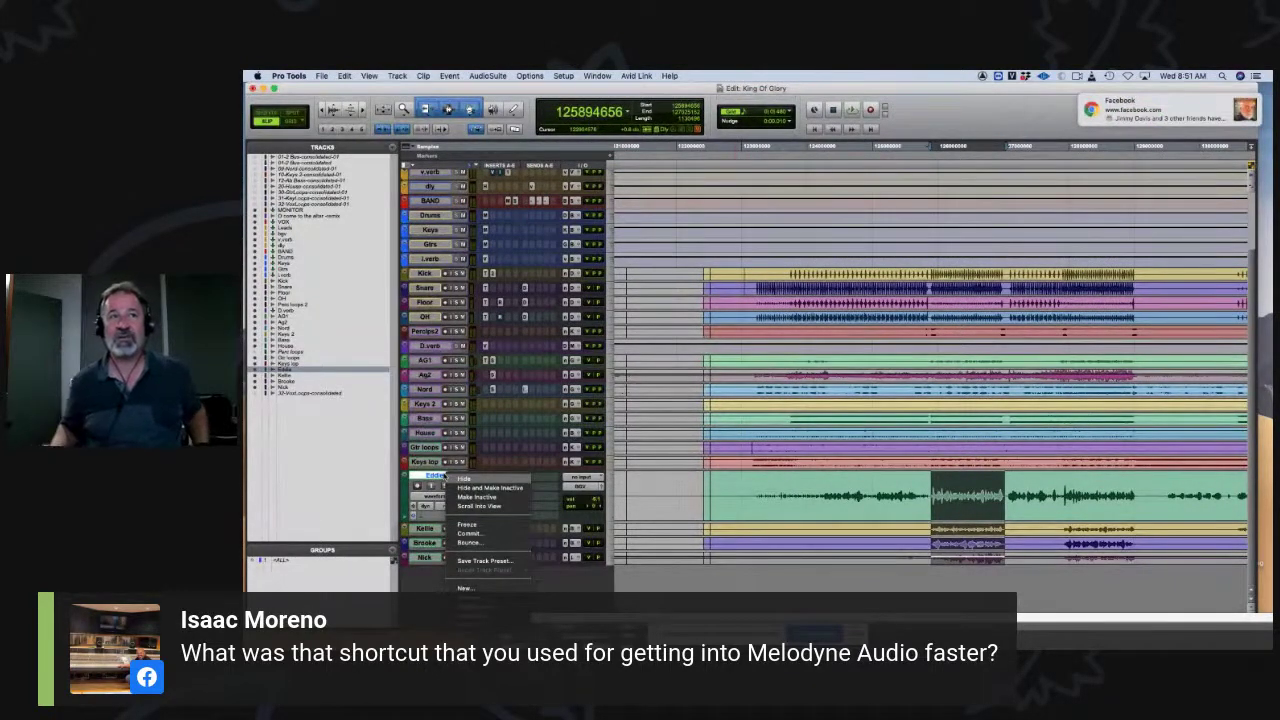
{"action": "left_click", "coordinate": [482, 535]}
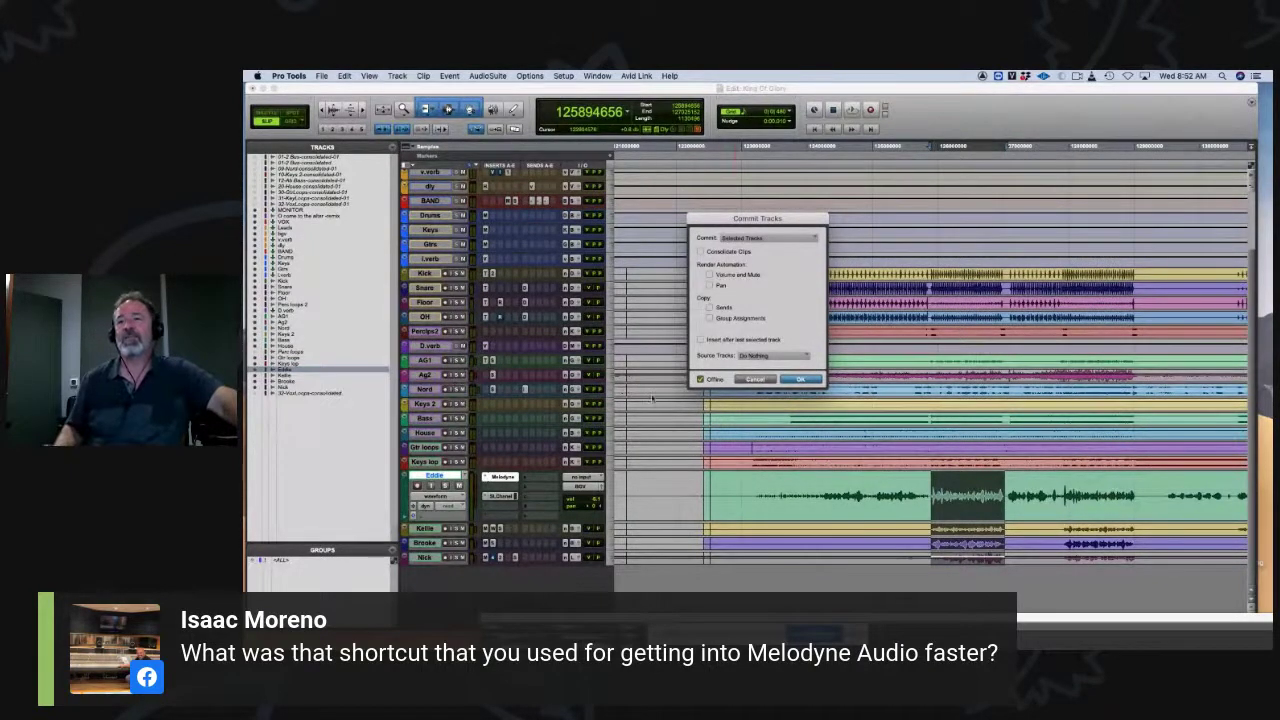
{"action": "key", "text": "ctrl+m"}
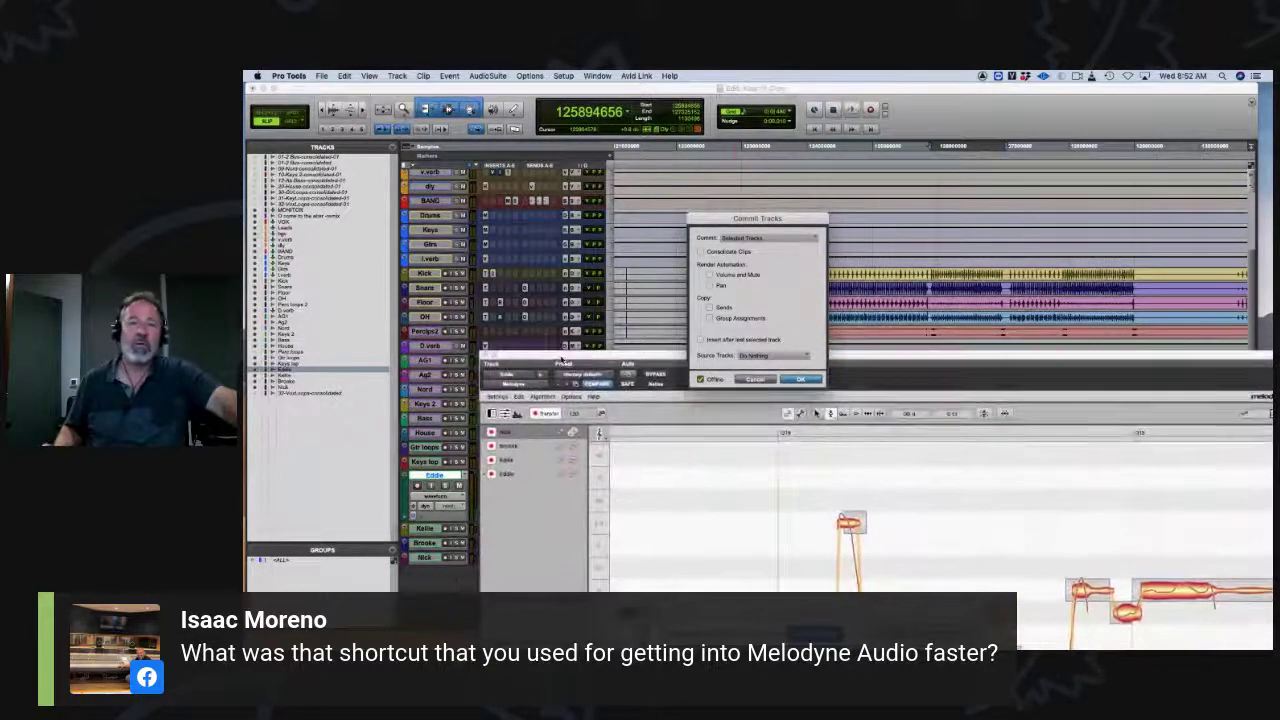
{"action": "left_click_drag", "start_coordinate": [553, 358], "coordinate": [542, 433]}
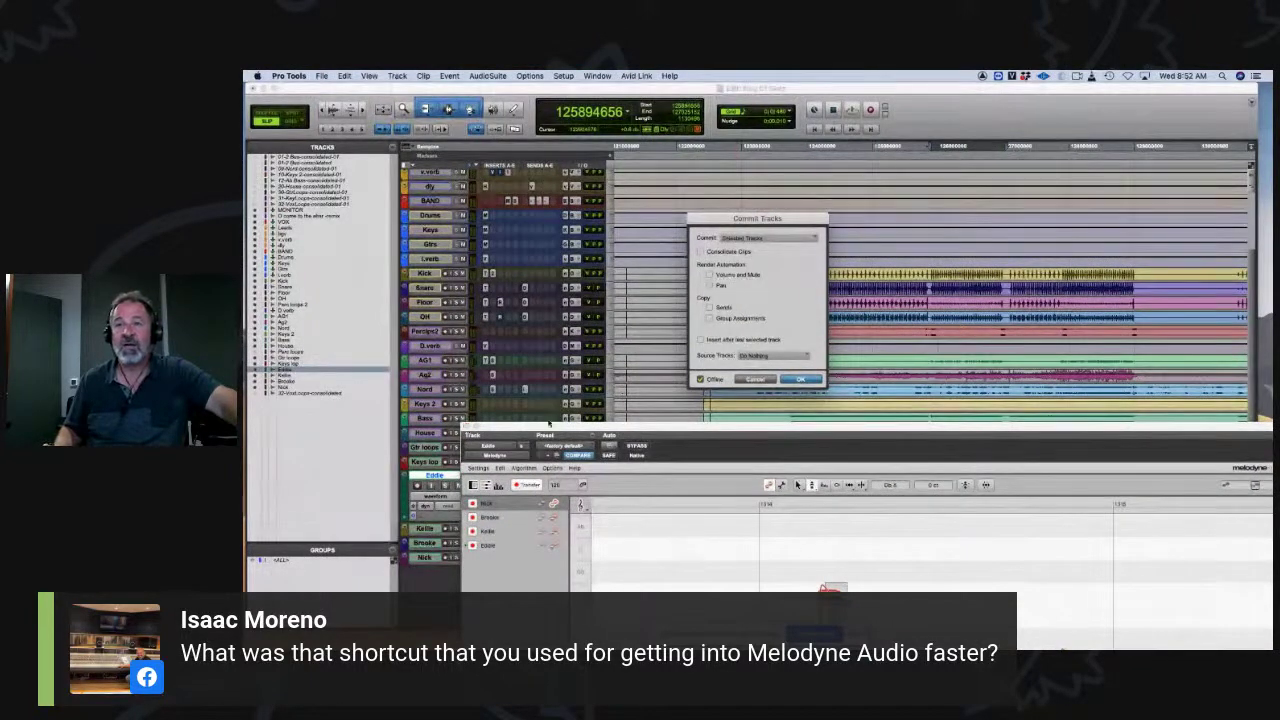
{"action": "key", "text": "Escape"}
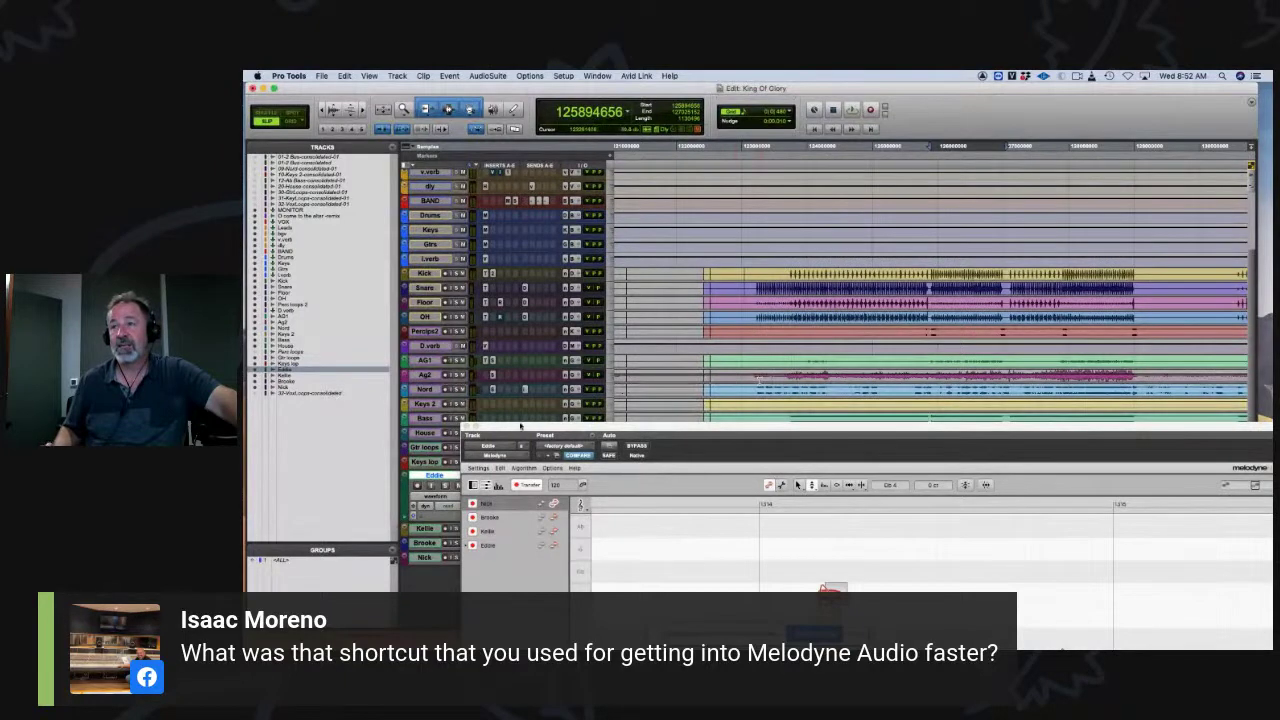
{"action": "left_click", "coordinate": [466, 428]}
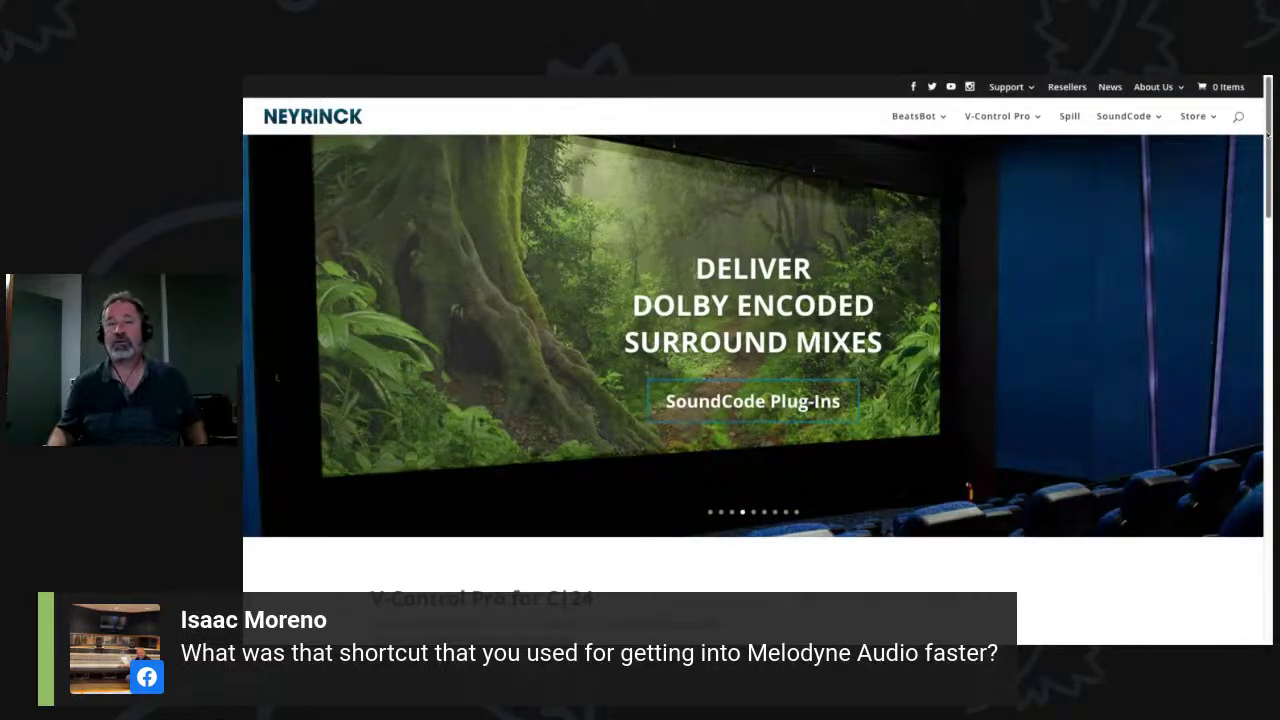
Step: Switch to the Neyrinck website and examine the homepage's V-Control Pro and BeatsBot product sections
{"action": "scroll", "coordinate": [752, 400], "scroll_direction": "down", "scroll_amount": 5}
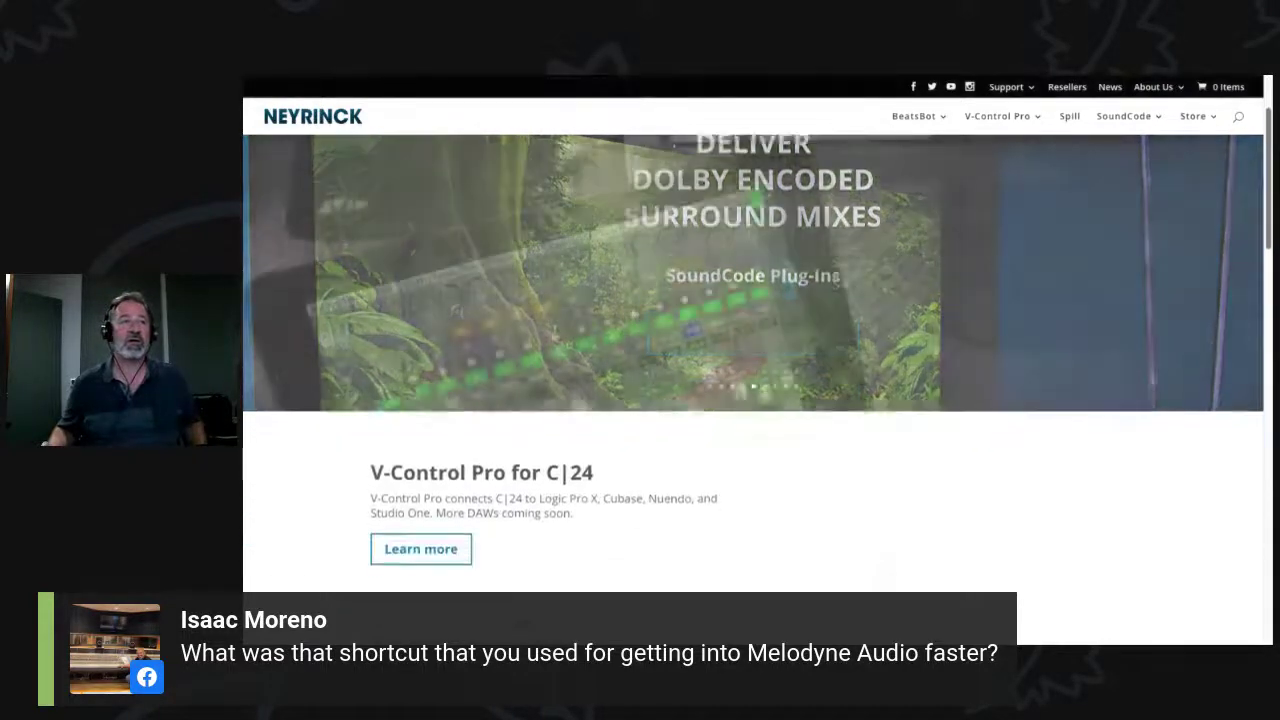
{"action": "scroll", "coordinate": [752, 400], "scroll_direction": "down", "scroll_amount": 2}
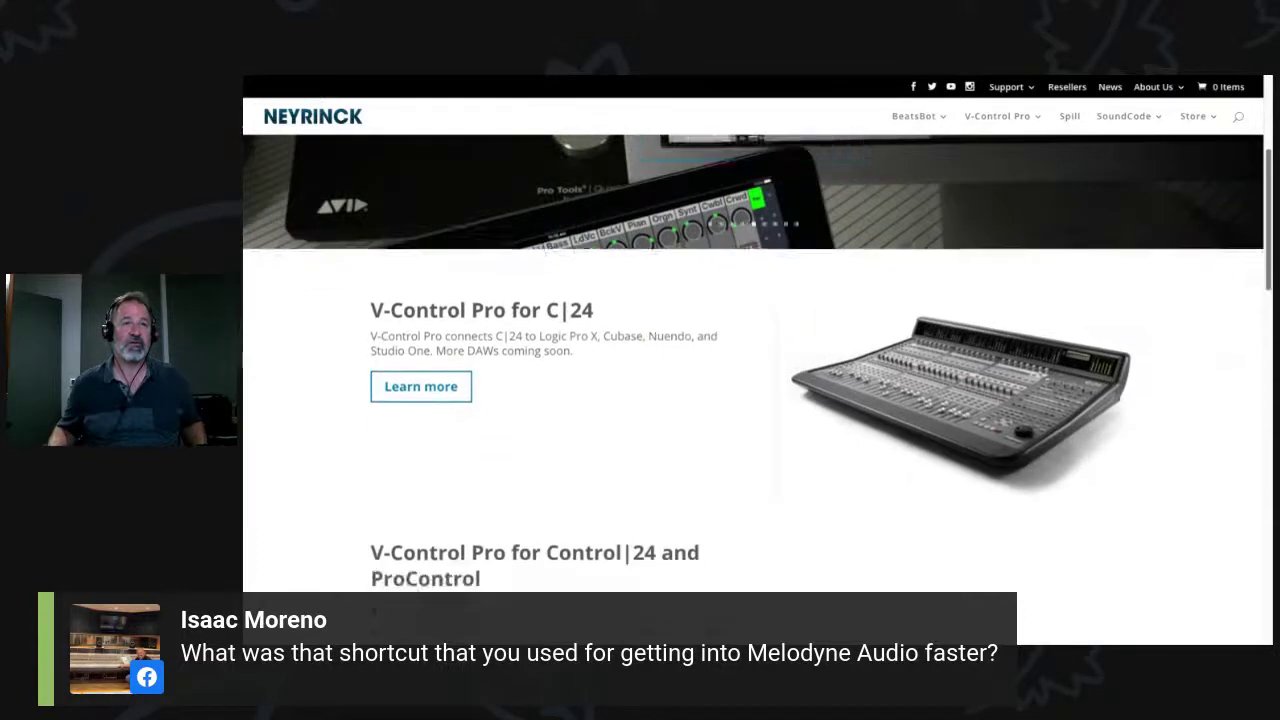
{"action": "scroll", "coordinate": [756, 388], "scroll_direction": "down", "scroll_amount": 5}
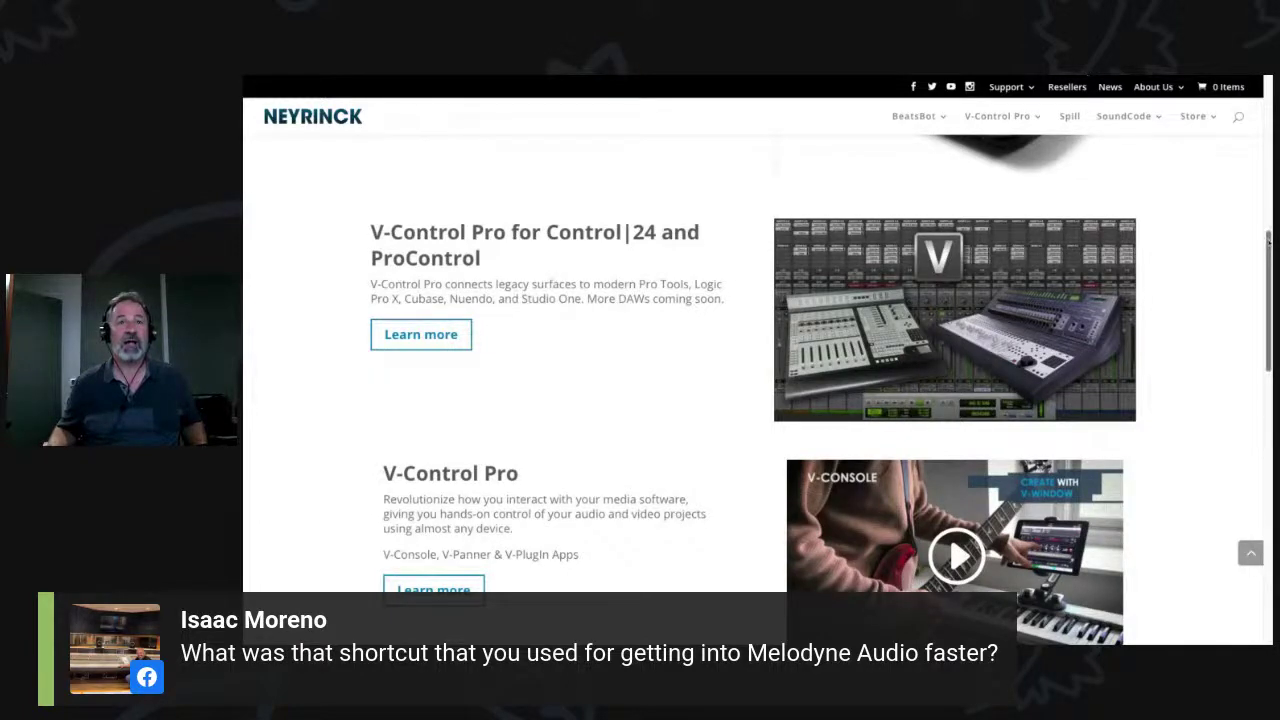
{"action": "scroll", "coordinate": [1266, 232], "scroll_direction": "down", "scroll_amount": 5}
{"action": "scroll", "coordinate": [760, 380], "scroll_direction": "down", "scroll_amount": 3}
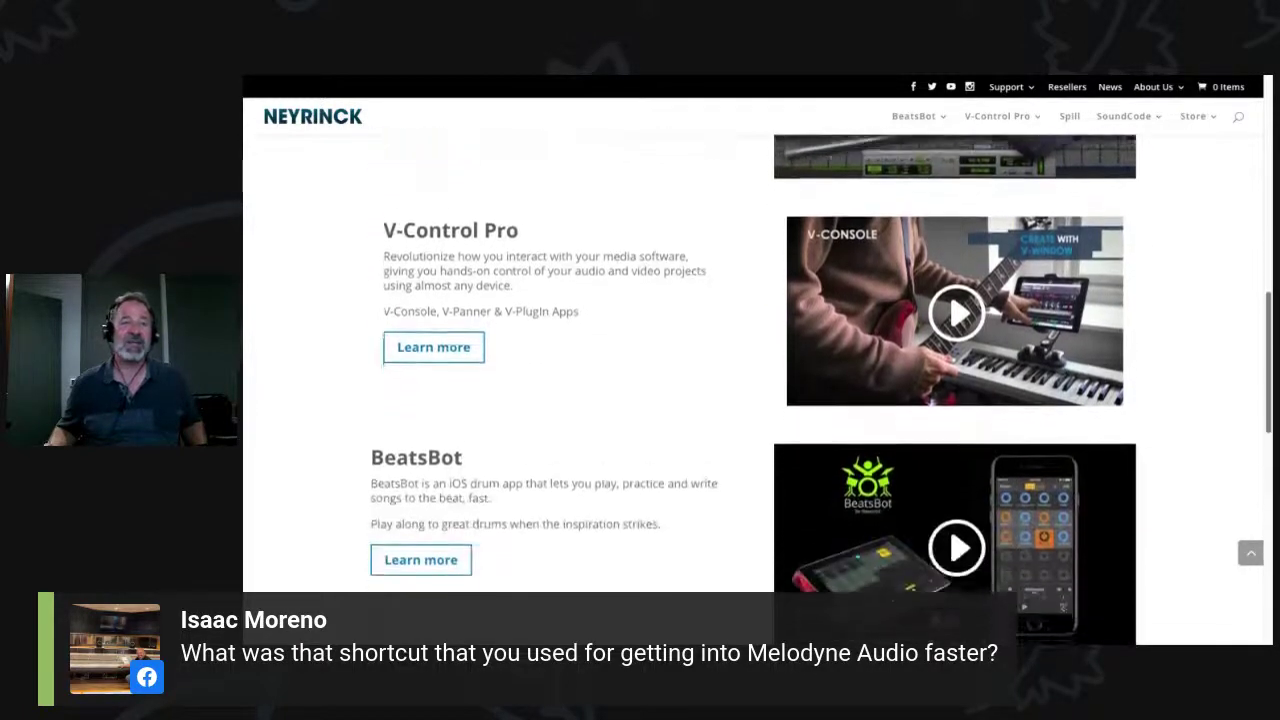
{"action": "scroll", "coordinate": [760, 380], "scroll_direction": "up", "scroll_amount": 1}
{"action": "scroll", "coordinate": [760, 380], "scroll_direction": "up", "scroll_amount": 5}
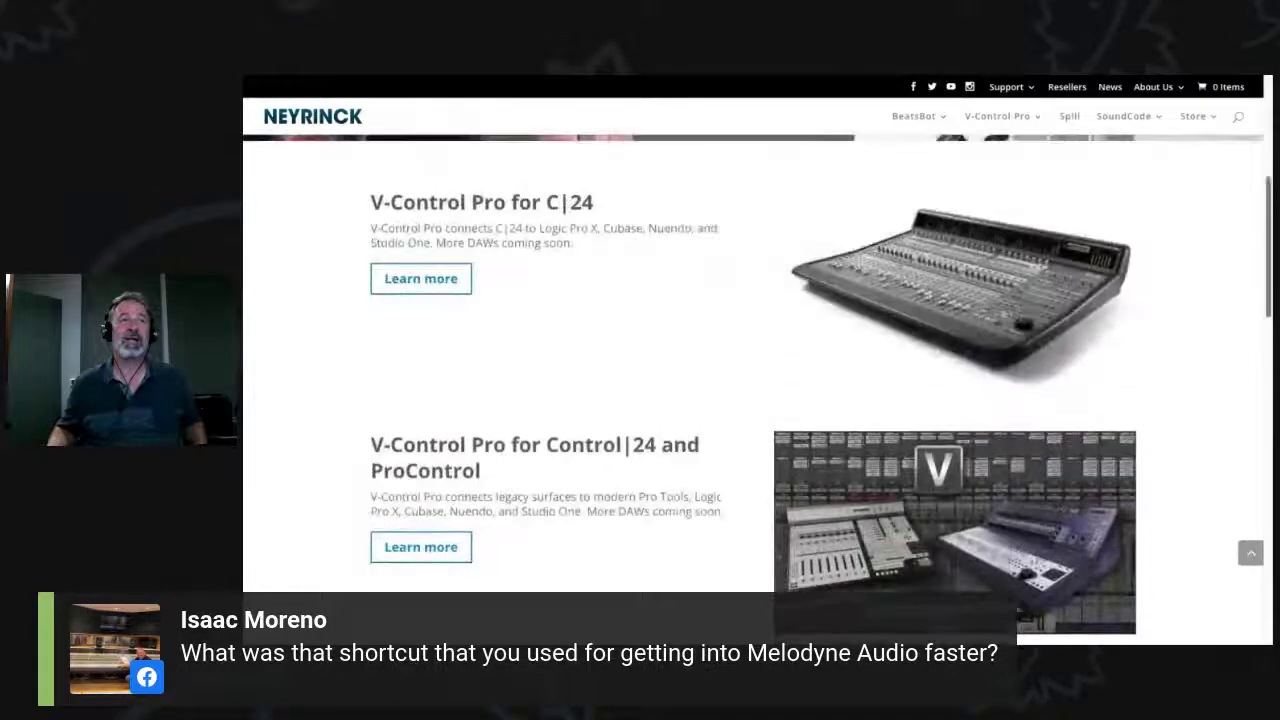